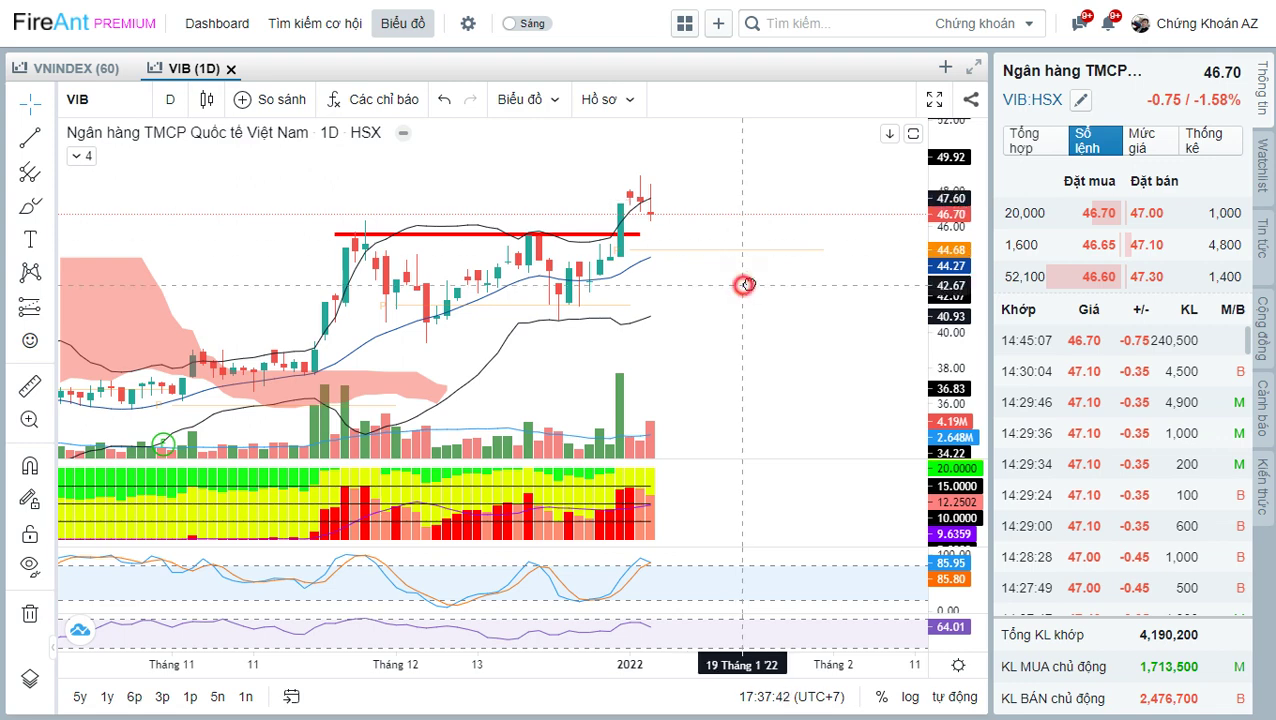
- Load the EIB daily chart and examine its recent price action back to September
left_click_drag(743, 285, 726, 305)
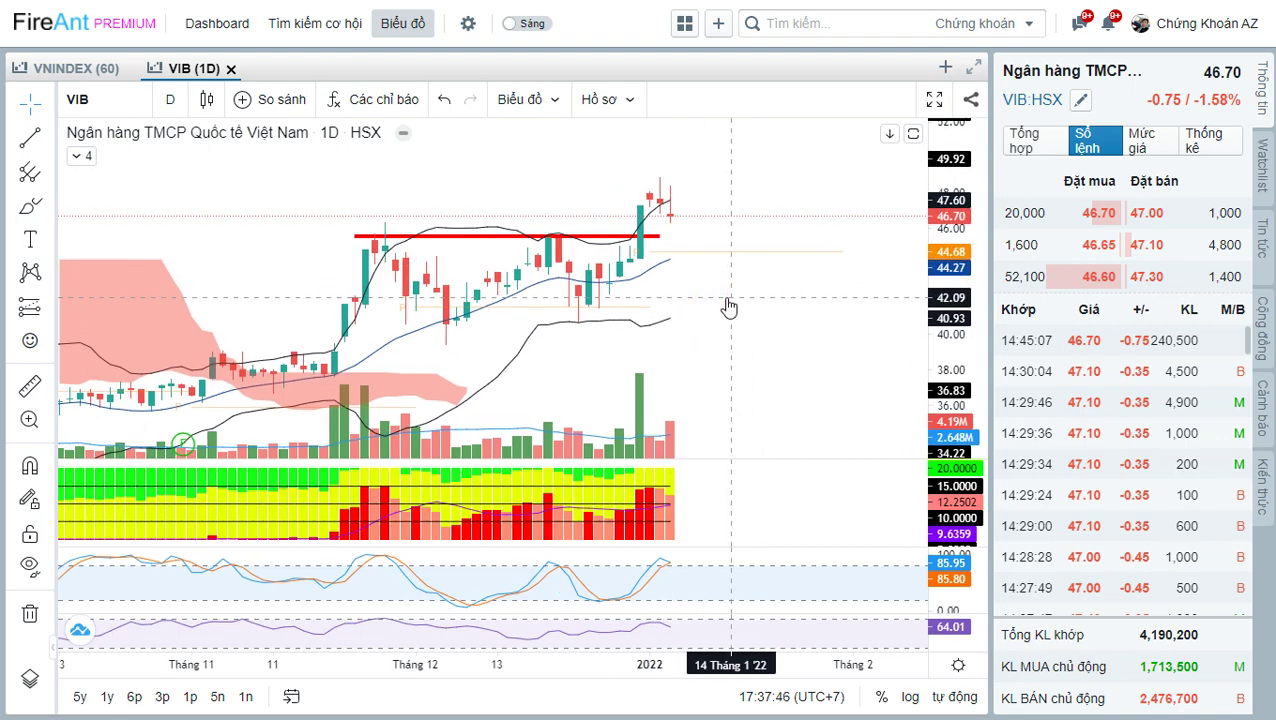
type("EIB")
key("Return")
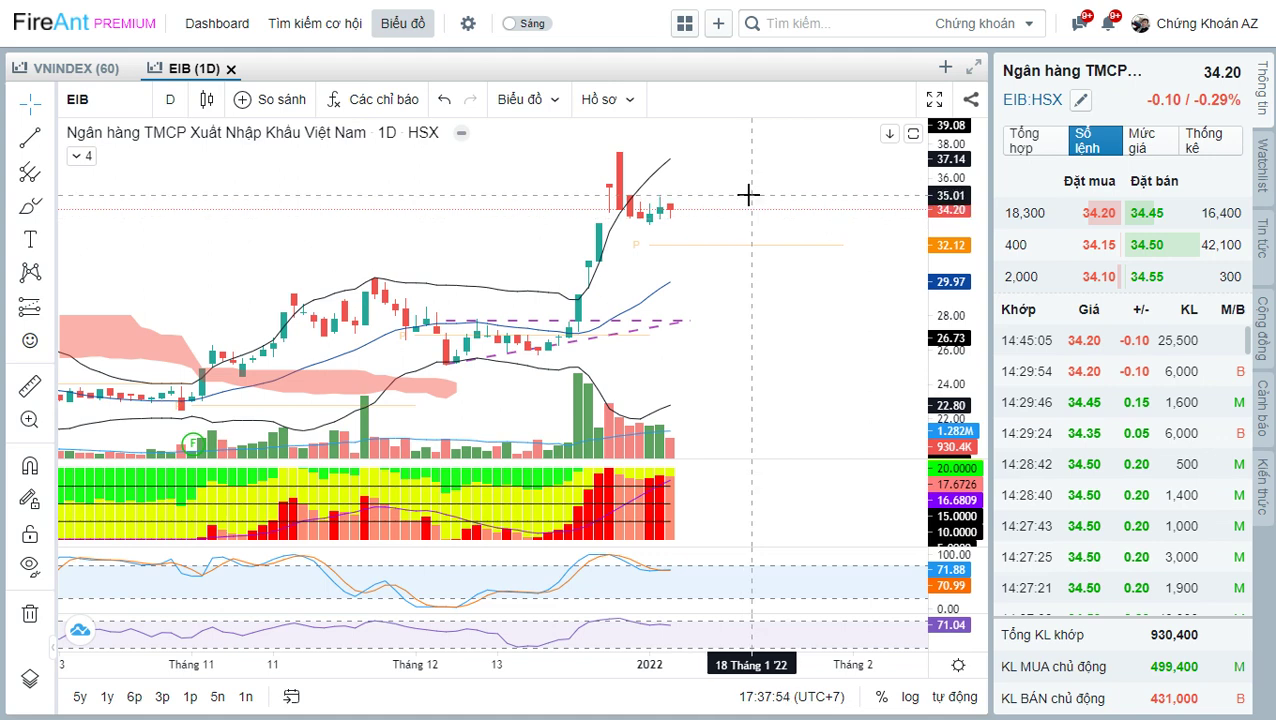
left_click_drag(748, 195, 746, 222)
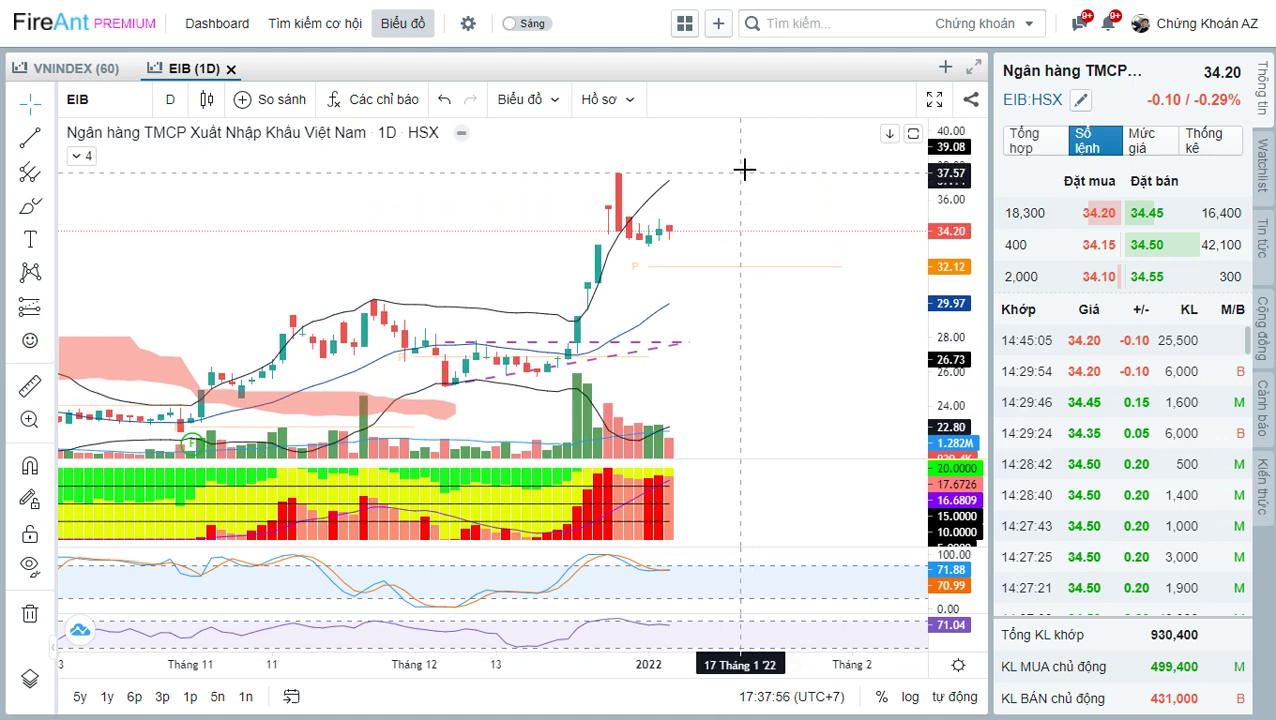
left_click_drag(749, 168, 764, 285)
scroll(765, 284, "down", 1)
scroll(765, 284, "up", 2)
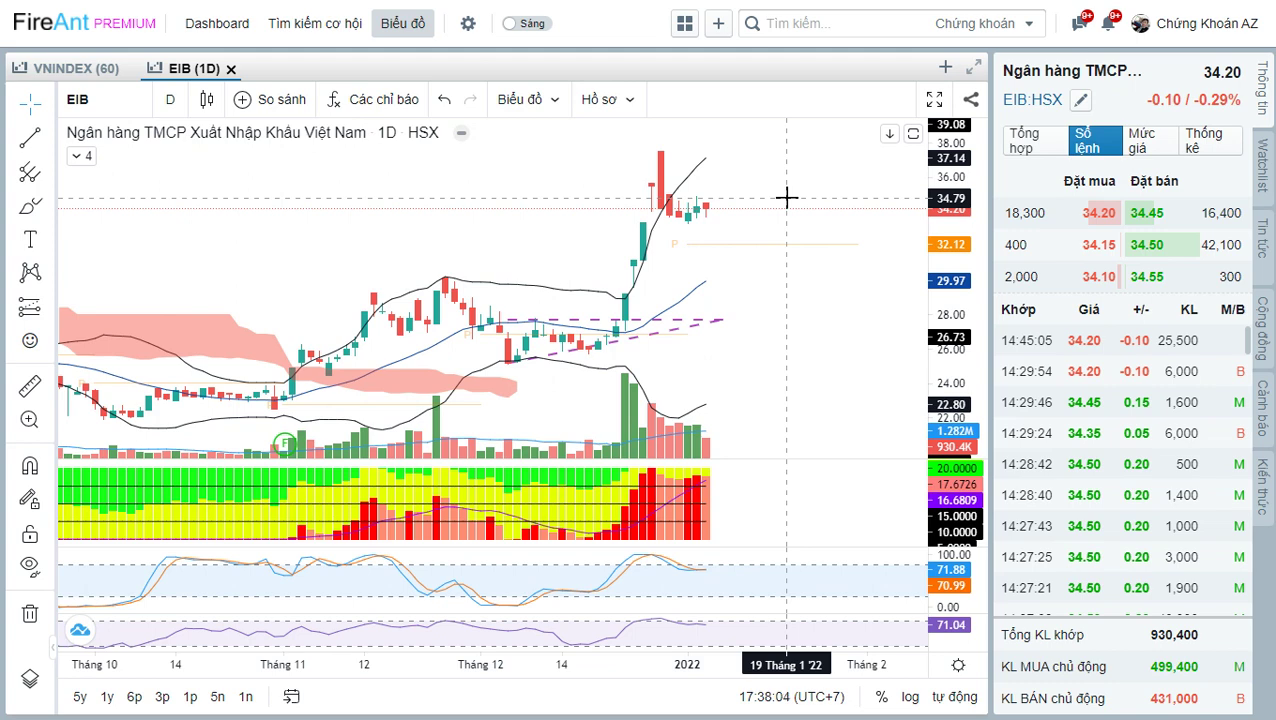
left_click_drag(775, 253, 823, 256)
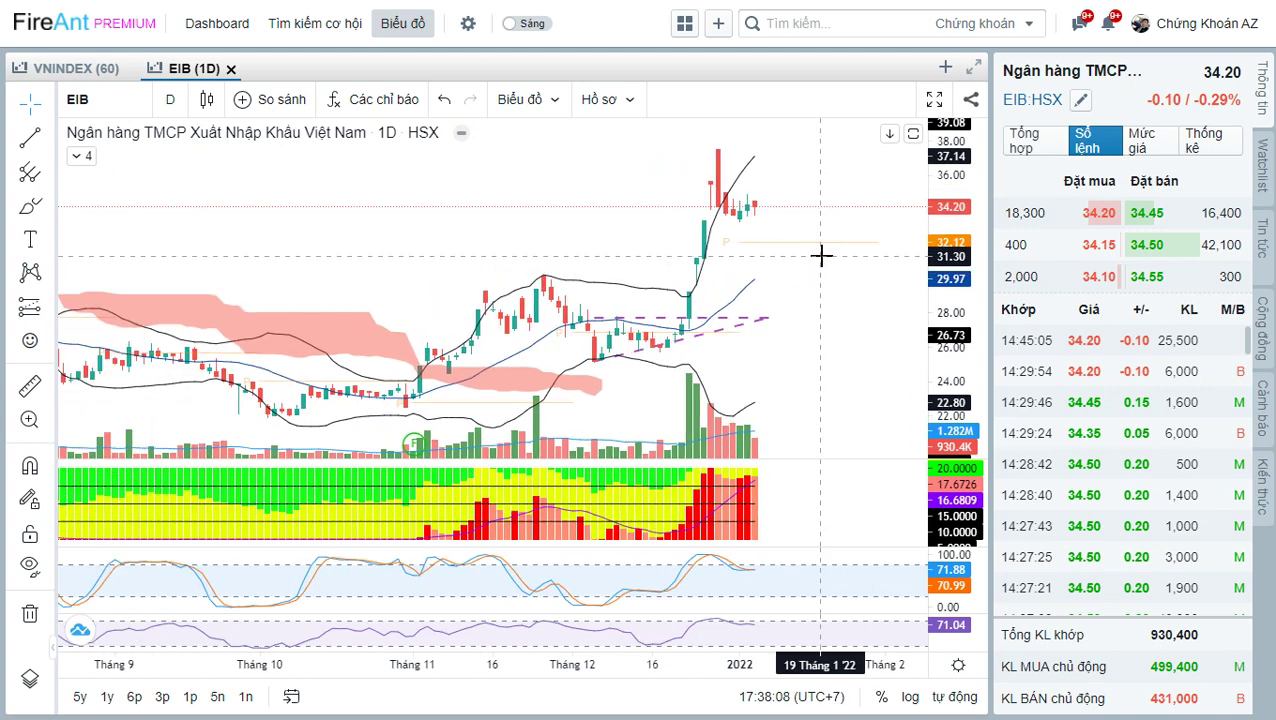
- Switch to the Excel stock workbook, mark the SỨC KHOẺ header and the KHOẺ ratings of STB and VIB, and clear the markup
key("alt+Tab")
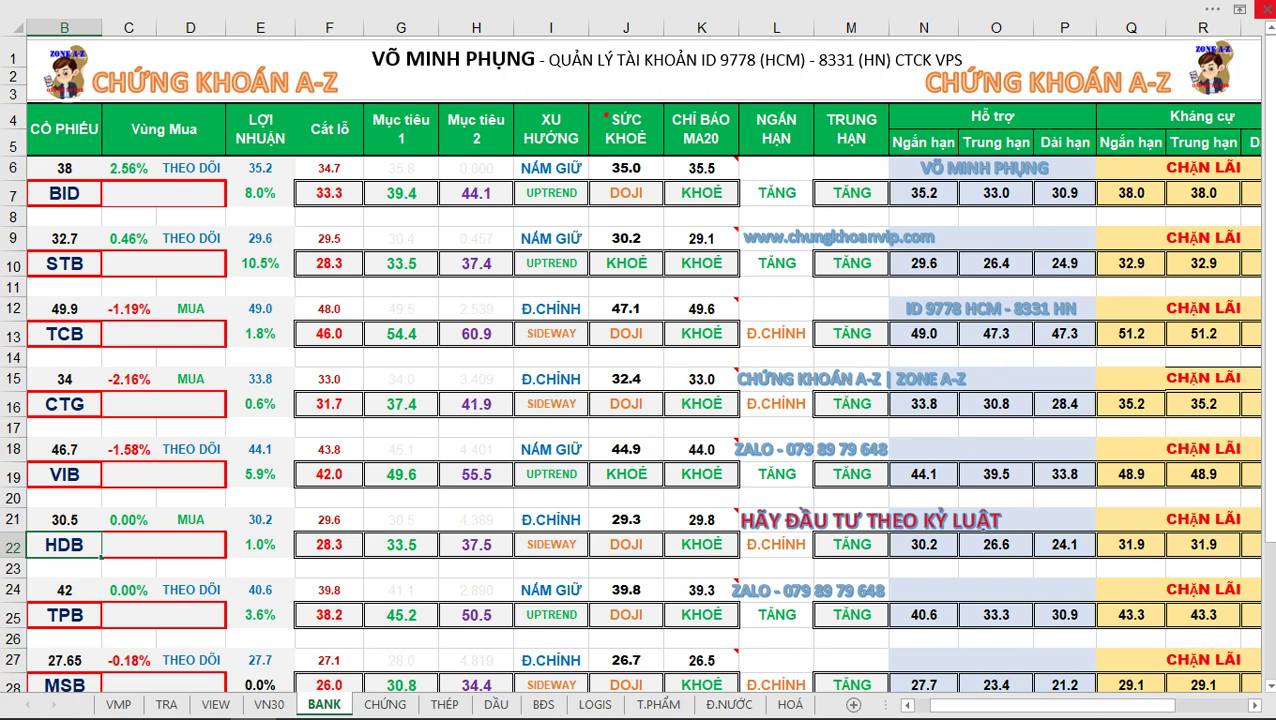
left_click_drag(598, 106, 659, 150)
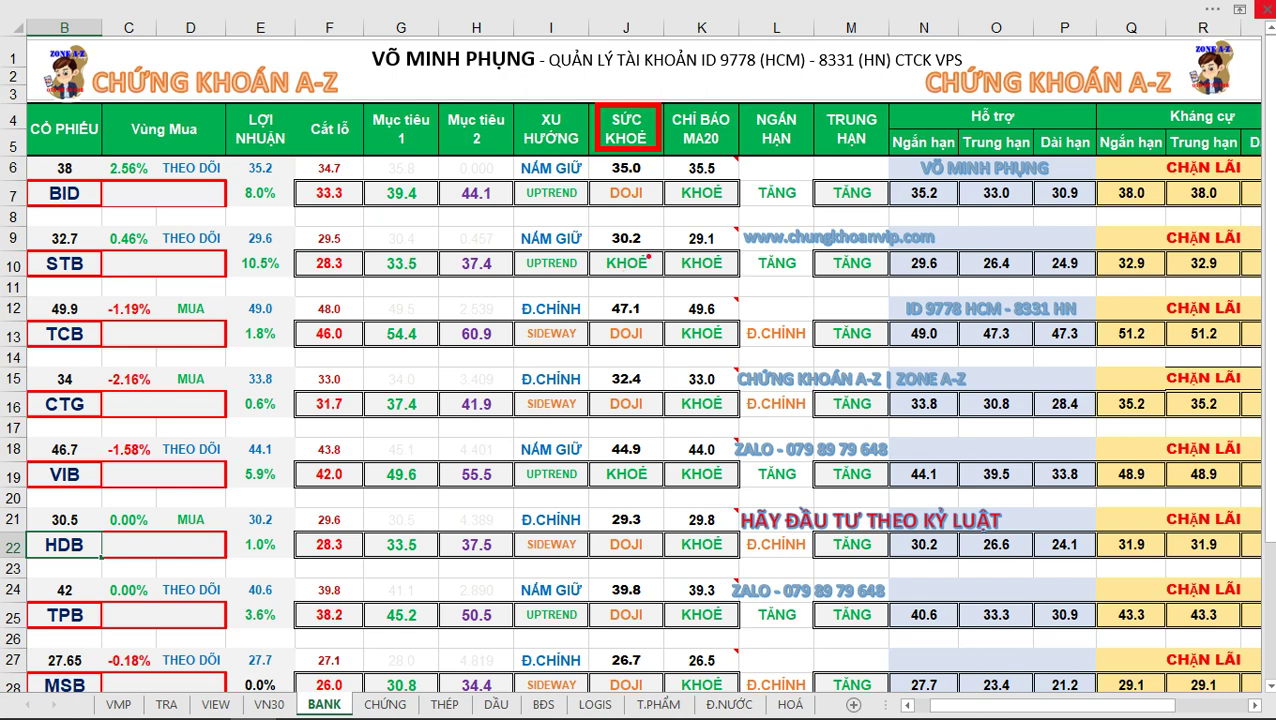
mouse_move(654, 242)
left_mouse_down()
mouse_move(603, 245)
mouse_move(588, 263)
mouse_move(662, 270)
mouse_move(652, 238)
left_mouse_up()
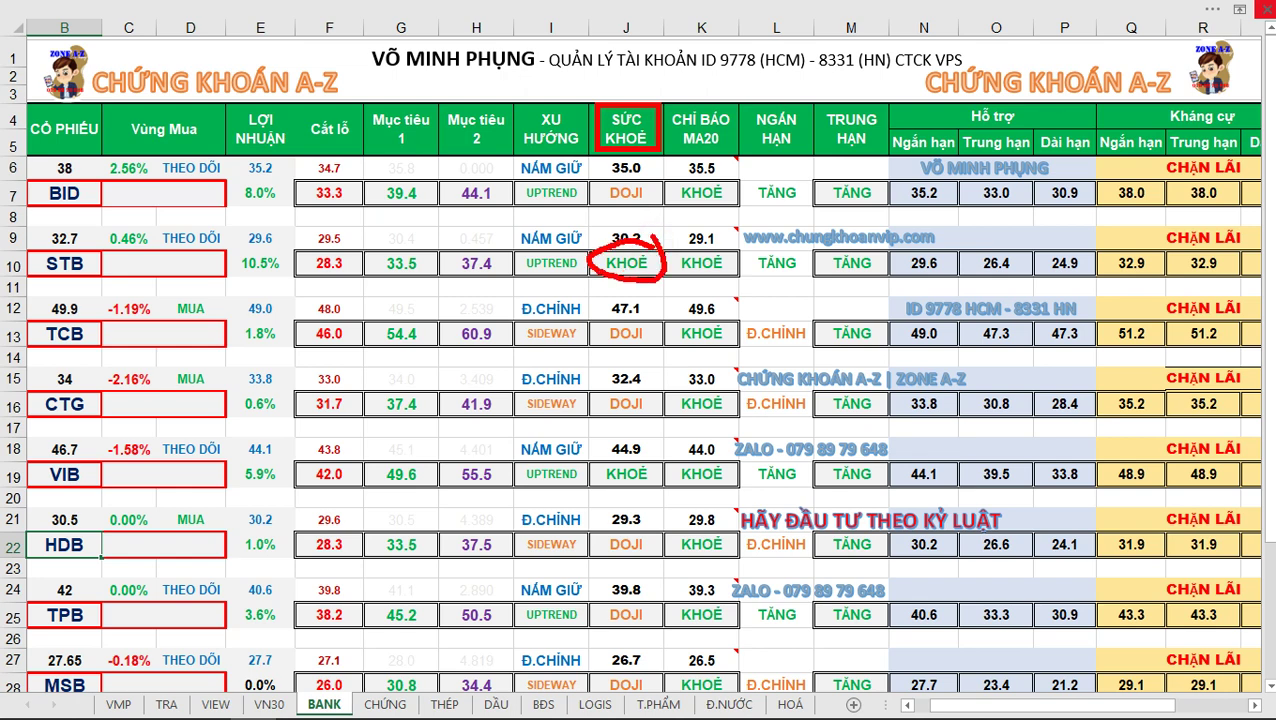
left_click_drag(594, 455, 659, 488)
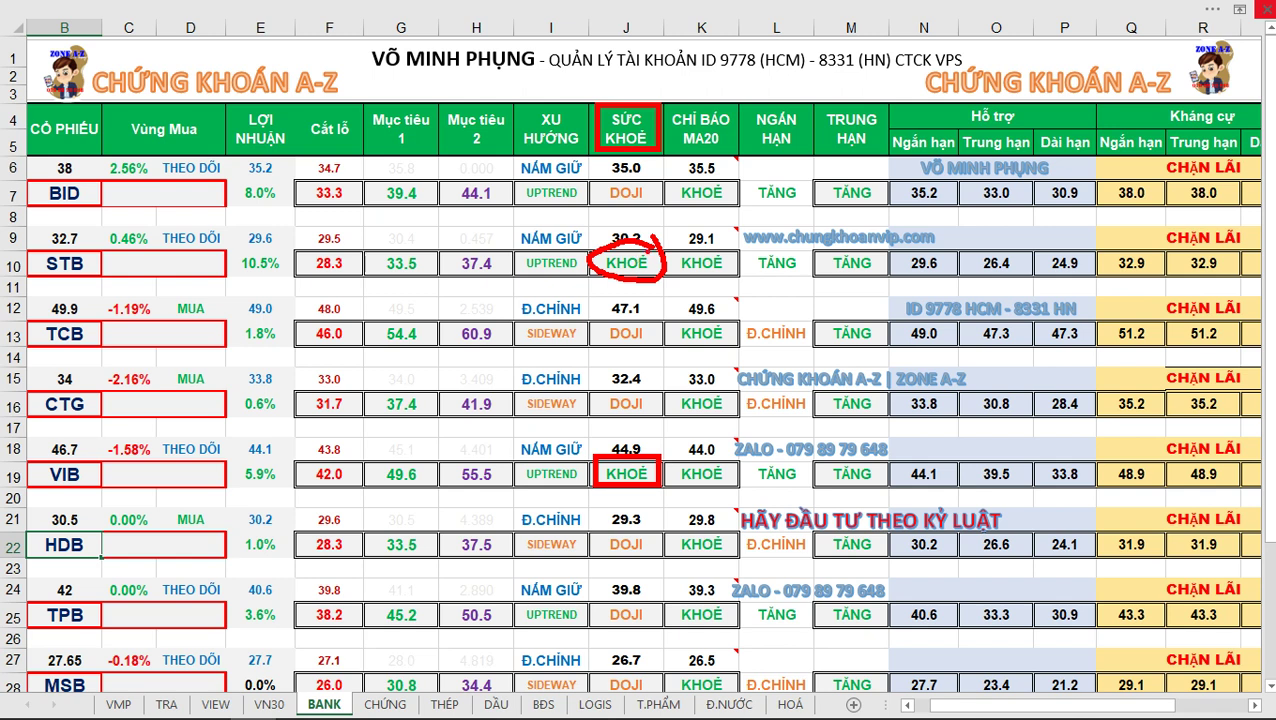
key("Escape")
- Switch to the FireAnt chart in Chrome and load the STB daily chart
key("alt+Tab")
key("alt+Tab")
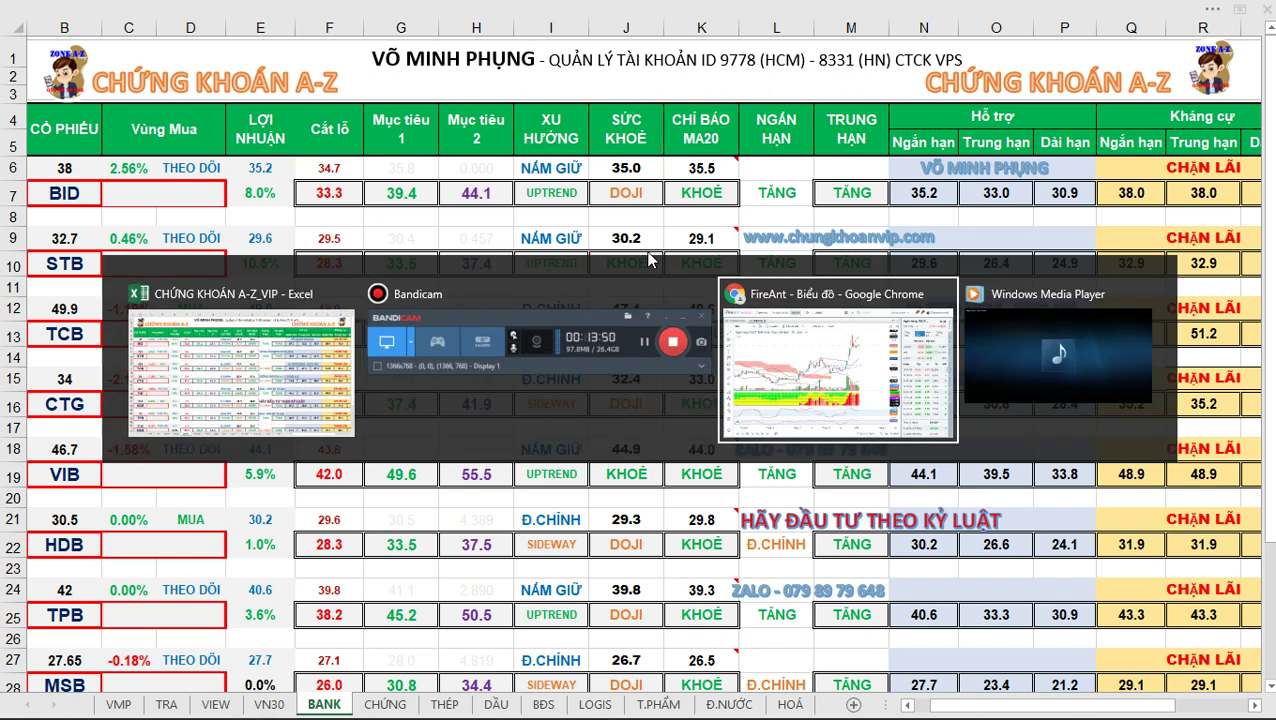
type("s")
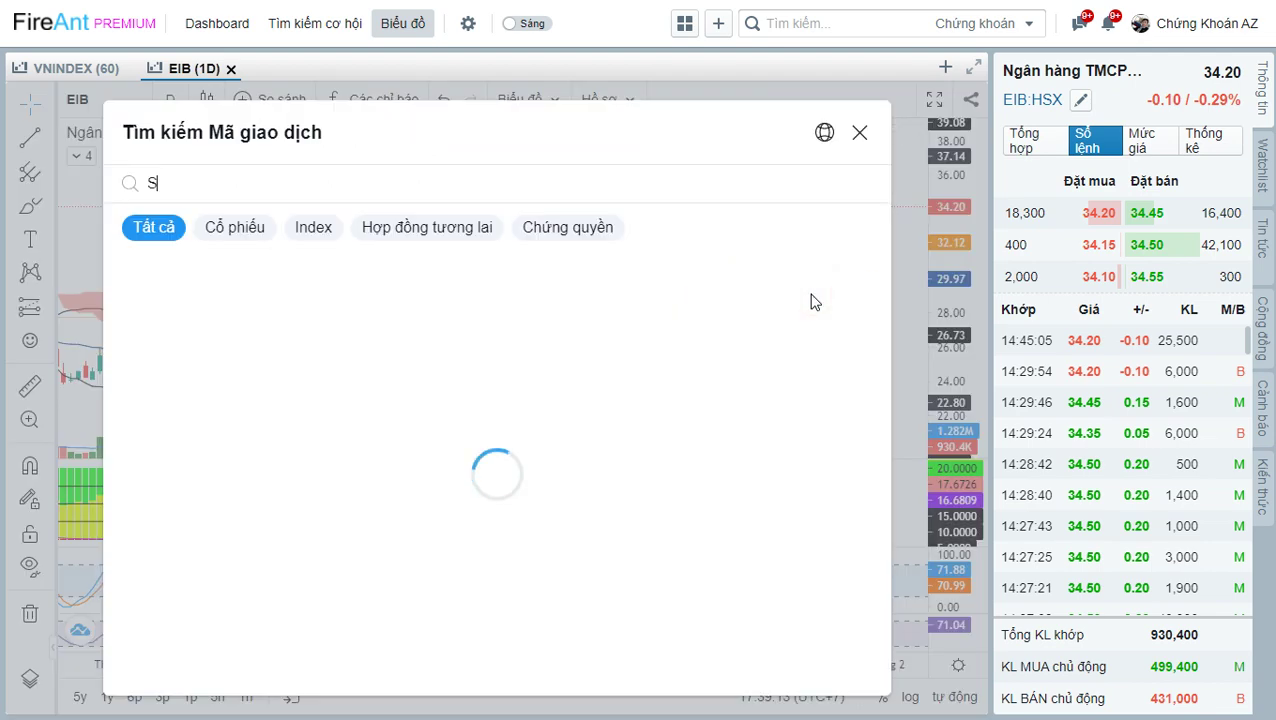
key("Escape")
scroll(823, 270, "down", 5)
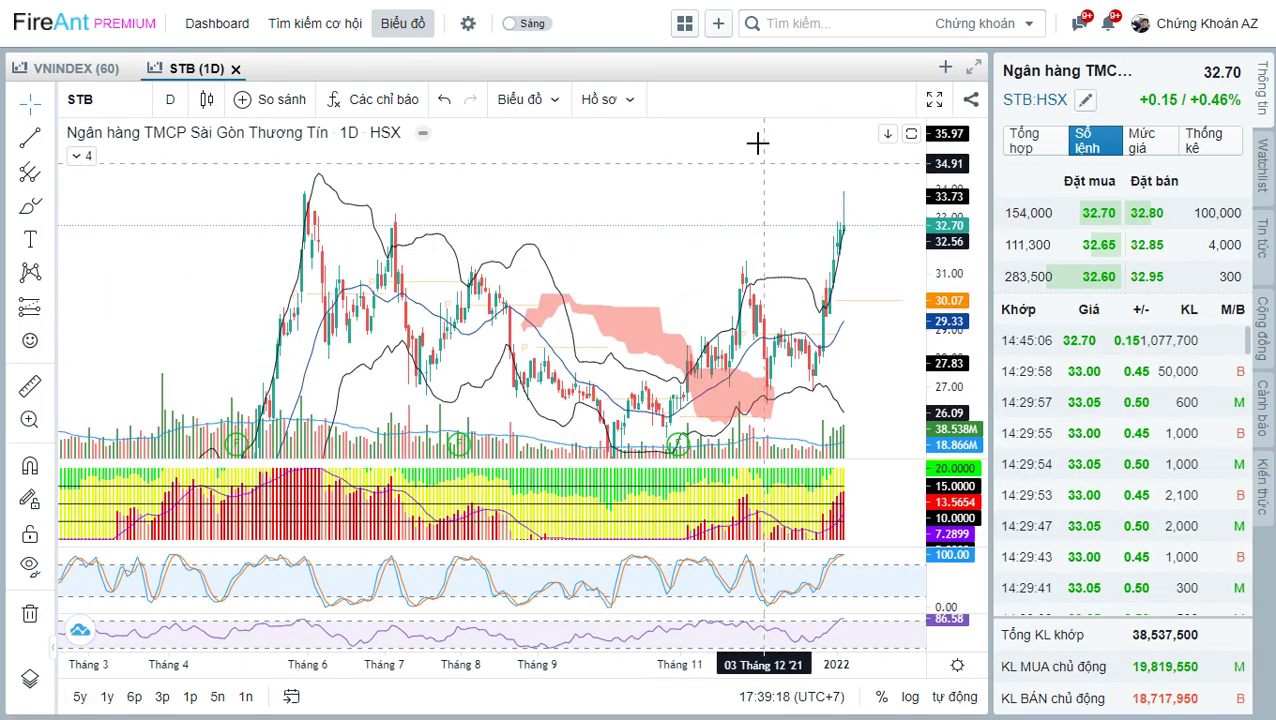
- Box the STB price zone from the June peak to the latest candle, label it 34, clear the markup and inspect the recent candles
left_click_drag(299, 190, 885, 214)
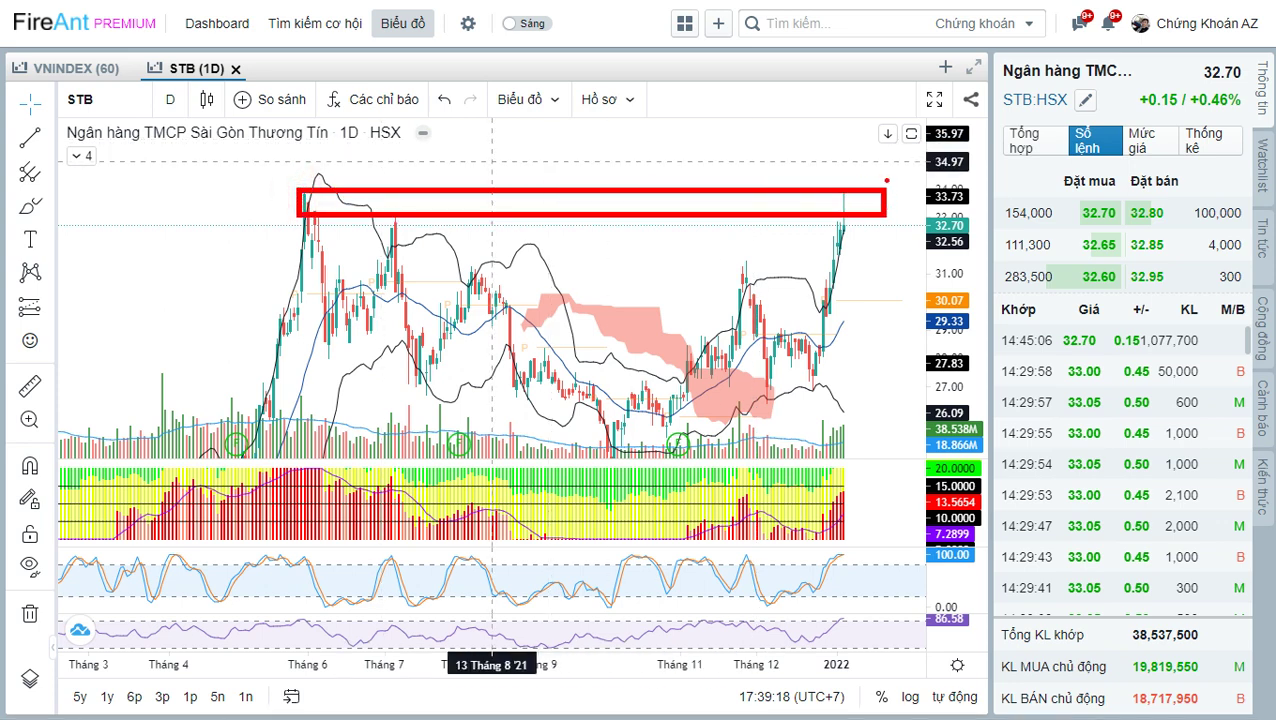
left_click(886, 180)
type("34")
key("Escape")
left_click_drag(843, 158, 745, 220)
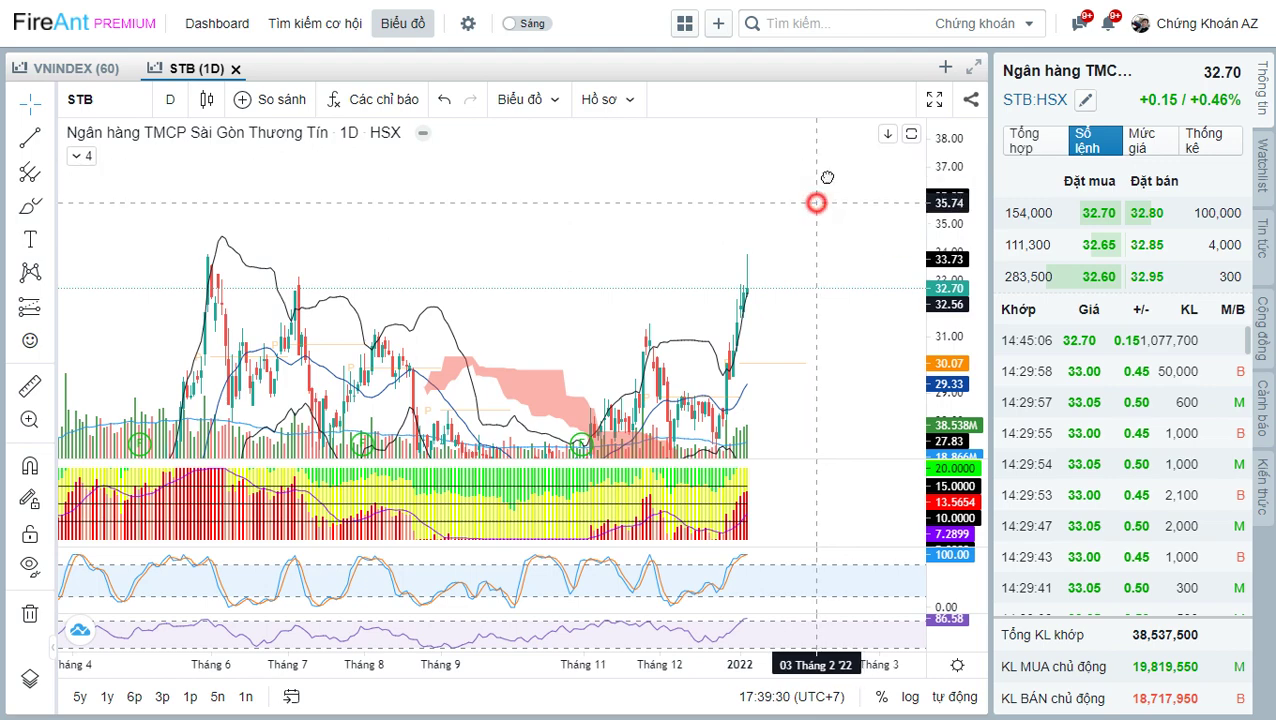
left_click_drag(820, 199, 832, 153)
scroll(812, 214, "up", 3)
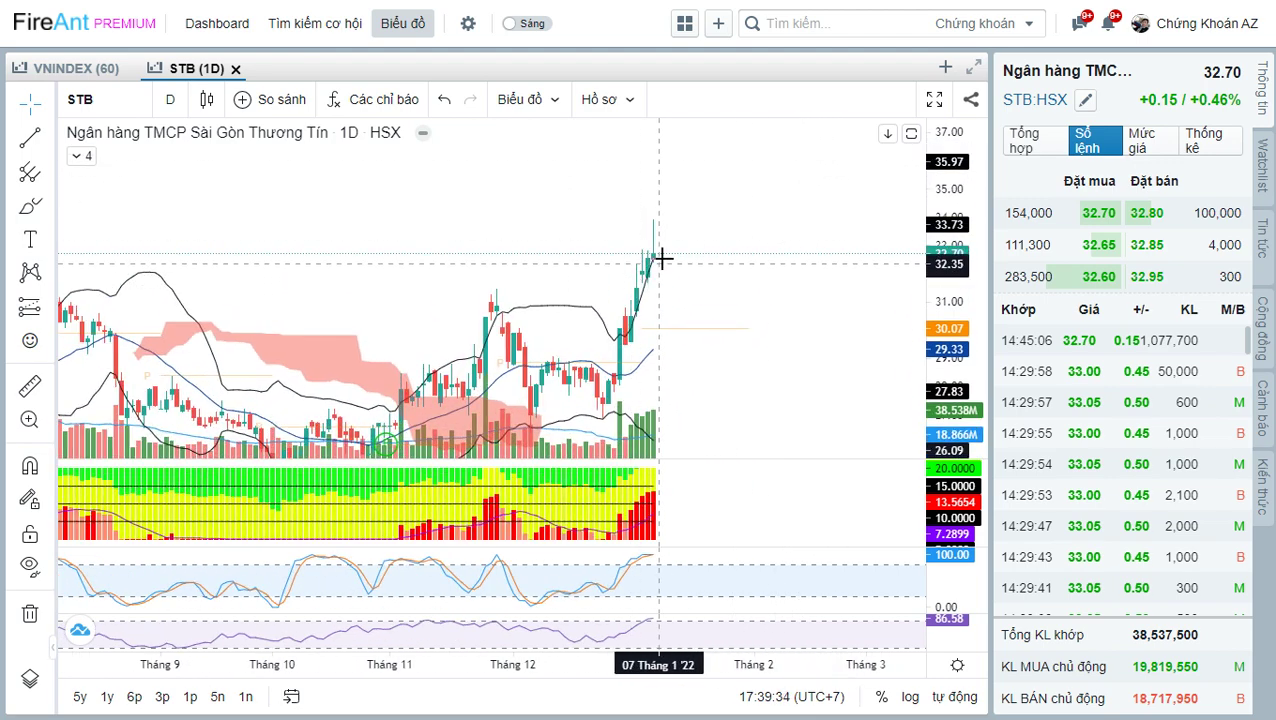
scroll(680, 262, "down", 3)
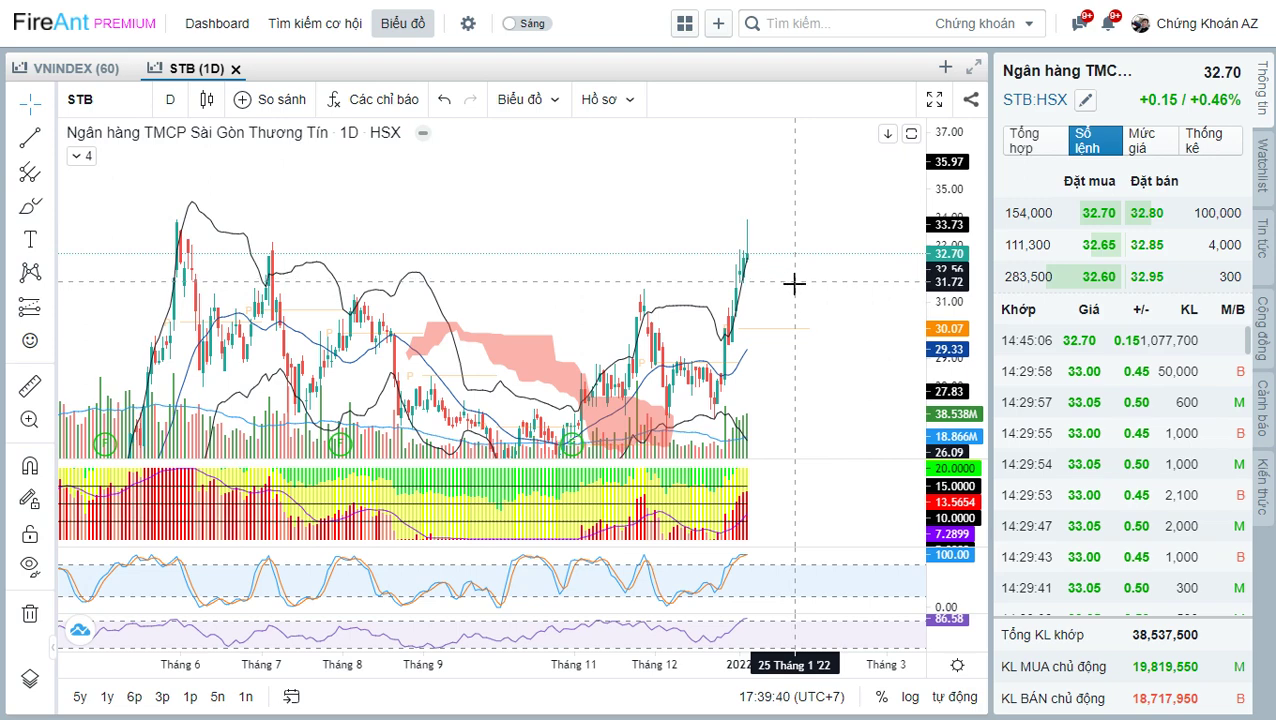
scroll(795, 284, "up", 3)
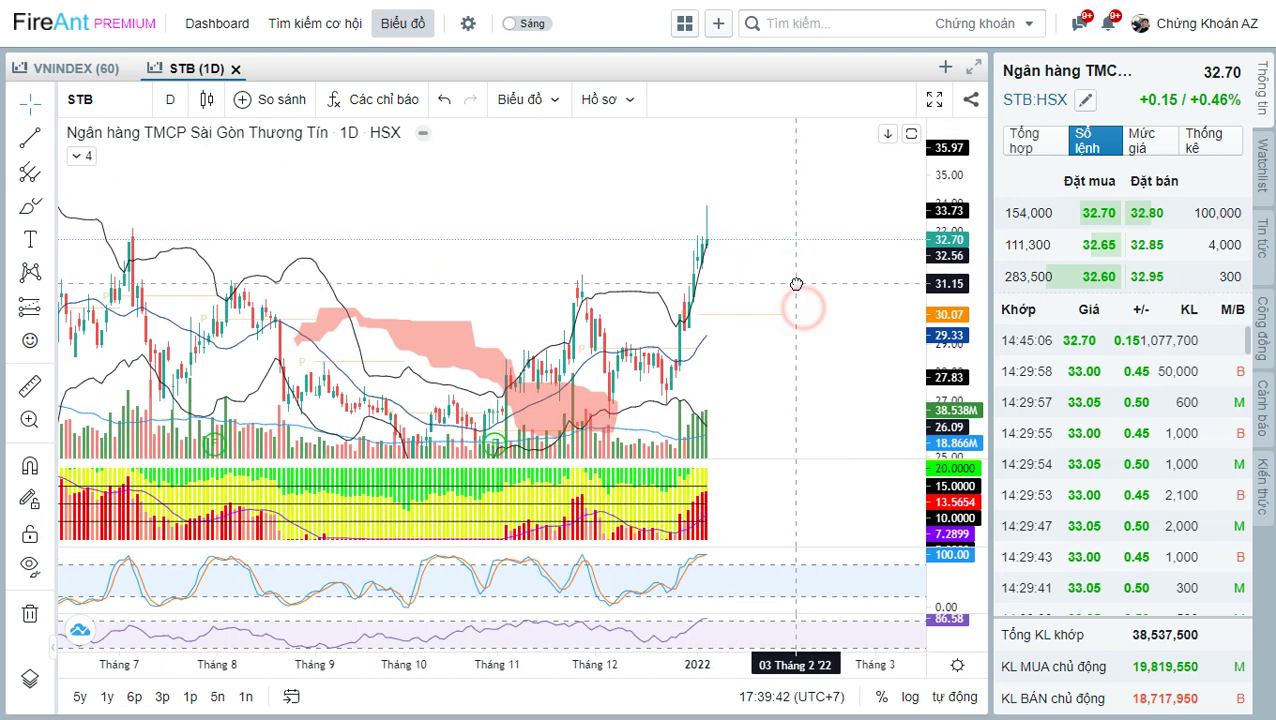
- Load the VIB daily chart and inspect the recent candles around the red horizontal line
type("VIB")
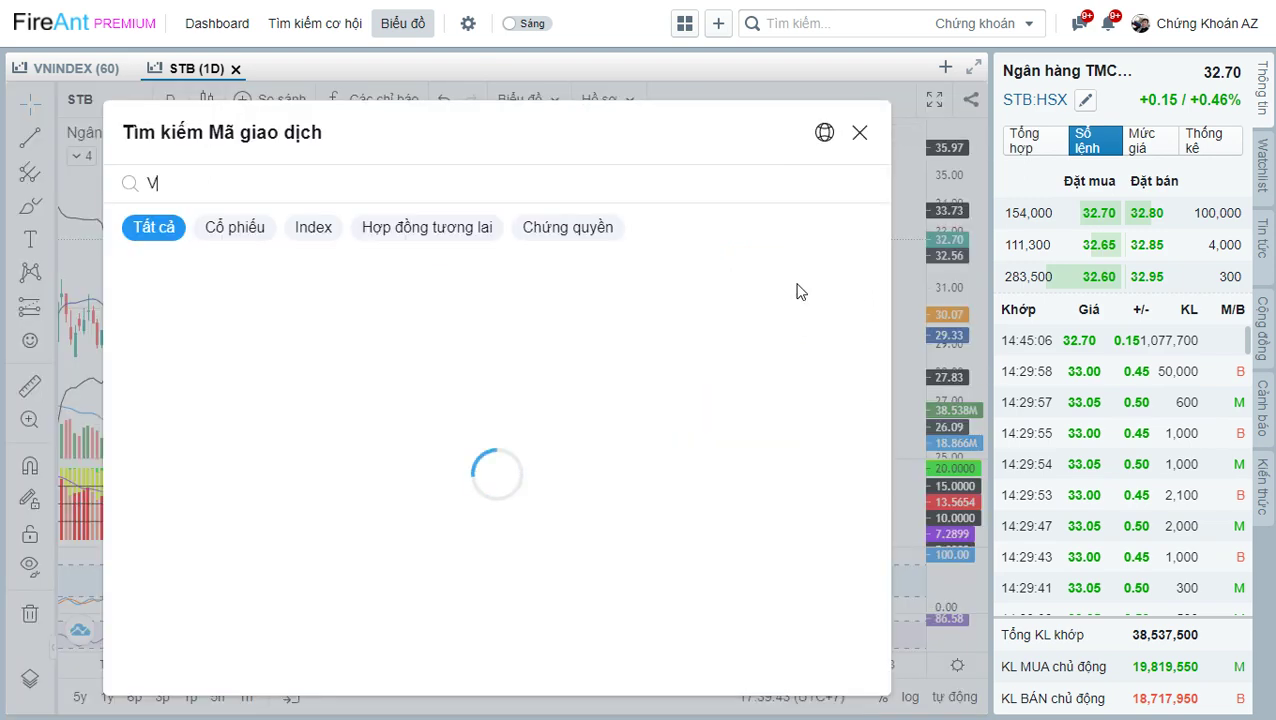
key("Return")
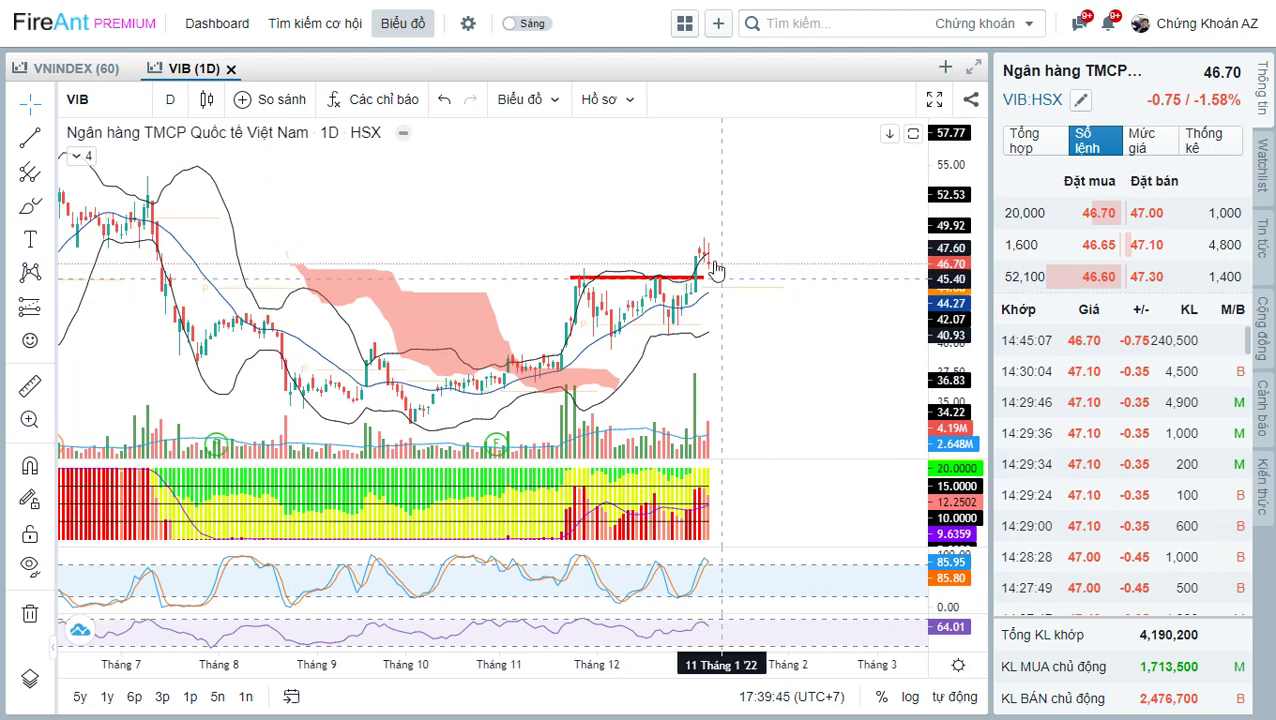
scroll(638, 233, "up", 3)
left_click_drag(697, 355, 752, 349)
scroll(757, 351, "down", 2)
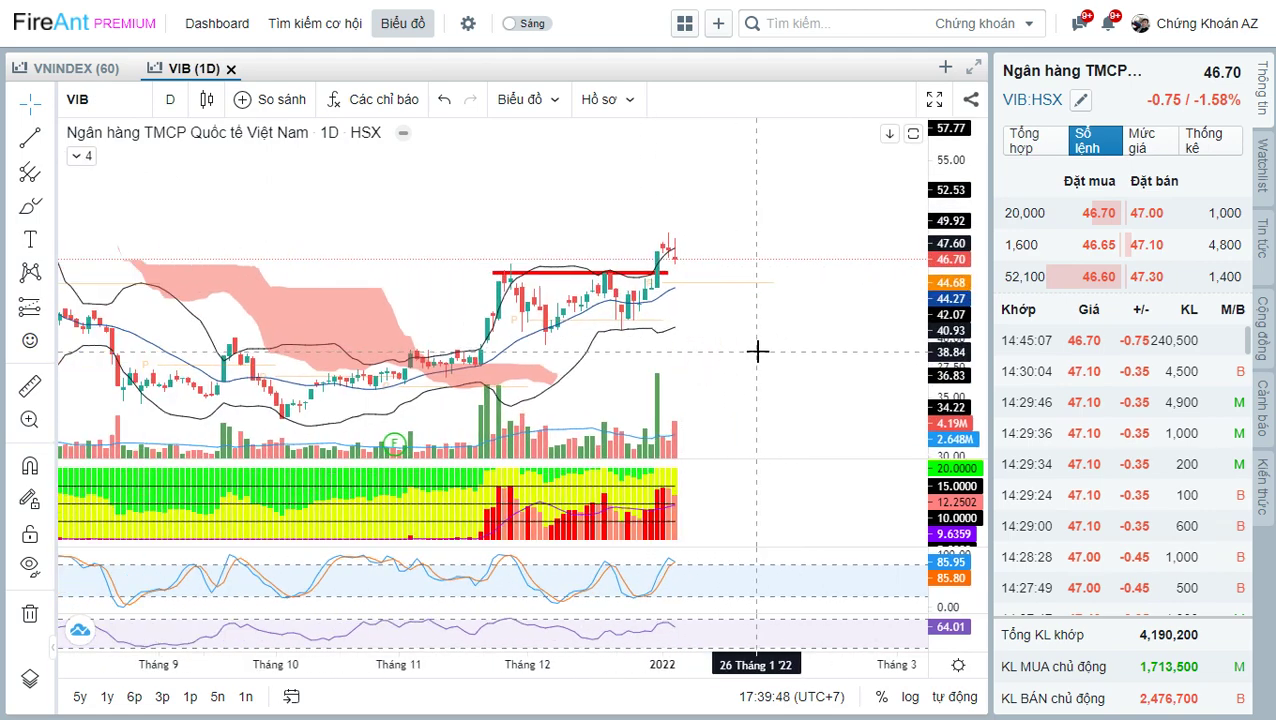
- In the Excel workbook, box the DOJI ratings of TCB, CTG, BID, HDB, TPB and MSB, circle STB's KHOẺ rating, and clear the markup
key("alt+Tab")
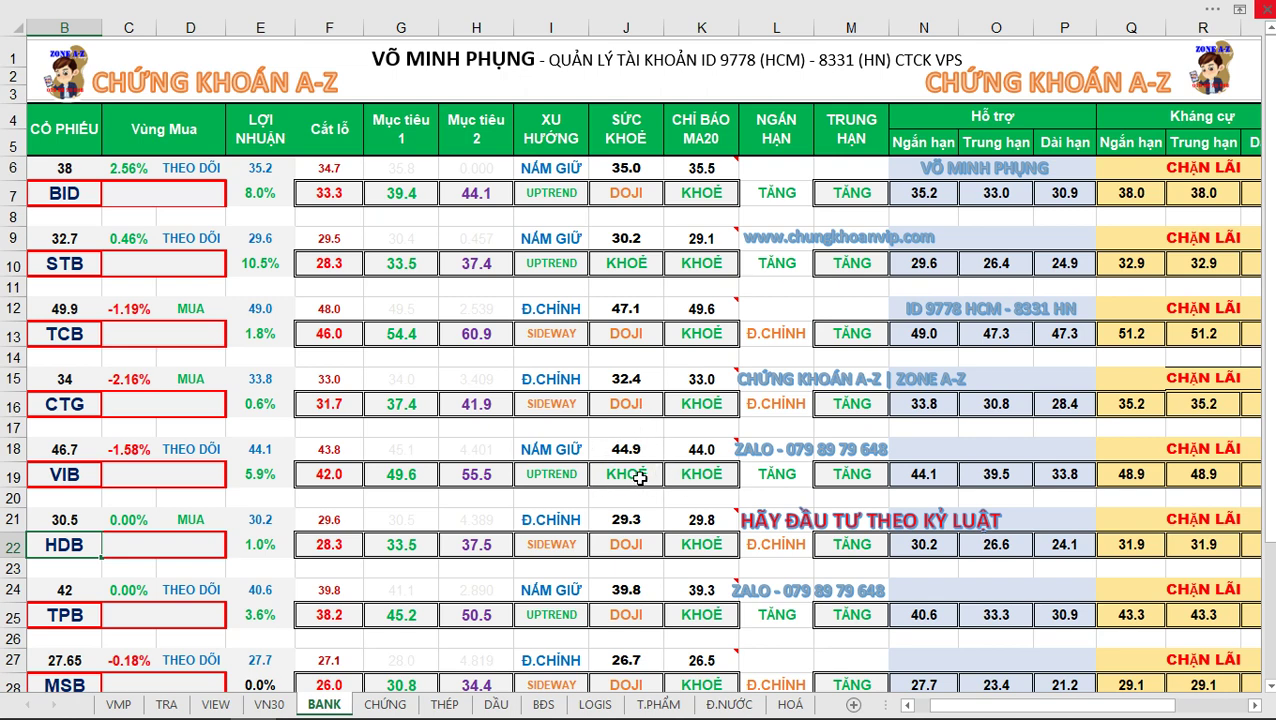
key("ctrl+2")
left_click_drag(606, 319, 653, 416)
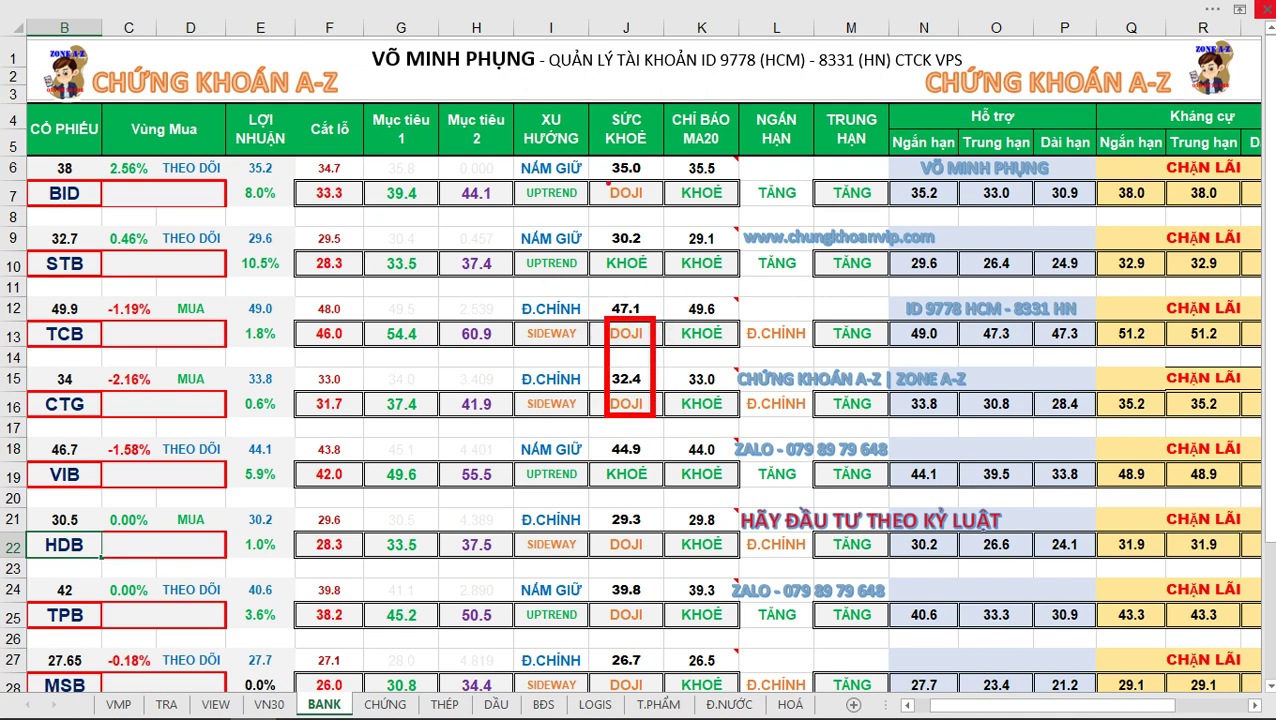
left_click_drag(607, 181, 651, 207)
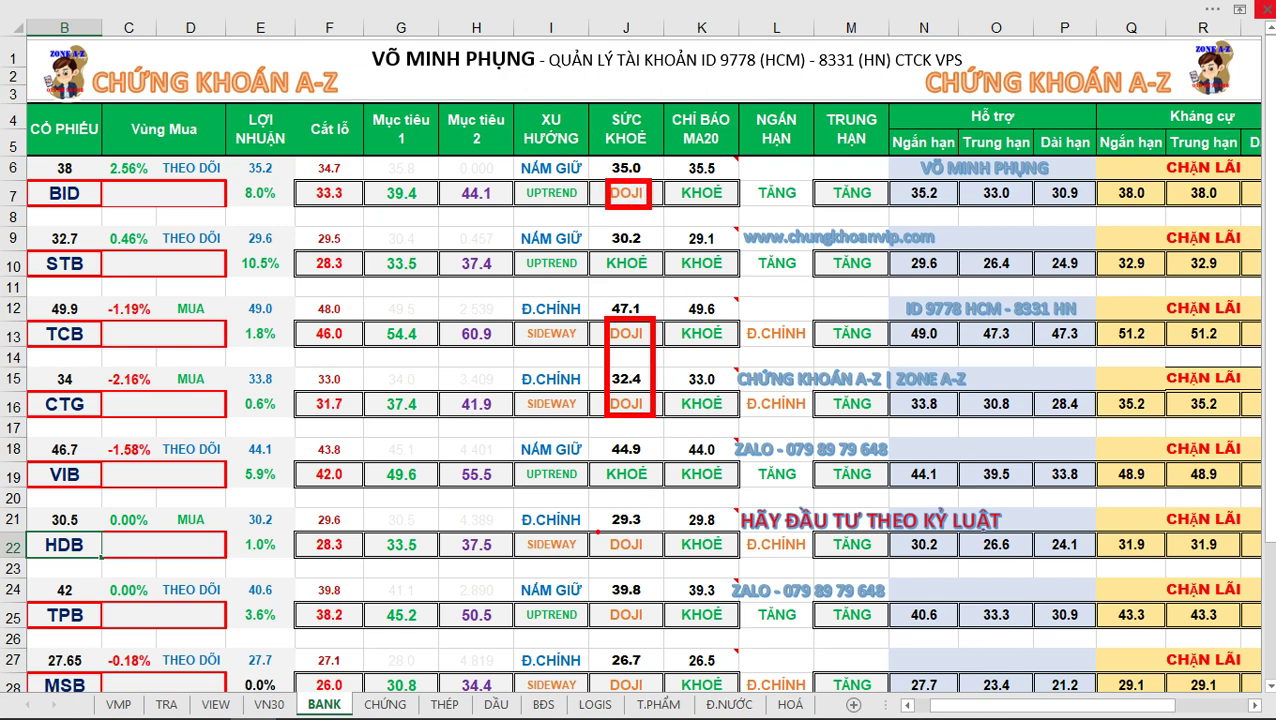
mouse_move(598, 530)
left_mouse_down()
mouse_move(647, 640)
mouse_move(654, 693)
left_mouse_up()
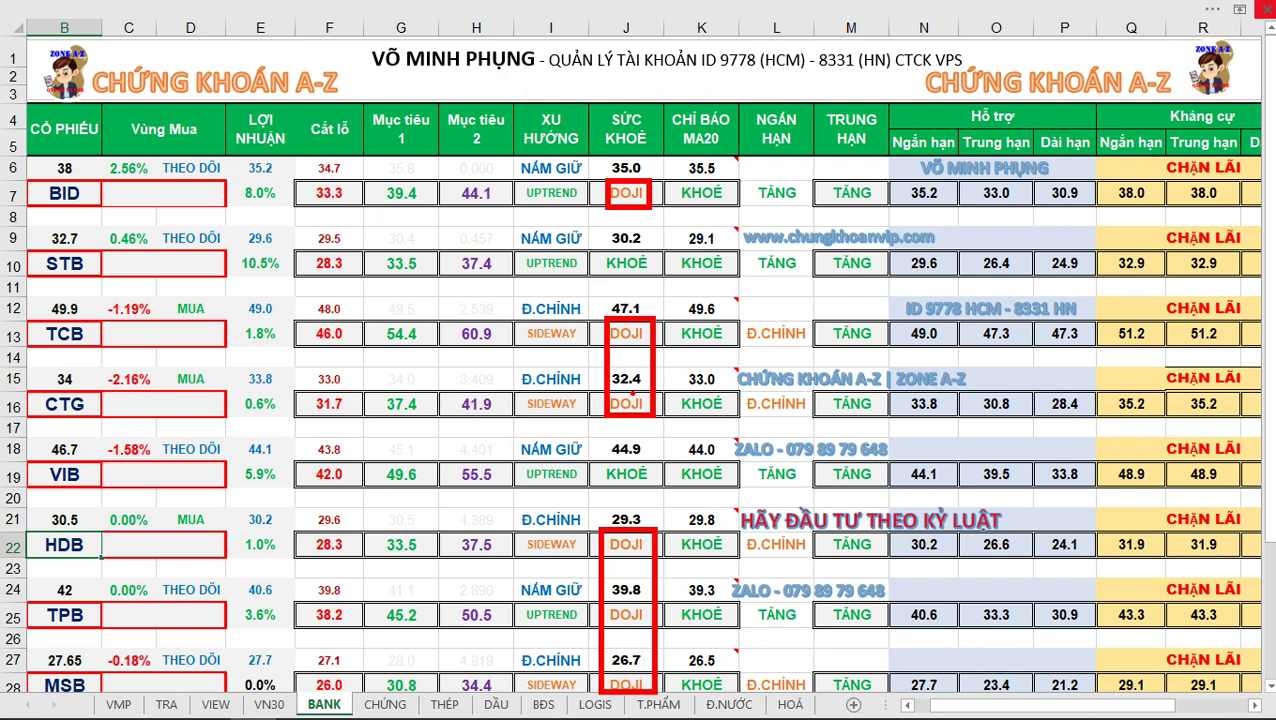
mouse_move(644, 259)
left_mouse_down()
mouse_move(598, 266)
mouse_move(655, 262)
left_mouse_up()
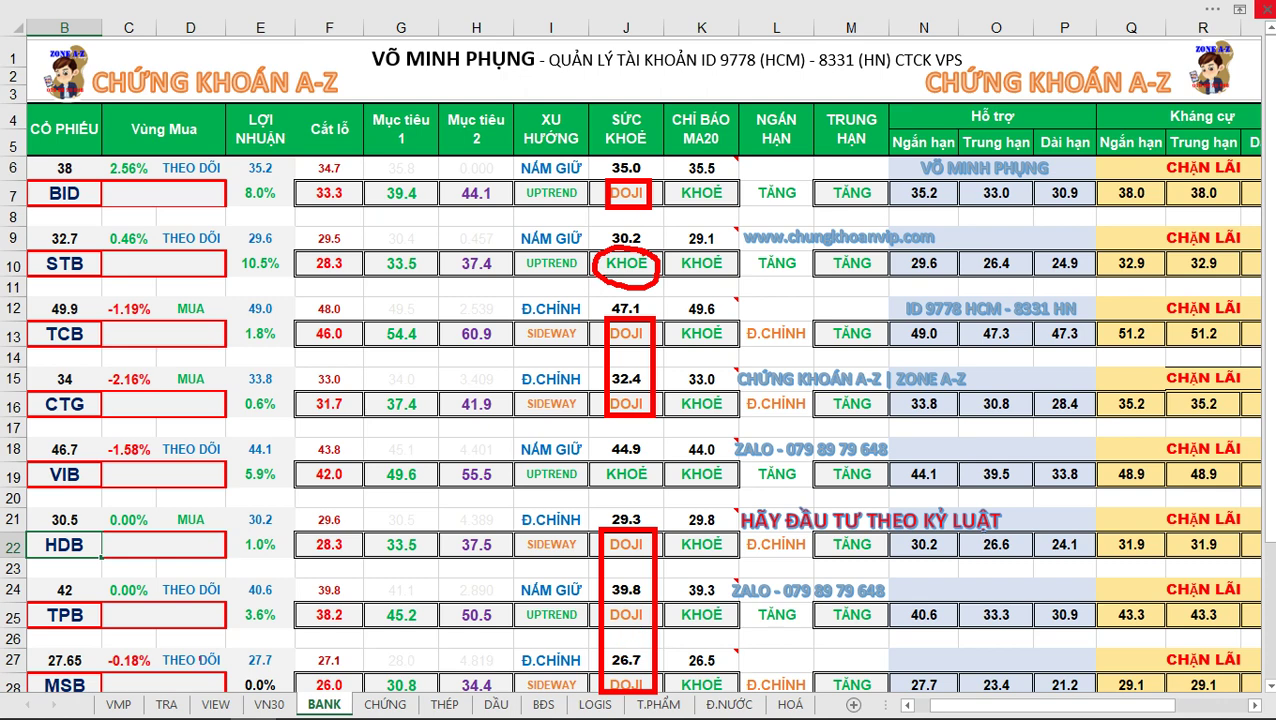
key("e")
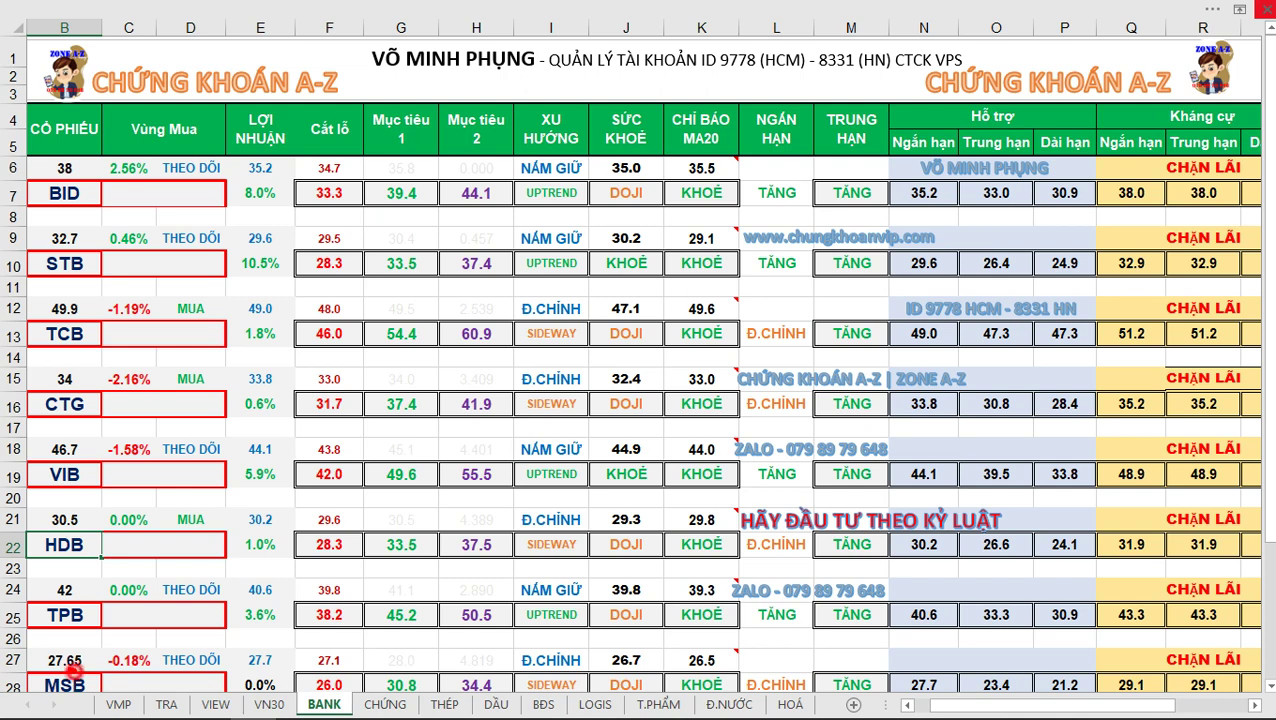
- Circle the MSB, HDB and BID tickers in the CỔ PHIẾU column and clear the markup
mouse_move(73, 663)
left_mouse_down()
mouse_move(96, 688)
mouse_move(72, 666)
left_mouse_up()
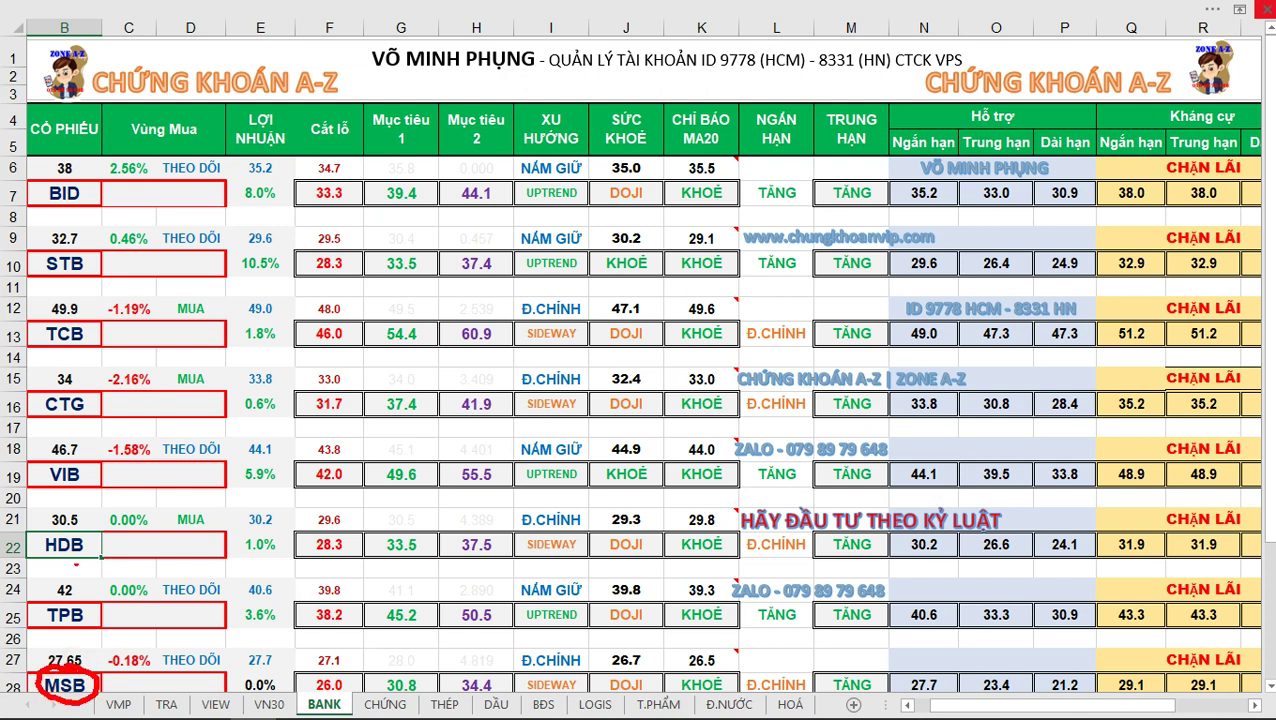
left_click_drag(72, 517, 79, 545)
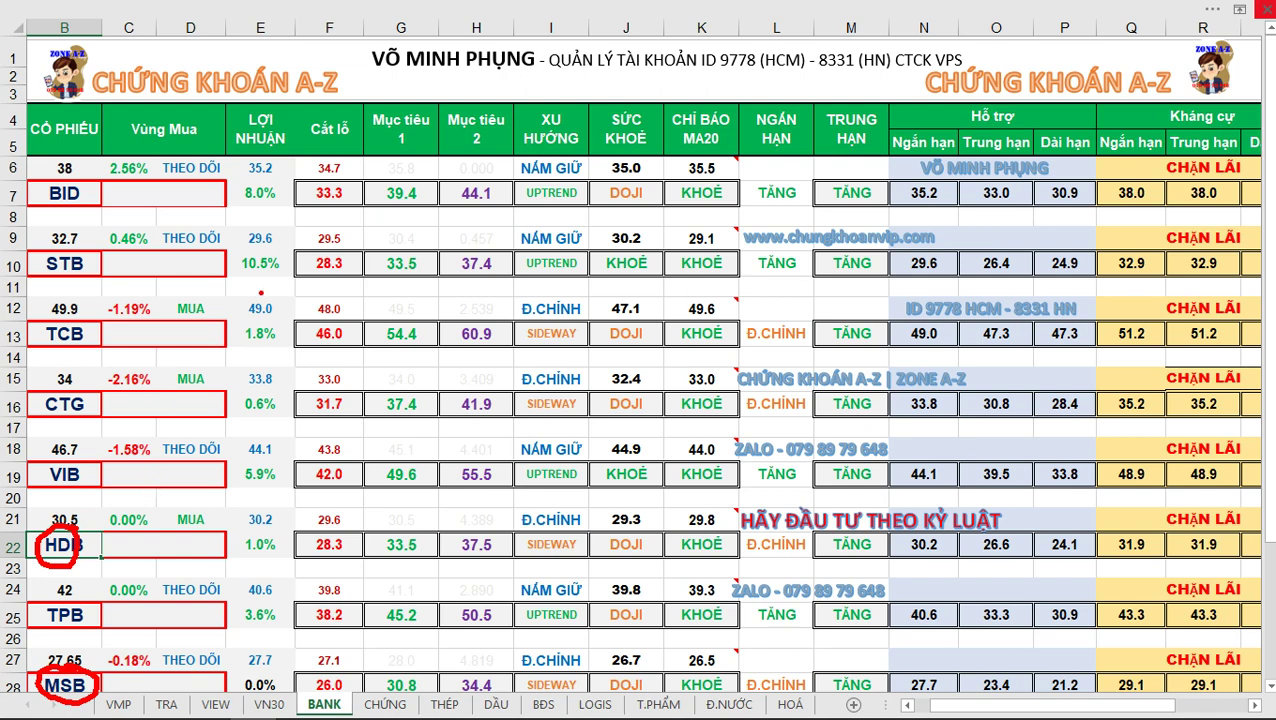
mouse_move(77, 177)
left_mouse_down()
mouse_move(34, 178)
mouse_move(91, 200)
mouse_move(83, 174)
left_mouse_up()
key("Escape")
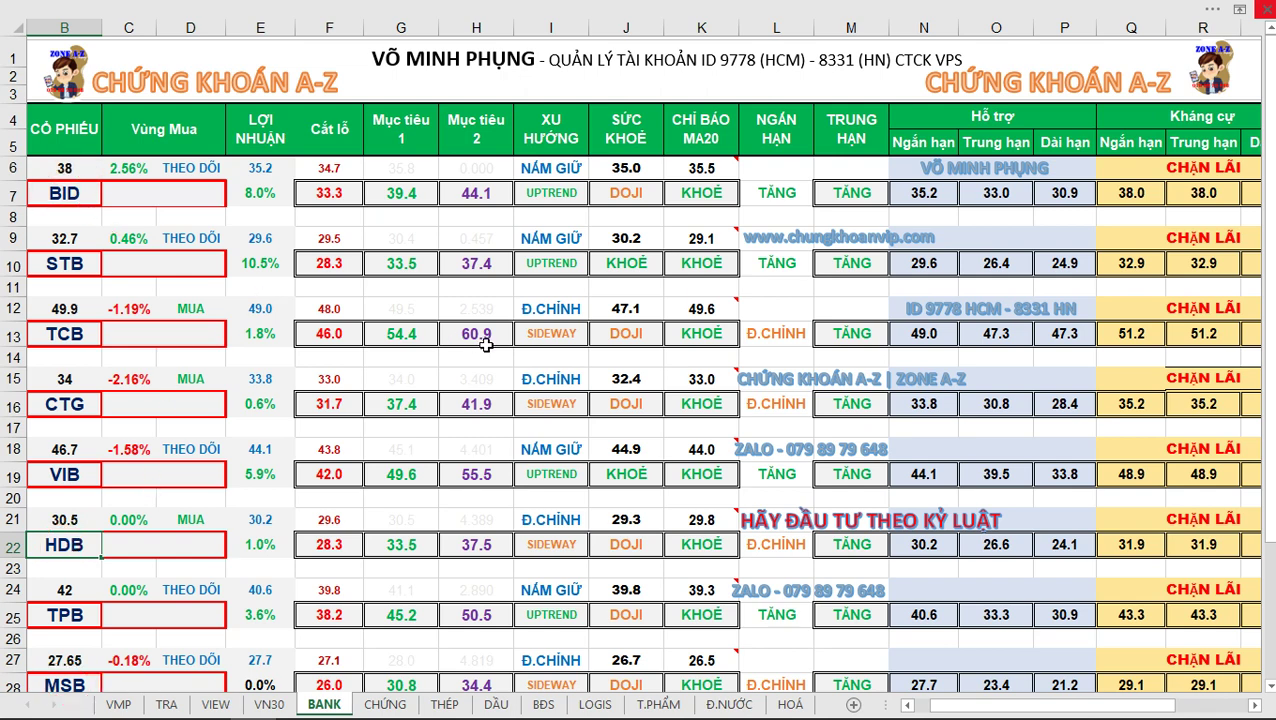
- Switch back to the FireAnt chart, load the HDB daily chart and inspect its latest candles
key("alt+Tab")
type("H")
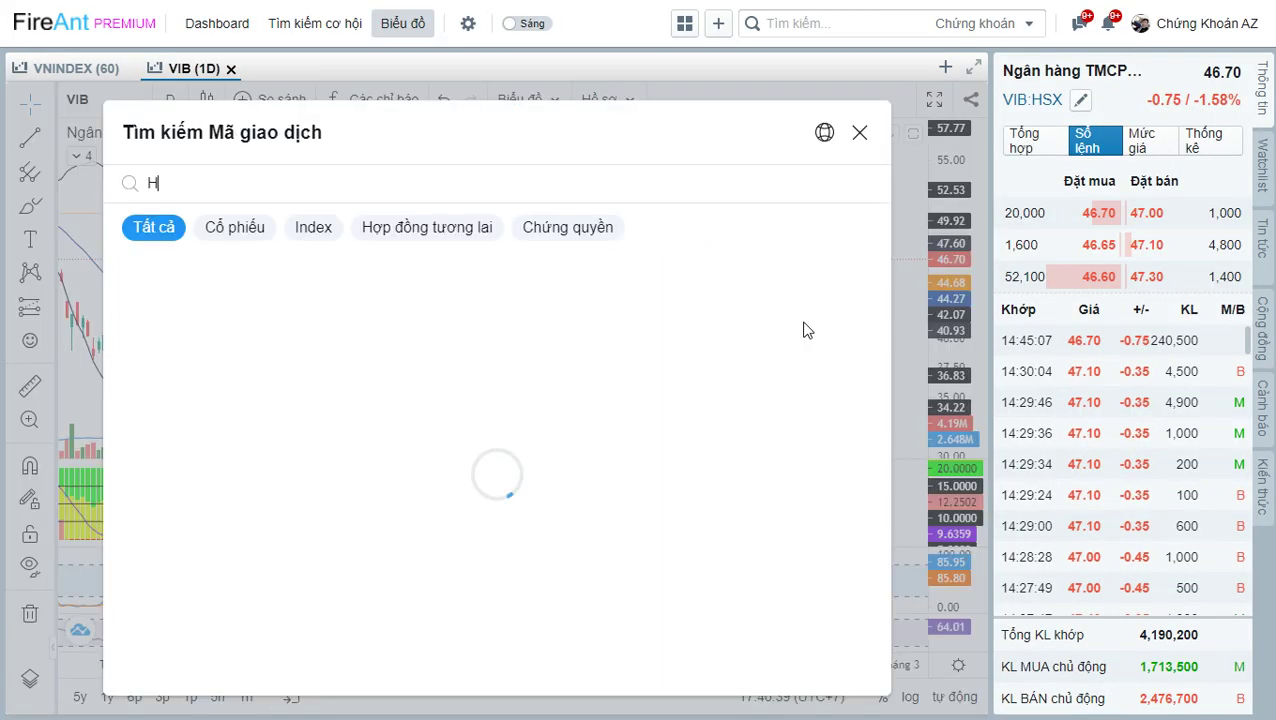
type("DB")
key("Return")
scroll(713, 333, "up", 3)
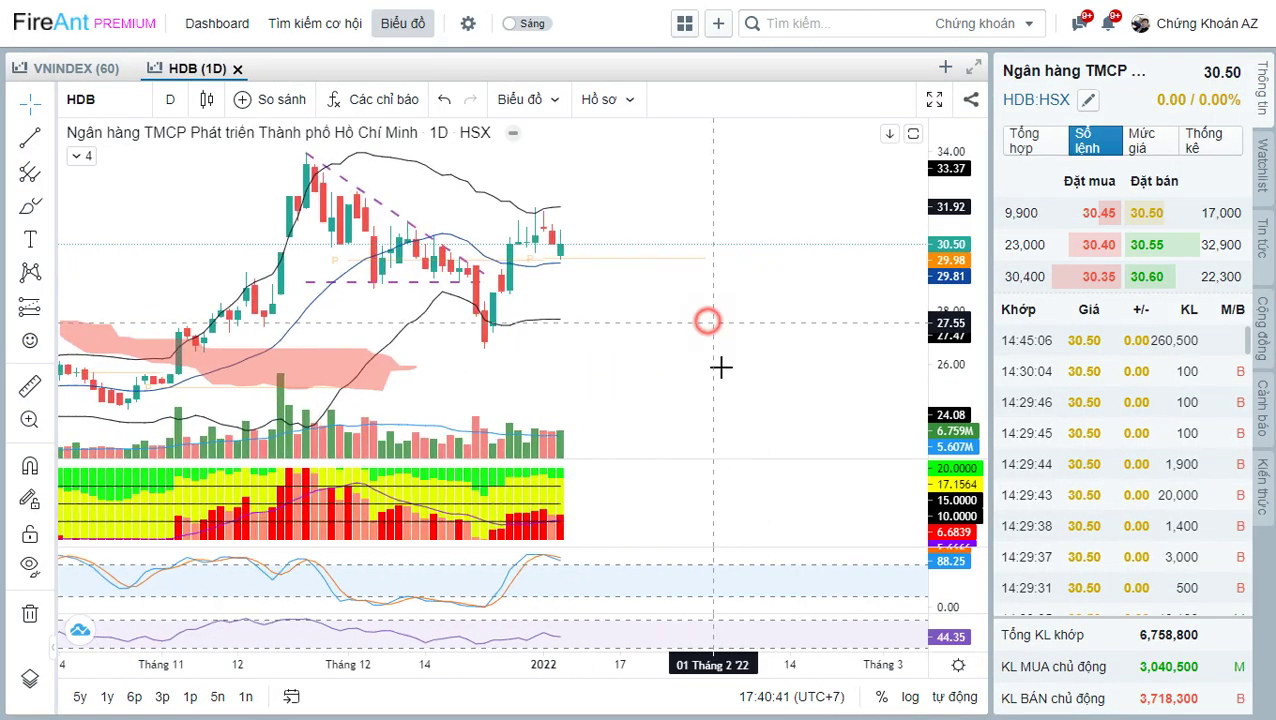
left_click(641, 259)
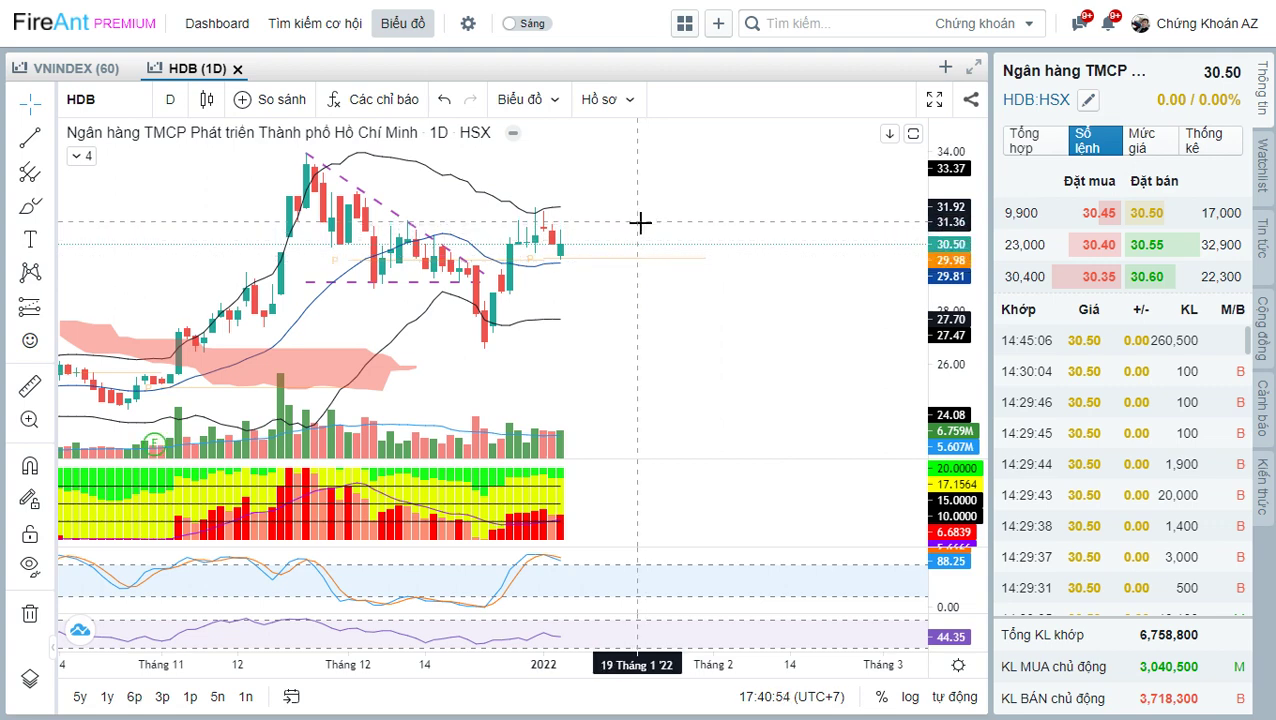
left_click_drag(641, 222, 747, 235)
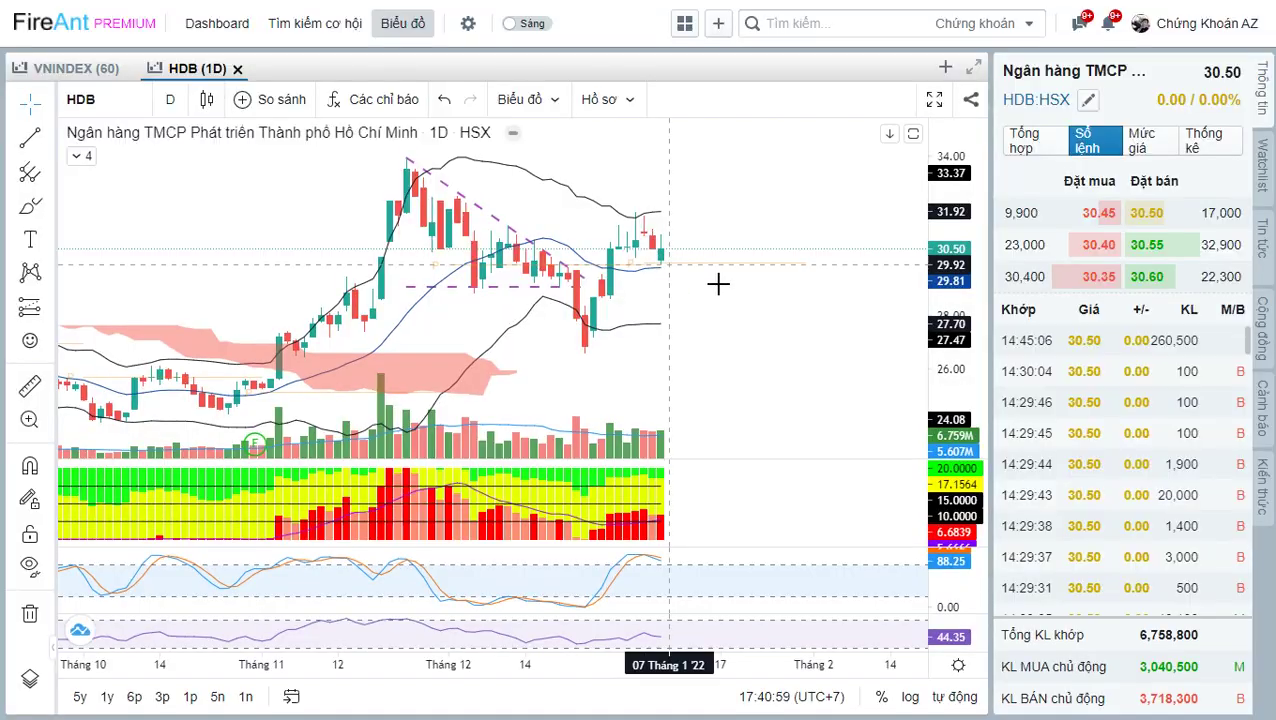
- Load the BID daily chart and view its price history back to the start of 2021
type("BID")
key("Return")
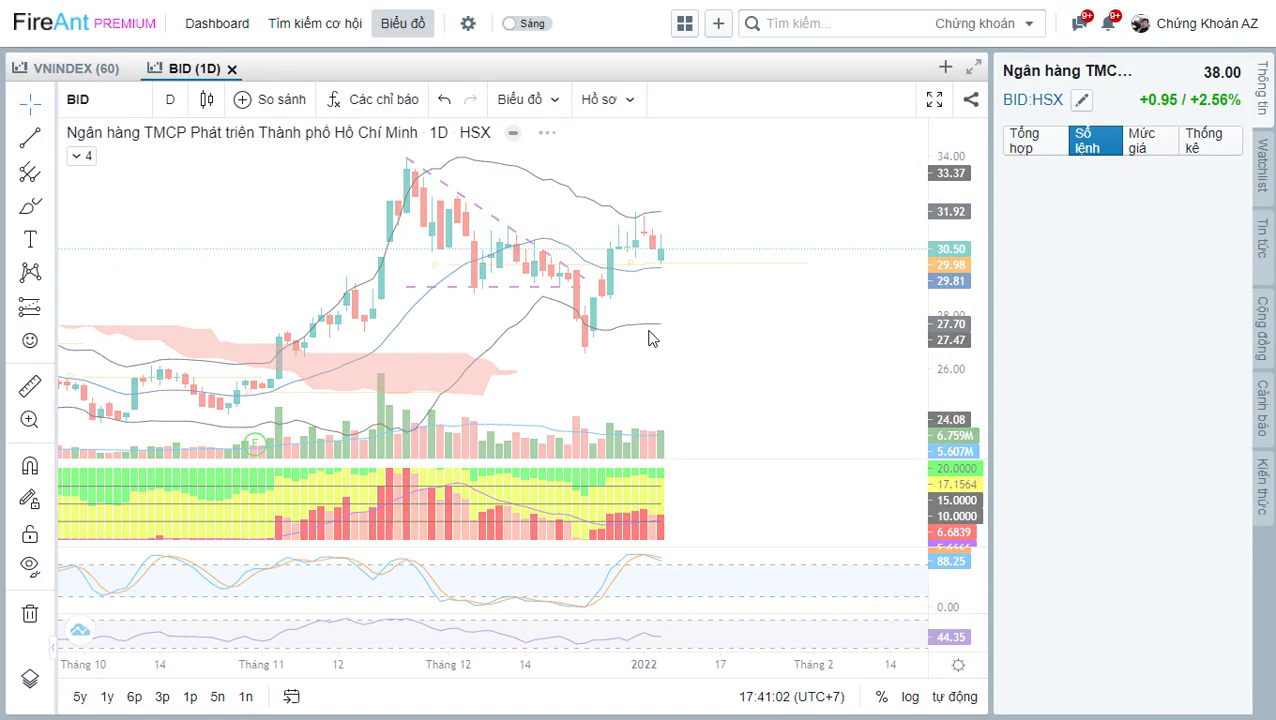
scroll(792, 288, "down", 5)
scroll(805, 300, "down", 5)
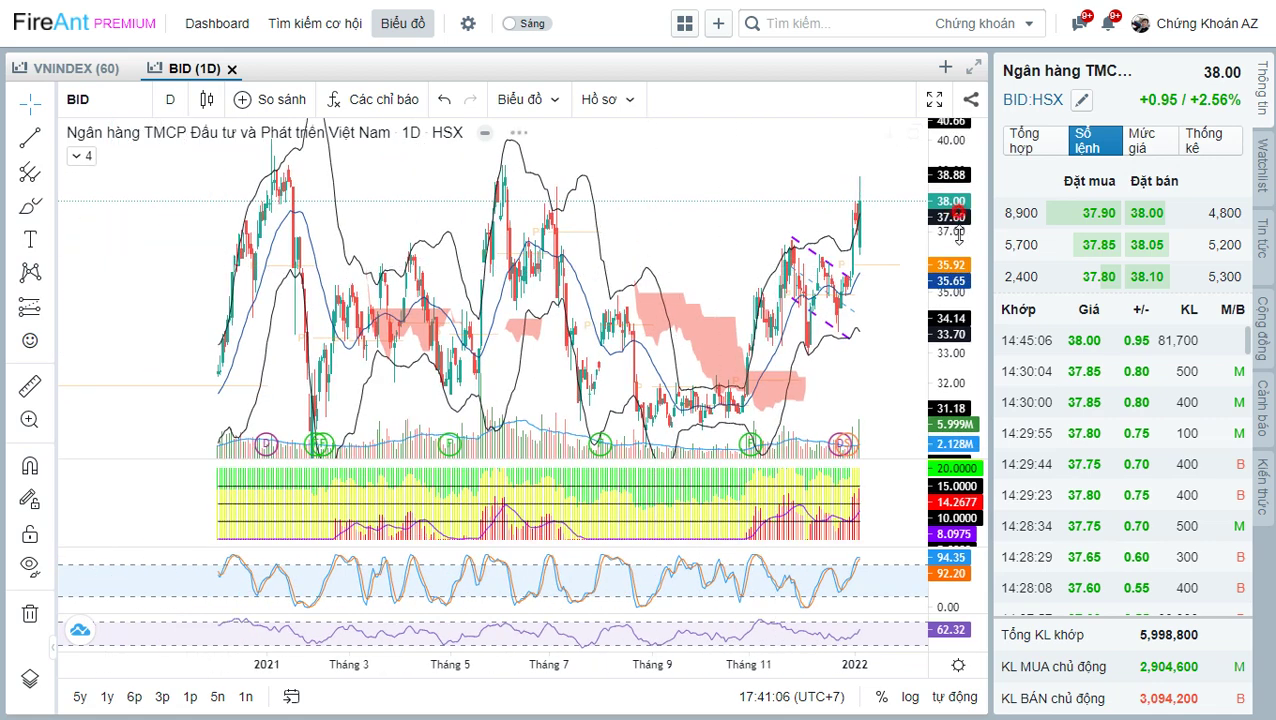
- On the BID daily chart, box the resistance zone at about 38 to 40 across the 2021 peaks, and clear the markup
left_click_drag(845, 180, 786, 174)
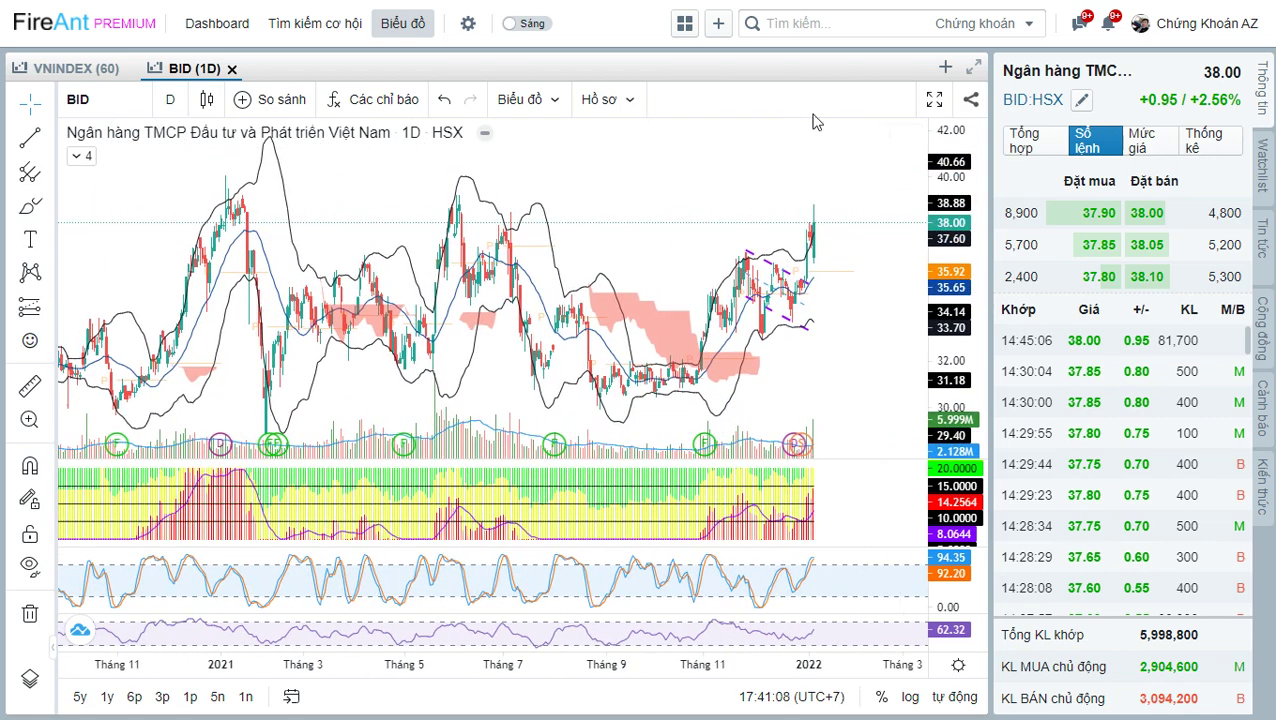
left_click_drag(215, 177, 860, 220)
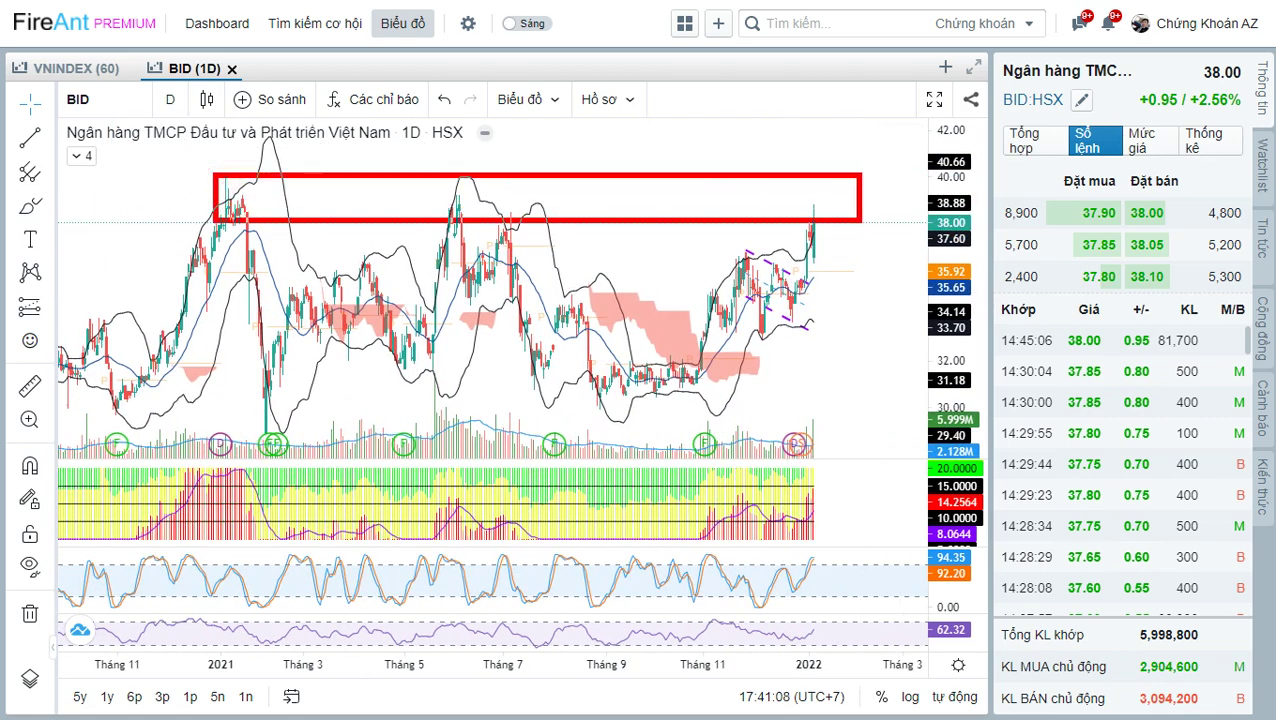
key("Escape")
- Inspect BID's latest daily candles against its mid-2021 peaks and the space above the current price
scroll(826, 270, "up", 10)
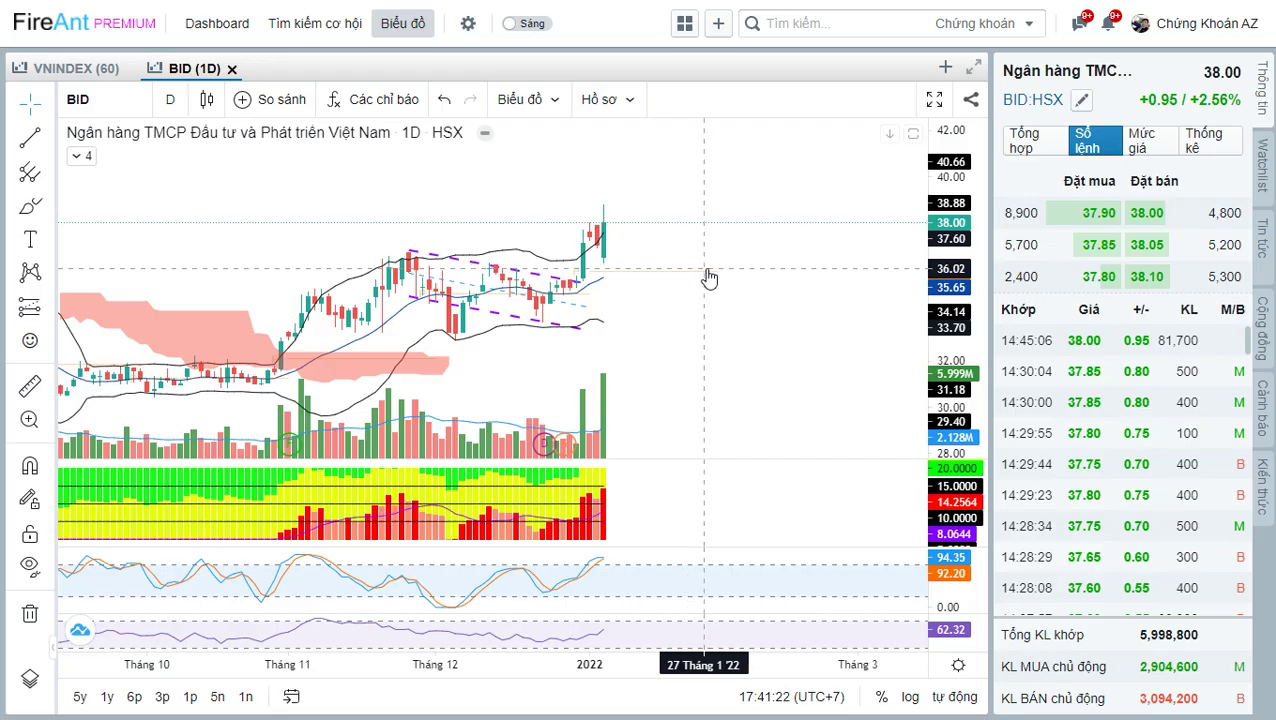
scroll(735, 278, "down", 5)
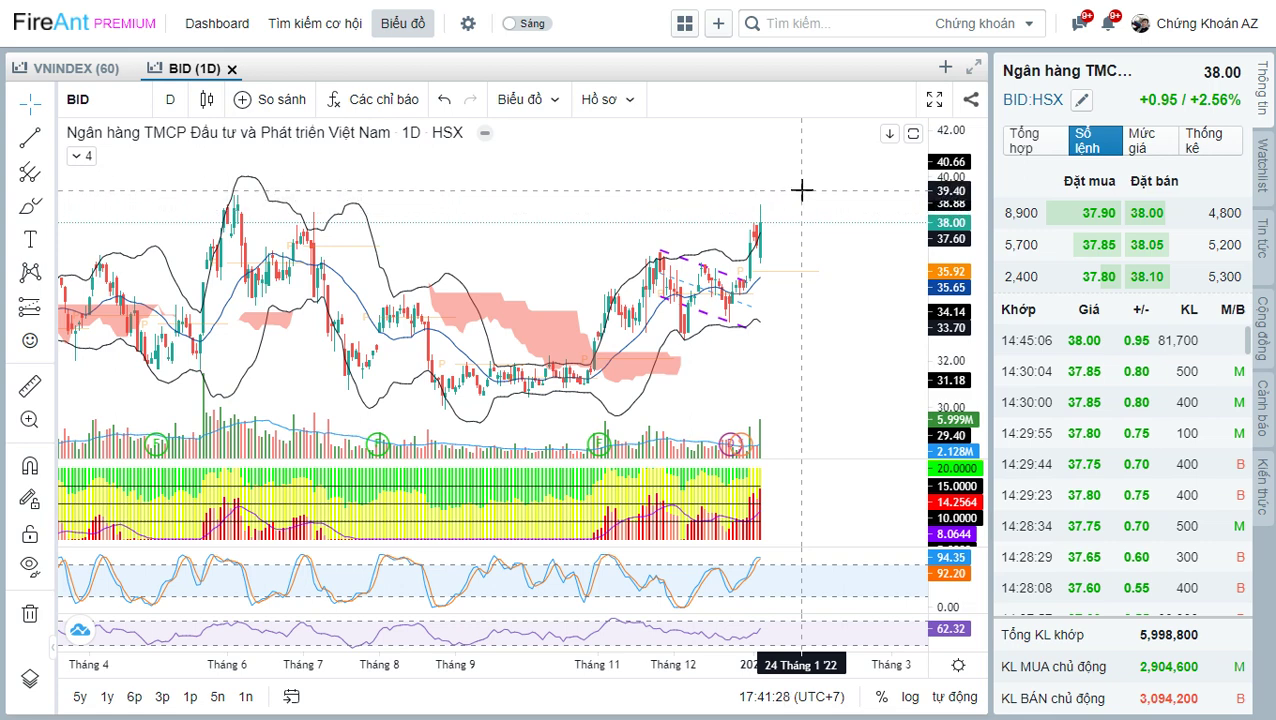
left_click_drag(801, 192, 804, 272)
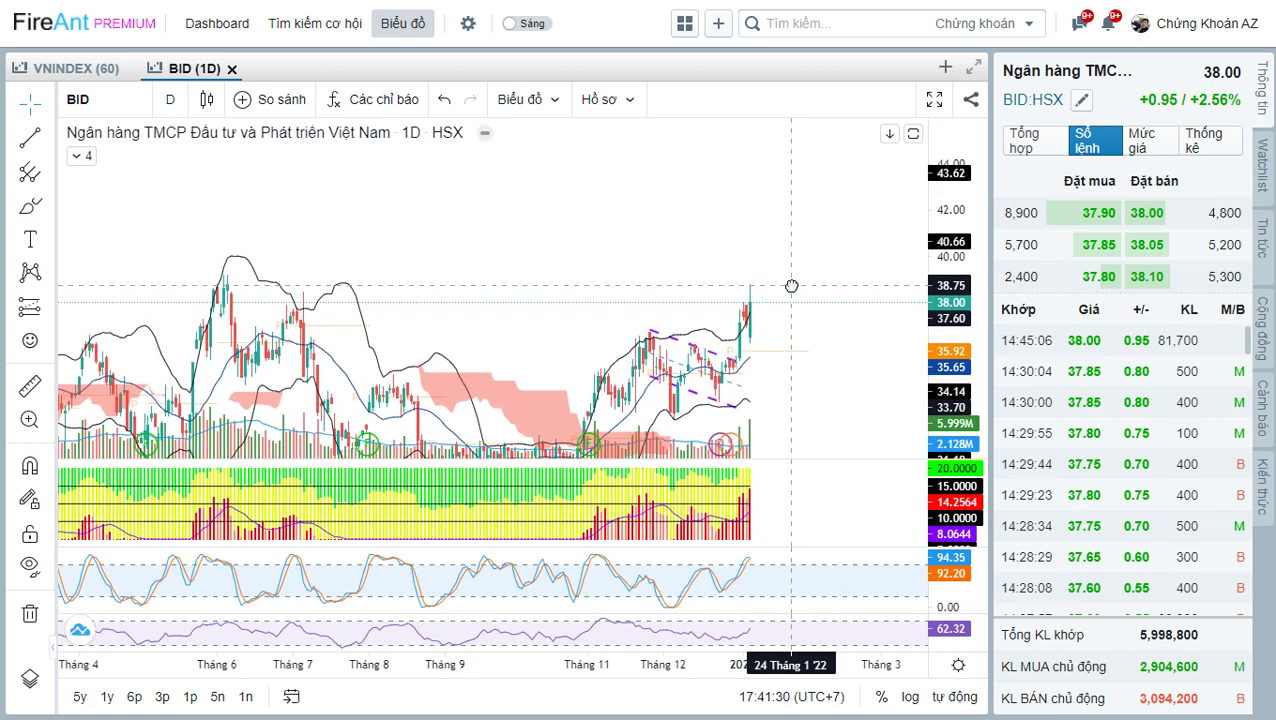
left_click_drag(820, 211, 823, 299)
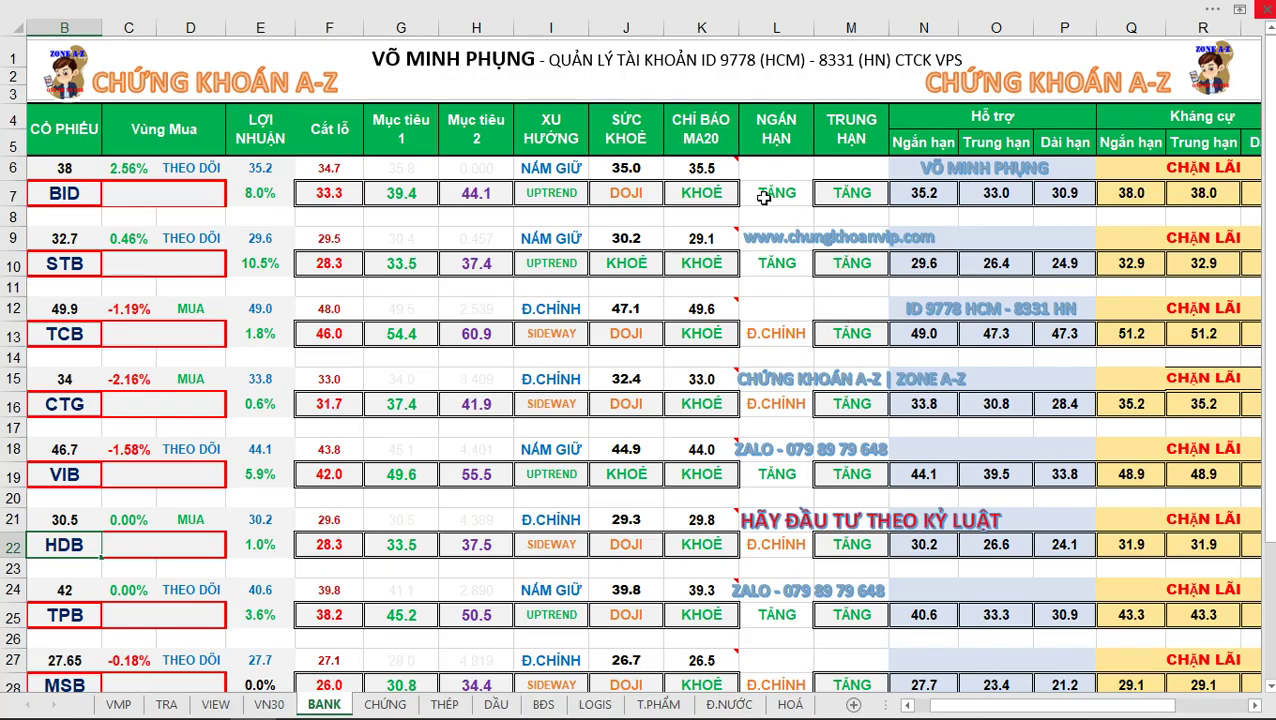
- Switch to the Excel workbook, review BID's row in the BANK sheet and open the CHỨNG sheet
mouse_move(694, 301)
left_click(385, 704)
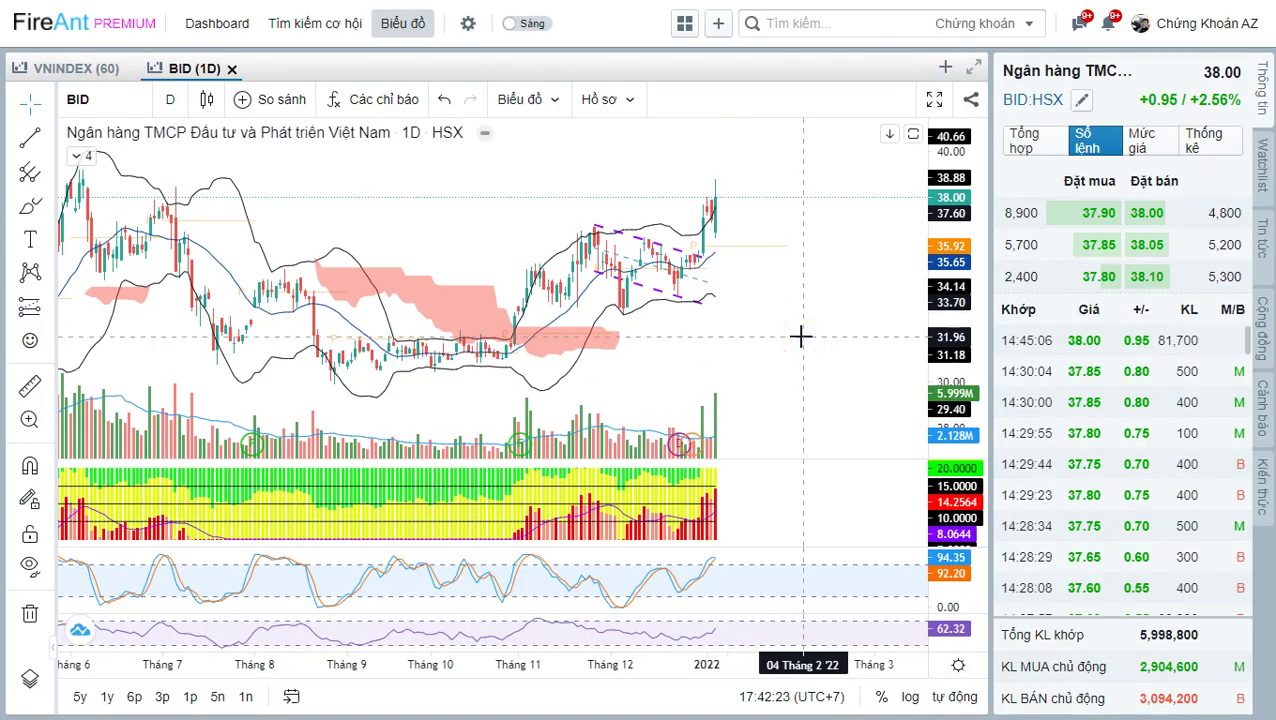
- Return to FireAnt, load the HCM daily chart and inspect its latest candles
type("H")
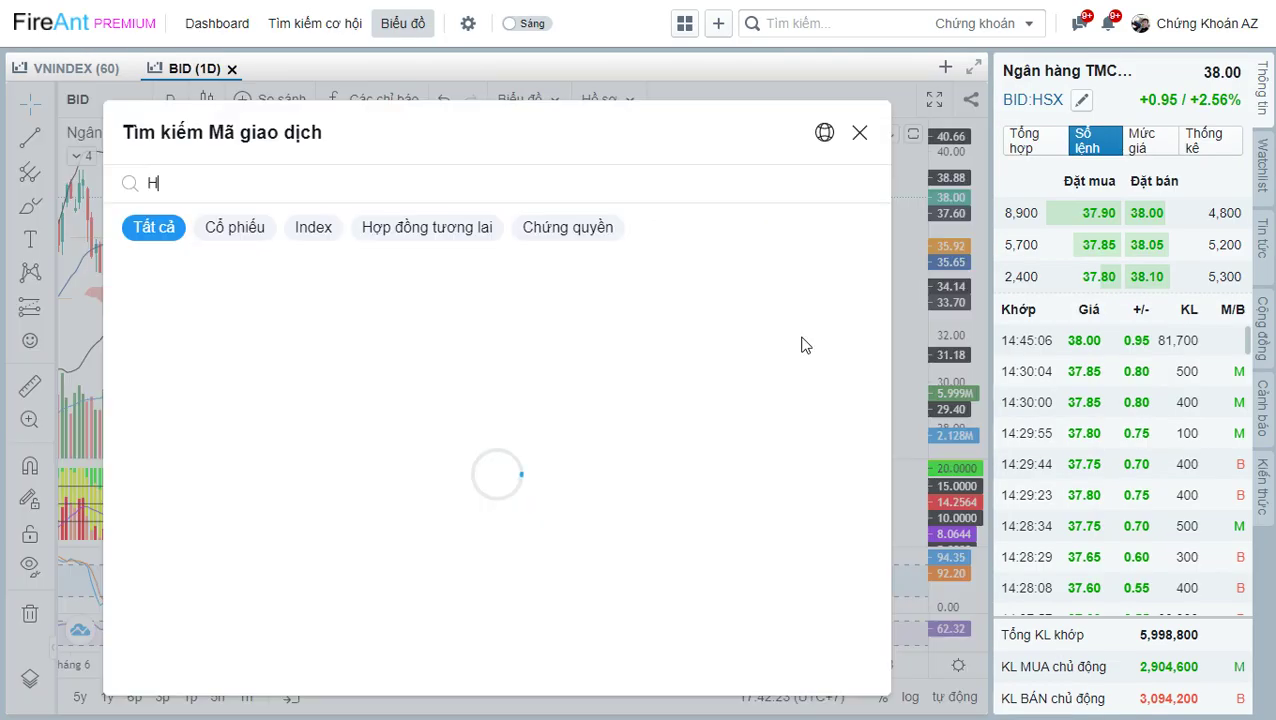
type("CM")
key("Return")
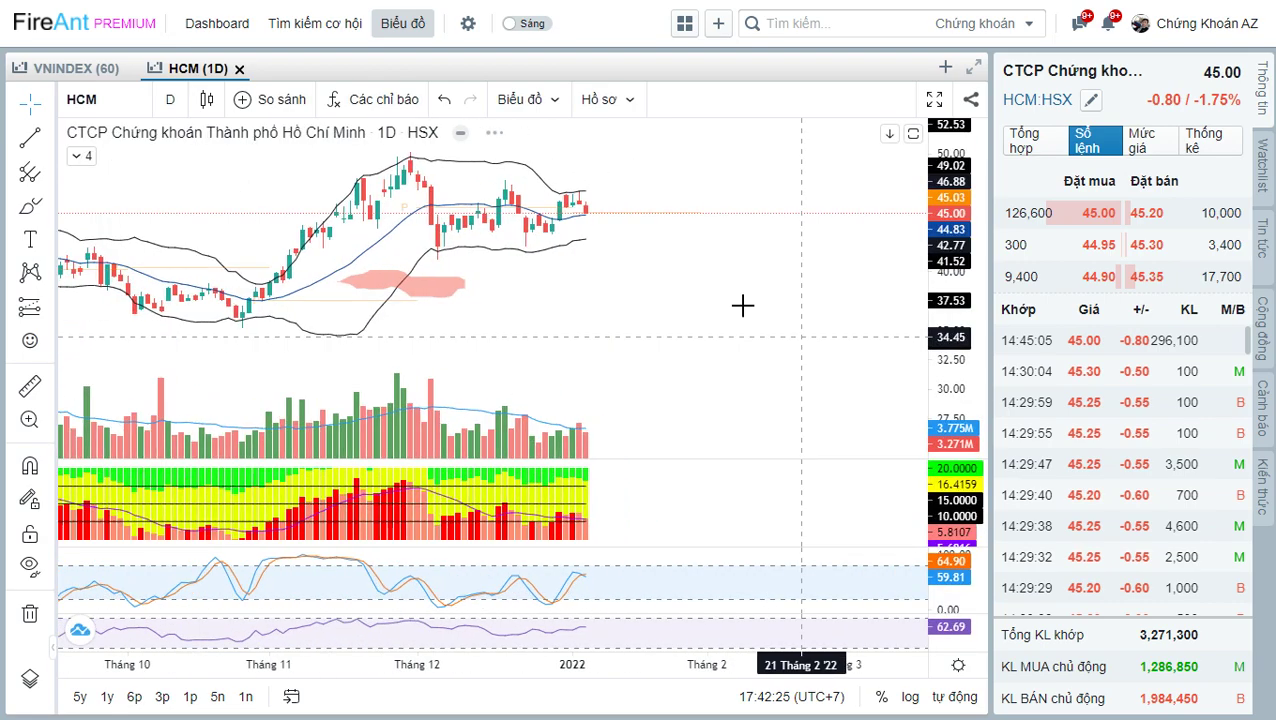
left_click_drag(678, 288, 720, 367)
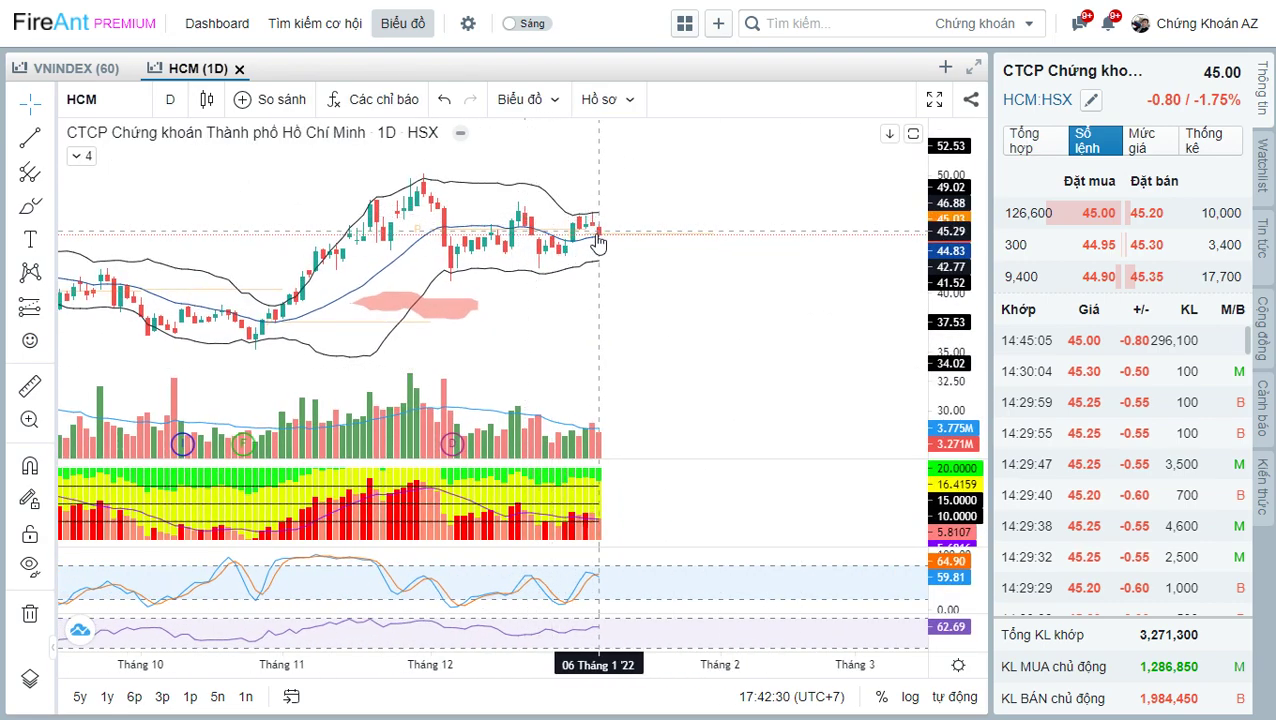
left_click_drag(628, 265, 729, 322)
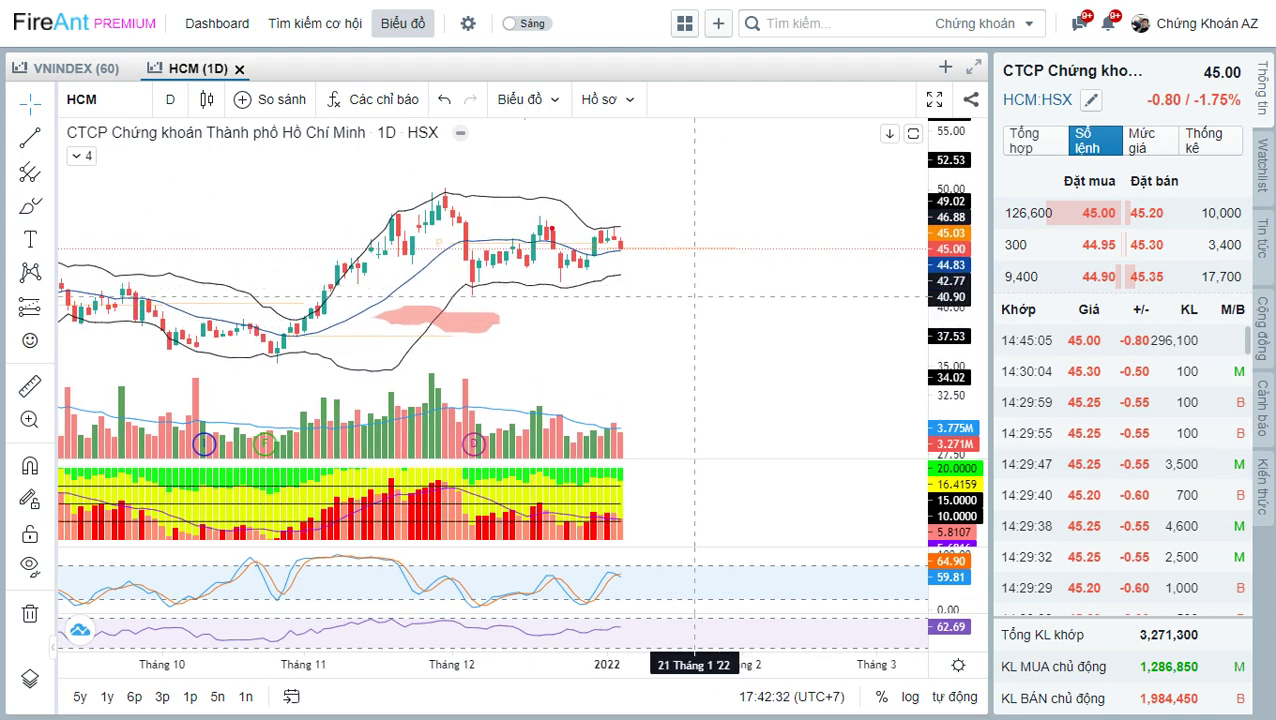
- Box HCM's latest candles around the middle Bollinger line, clear the markup, and view price history back to August
left_click_drag(563, 226, 707, 255)
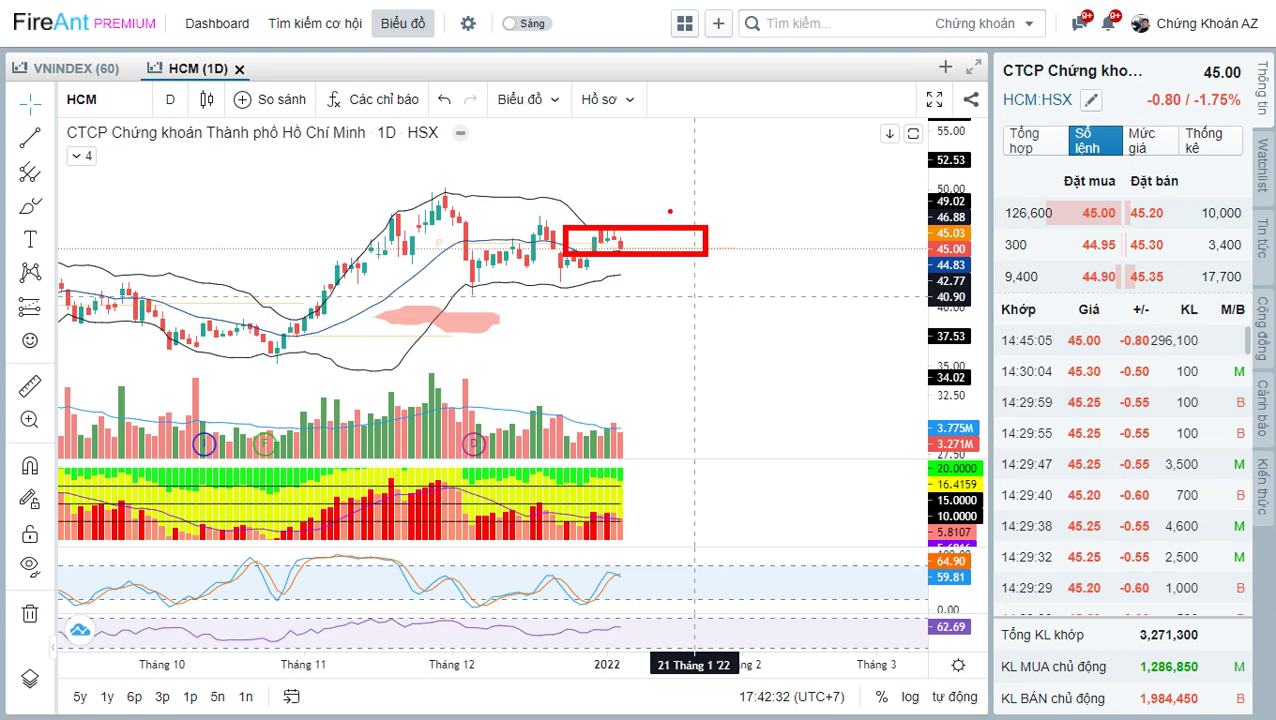
key("Delete")
scroll(690, 310, "down", 3)
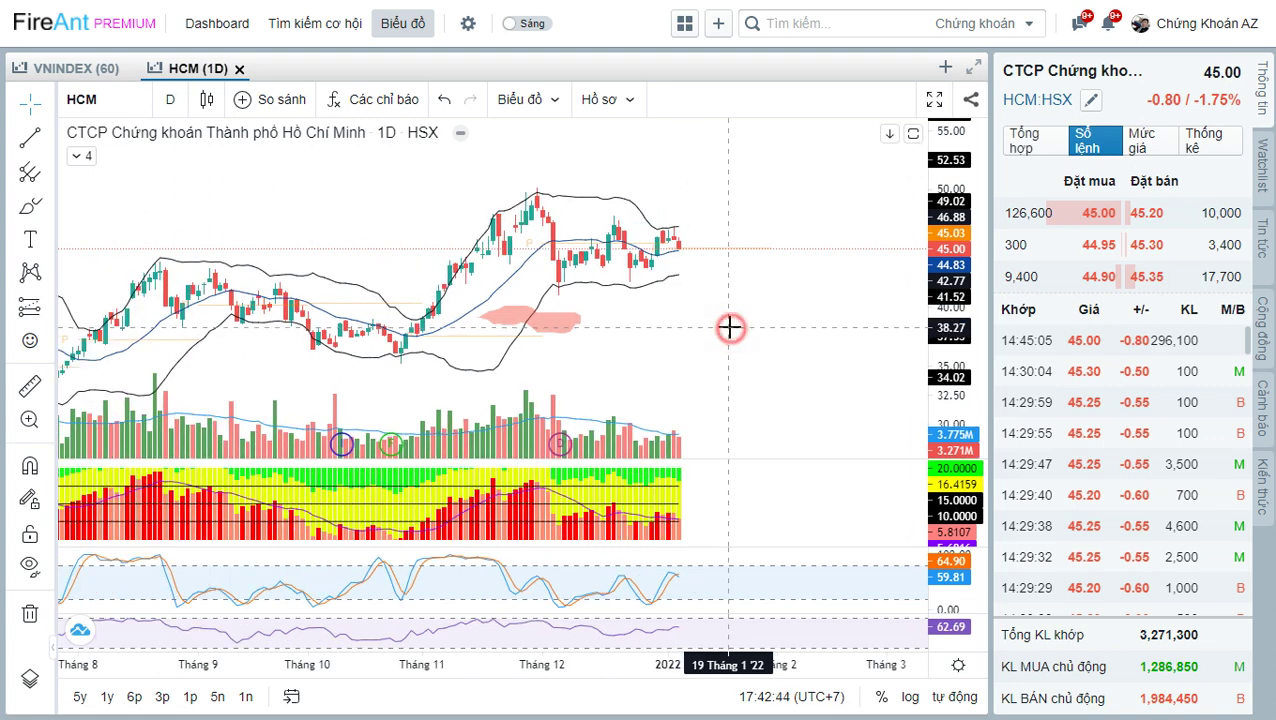
- Load the SSI daily chart and examine its latest candles against the dashed trend lines
type("SSI")
key("Return")
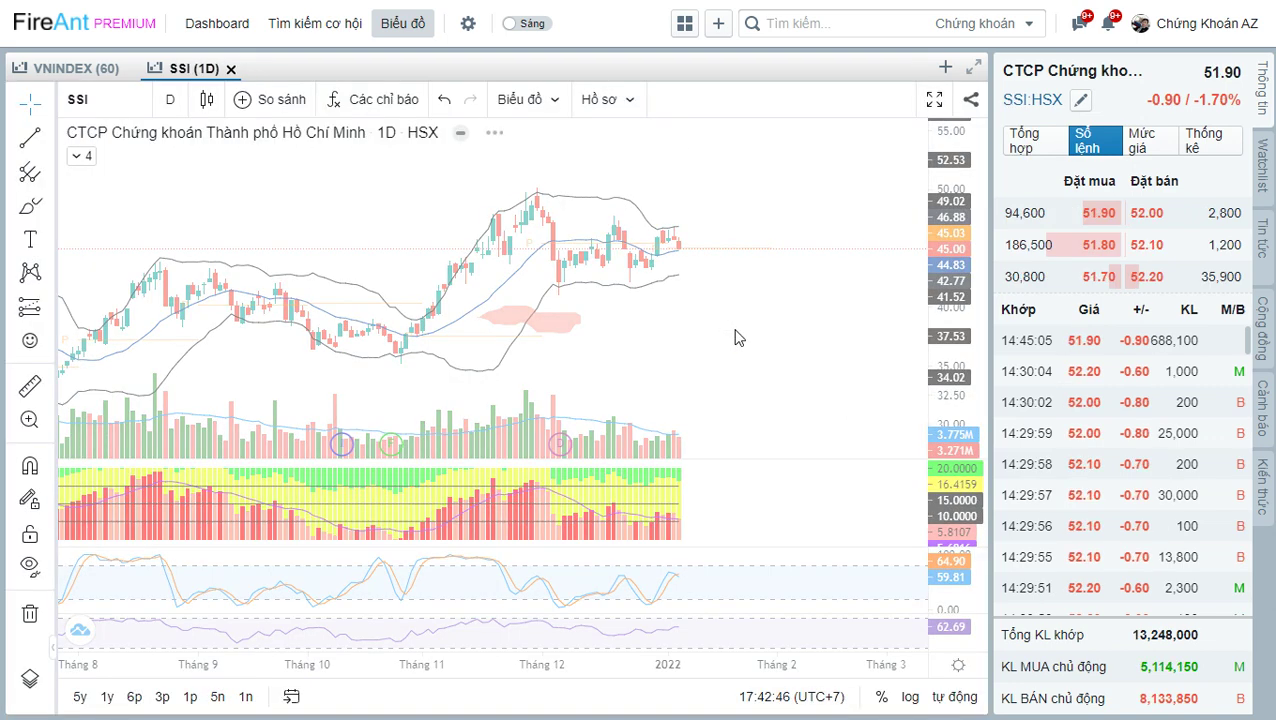
scroll(735, 328, "up", 2)
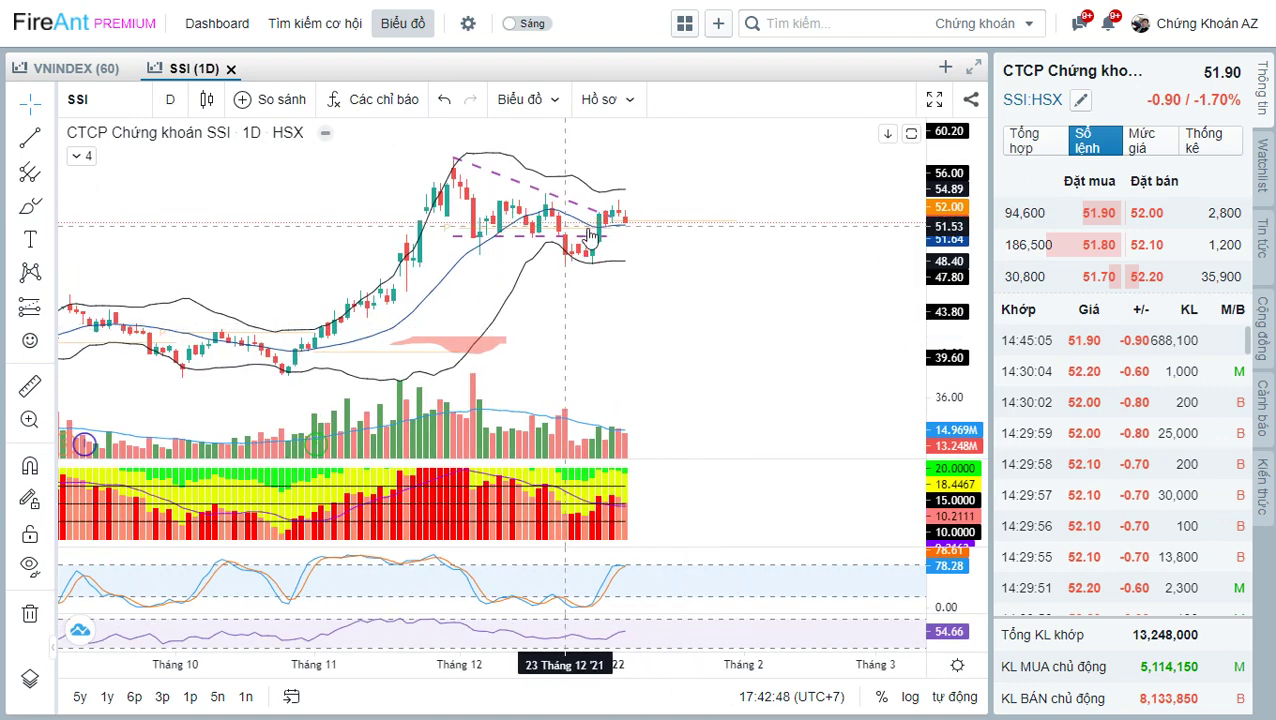
mouse_move(652, 236)
left_mouse_down()
mouse_move(655, 259)
mouse_move(658, 248)
left_mouse_up()
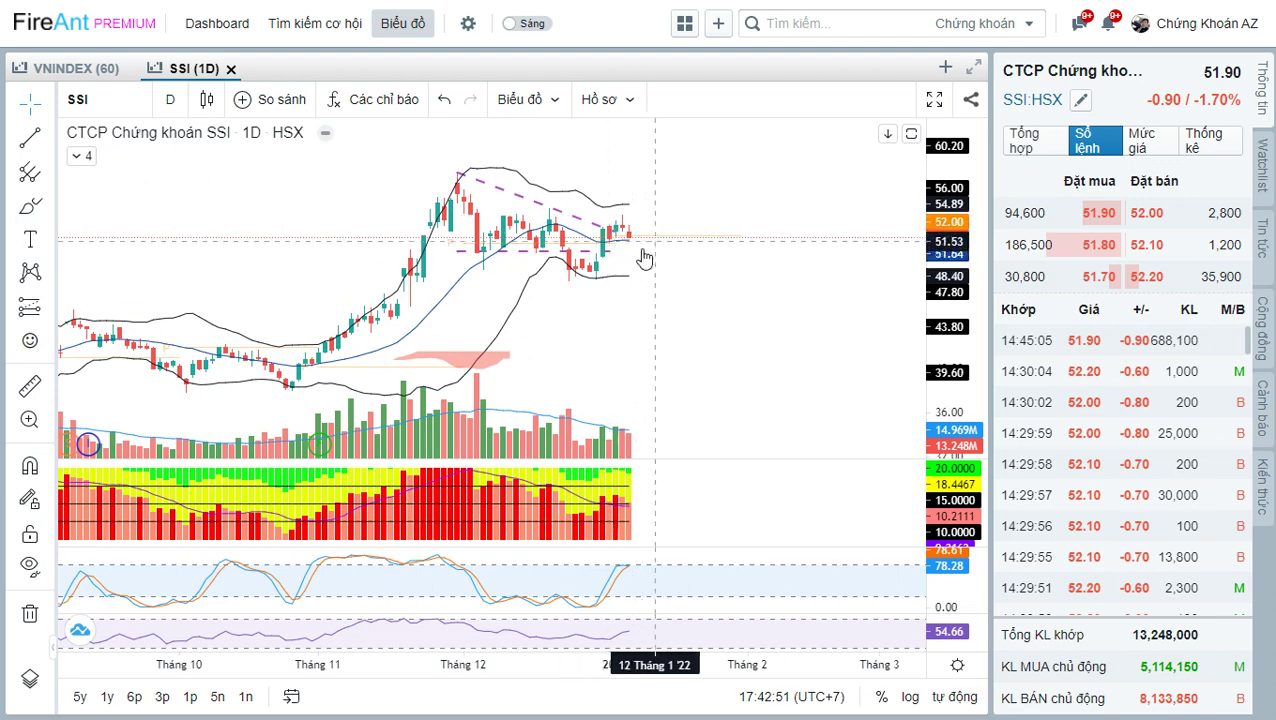
left_click_drag(664, 262, 687, 292)
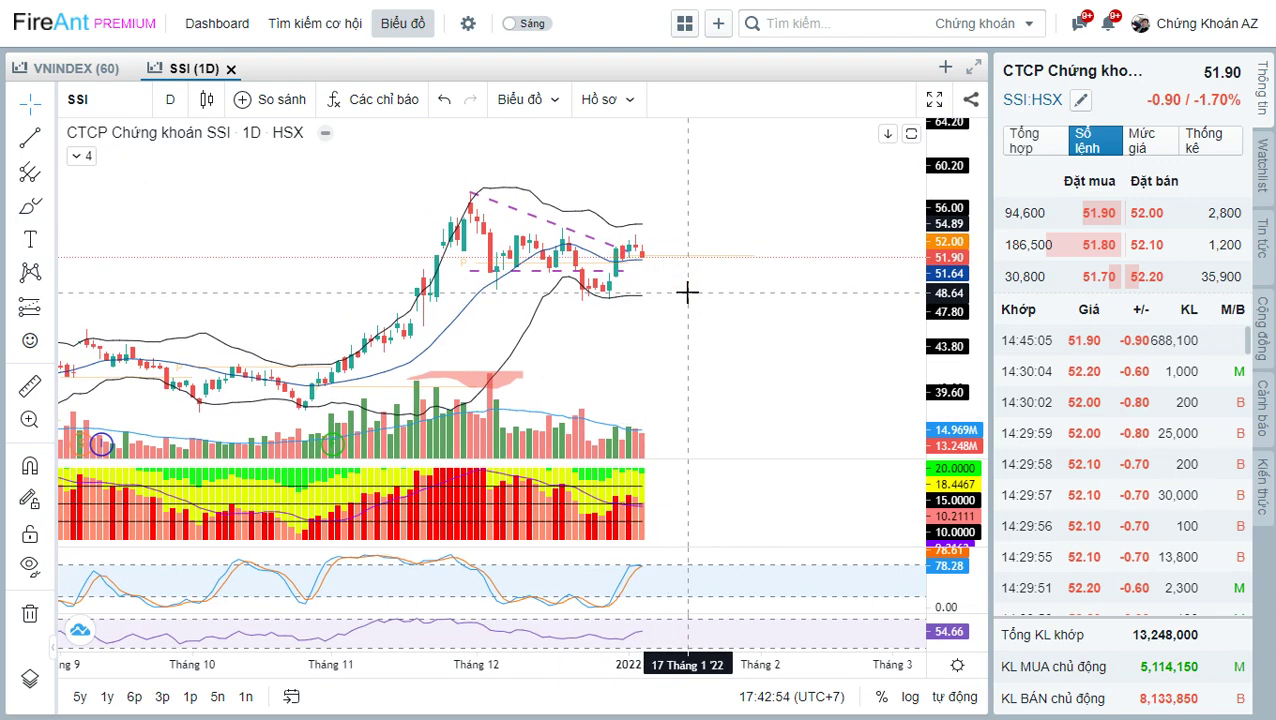
- Load the VCI daily chart and draw a descending trend line from the 30 November 2021 peak, about 81.04, to about 73.72 in January 2022
type("VCI")
key("Return")
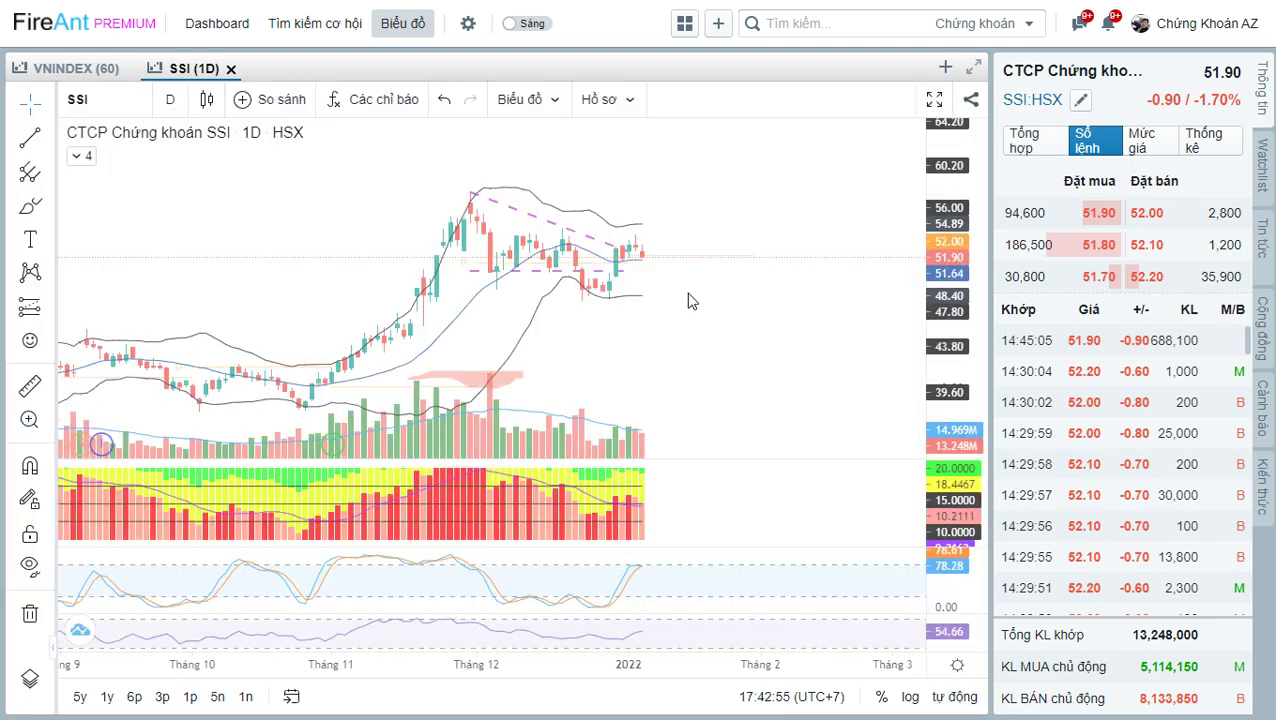
left_click_drag(689, 297, 696, 320)
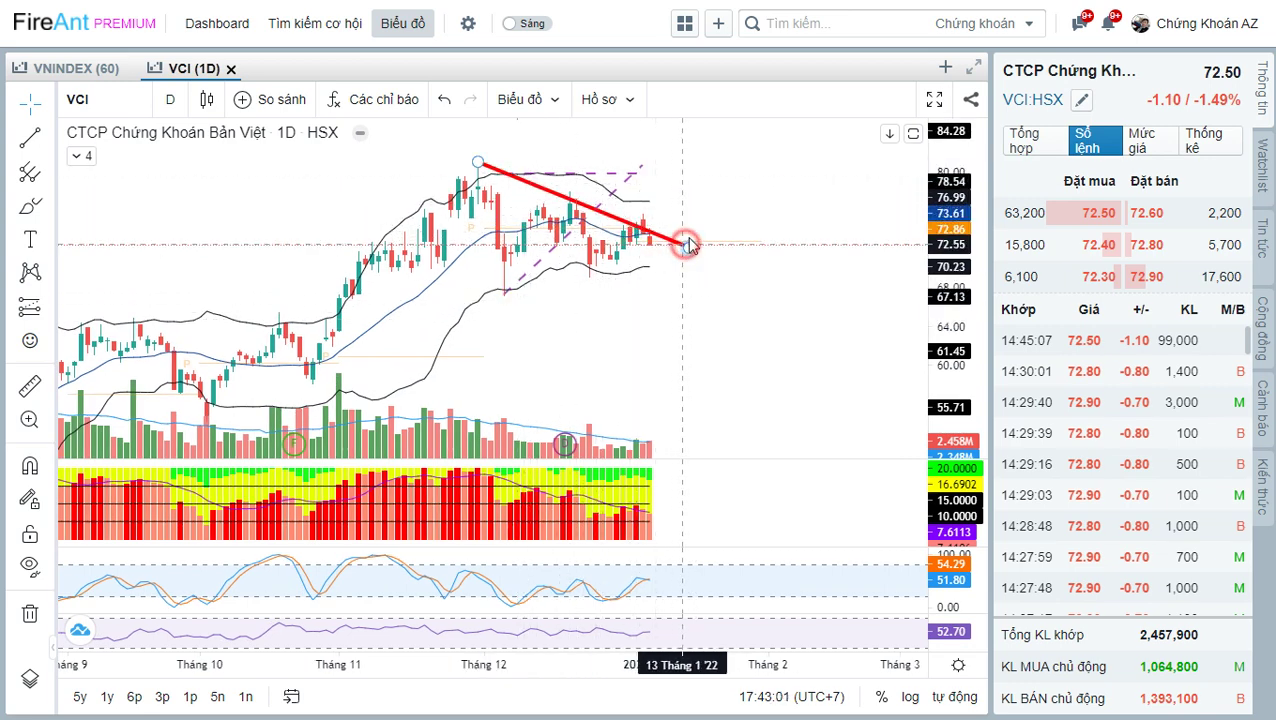
left_click_drag(689, 245, 690, 232)
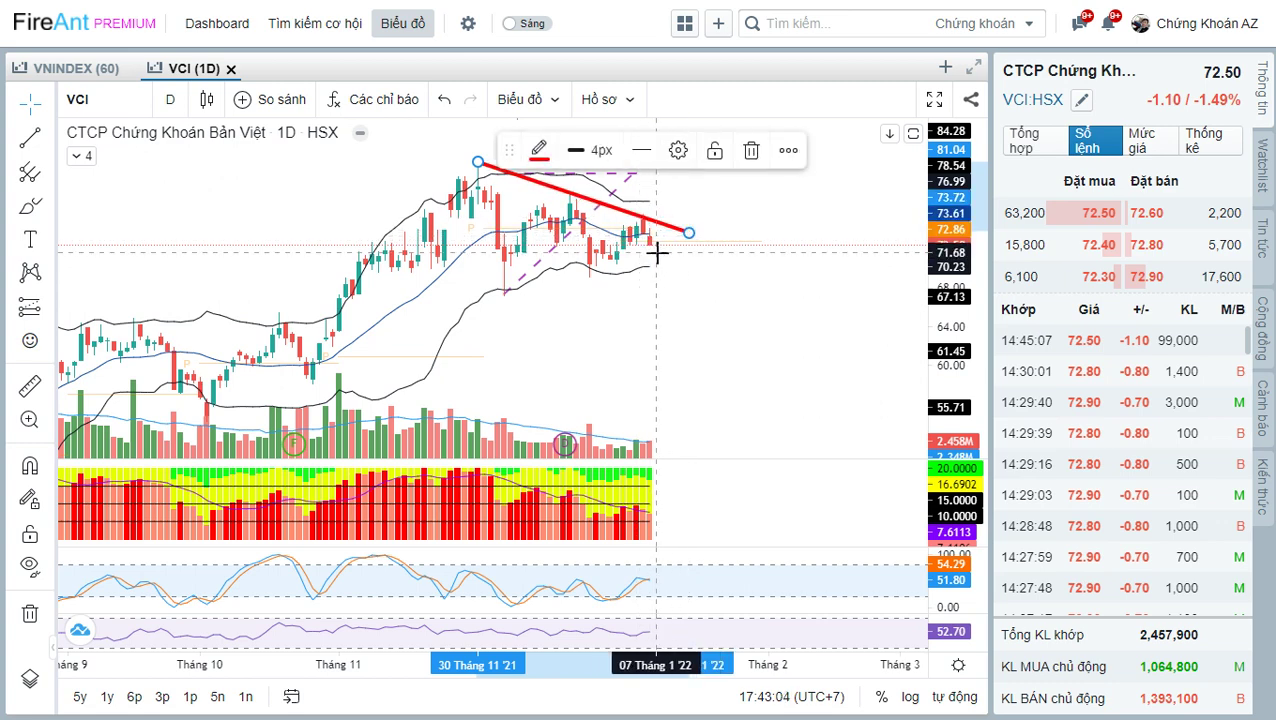
left_click_drag(690, 309, 718, 322)
- Load the SSI daily chart again, followed by the HCM daily chart, to compare their recent price patterns
type("SSI")
key("Return")
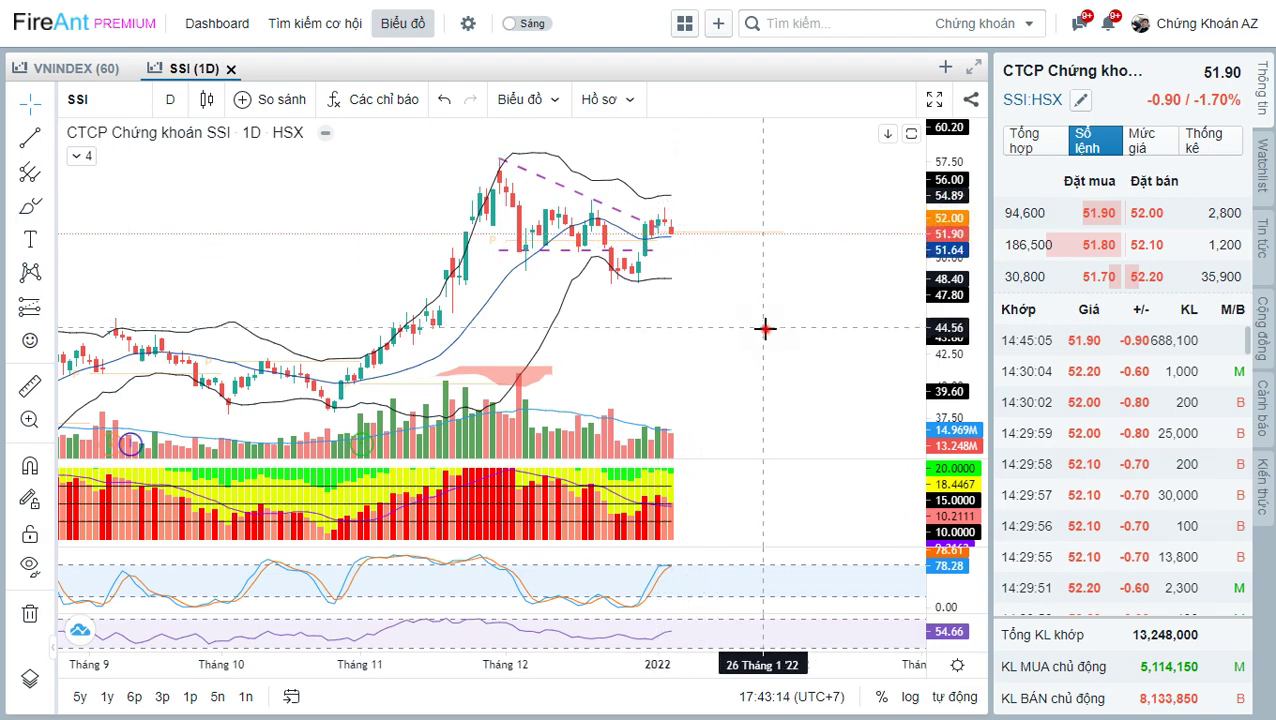
left_click_drag(773, 331, 775, 332)
type("HCM")
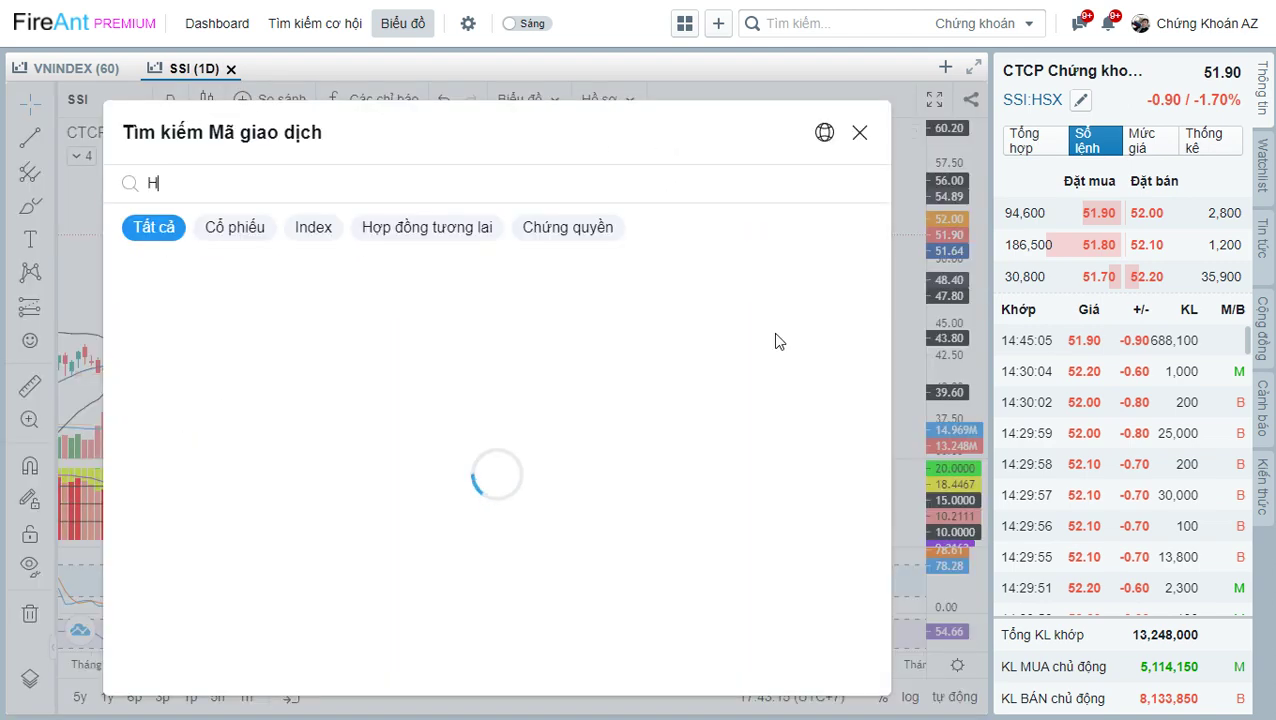
key("Return")
left_click_drag(748, 314, 712, 330)
- Load the SHS daily chart, box its price range from December to early January, and clear the markup
type("SHS")
key("Return")
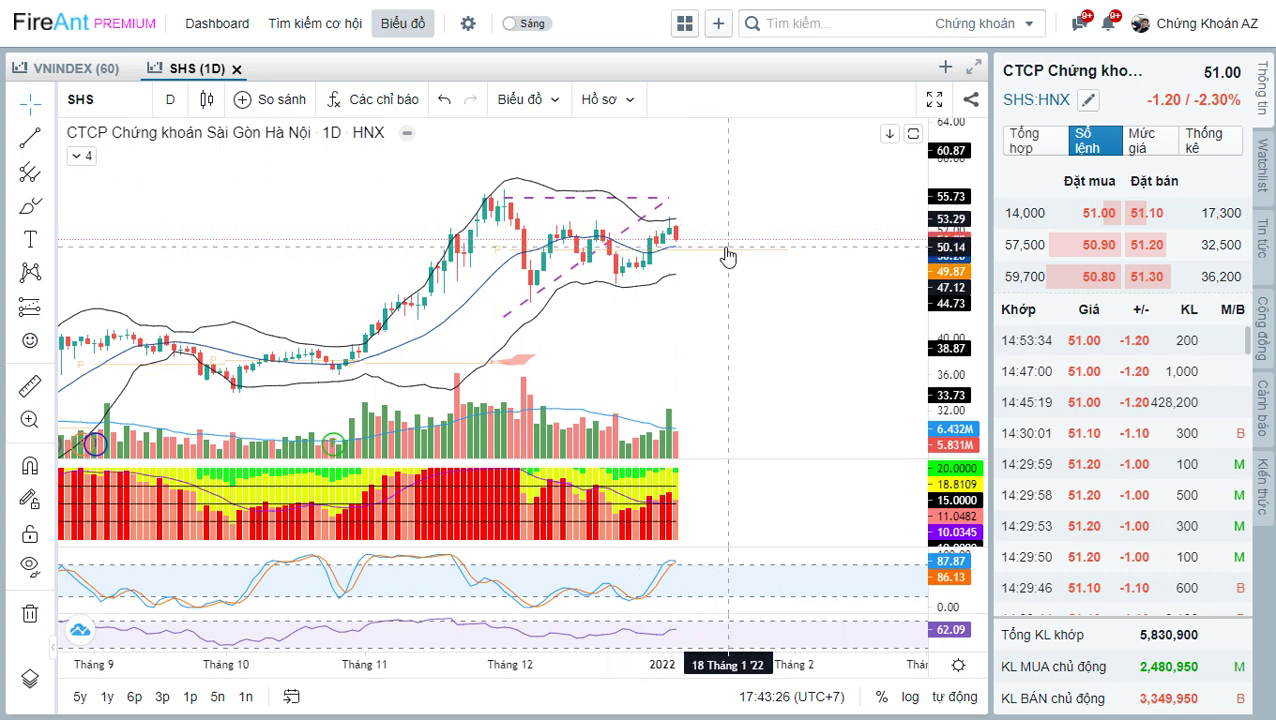
left_click_drag(738, 310, 746, 322)
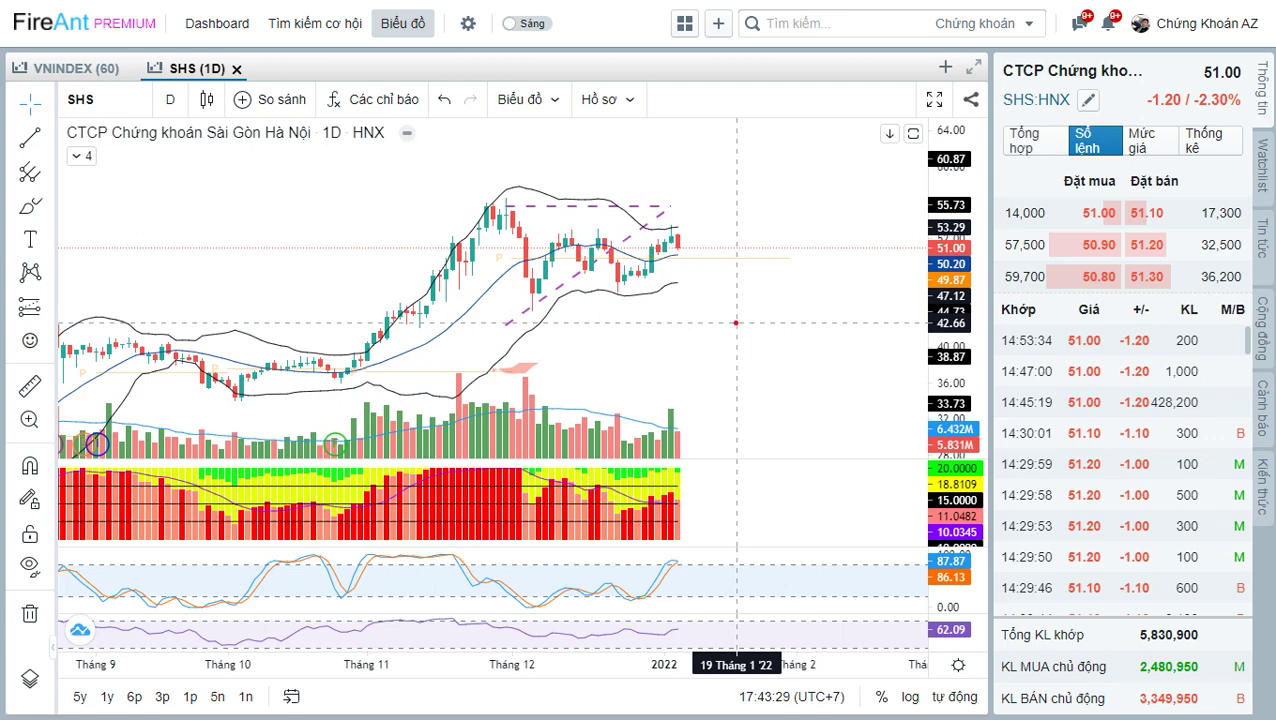
left_click_drag(547, 233, 732, 265)
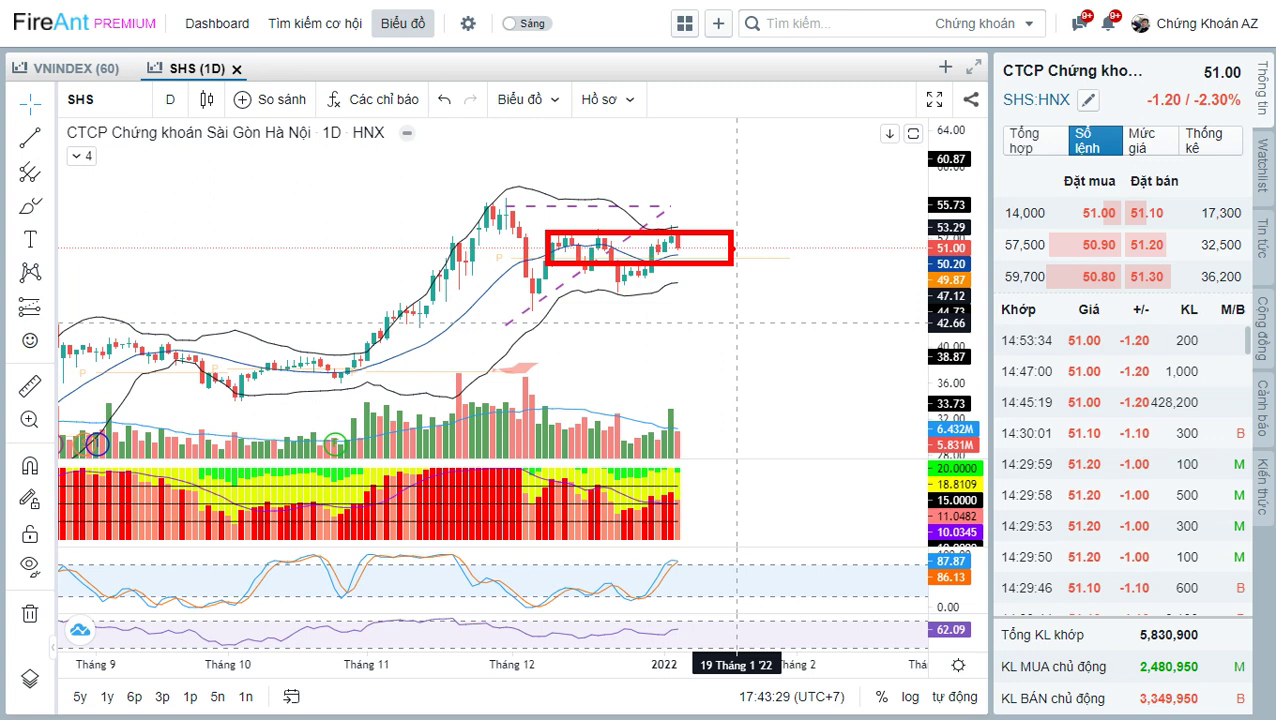
key("Escape")
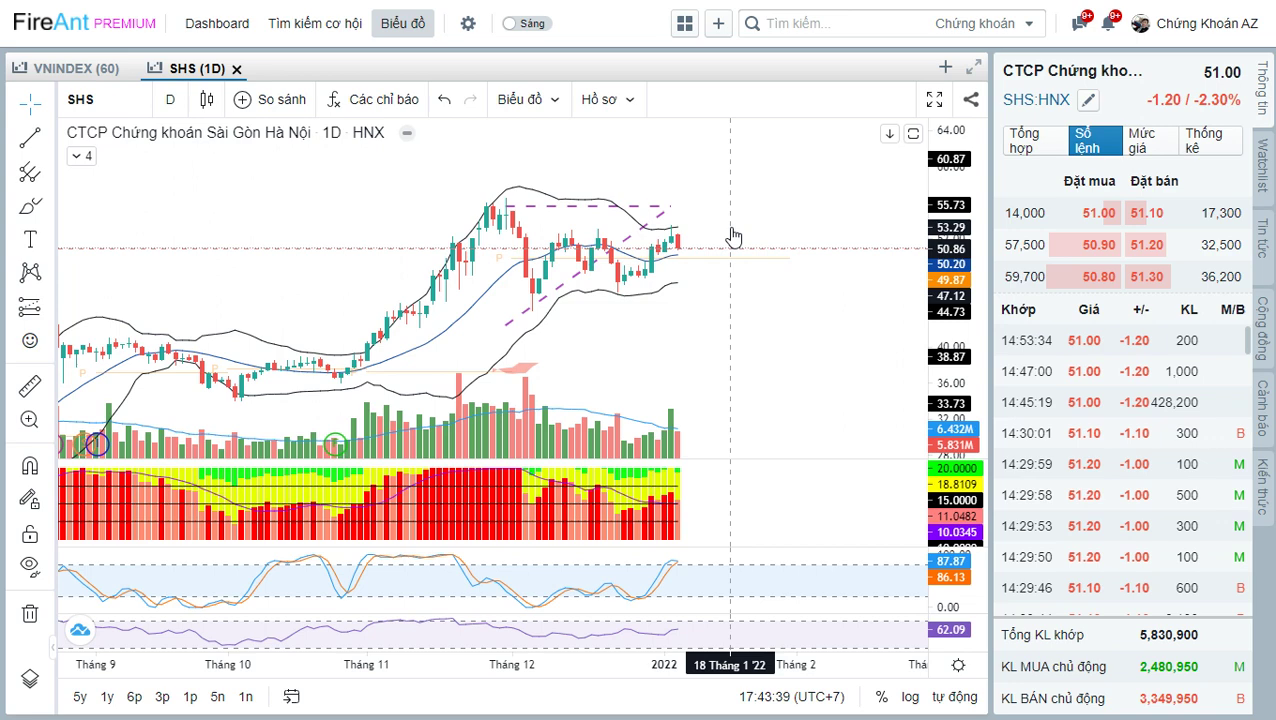
left_click(743, 289)
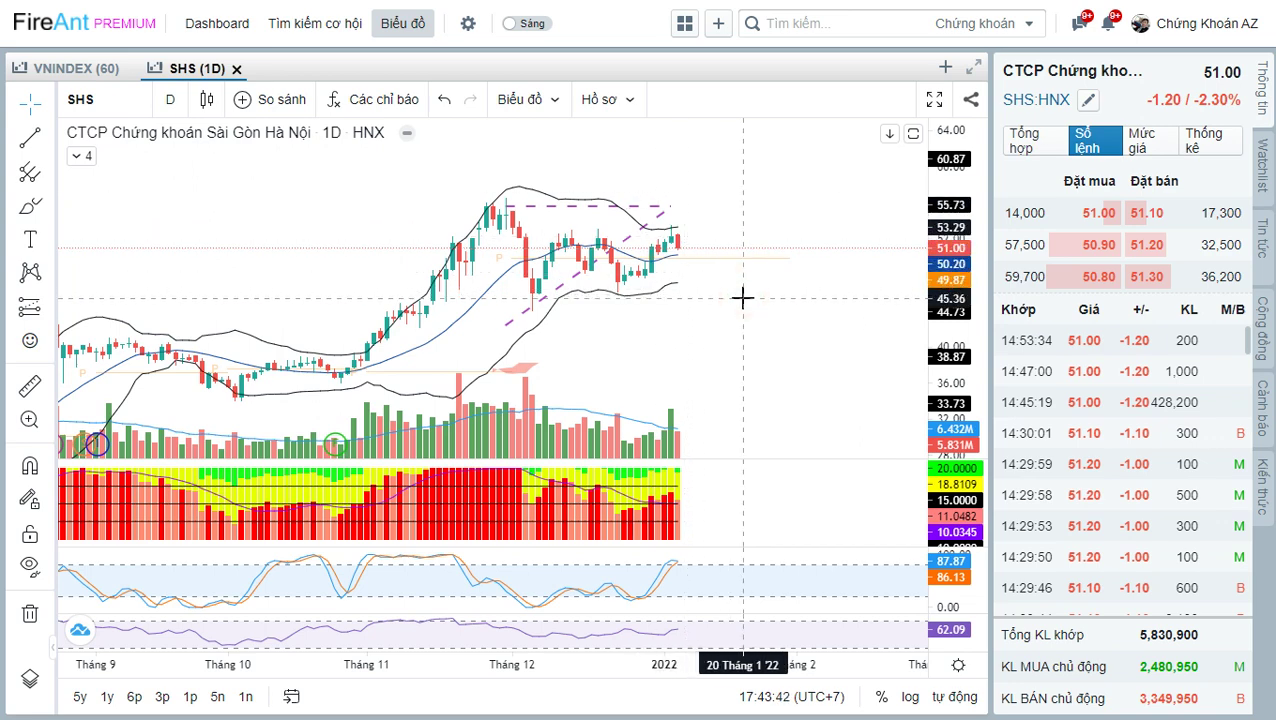
- Load the VND daily chart and inspect its latest candles near the dashed horizontal line
type("VND")
key("Return")
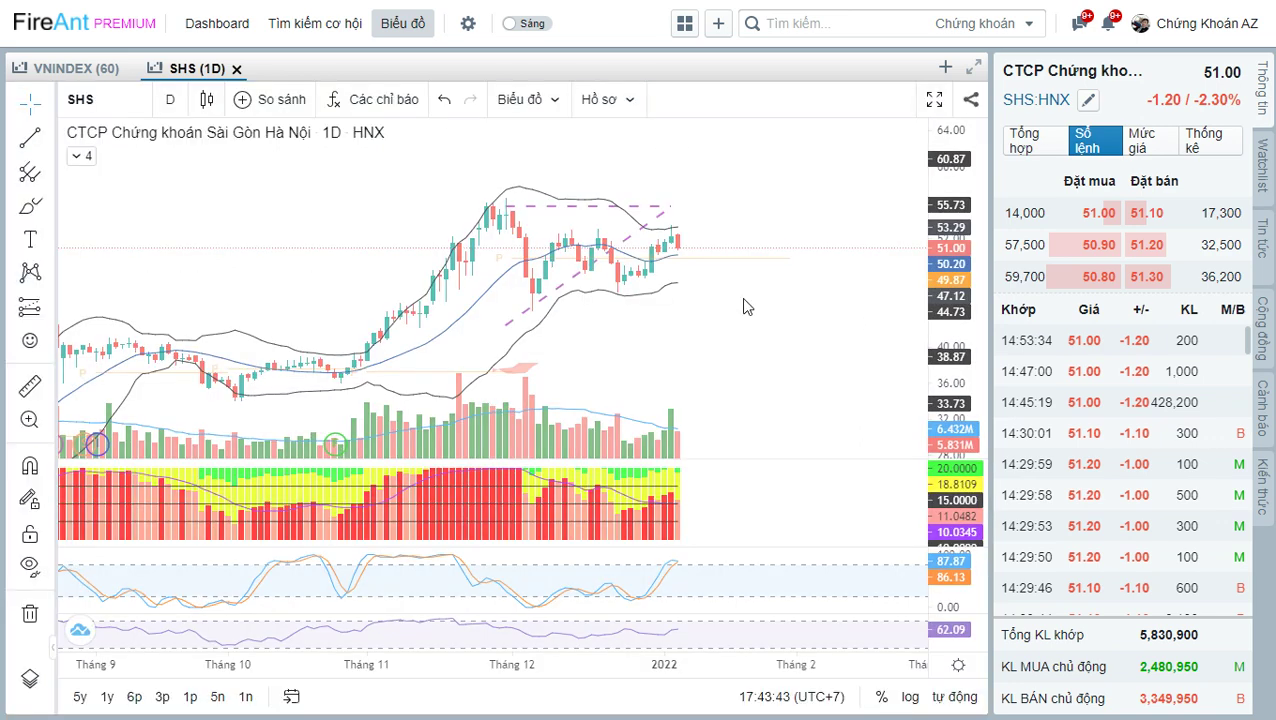
left_click_drag(752, 291, 771, 345)
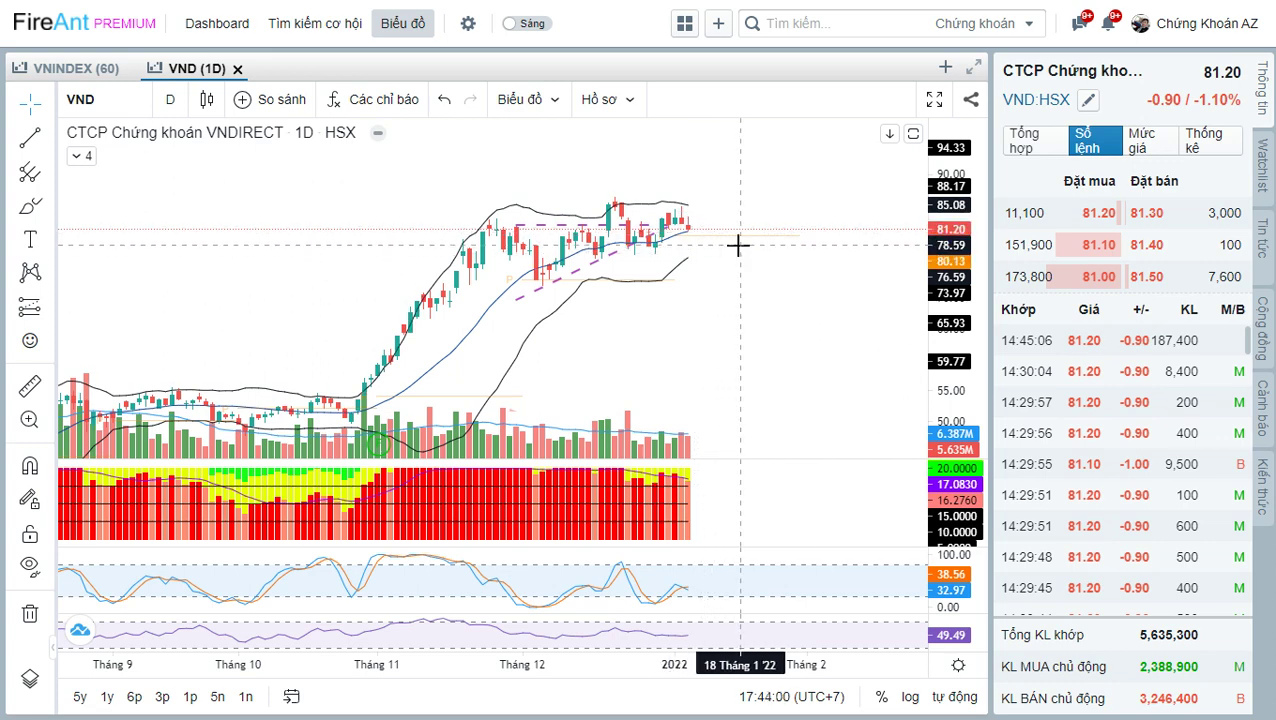
left_click_drag(738, 247, 757, 287)
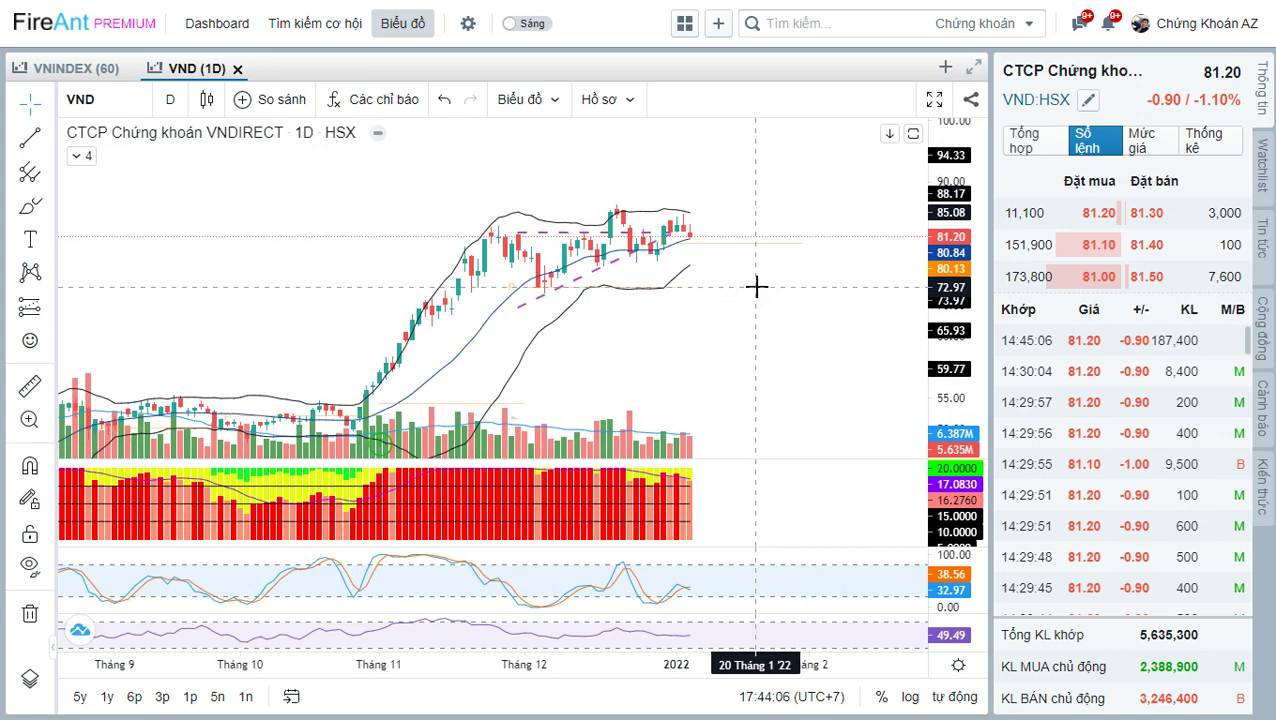
- Load the CTS daily chart and inspect its latest candles against the November peak
type("cts")
key("Return")
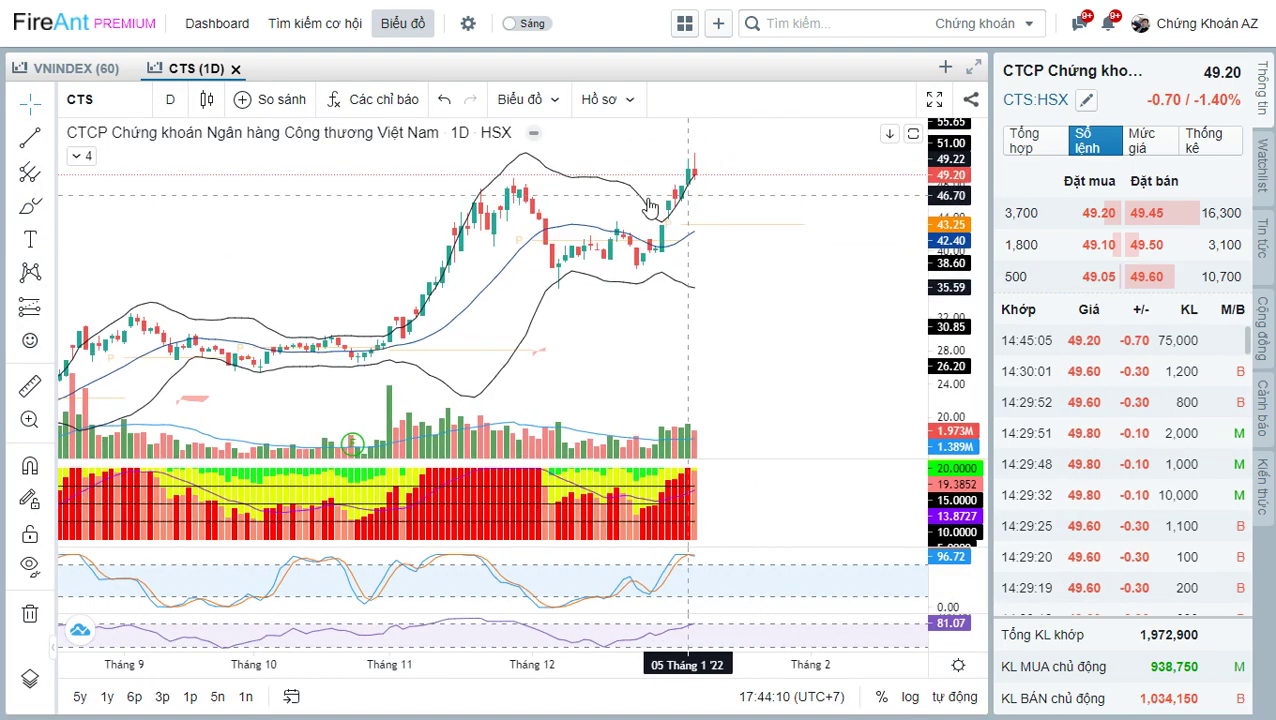
left_click_drag(744, 204, 743, 254)
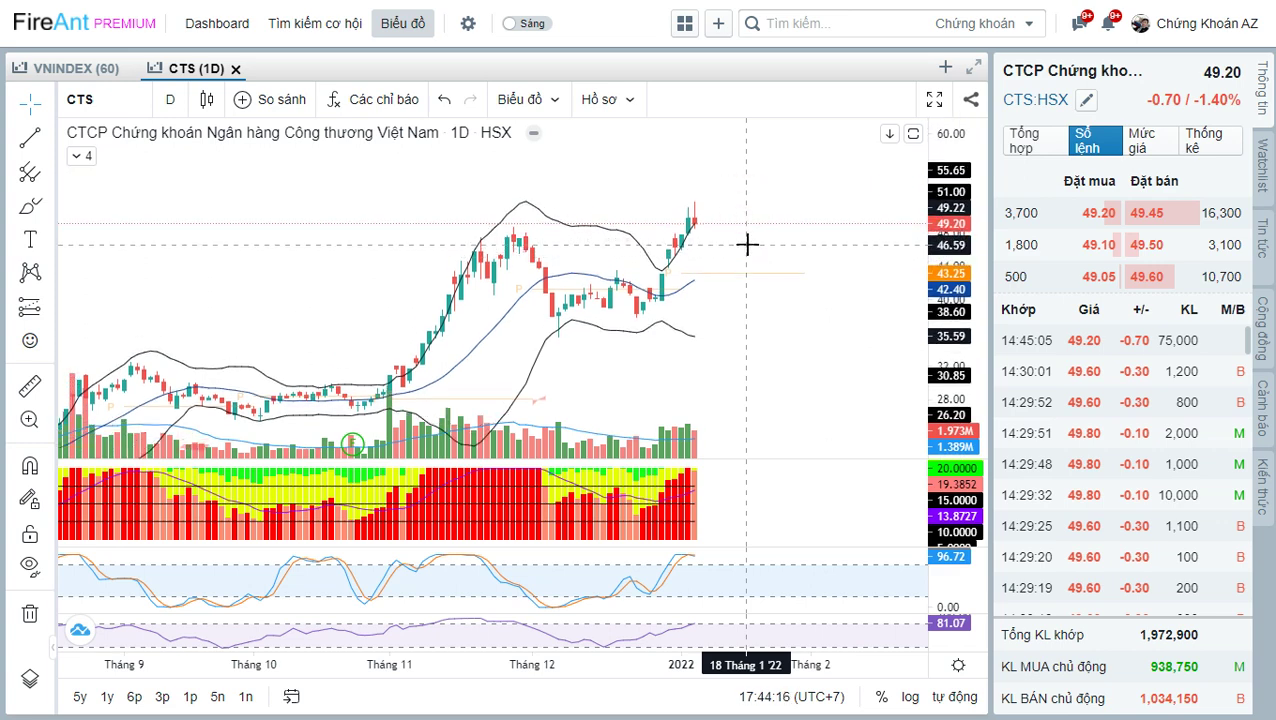
left_click(751, 253)
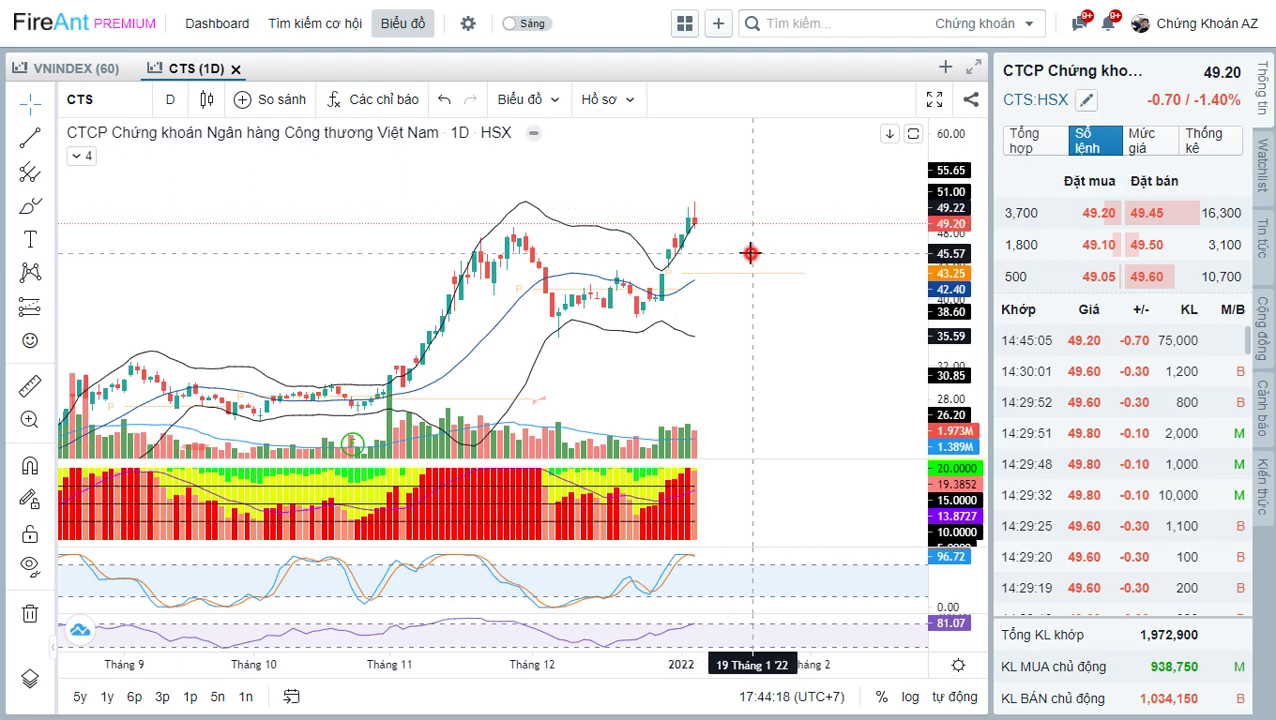
left_click_drag(751, 253, 755, 241)
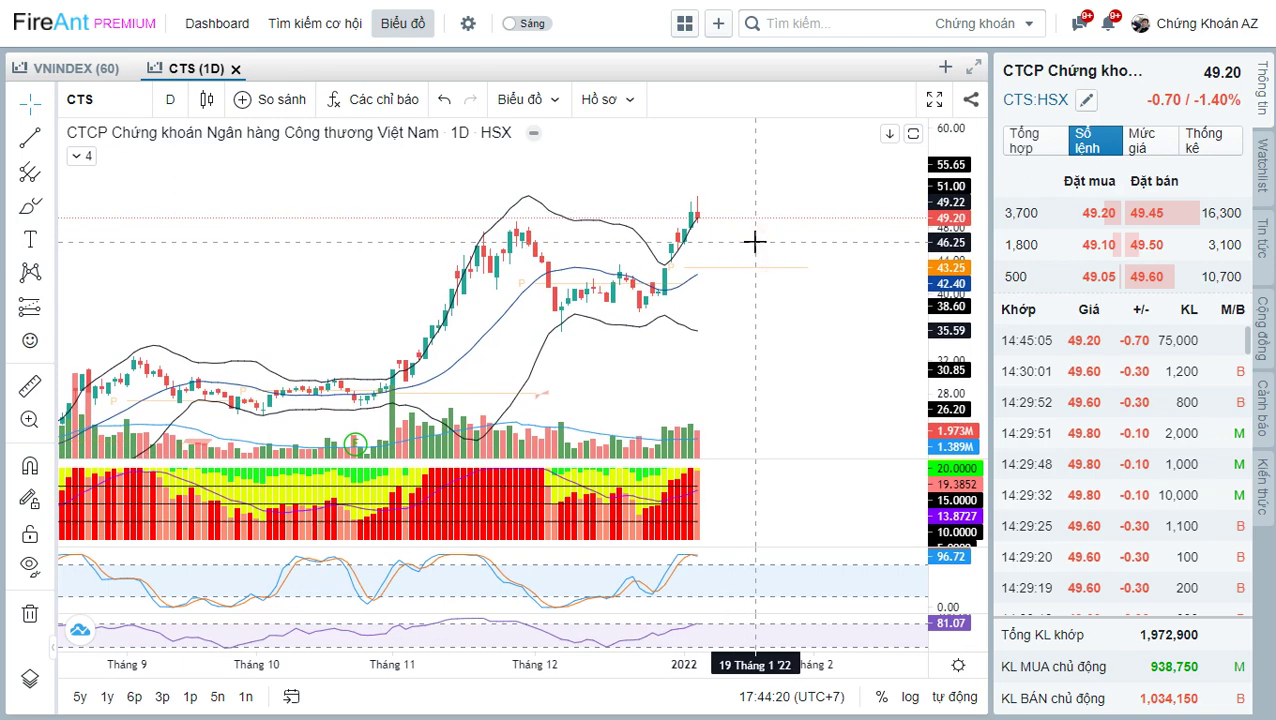
- Go back from CTS to the SSI daily chart
type("SSI")
key("Return")
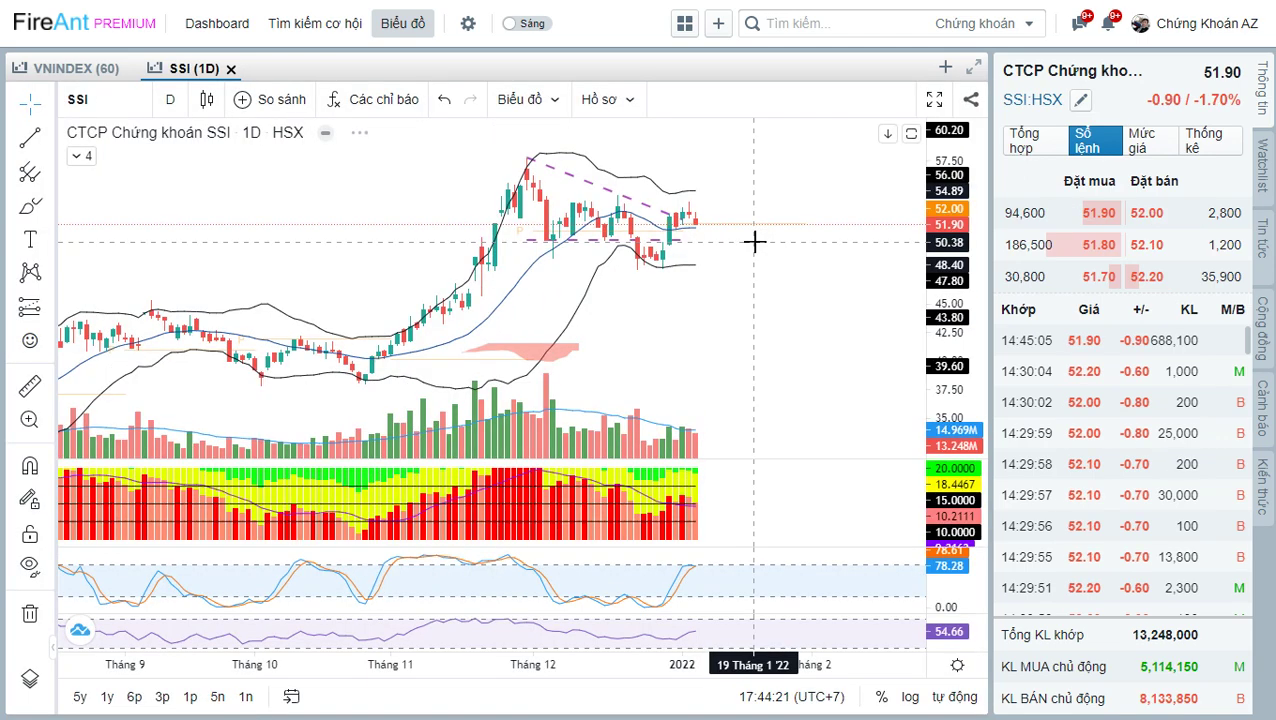
- Load the HCM daily chart, followed by the SHS daily chart, and inspect their latest candles
type("HCM")
key("Return")
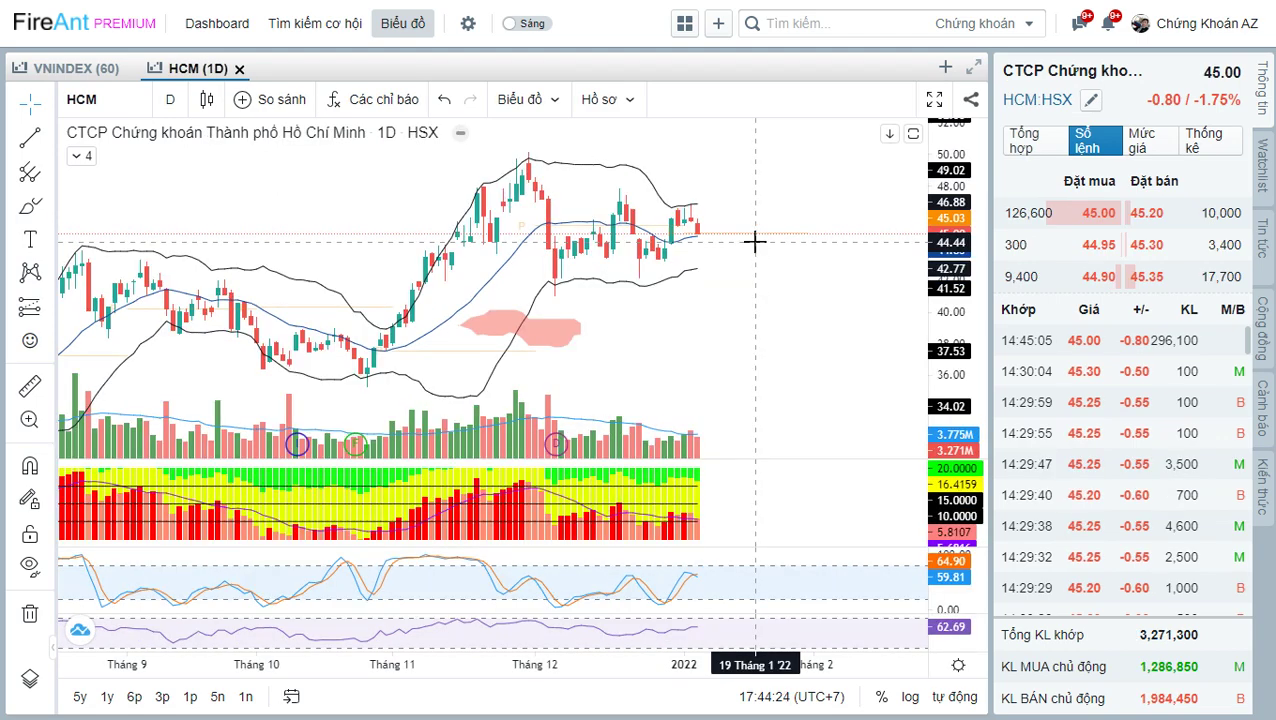
type("shs")
key("Return")
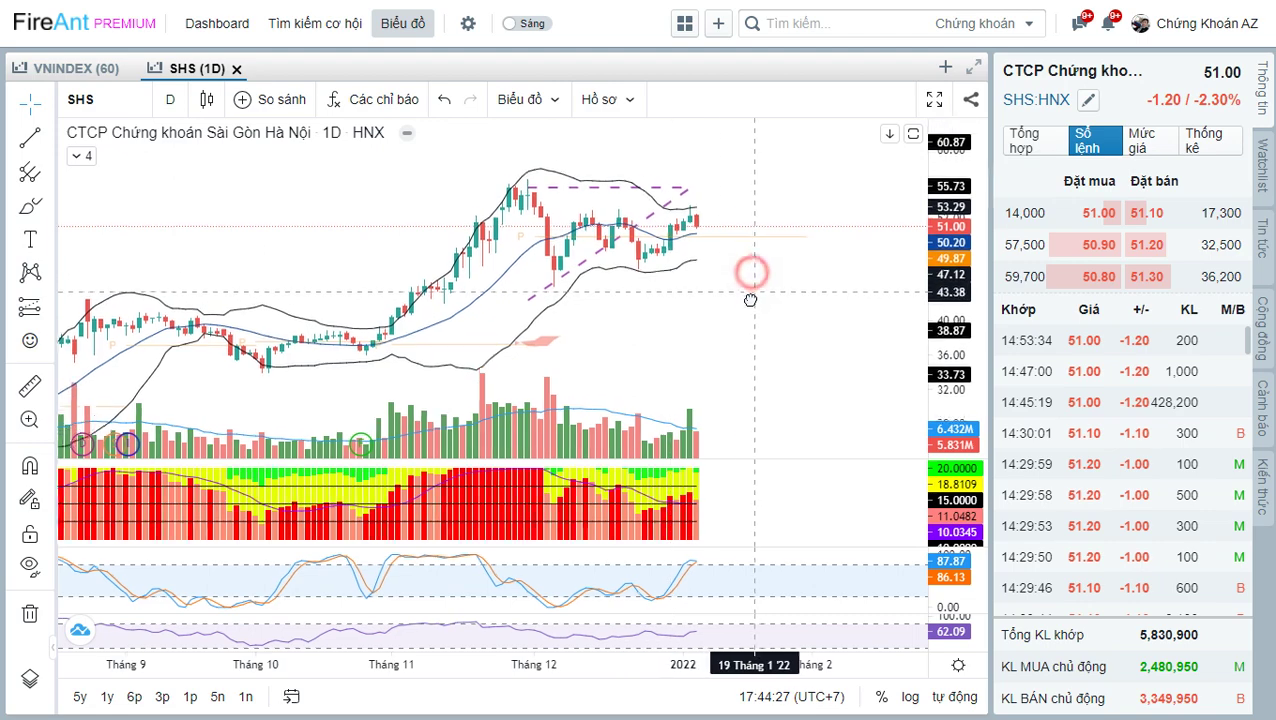
left_click_drag(761, 305, 758, 324)
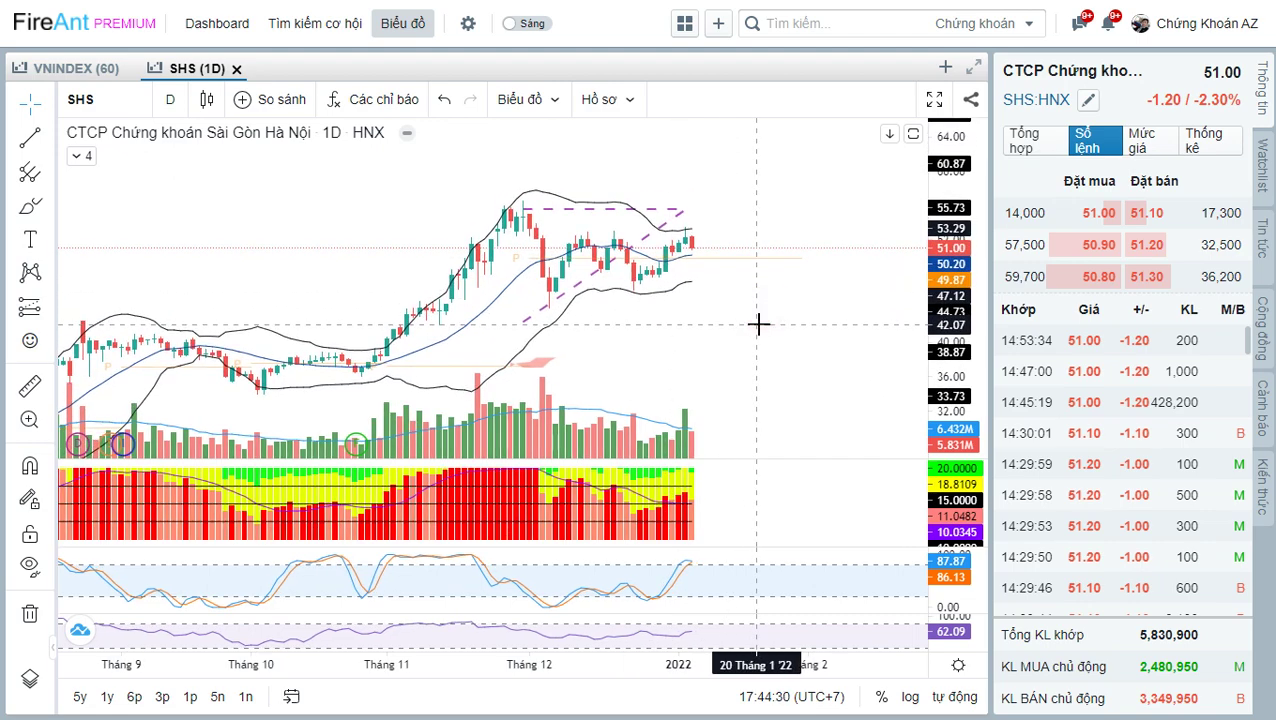
- Switch to the Excel CHỨNG sheet, box the SỨC KHOẺ column, and clear the markup
key("alt+Tab")
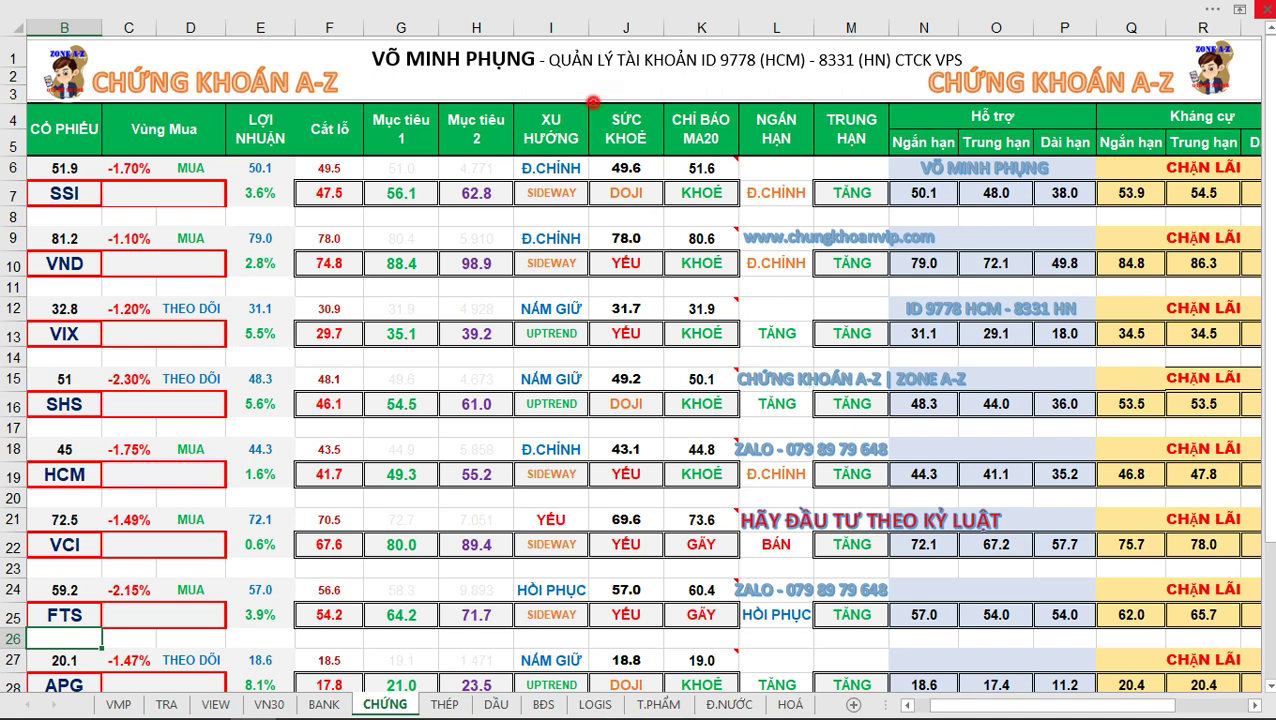
left_click_drag(593, 101, 656, 690)
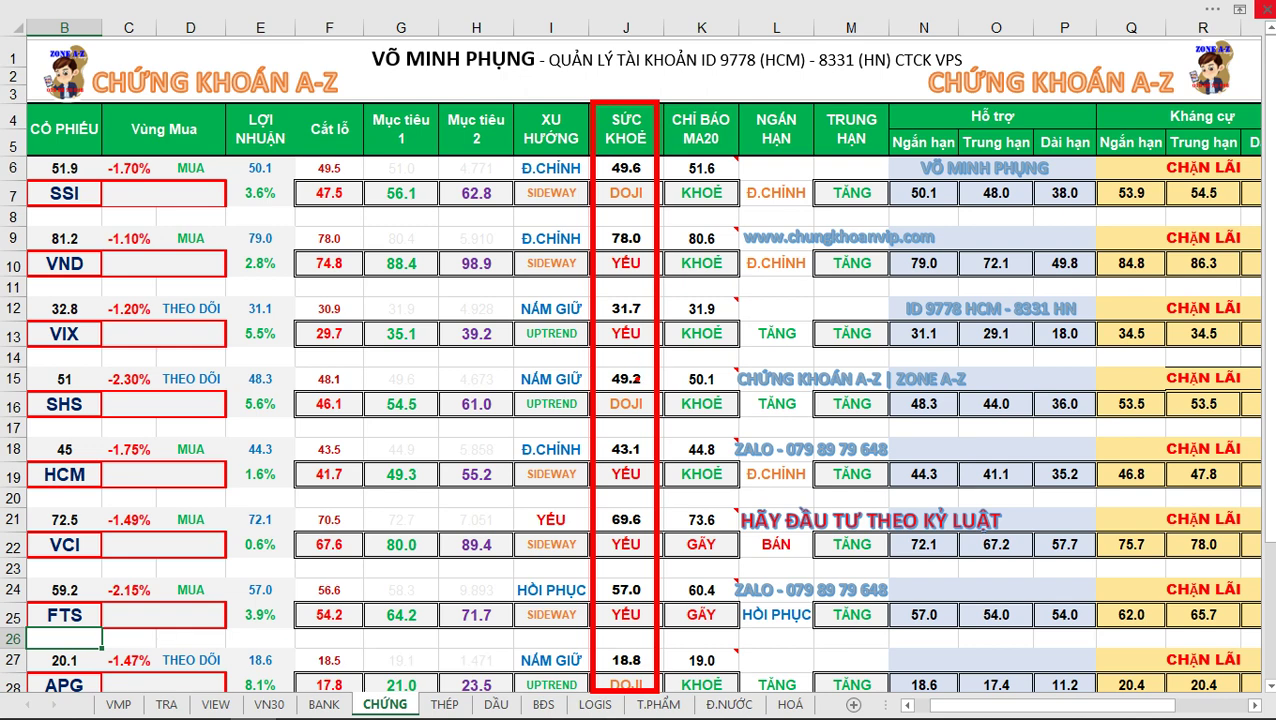
key("Escape")
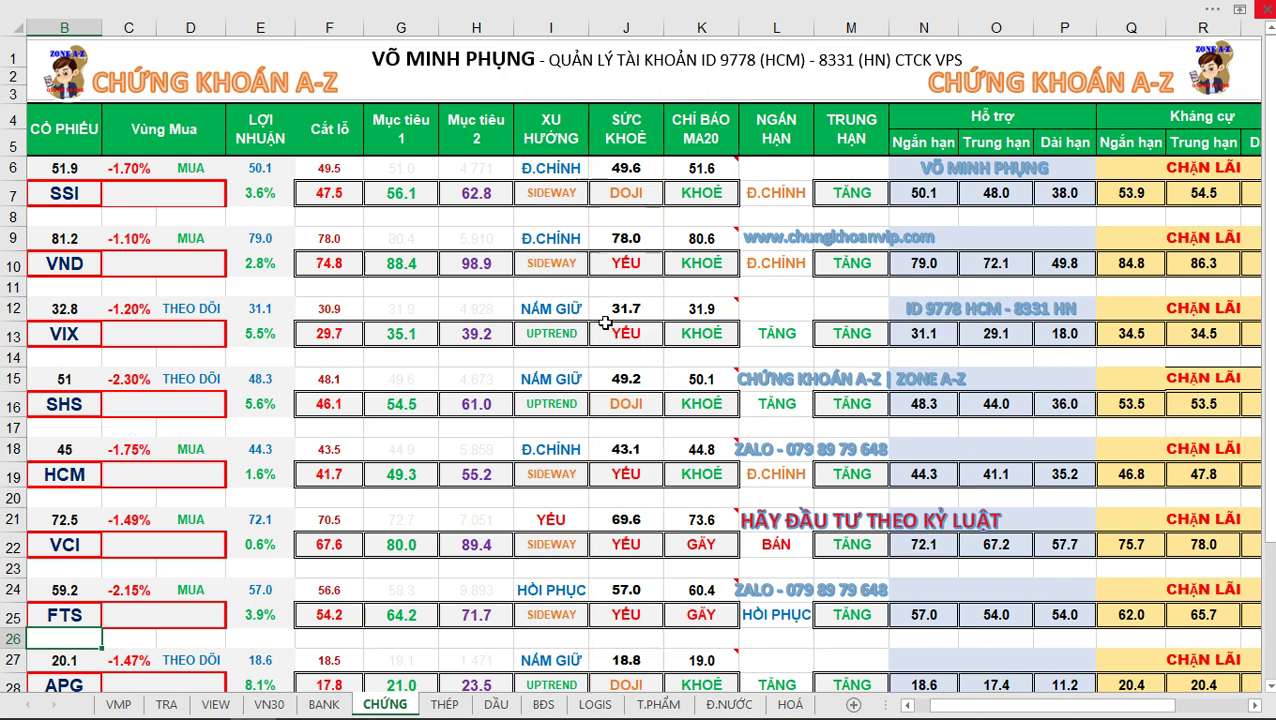
- Open the THÉP sheet, box the XU HƯỚNG to CHỈ BÁO MA20 ratings from HPG to SMC, and clear the markup
left_click(444, 704)
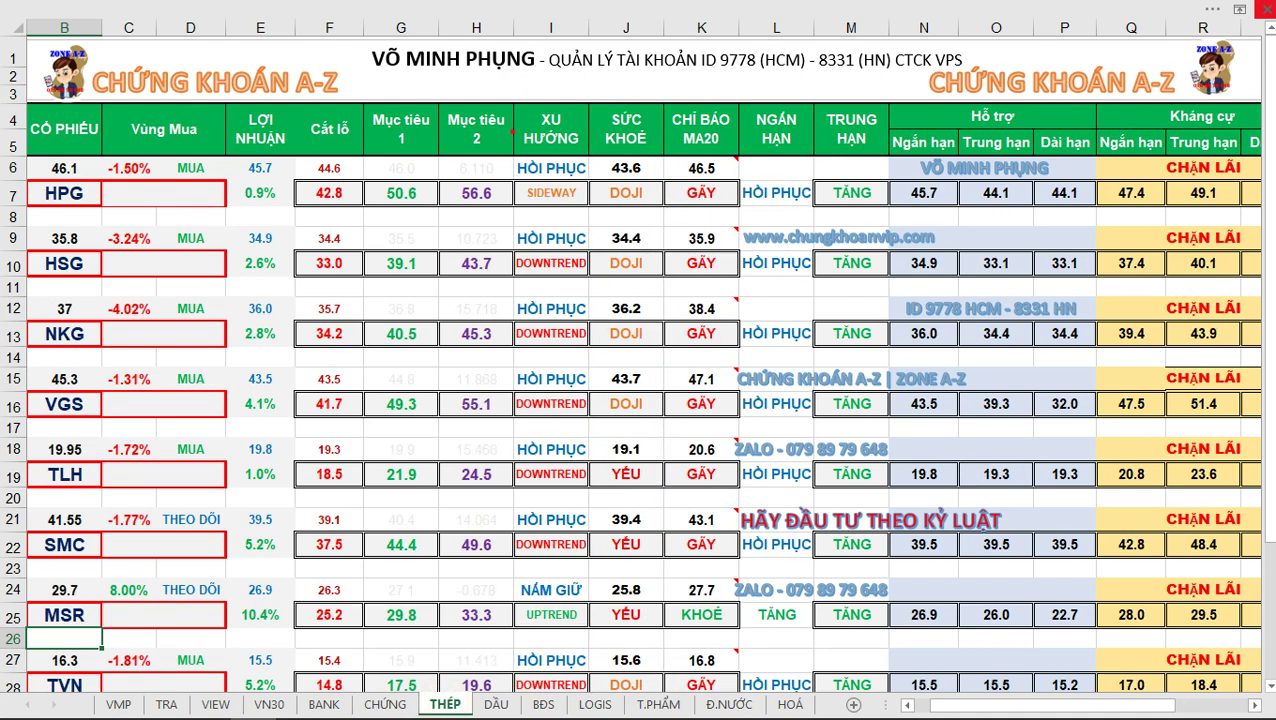
mouse_move(519, 102)
left_mouse_down()
mouse_move(740, 534)
mouse_move(742, 648)
mouse_move(740, 565)
left_mouse_up()
key("Escape")
- Switch to FireAnt and load the HPG daily chart
key("alt+Tab")
type("H")
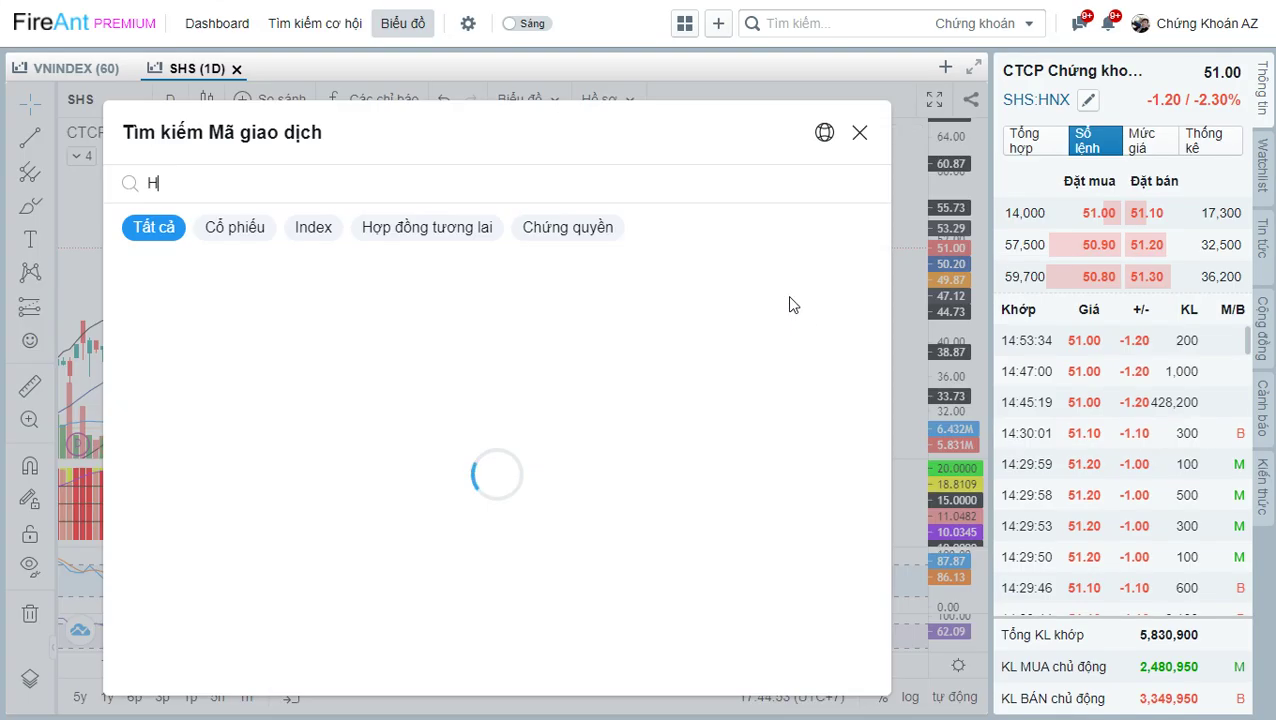
key("Return")
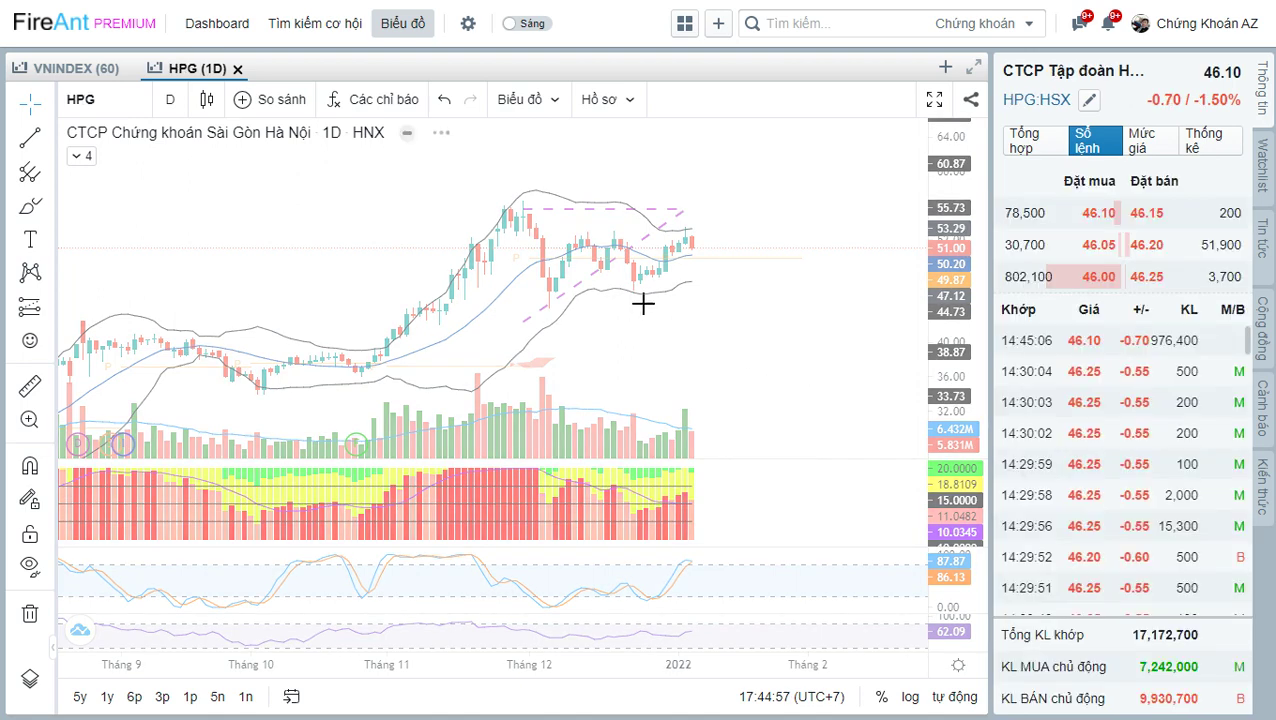
left_click_drag(797, 294, 803, 244)
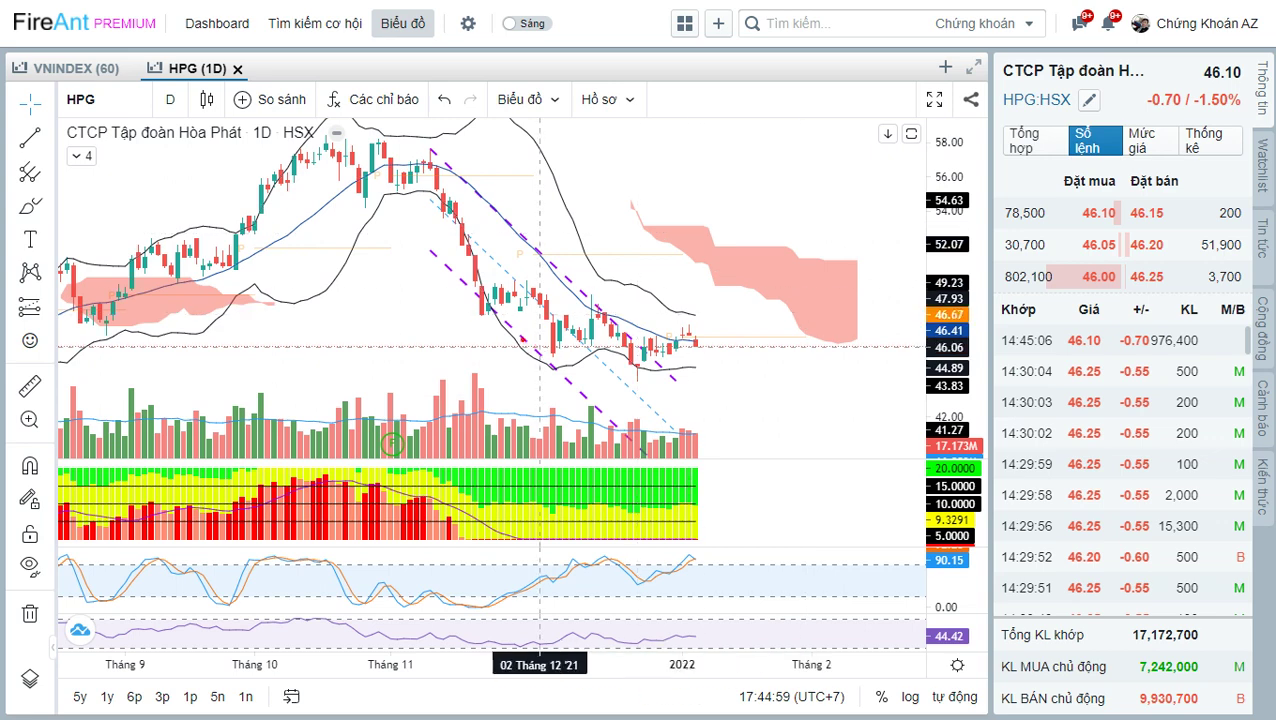
- Box the two December lows on the HPG chart, number them 1 and 2, and clear the markup
mouse_move(521, 338)
left_mouse_down()
mouse_move(582, 359)
mouse_move(557, 390)
left_mouse_up()
mouse_move(547, 391)
left_mouse_down()
mouse_move(650, 397)
mouse_move(659, 417)
left_mouse_up()
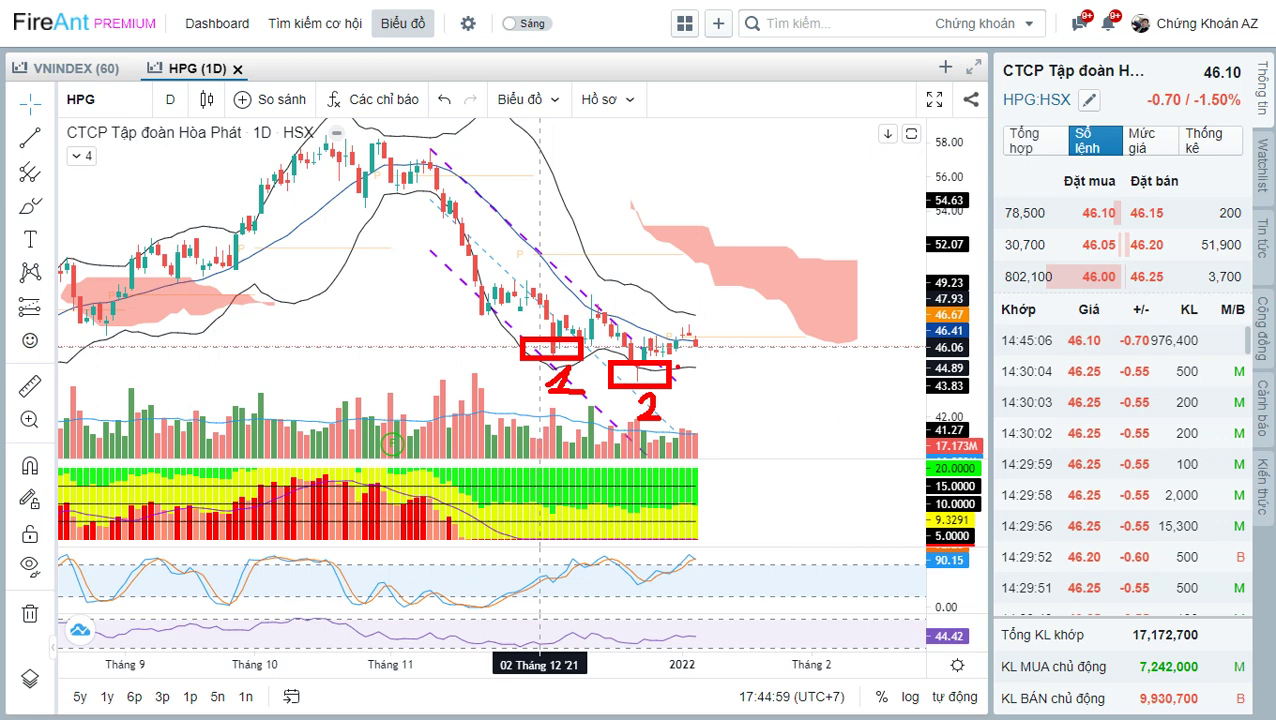
key("Escape")
- Box HPG's price range from December to early January, label it "10-20%", and clear the markup
left_click_drag(524, 317, 760, 367)
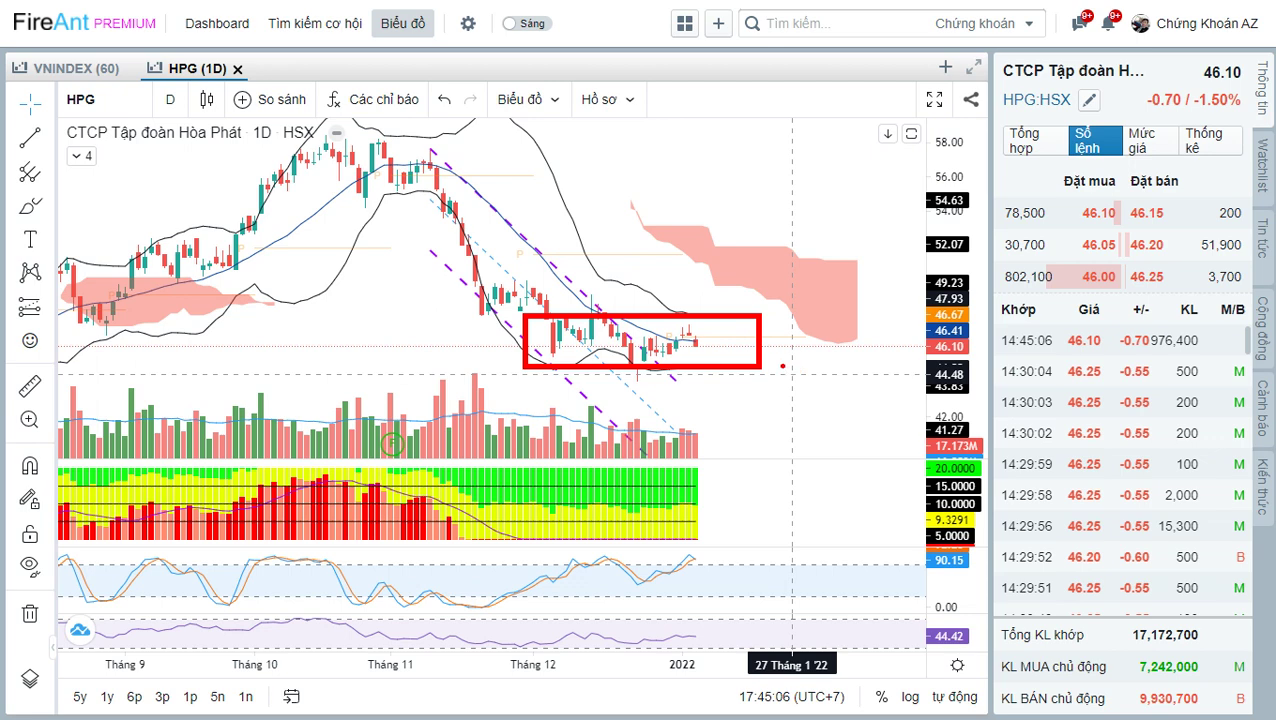
left_click(782, 366)
type("10-20%")
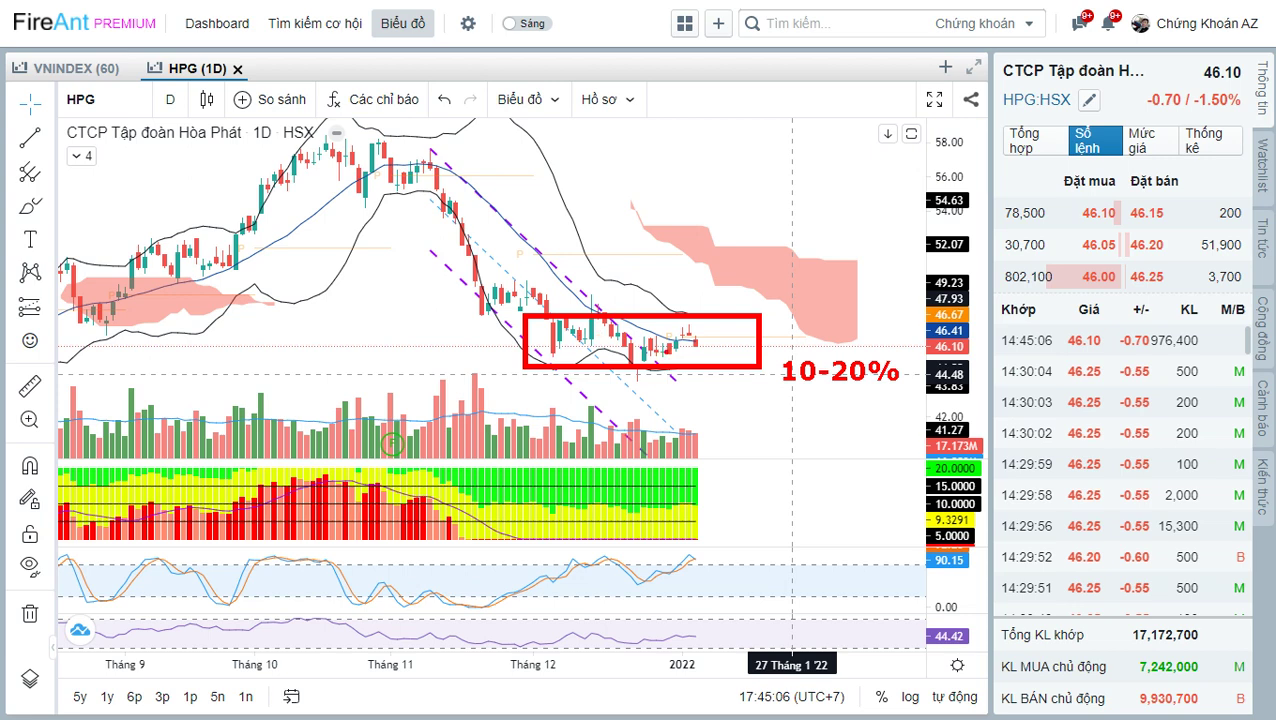
mouse_move(668, 352)
left_mouse_down()
mouse_move(686, 332)
mouse_move(704, 350)
mouse_move(756, 340)
left_mouse_up()
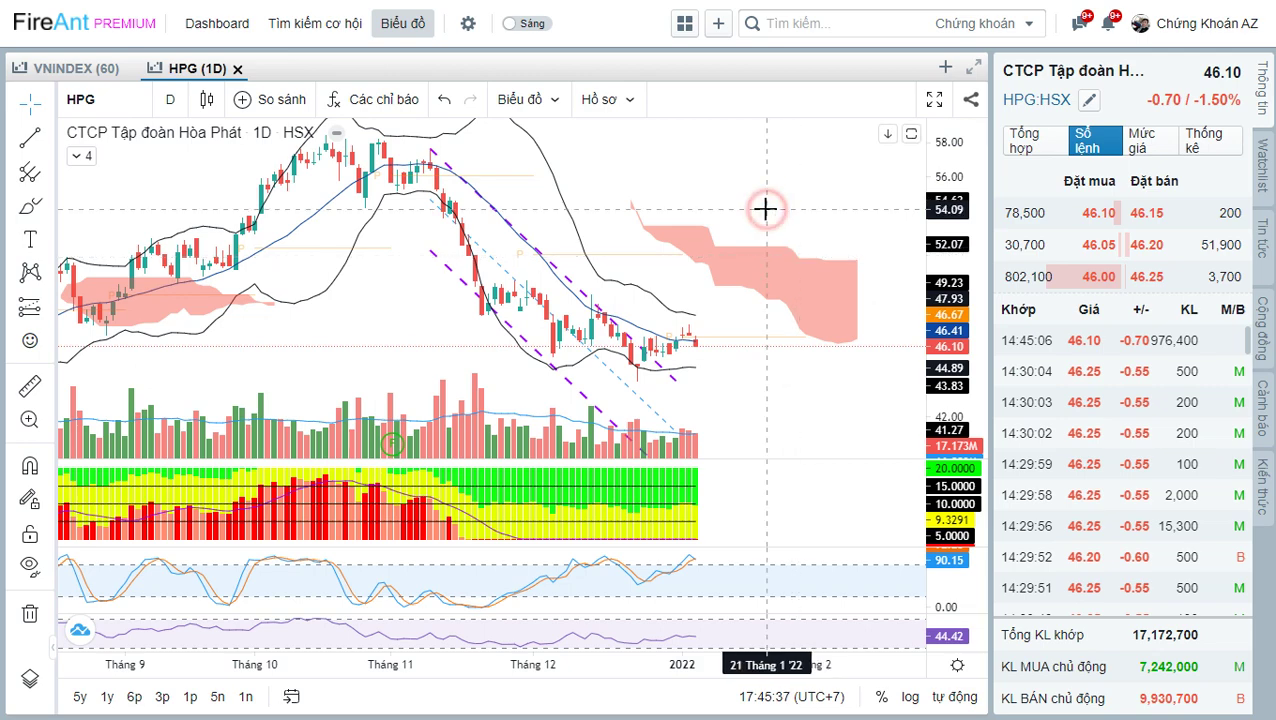
- Load the HSG daily chart and inspect its December lows and latest candles
type("h")
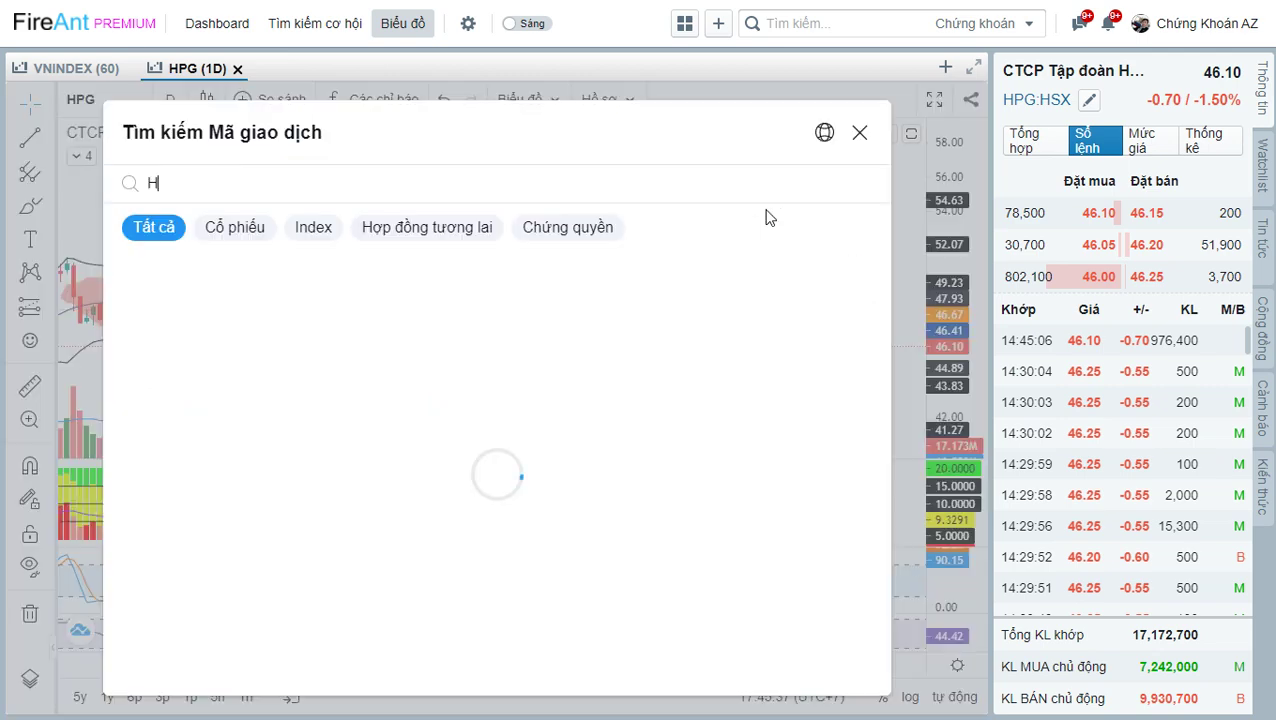
key("Escape")
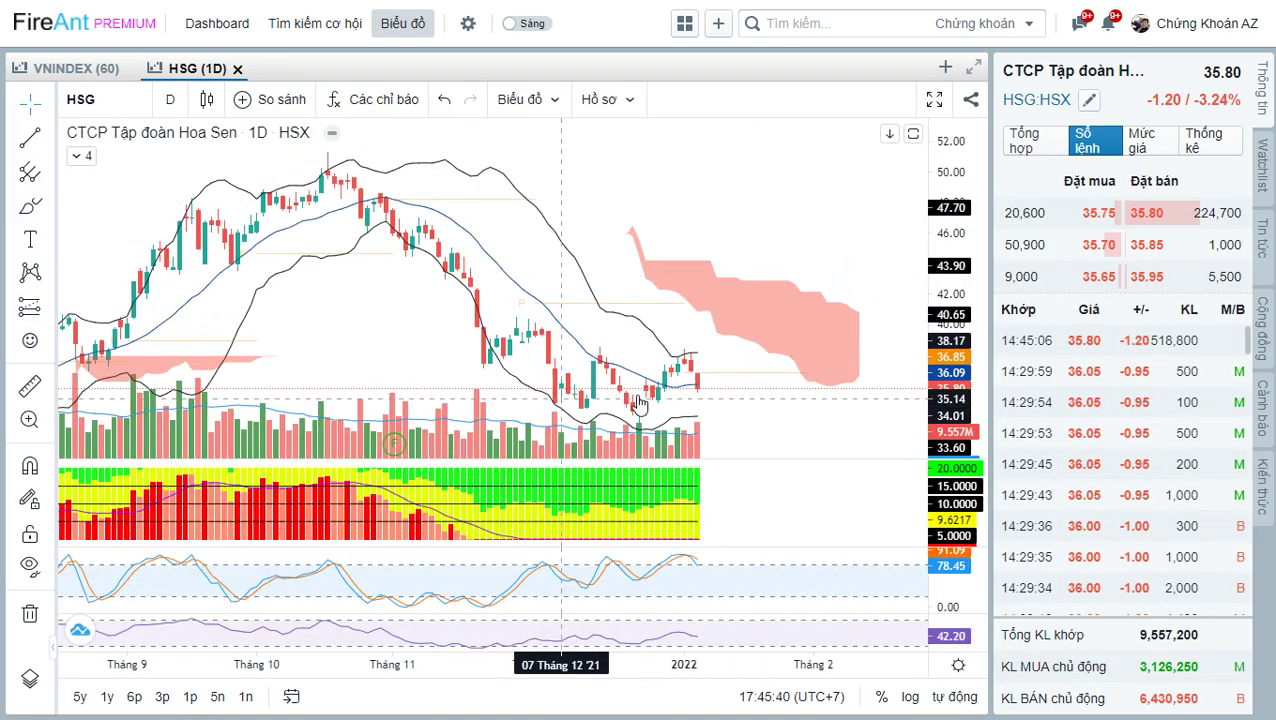
left_click_drag(800, 430, 800, 397)
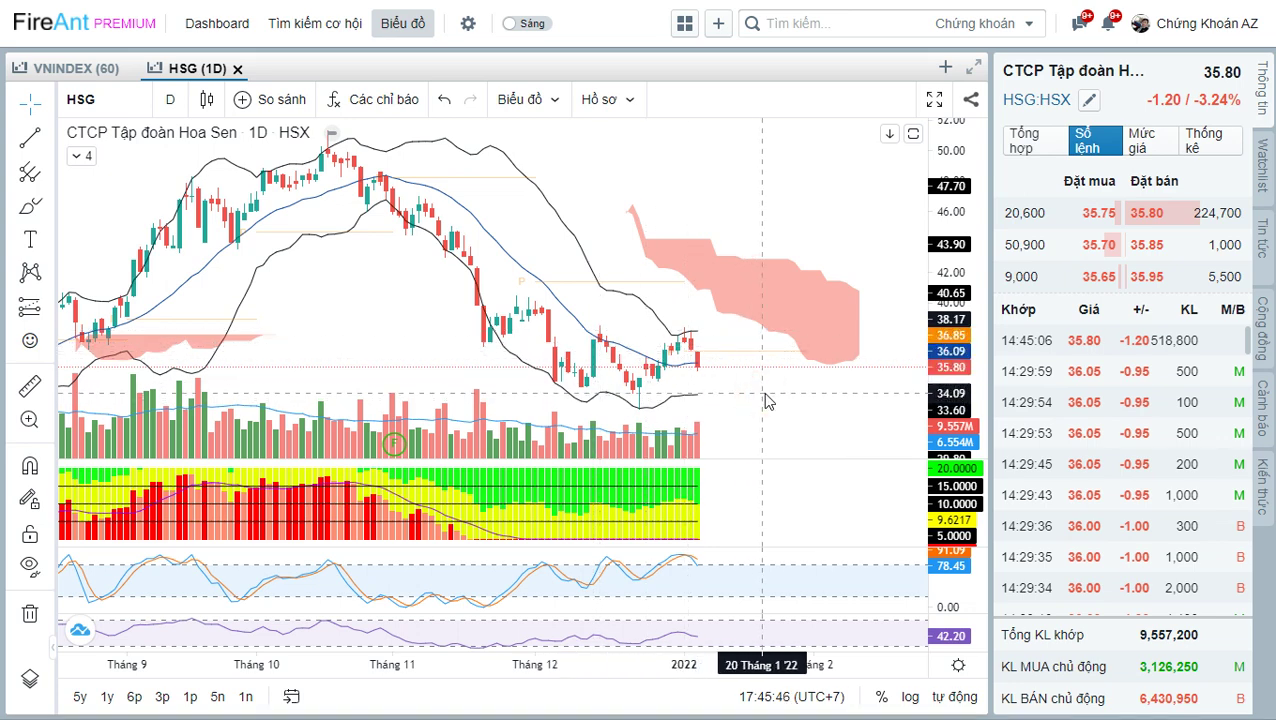
- Review the DẦU sheet in the Excel workbook, and load the BSR daily chart in FireAnt
key("alt+Tab")
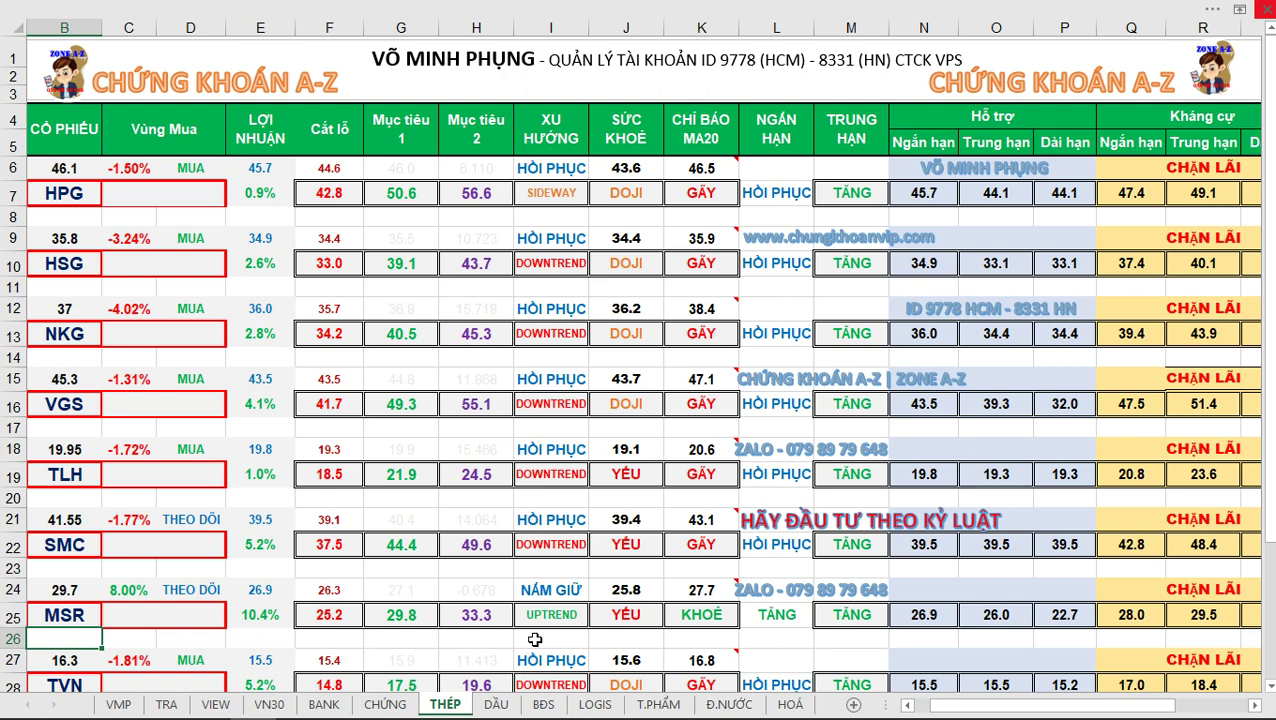
left_click(496, 704)
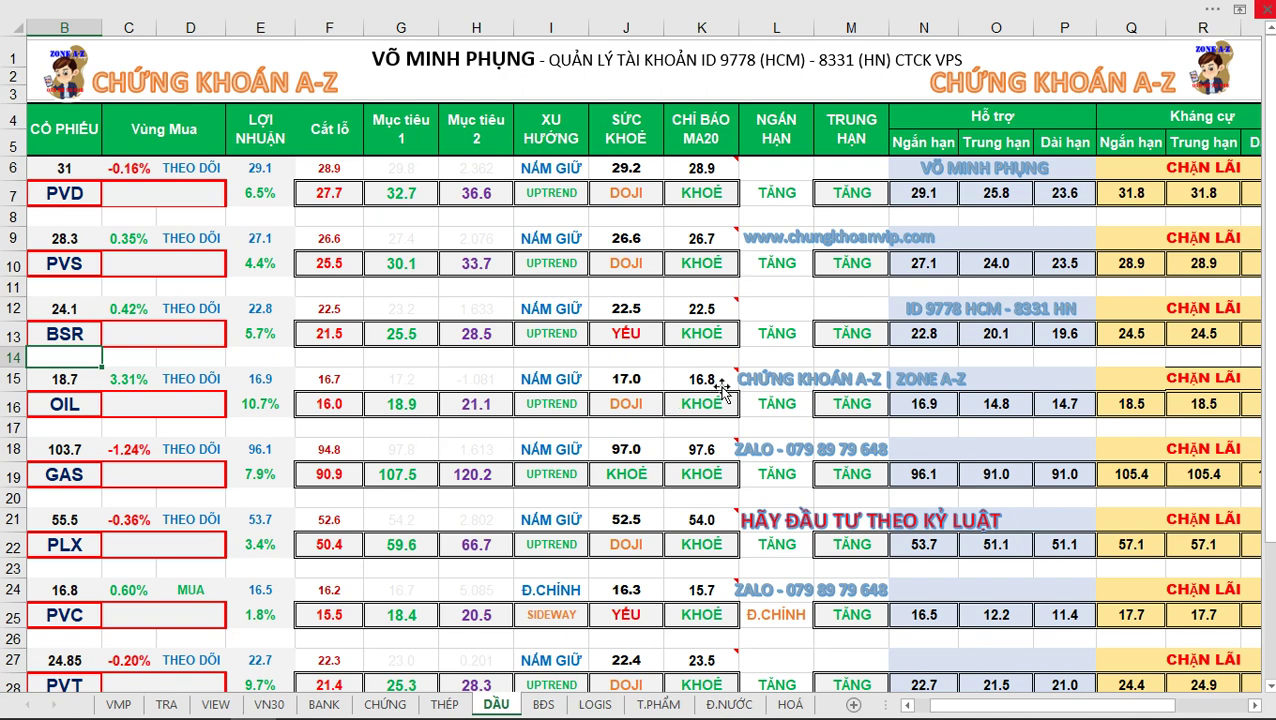
key("alt+Tab")
type("BSR")
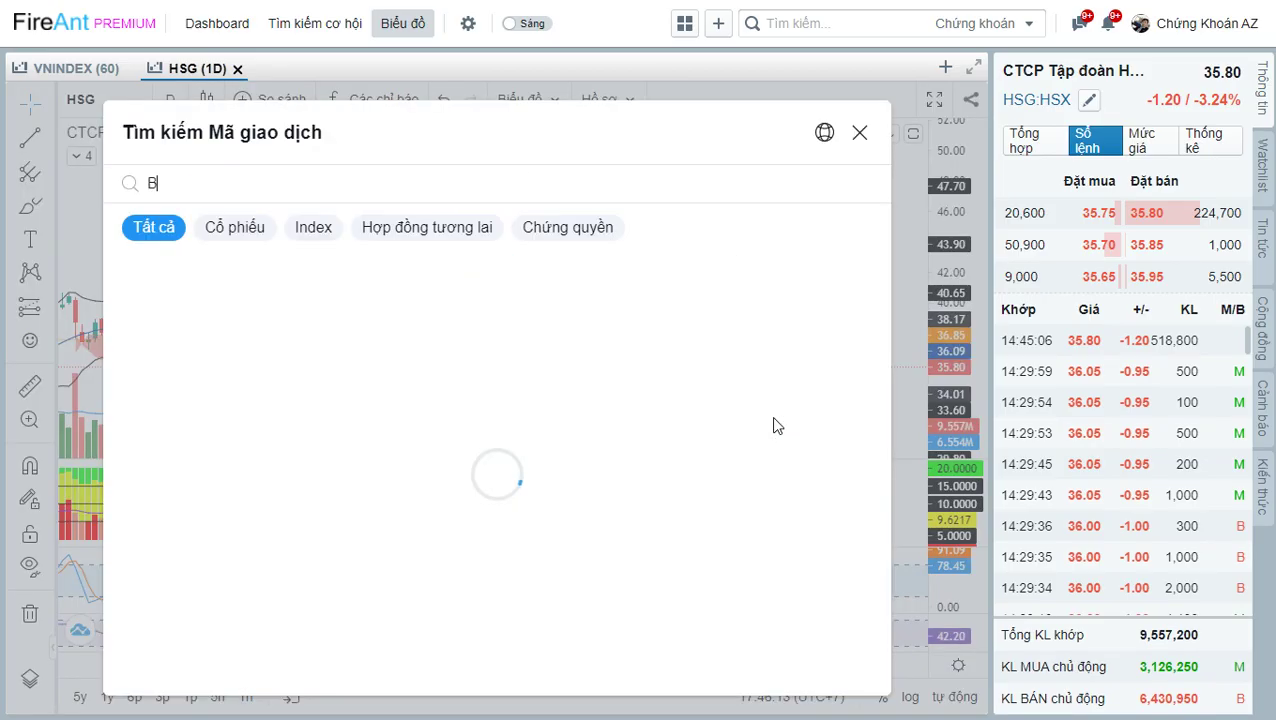
key("Return")
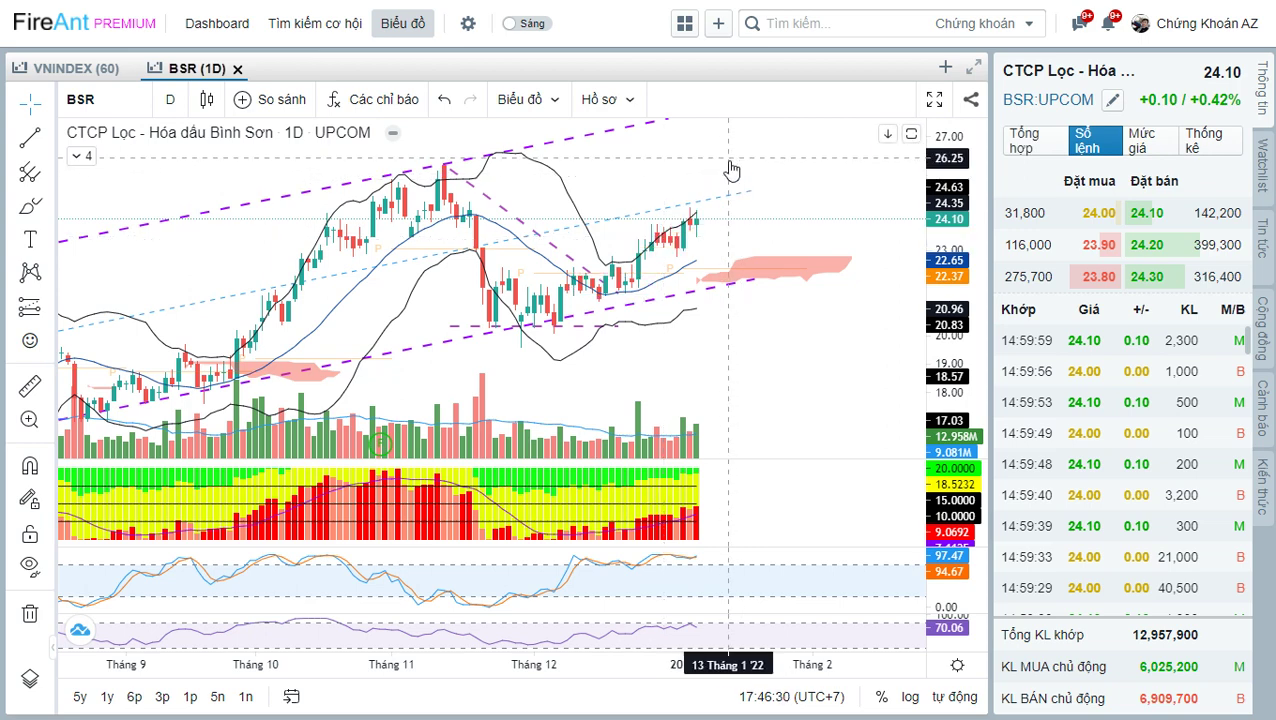
left_click_drag(729, 169, 730, 179)
- Load the OIL daily chart and inspect its latest candles
type("OIL")
key("Return")
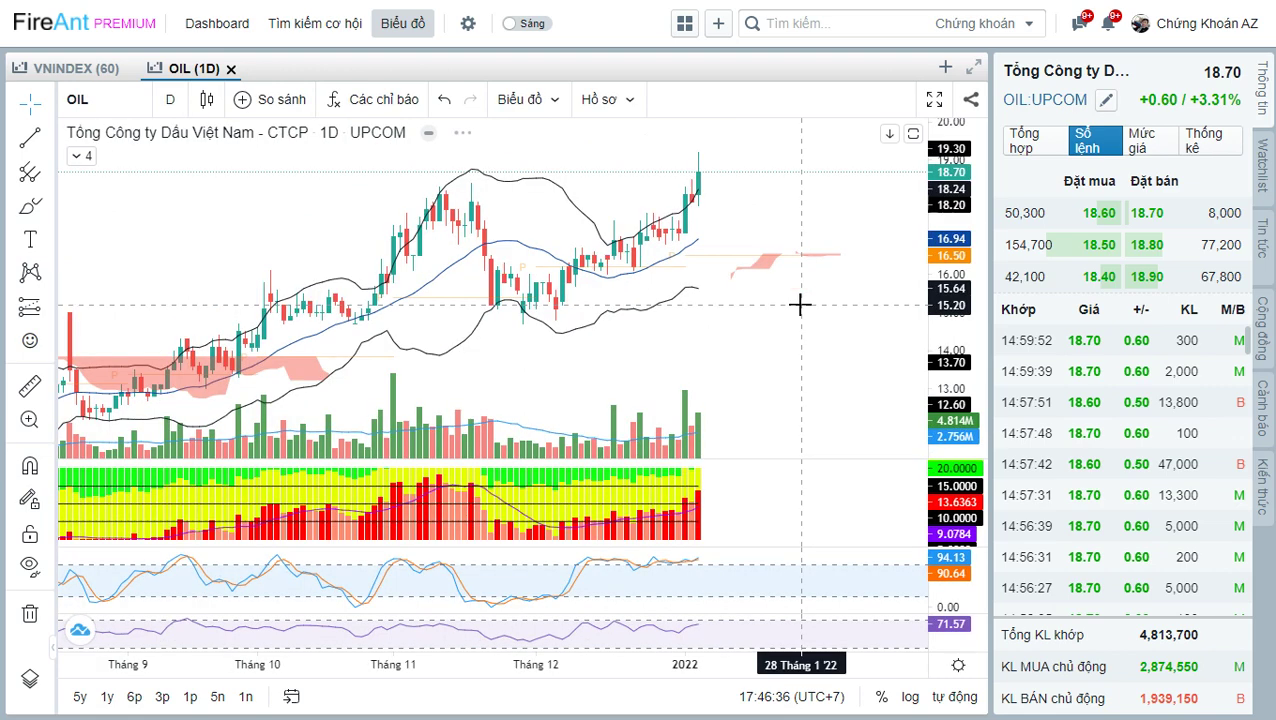
left_click_drag(803, 305, 812, 358)
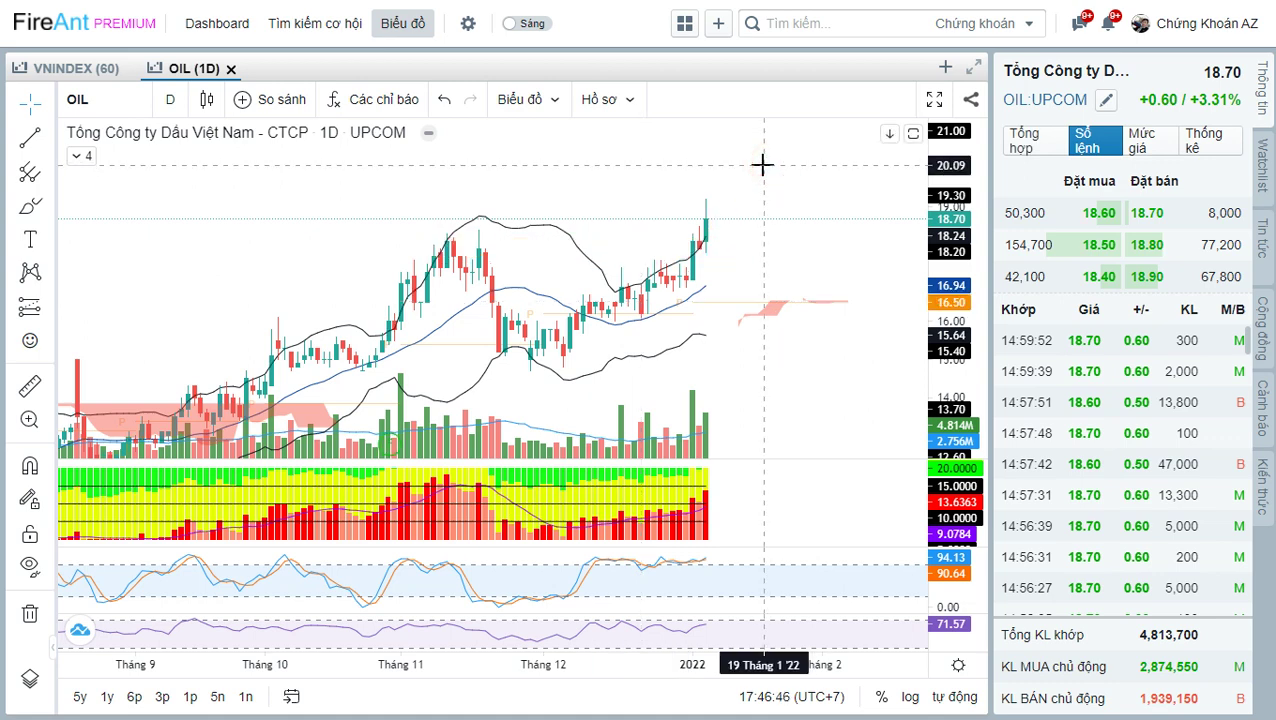
- Load the PVD daily chart, mark the zone from the November peak to the latest candles, and clear the markup
type("P")
key("Escape")
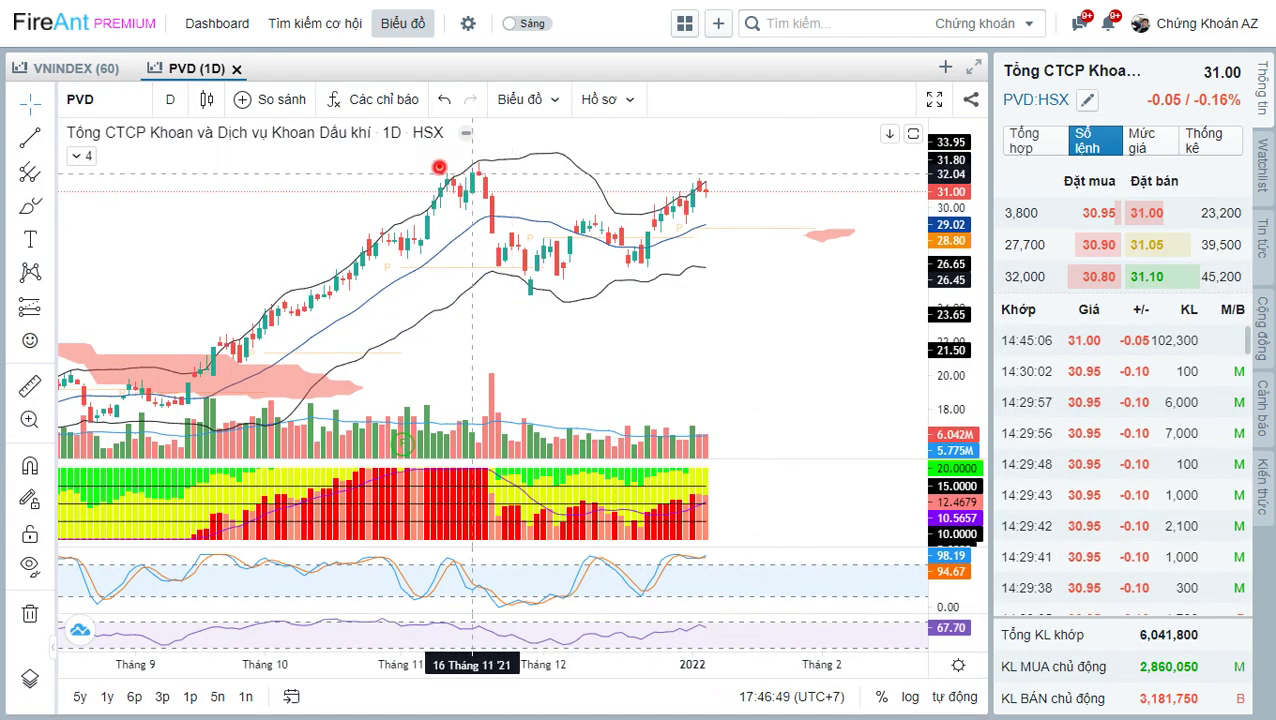
left_click_drag(439, 166, 784, 191)
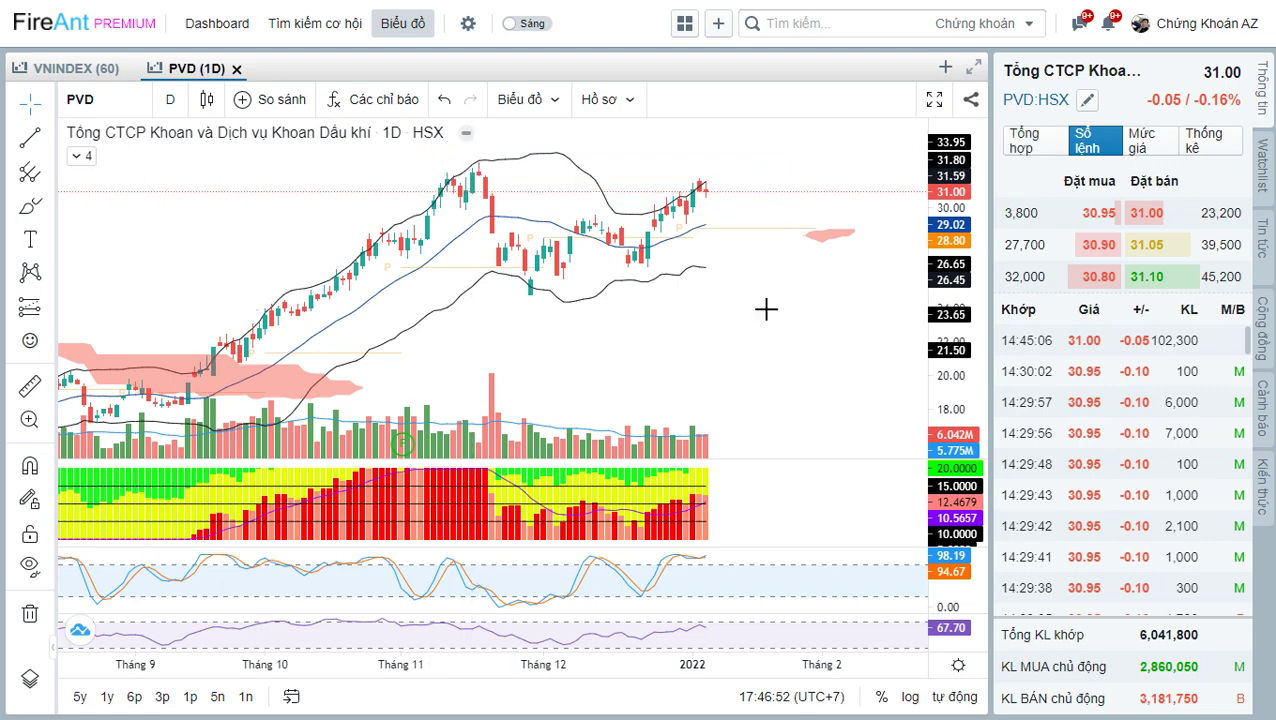
- Load the PVS daily chart and box the October–November price range, extended past the latest candles
type("P")
key("Escape")
type("PVS")
key("Return")
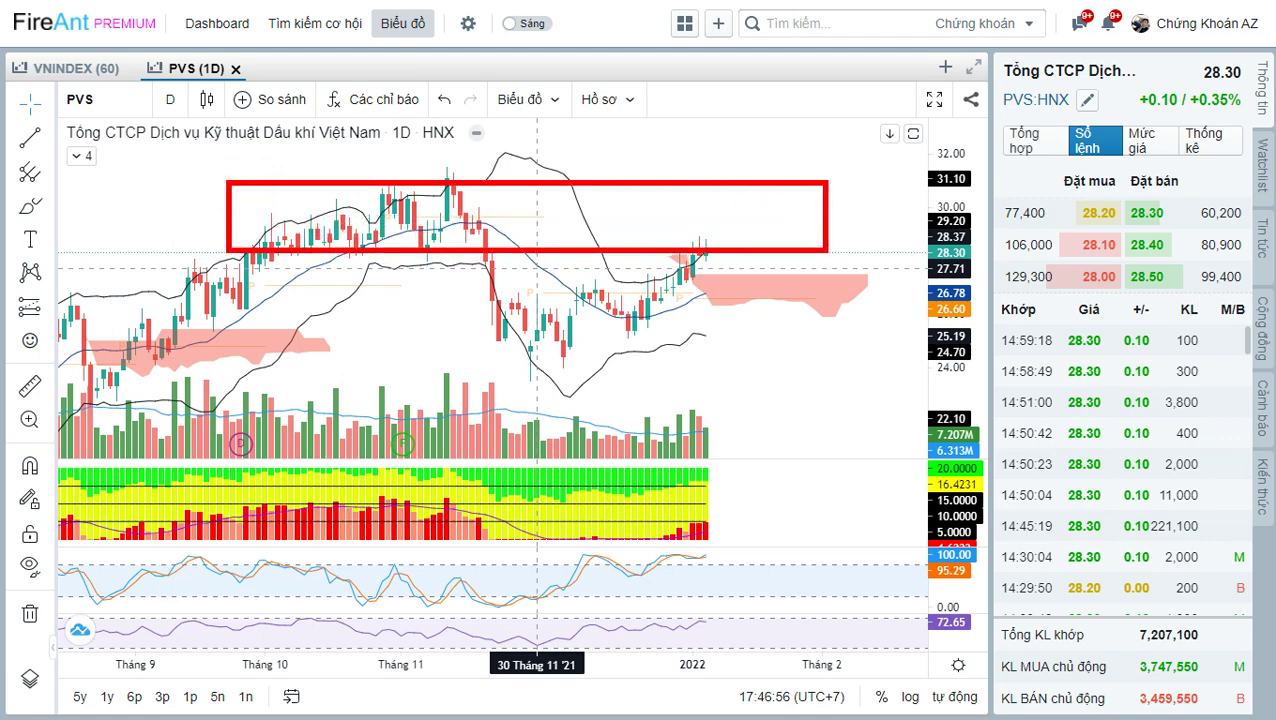
- Revisit the BSR daily chart, followed by the OIL daily chart
type("BSR")
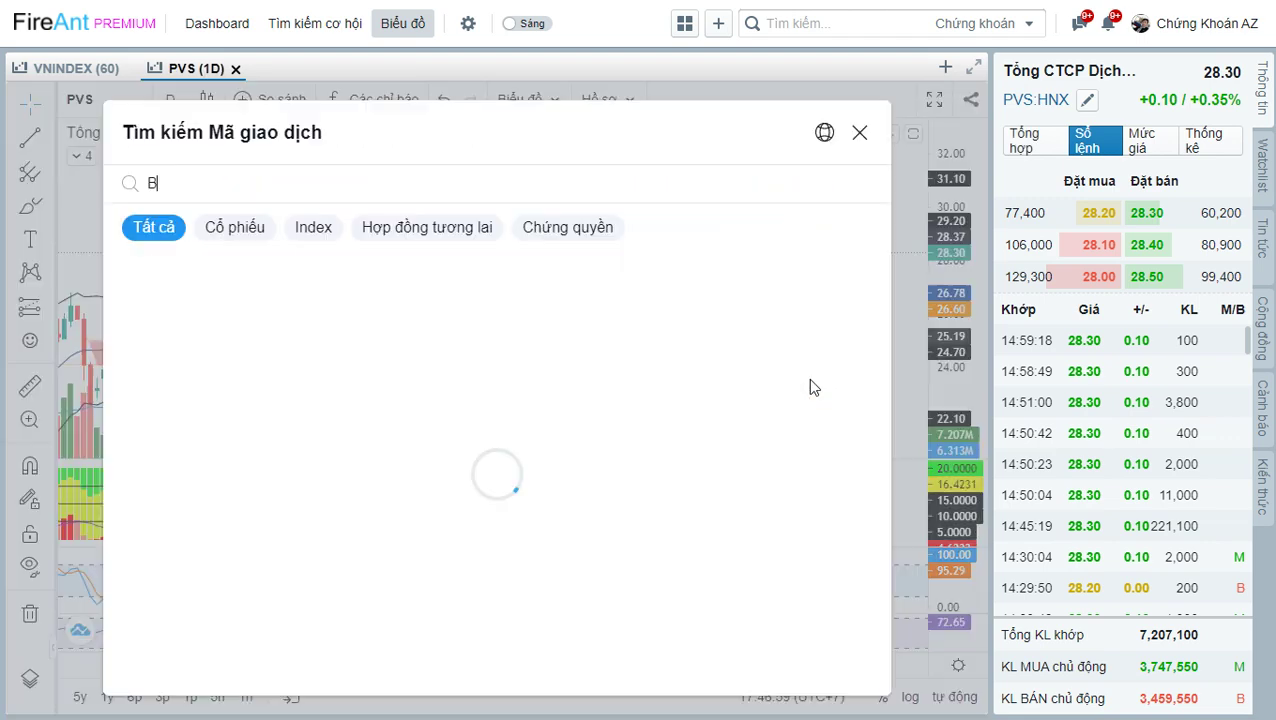
key("Return")
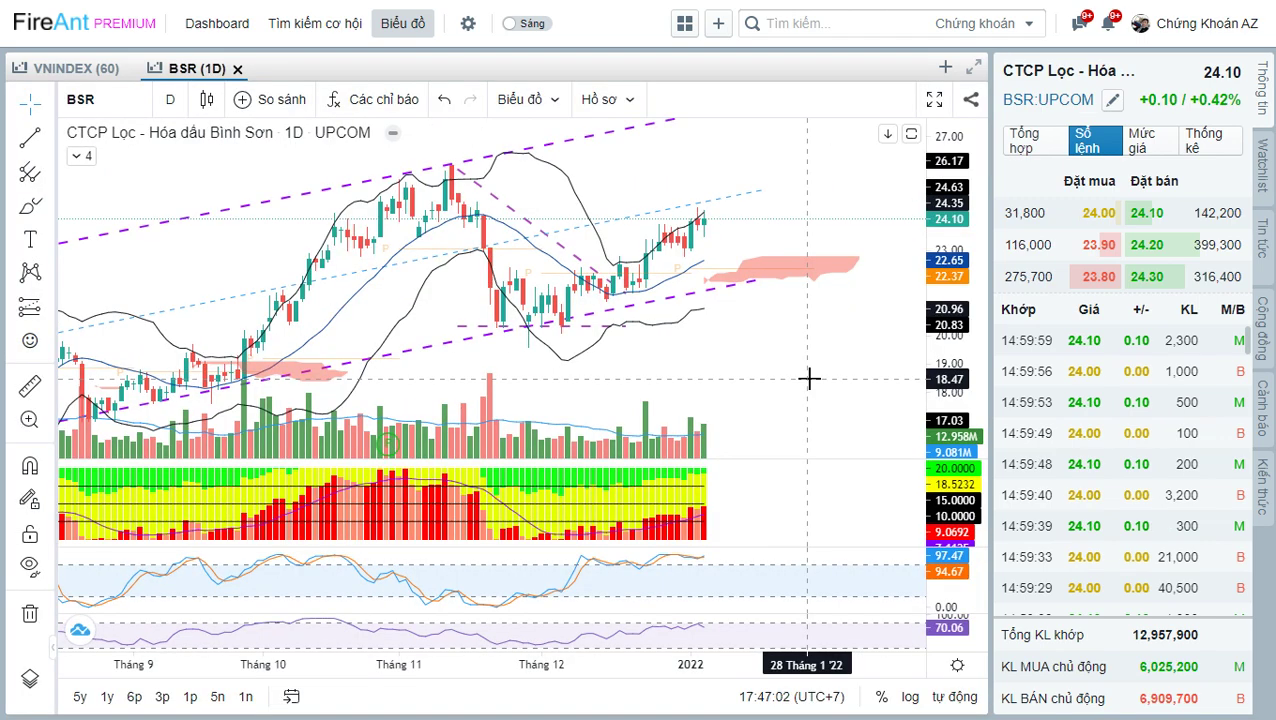
type("OIL")
key("Return")
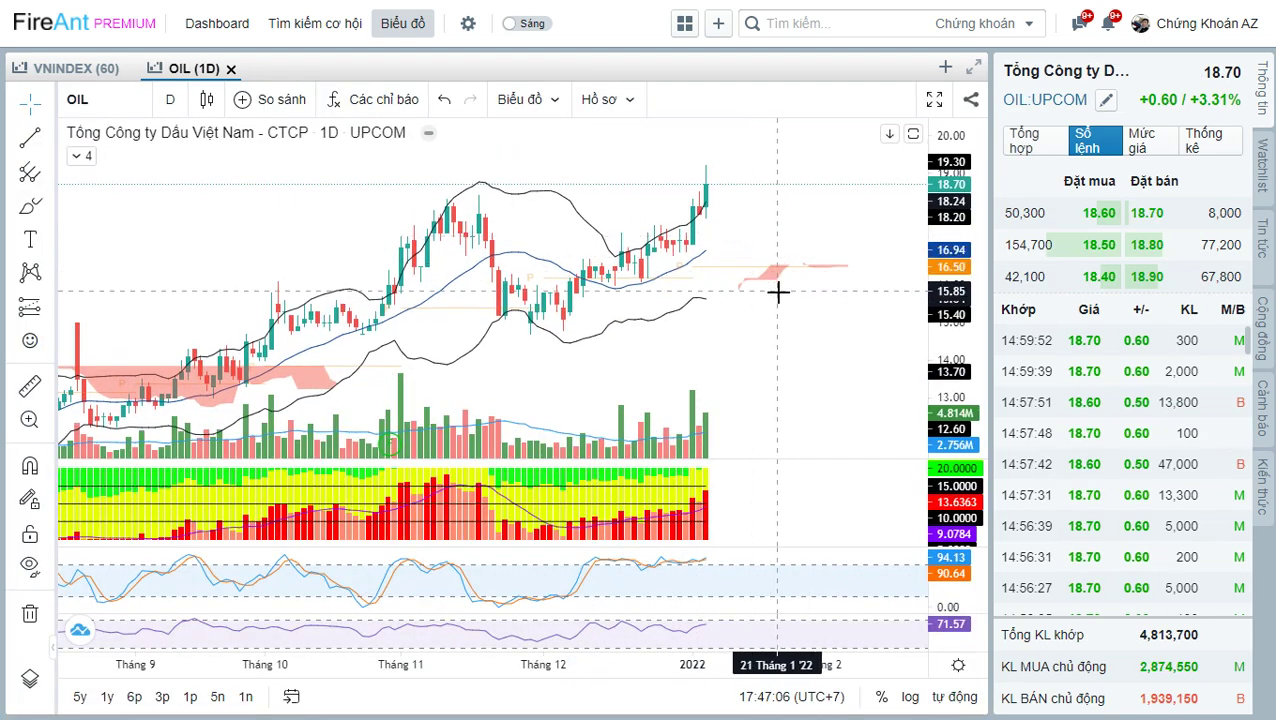
- Switch to the Excel workbook, open the BĐS sheet, and review its real-estate stock ratings
key("alt+Tab")
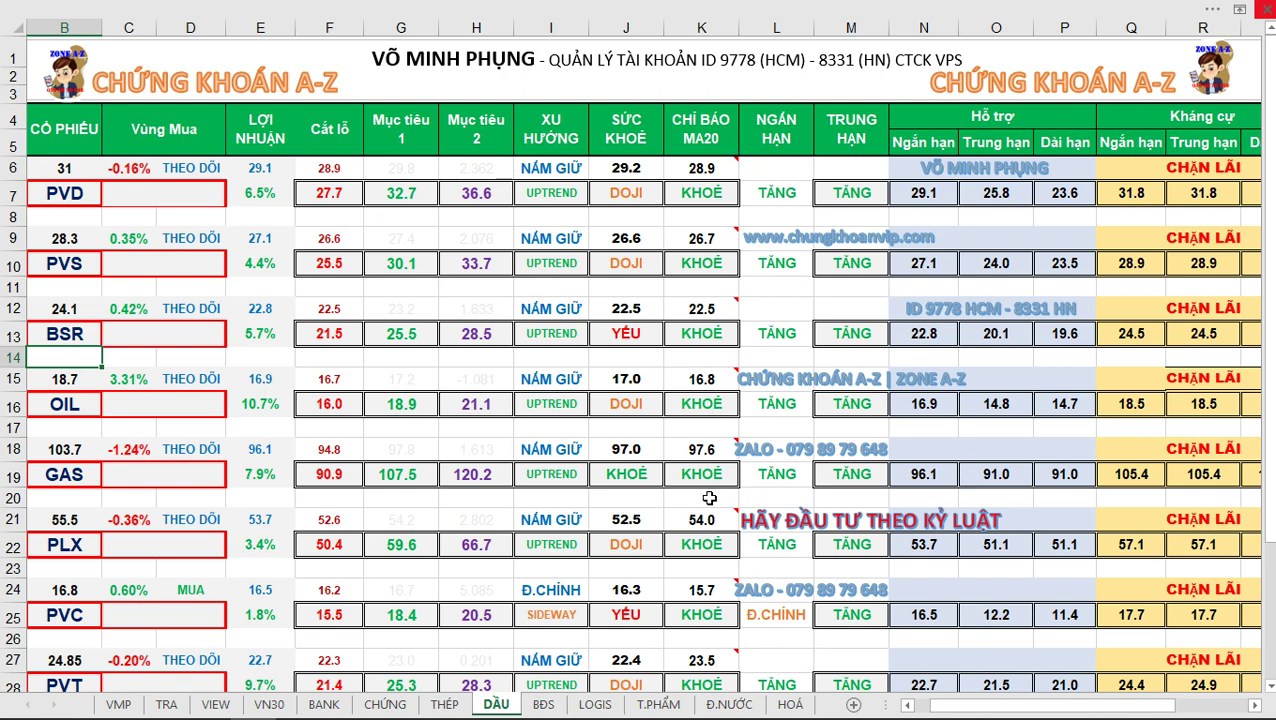
left_click(543, 705)
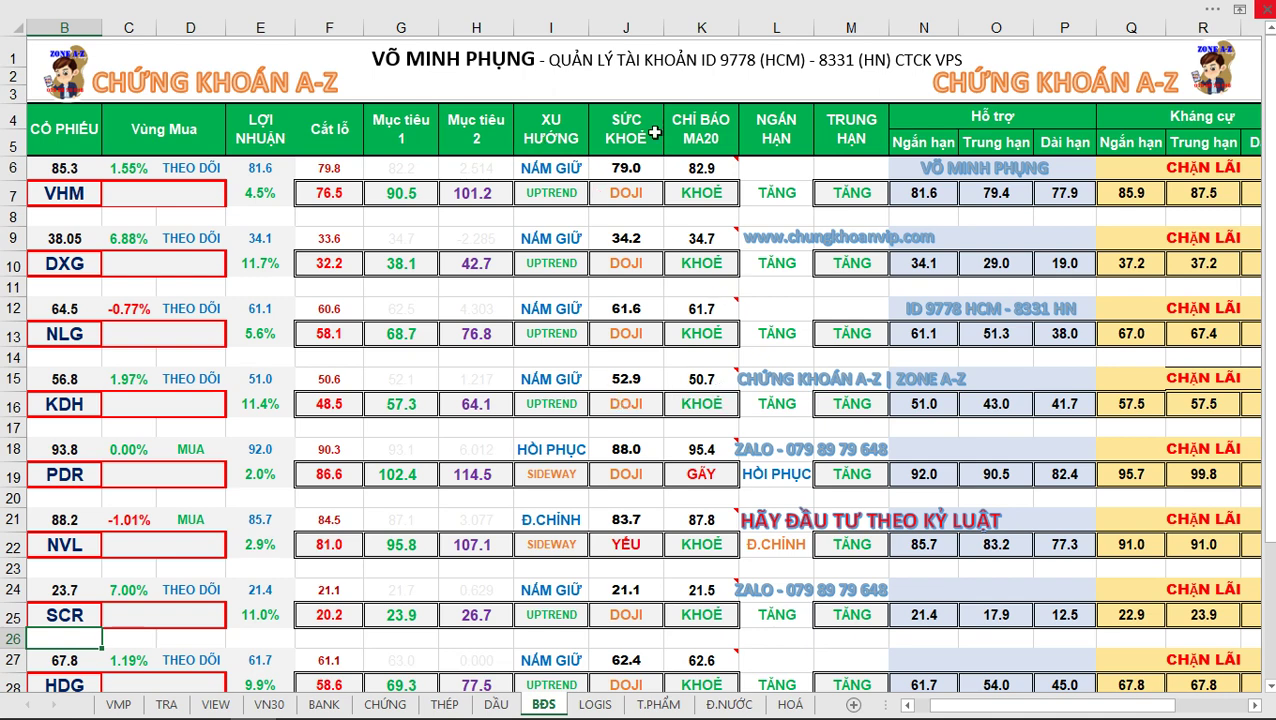
scroll(678, 430, "down", 1)
scroll(678, 430, "up", 1)
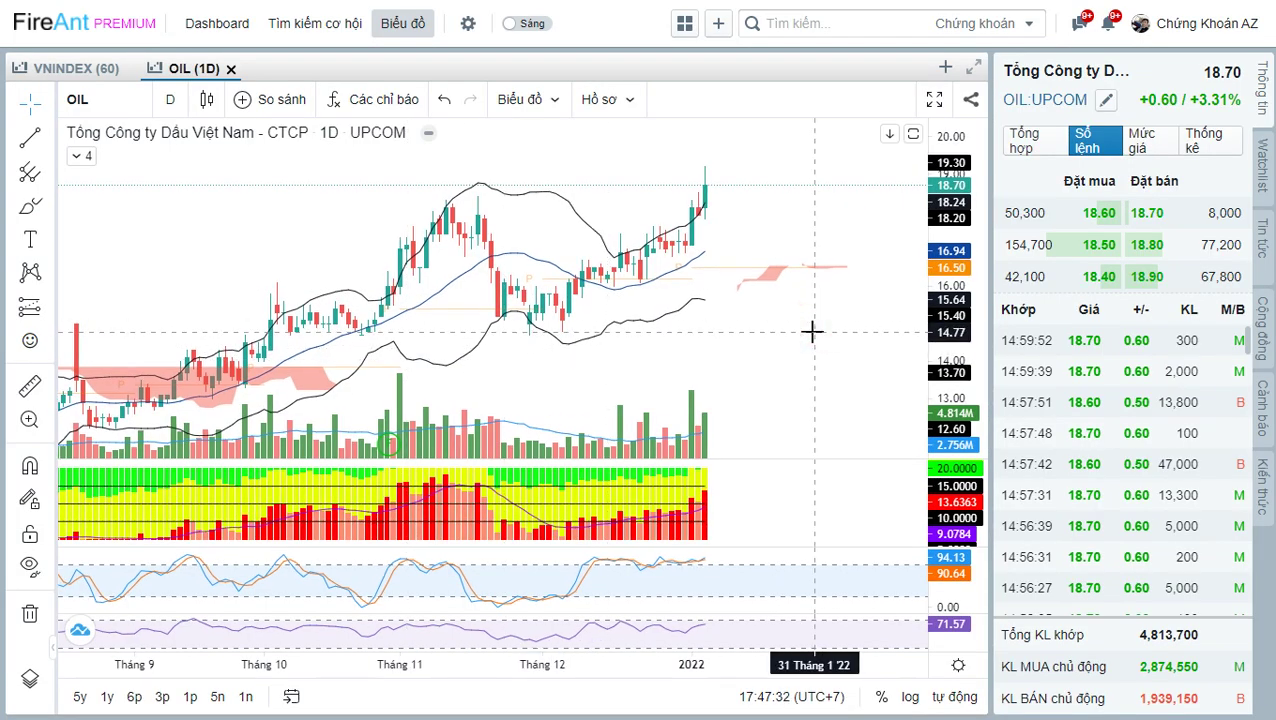
- Switch to FireAnt, load the NLG daily chart, and inspect its latest candles against the dashed trend lines
type("NLG")
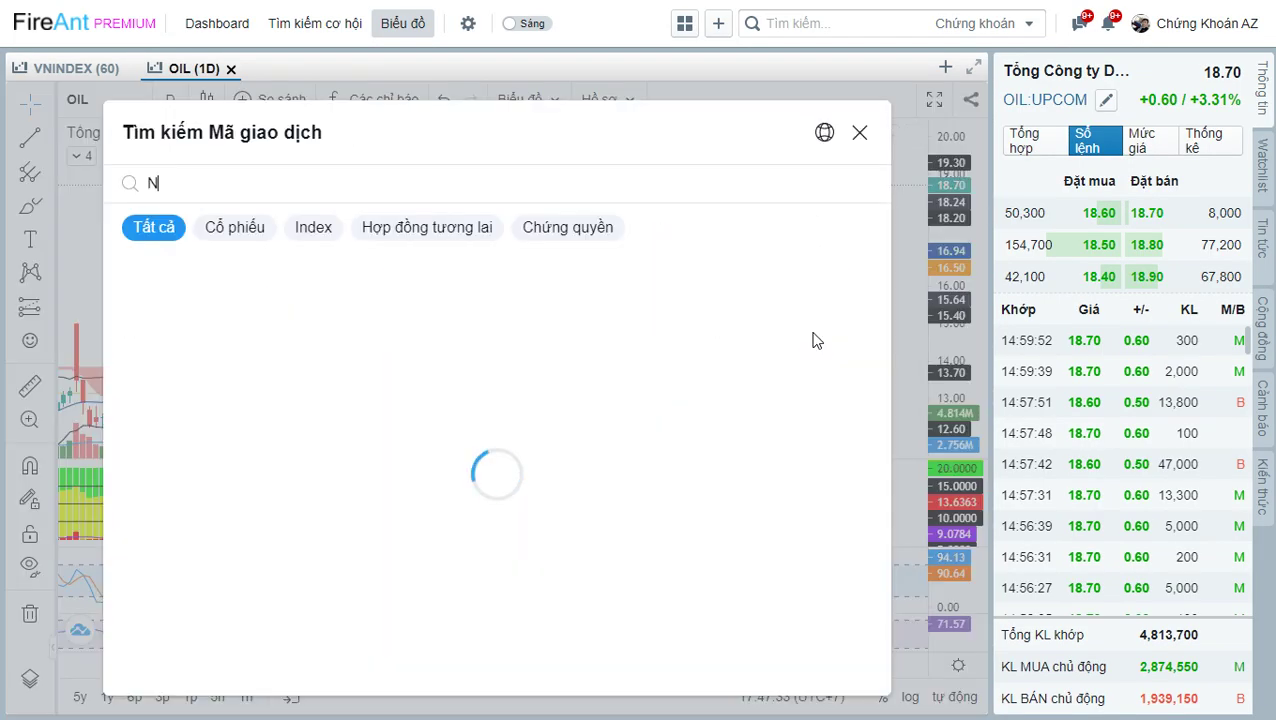
key("Return")
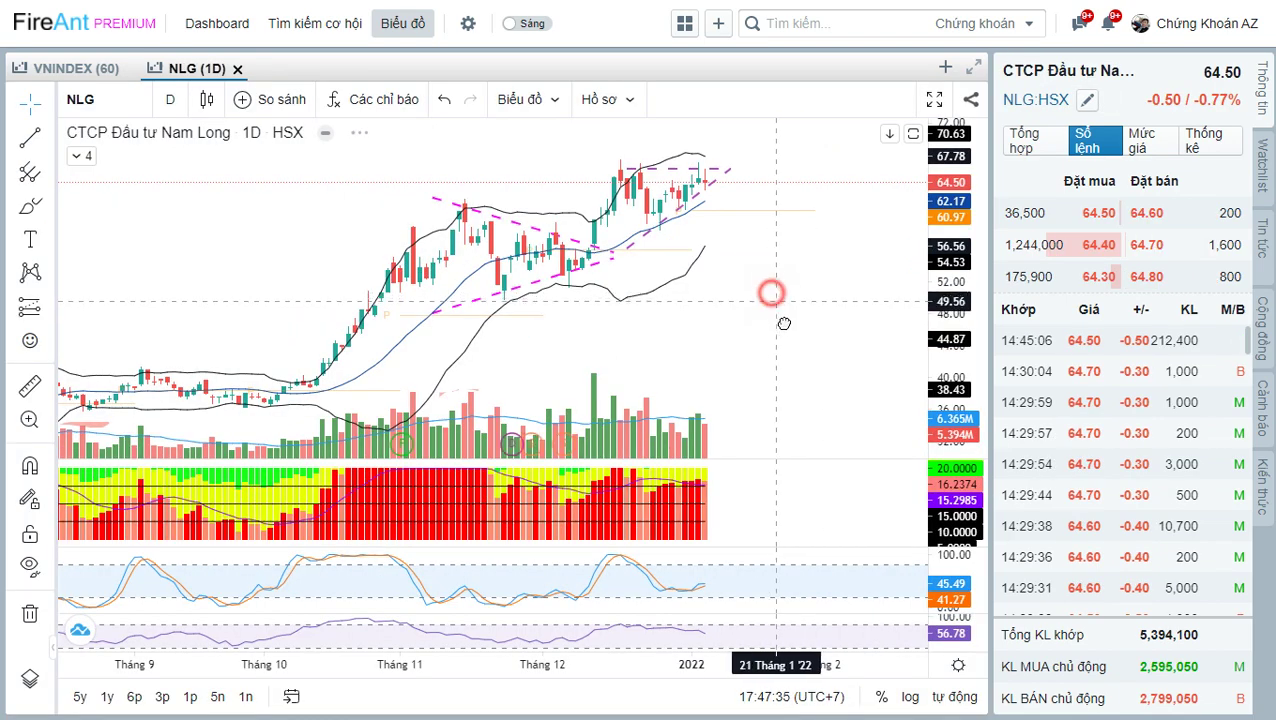
scroll(788, 332, "up", 2)
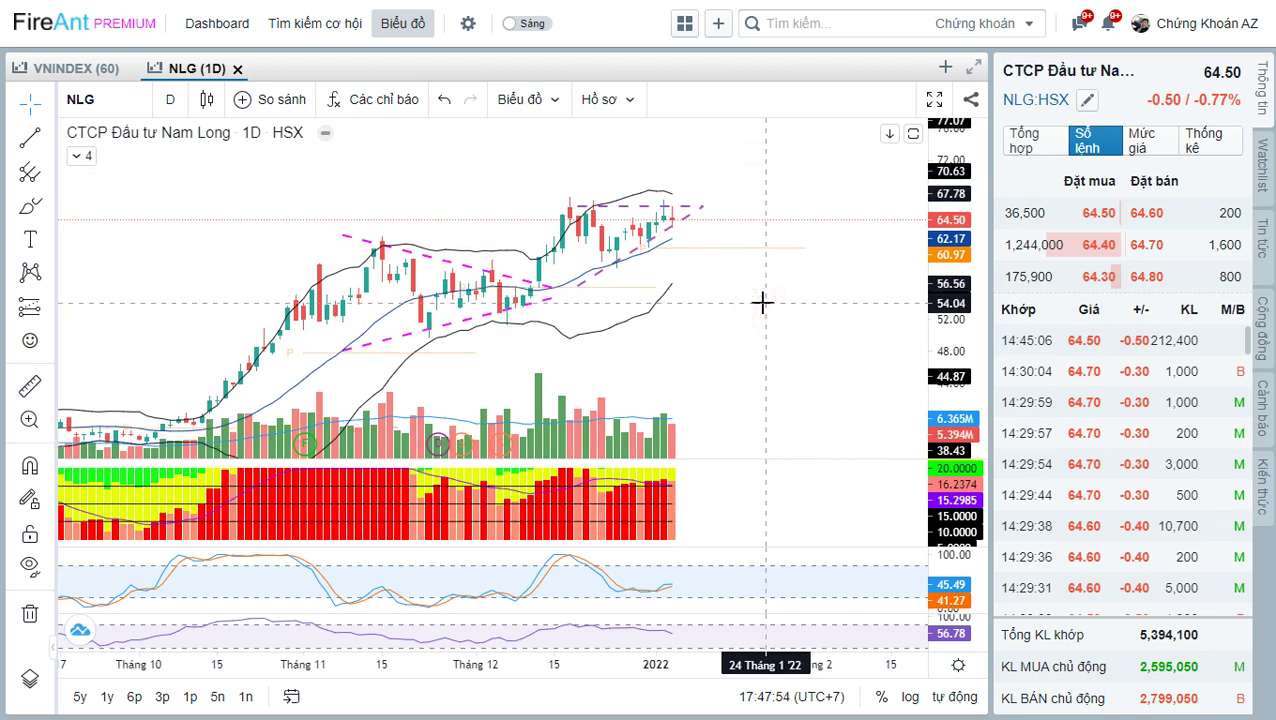
- Load the HDG daily chart and inspect its latest candles against the moving average and Bollinger bands
type("HDG")
key("Return")
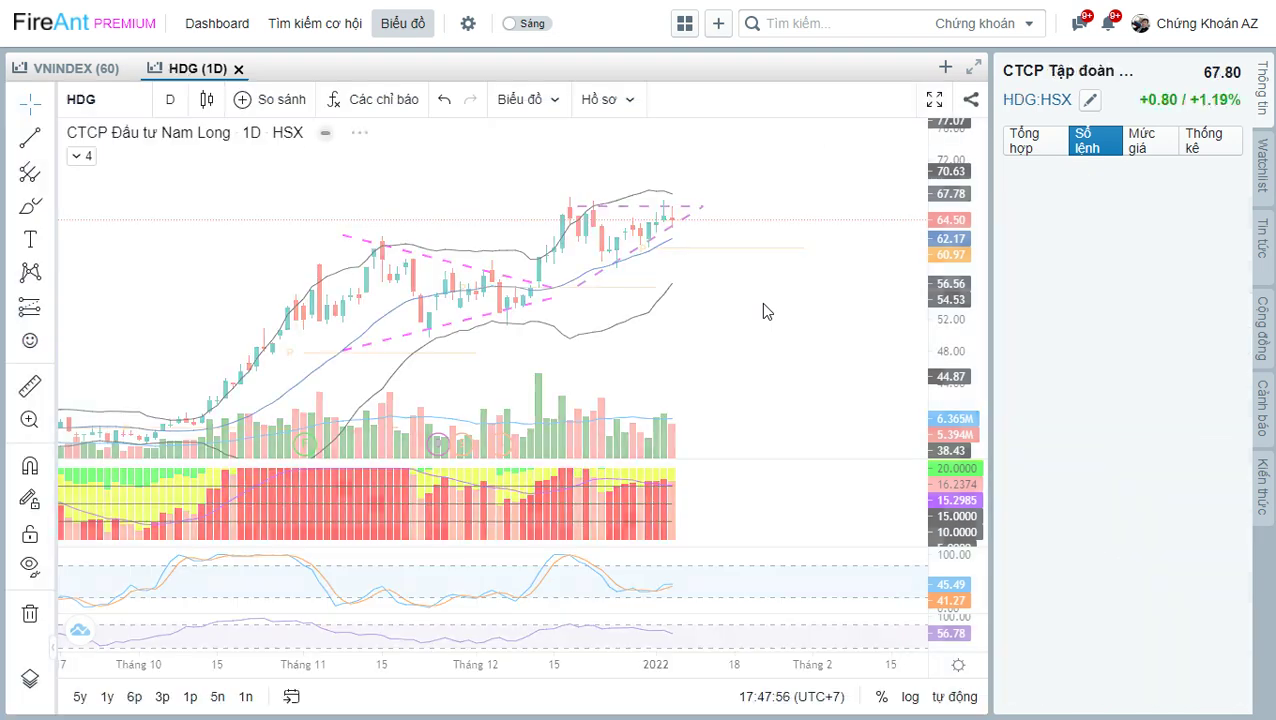
left_click_drag(760, 291, 792, 364)
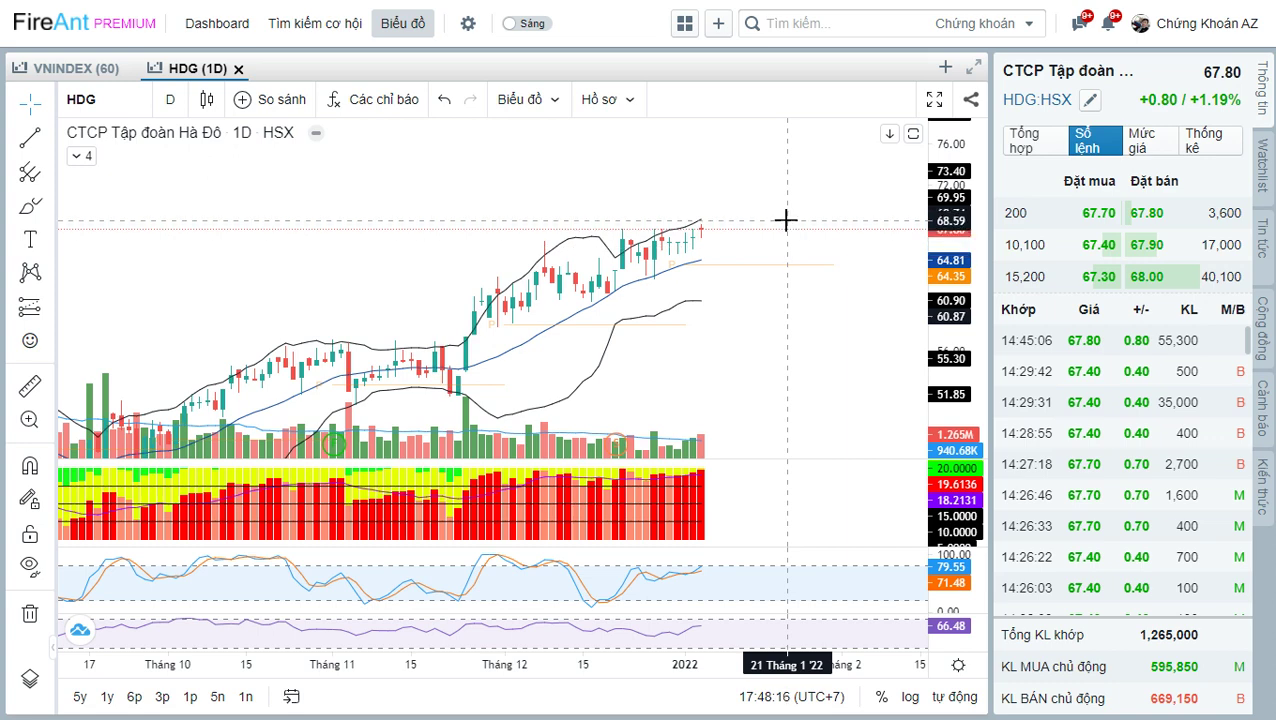
left_click_drag(786, 220, 783, 240)
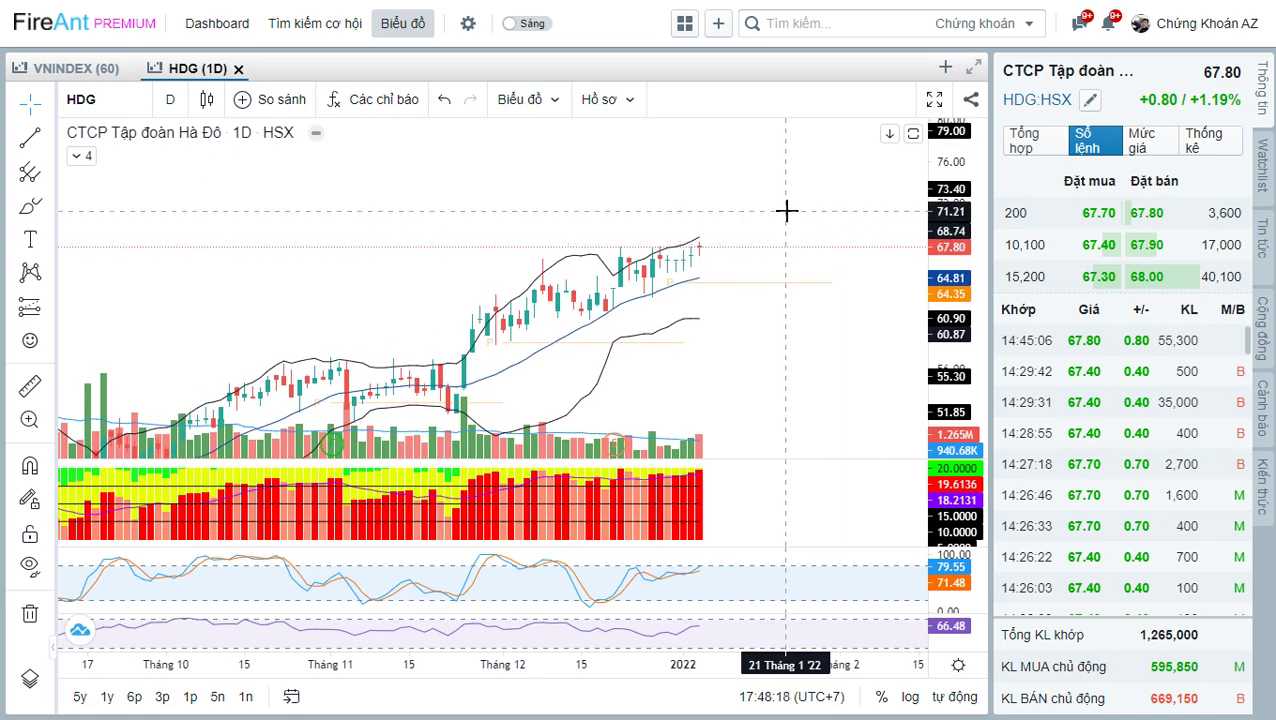
left_click(784, 207)
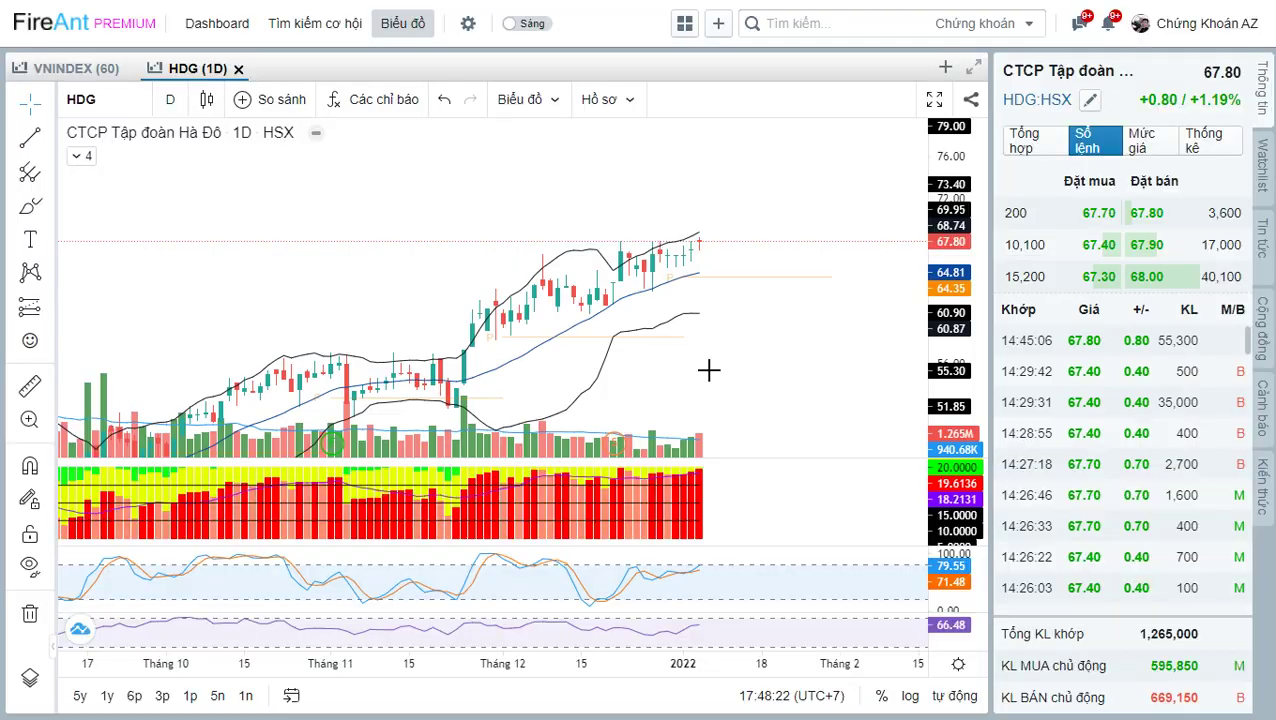
left_click(820, 356)
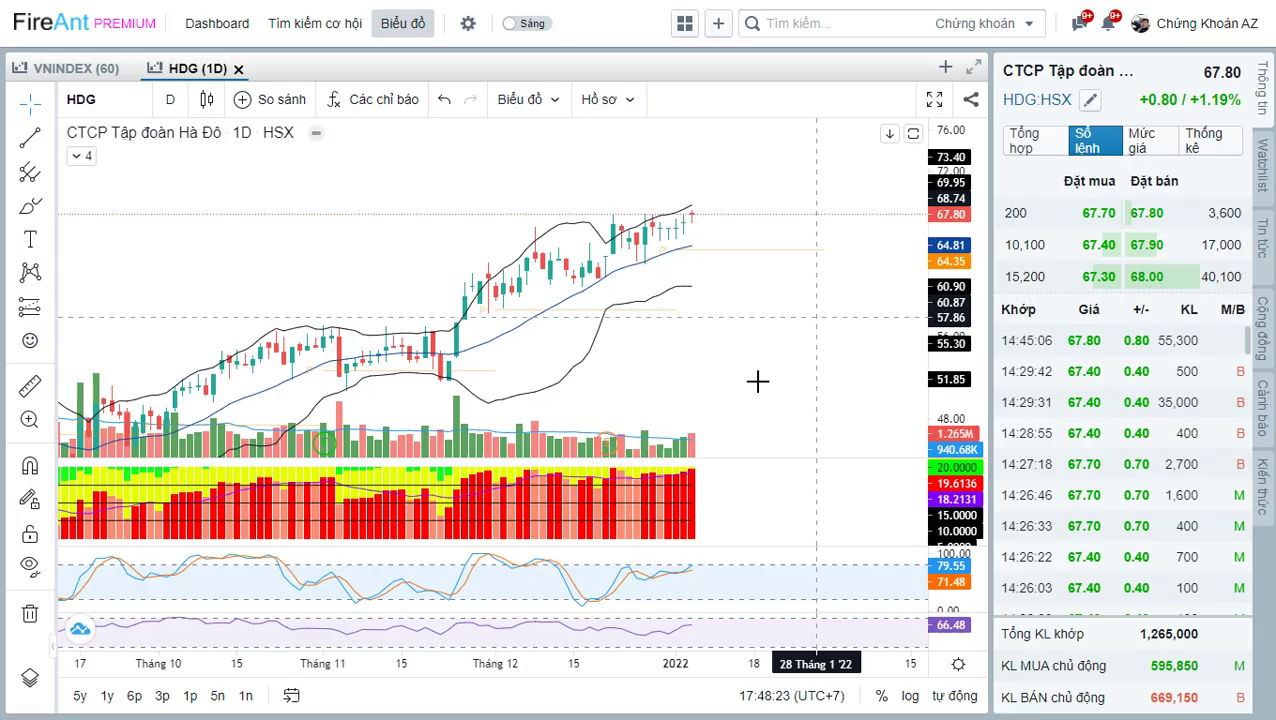
left_click_drag(786, 305, 802, 311)
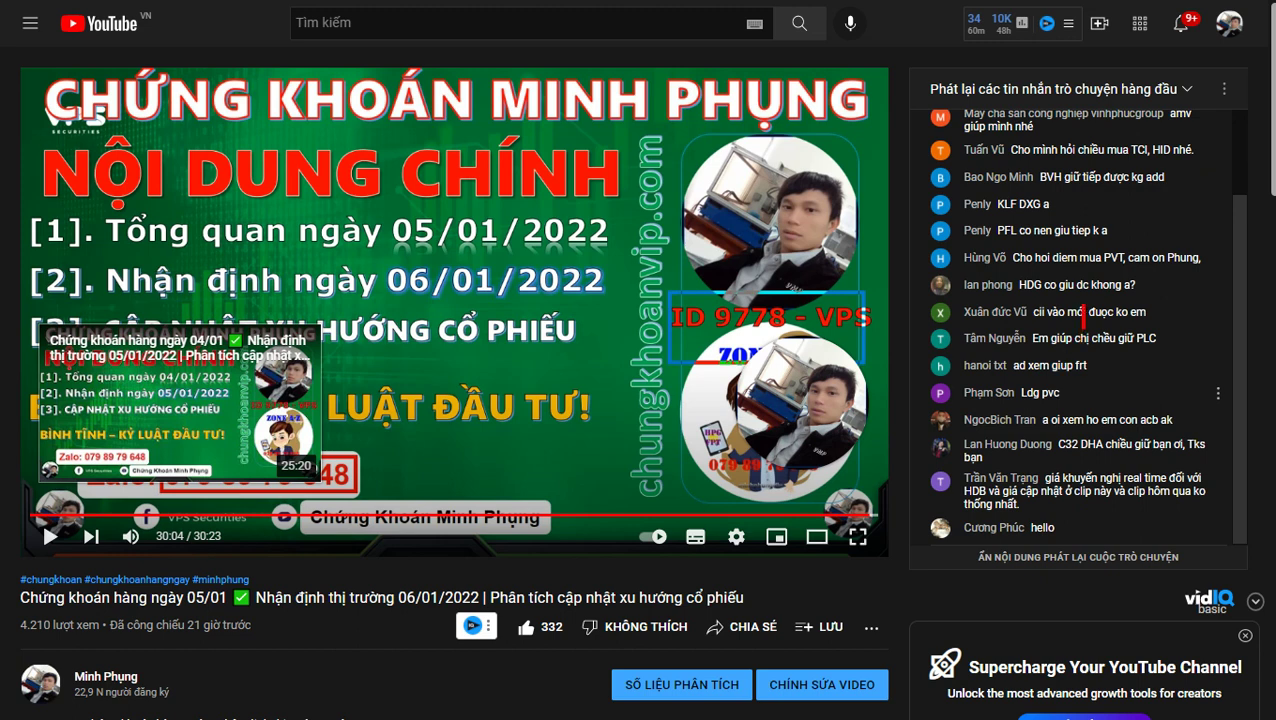
- On the YouTube video page, annotate a boxed "DANG KY" with an arrow, box the like count, and point an arrow at the chat
left_click(490, 678)
type("DANG K")
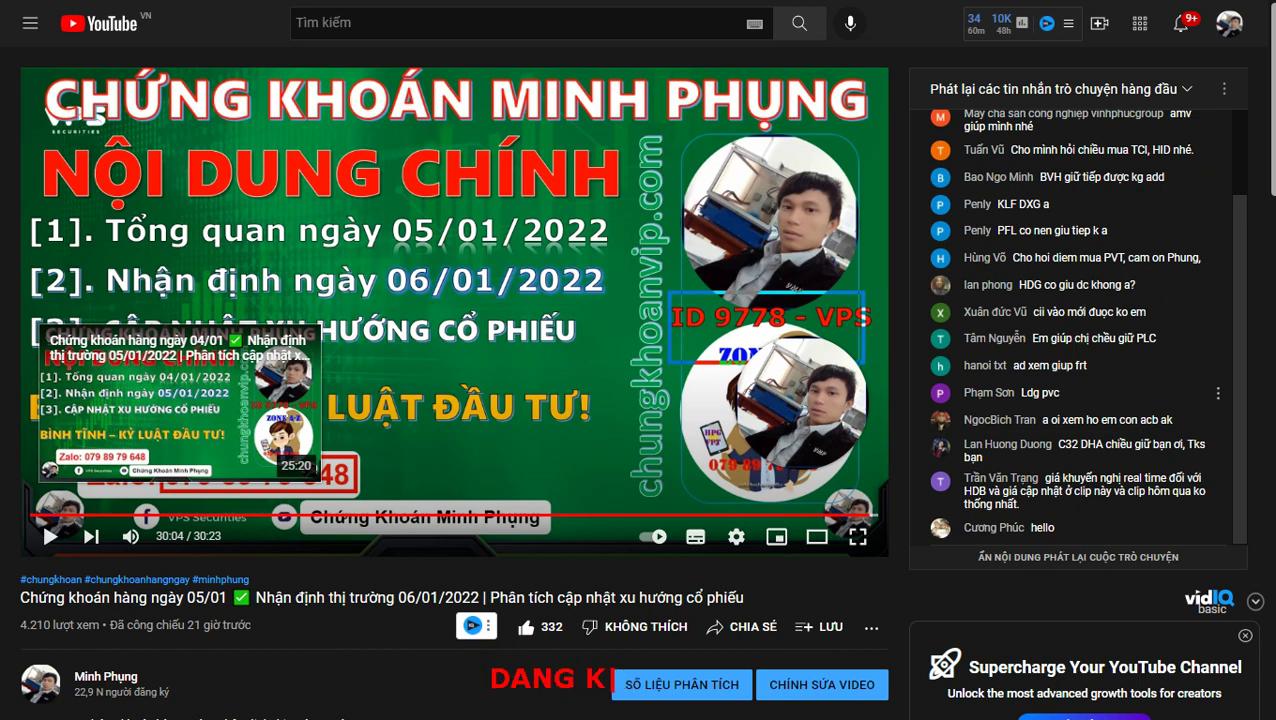
type("Y")
left_click_drag(477, 656, 640, 699)
left_click_drag(705, 636, 640, 663)
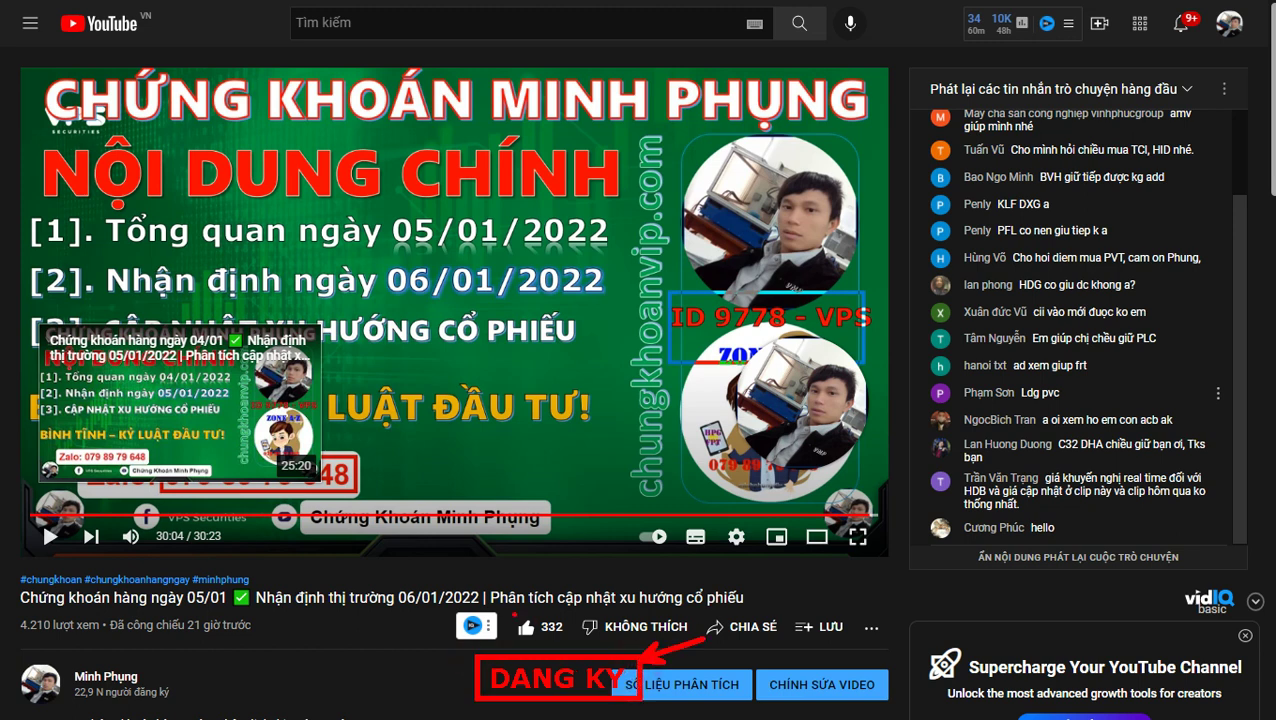
mouse_move(509, 611)
left_mouse_down()
mouse_move(576, 654)
mouse_move(570, 645)
left_mouse_up()
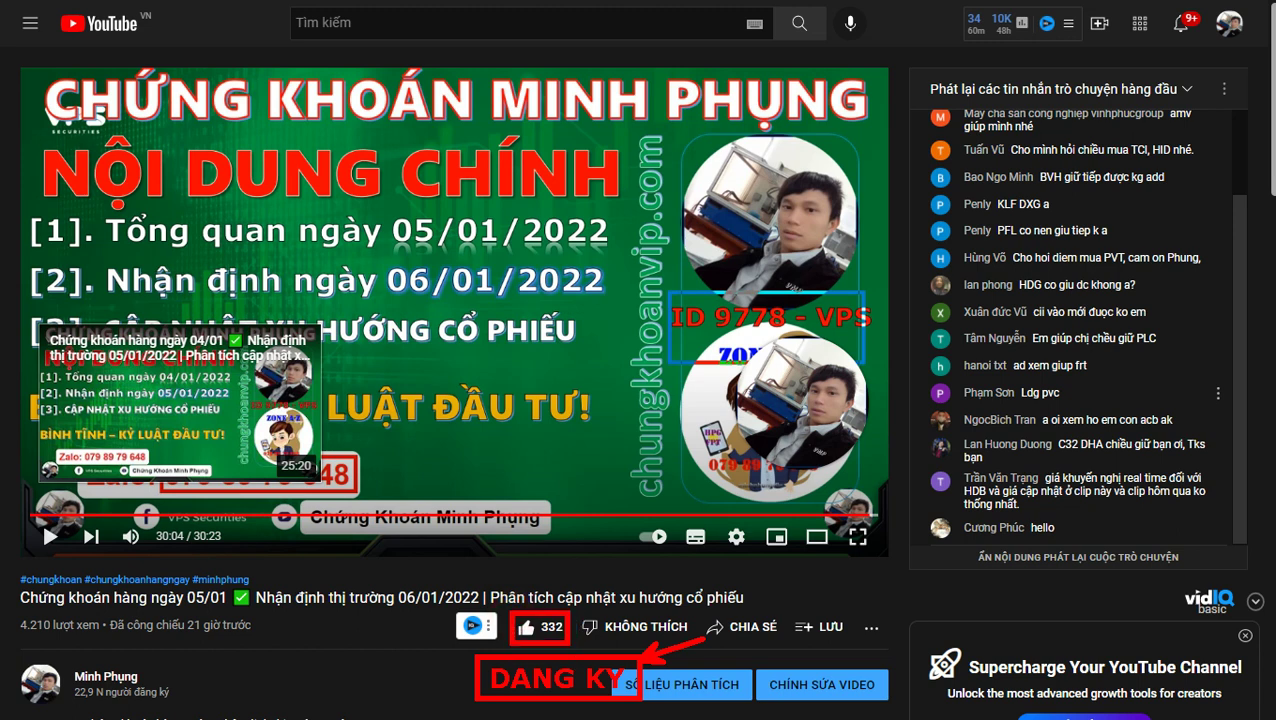
left_click_drag(853, 614, 929, 503)
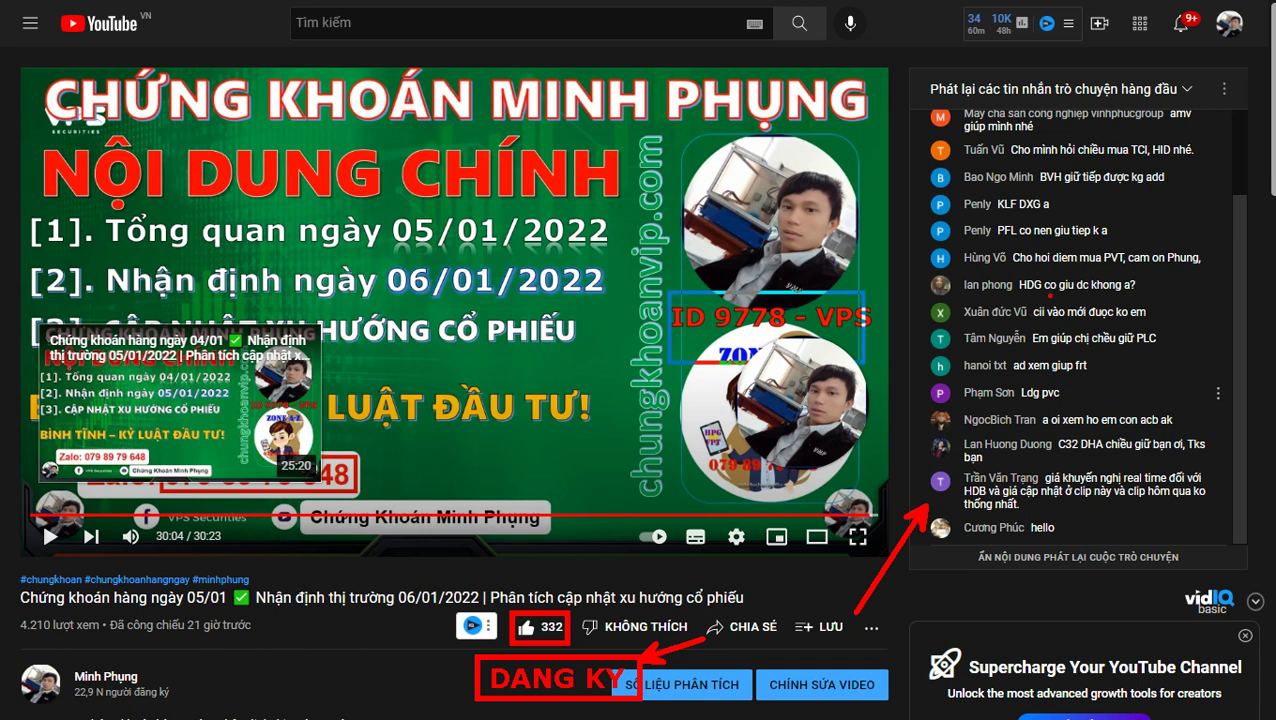
key("Escape")
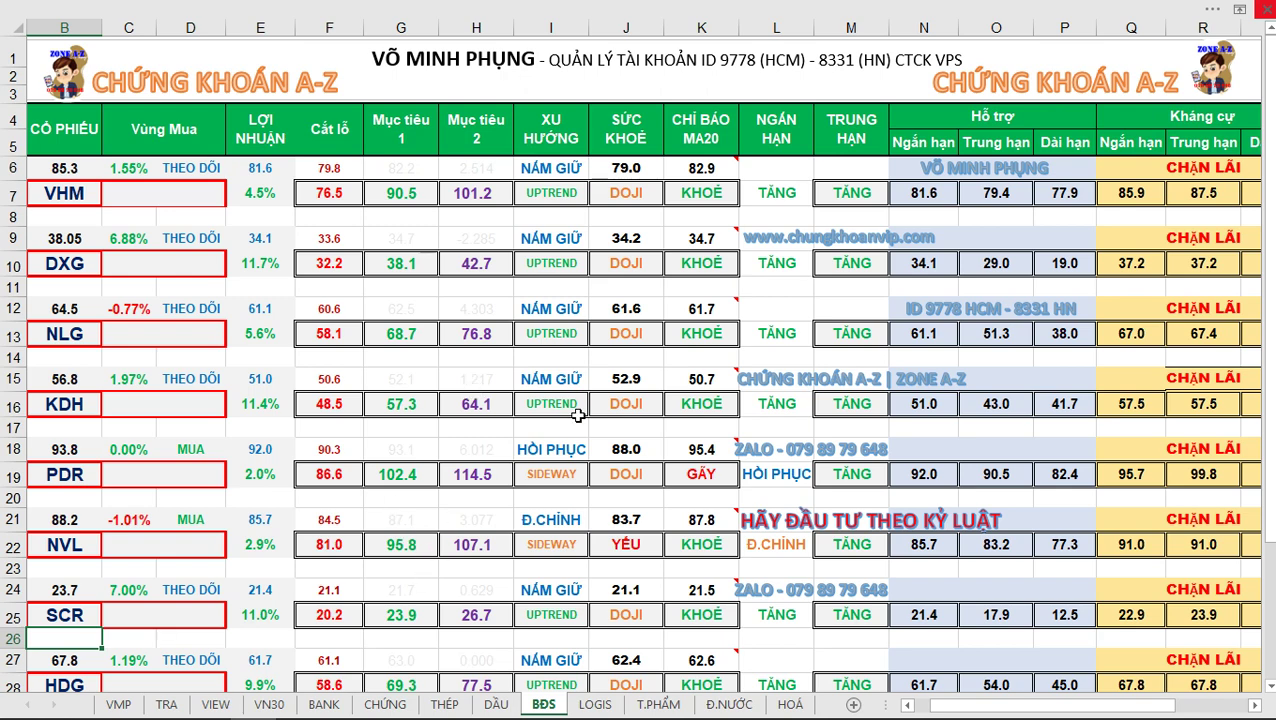
- Switch to the Excel BĐS sheet and circle the SỨC KHOẺ and XU HƯỚNG column headers
mouse_move(640, 113)
left_mouse_down()
mouse_move(622, 108)
mouse_move(603, 147)
mouse_move(650, 124)
left_mouse_up()
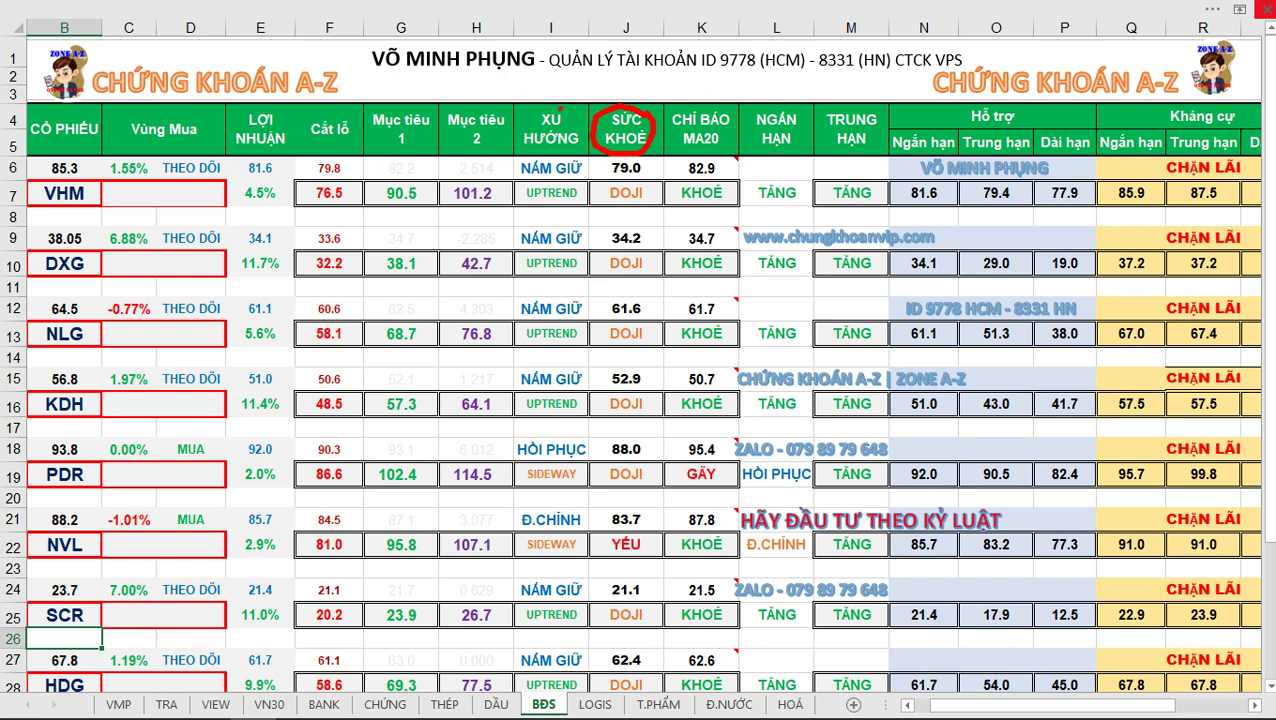
mouse_move(572, 112)
left_mouse_down()
mouse_move(512, 148)
mouse_move(596, 132)
mouse_move(562, 104)
left_mouse_up()
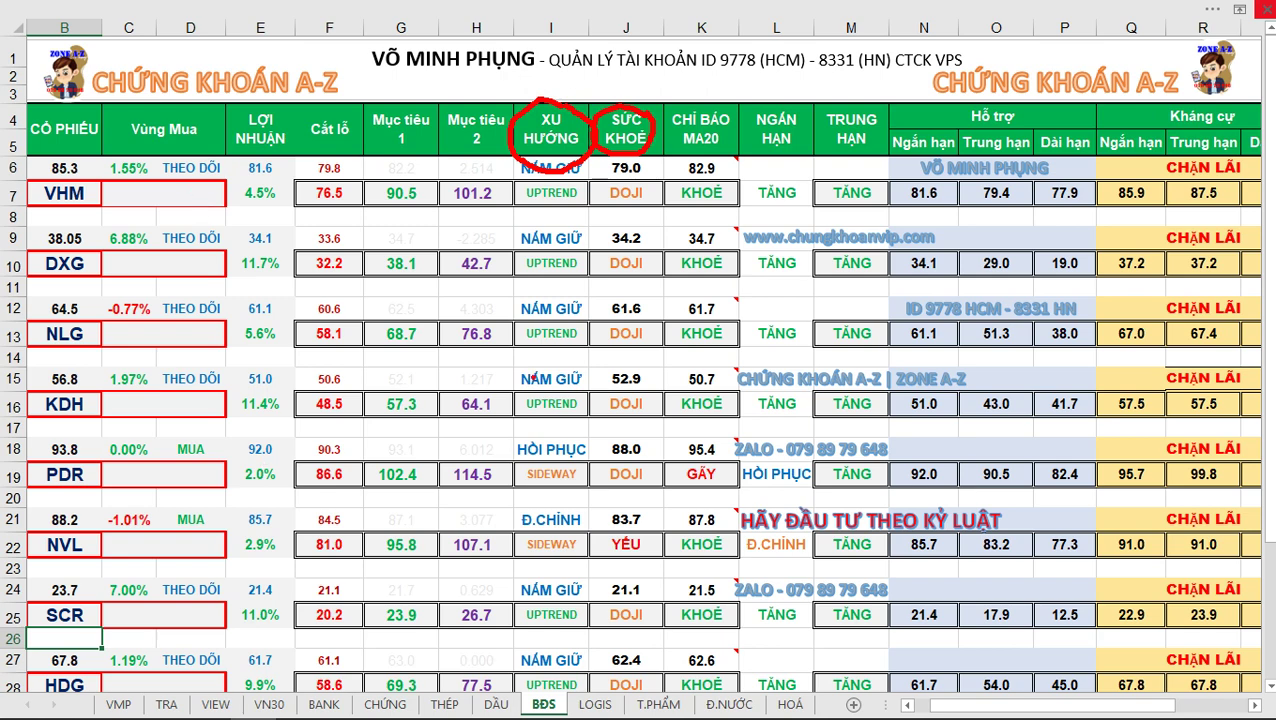
key("Escape")
- Open the VMP sheet and box the ratio results, their percentages, and the SMART MONEY FLOW, BIGBOYS LONG and BIGBOYS chart titles
left_click(136, 703)
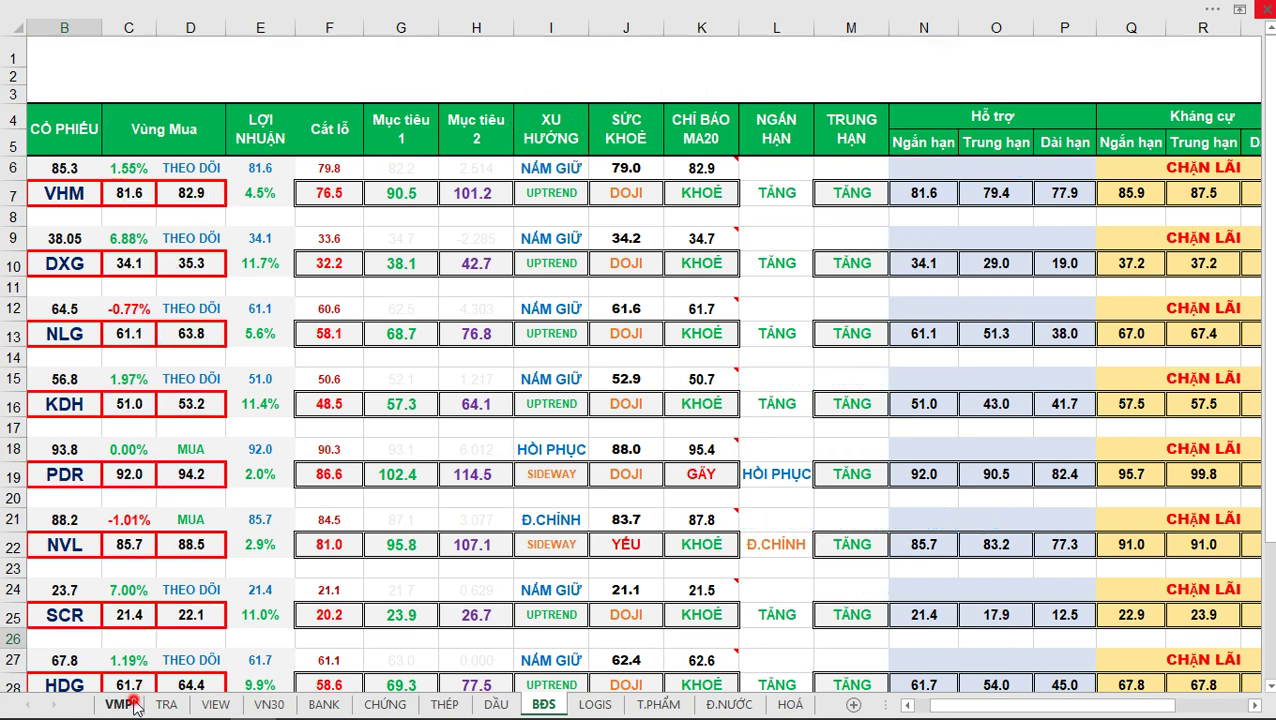
key("ctrl+2")
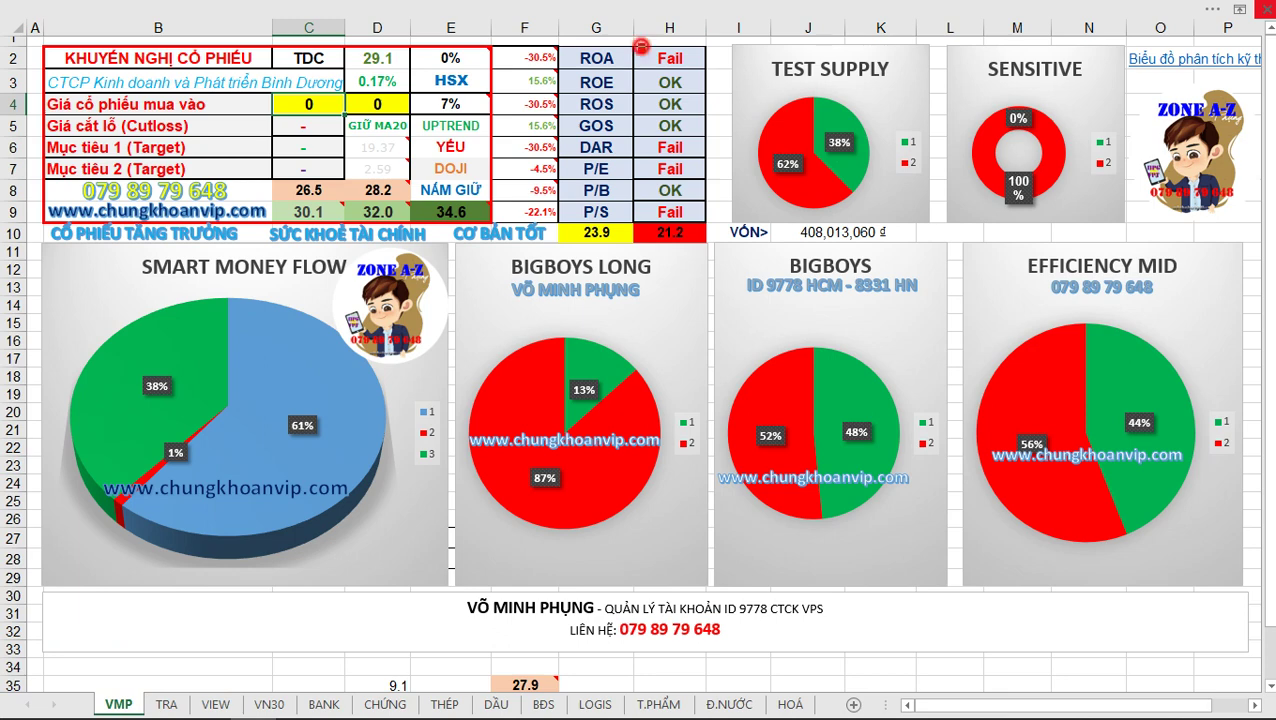
left_click_drag(640, 46, 700, 219)
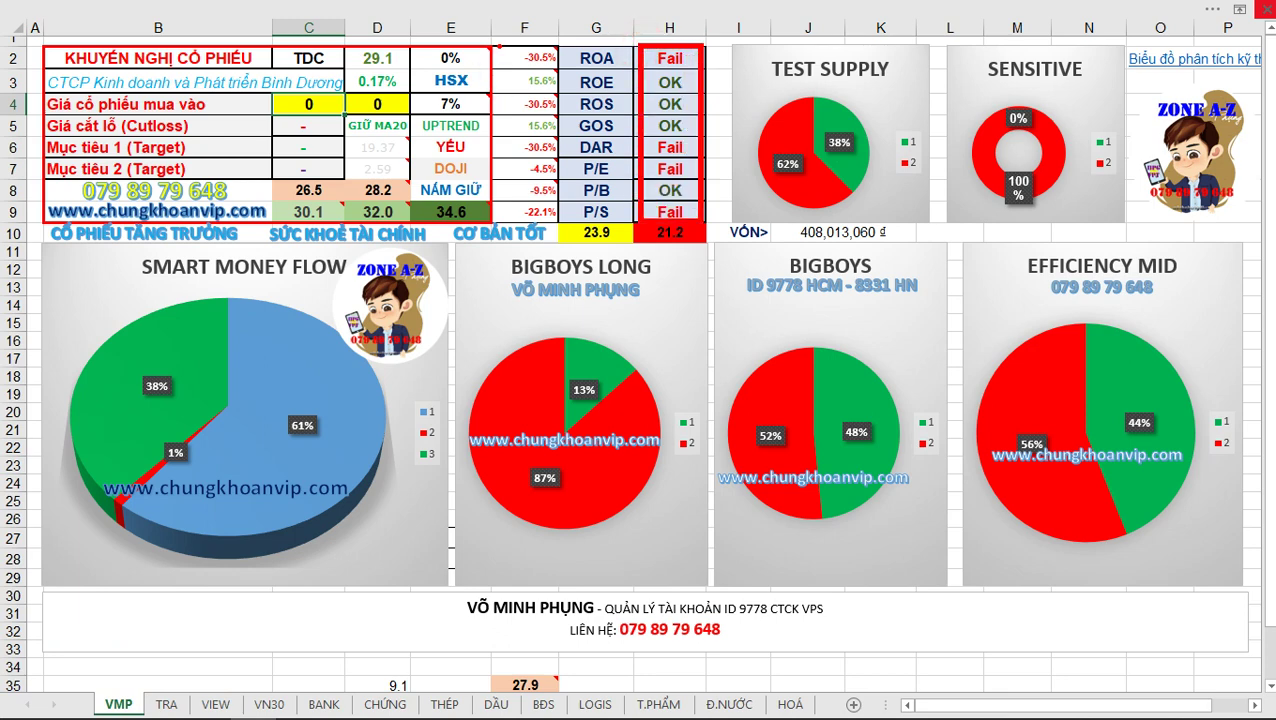
mouse_move(500, 46)
left_mouse_down()
mouse_move(498, 172)
mouse_move(567, 60)
mouse_move(500, 220)
left_mouse_up()
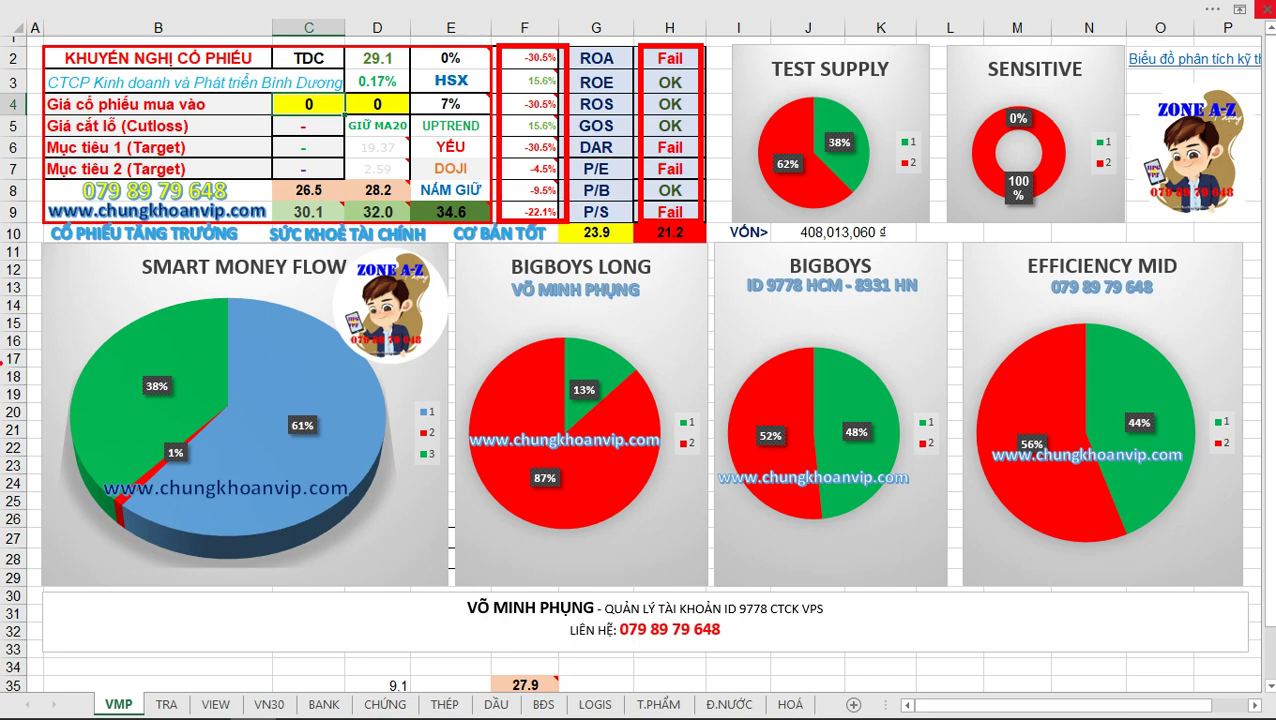
mouse_move(121, 249)
left_mouse_down()
mouse_move(368, 262)
mouse_move(370, 290)
left_mouse_up()
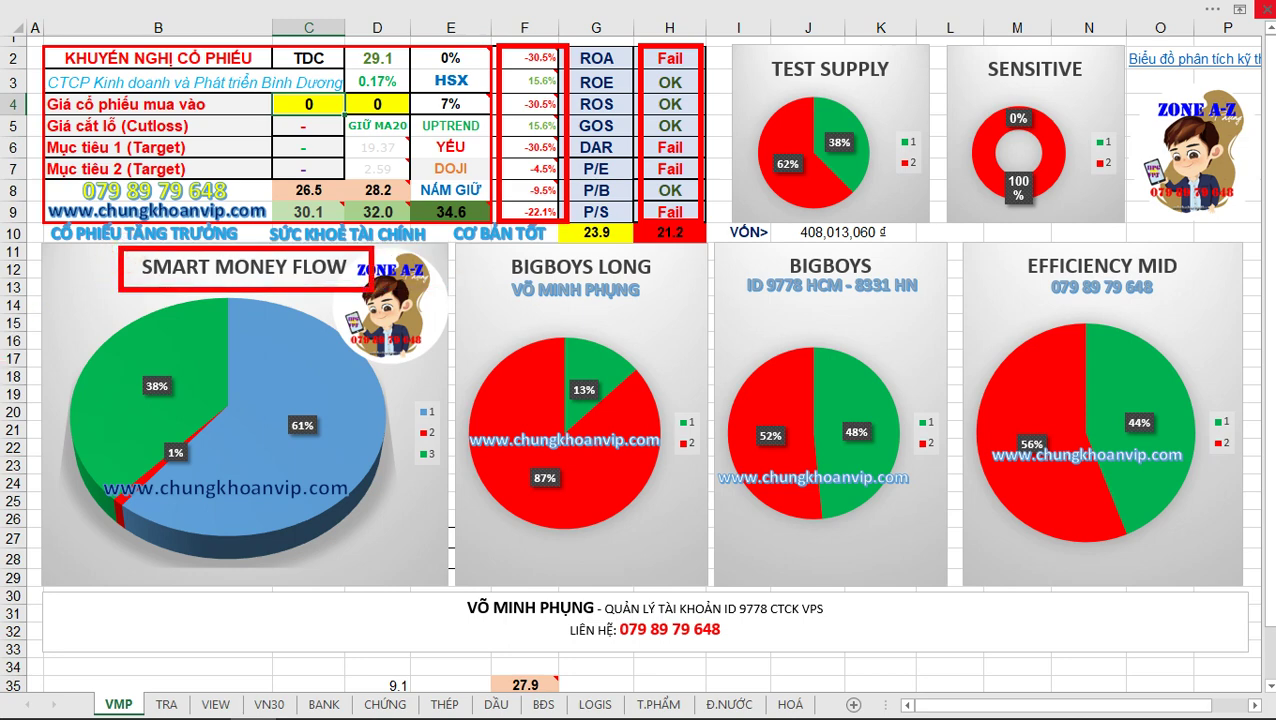
left_click_drag(473, 254, 936, 316)
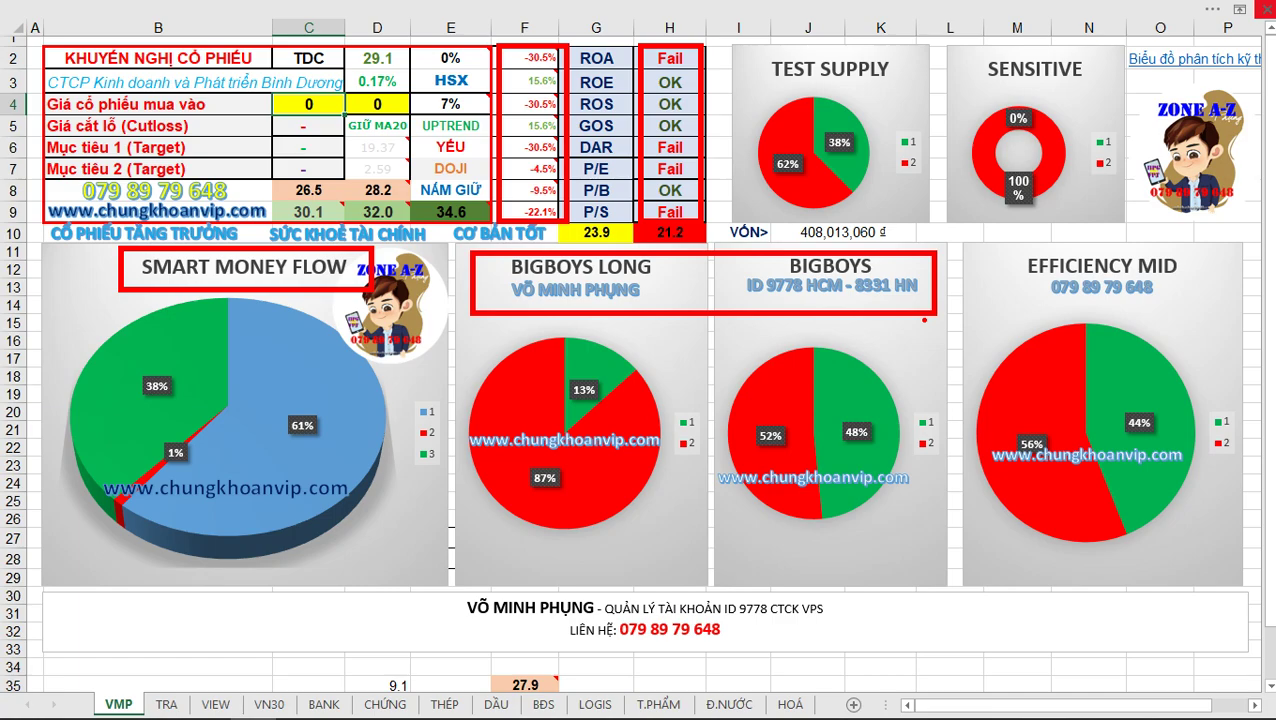
key("Escape")
- Check the YouTube replay chat for stock questions and review the bank ratings on the Excel BANK sheet
key("alt+Tab")
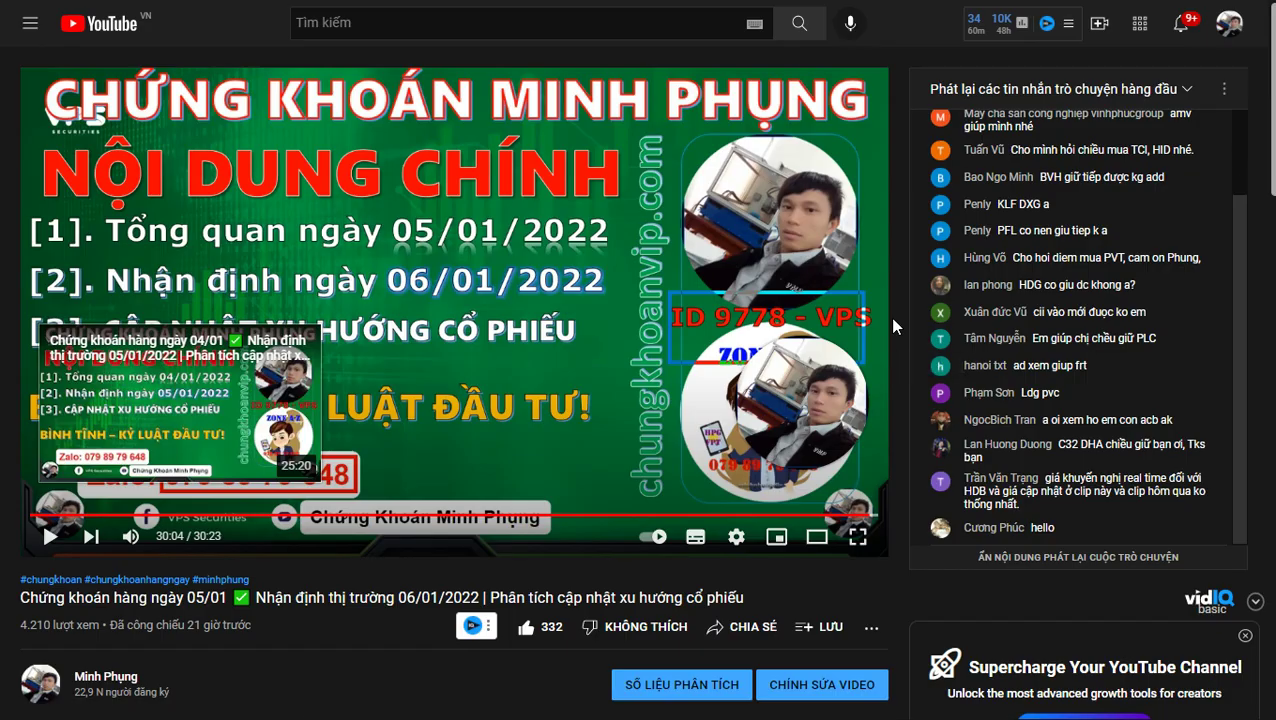
key("alt+Tab")
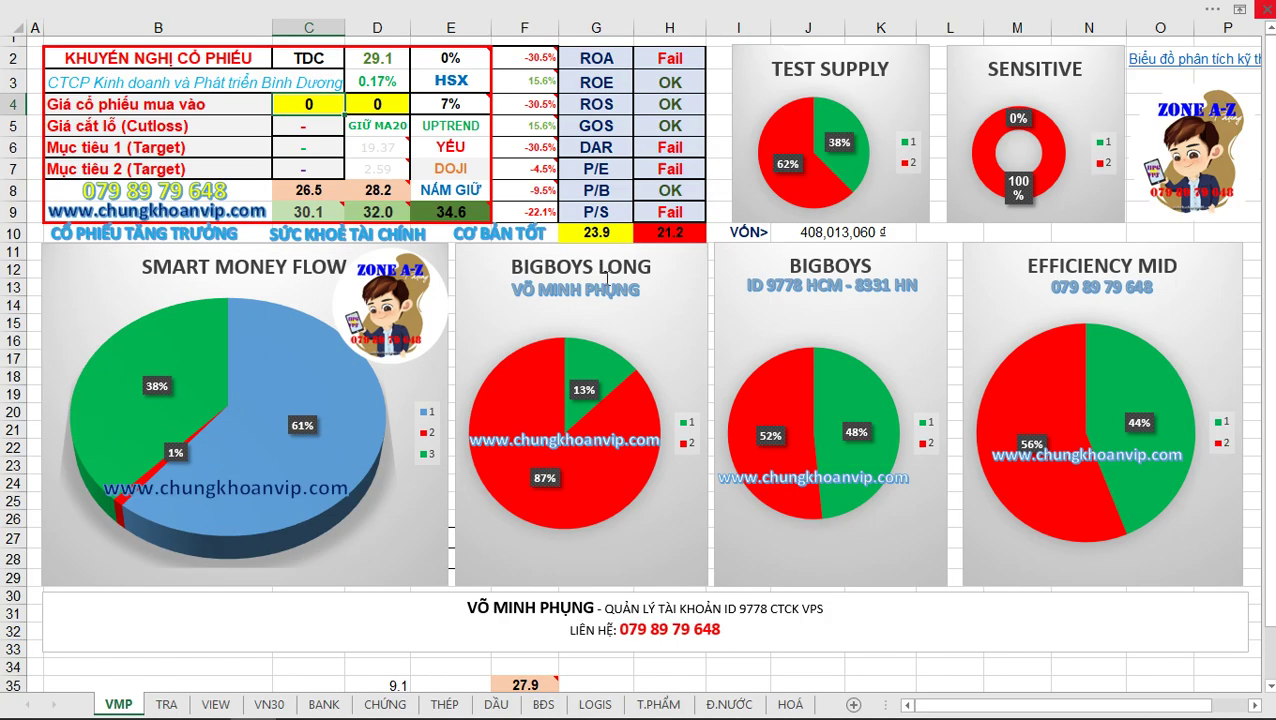
left_click(322, 704)
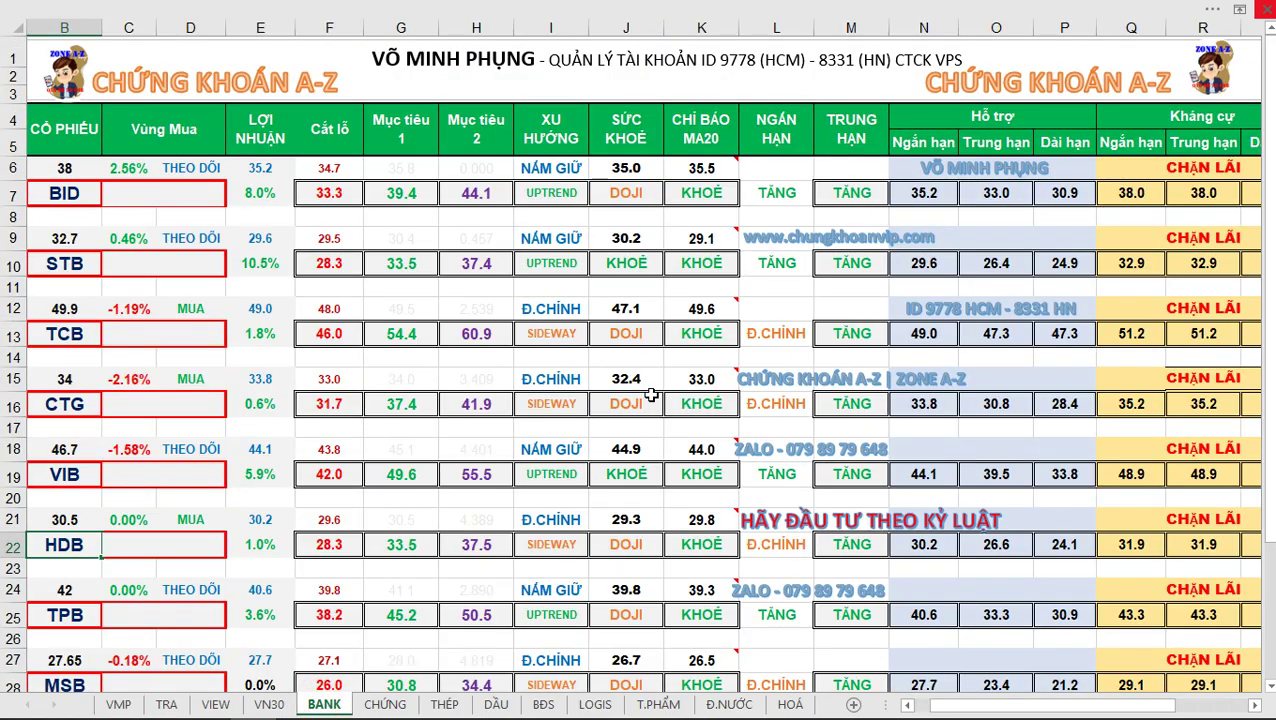
key("alt+Tab")
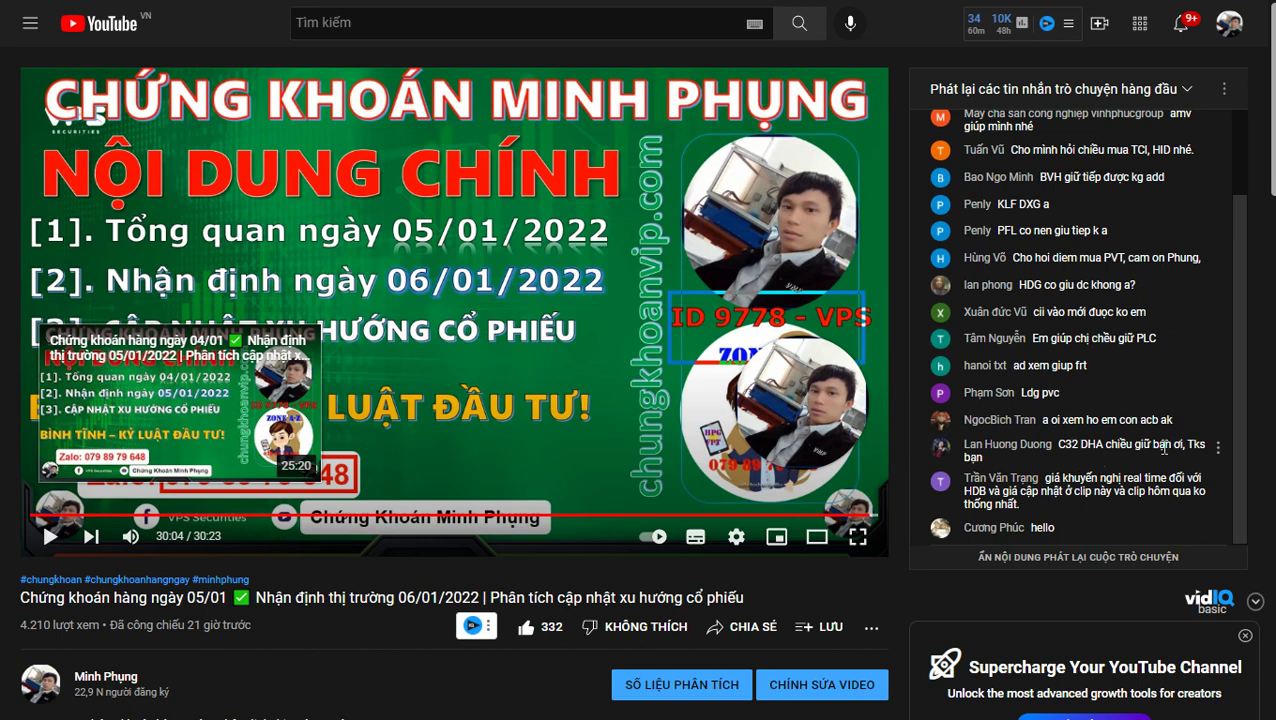
- Switch to FireAnt, load the C32 daily chart, and examine its candles from October onward
key("alt+Tab")
key("alt+Tab")
key("alt+Tab")
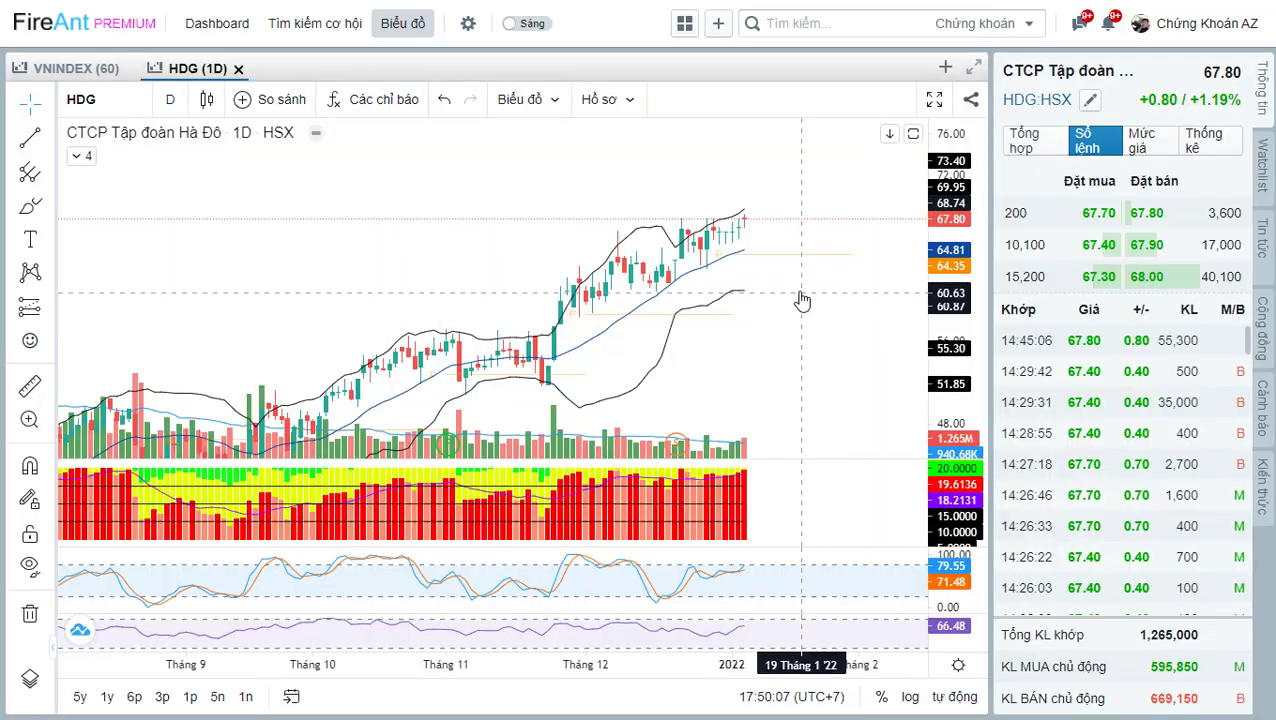
type("Q")
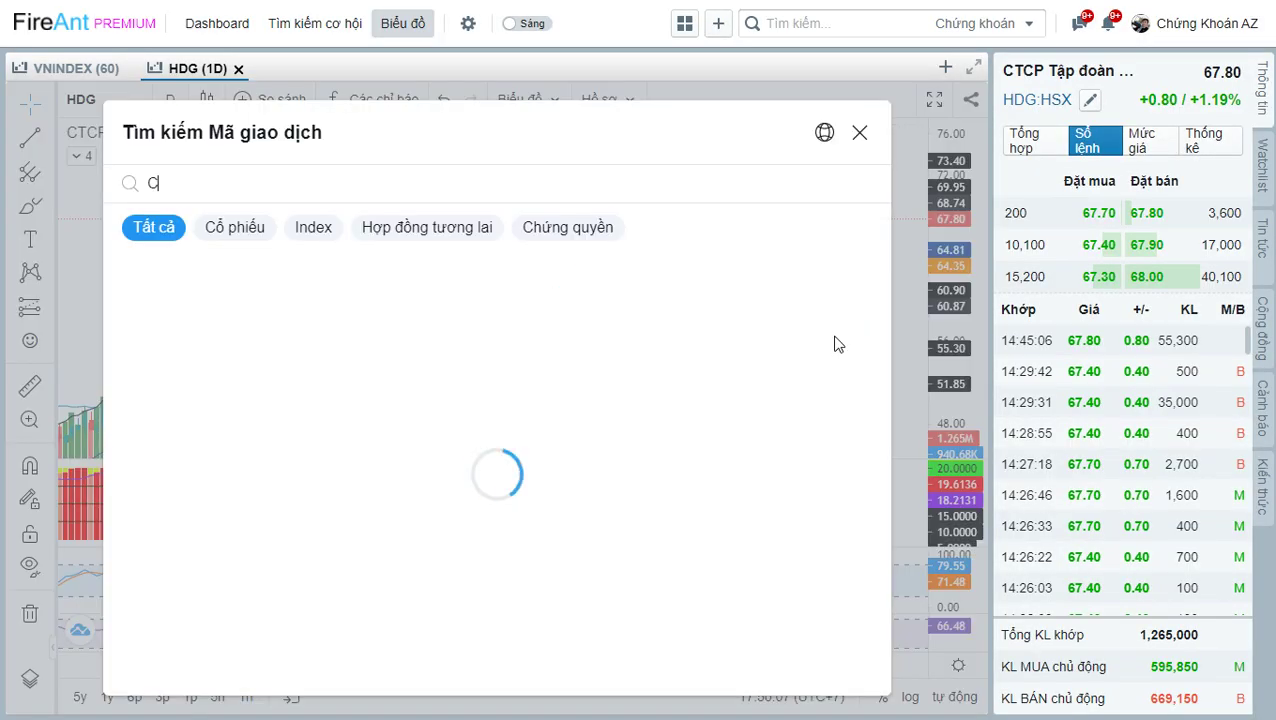
type("32")
key("Return")
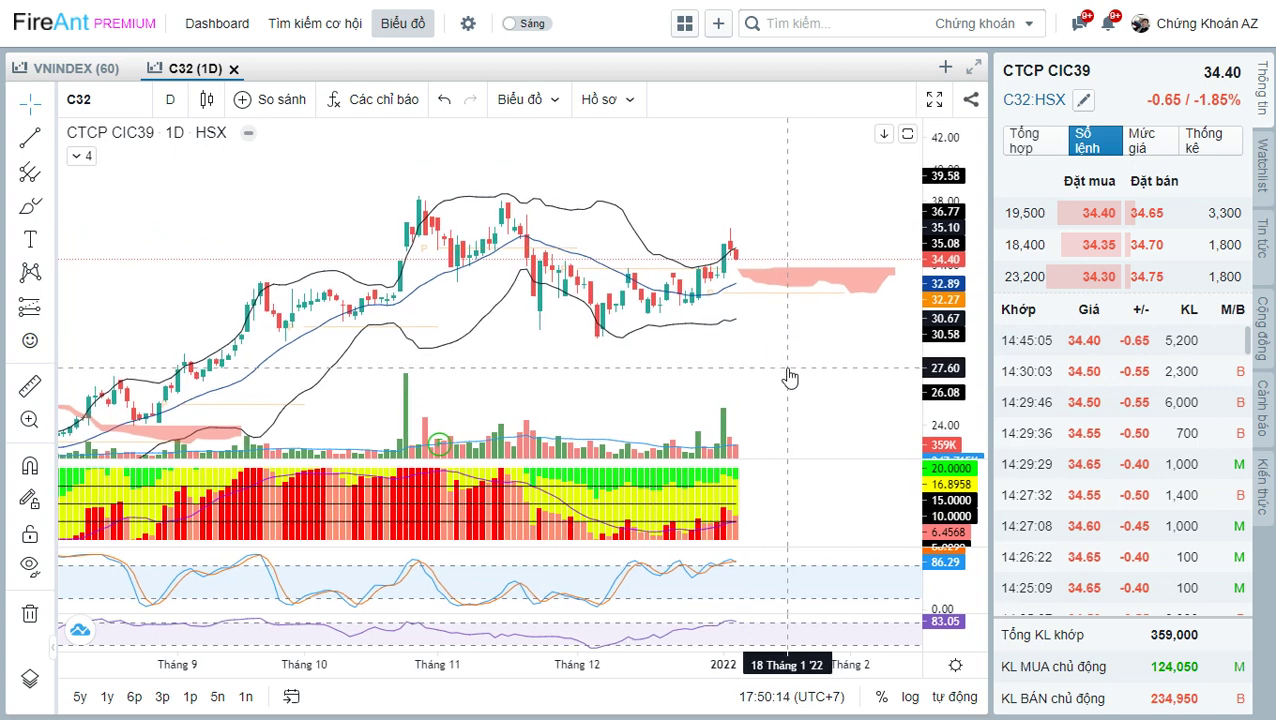
scroll(823, 335, "up", 1)
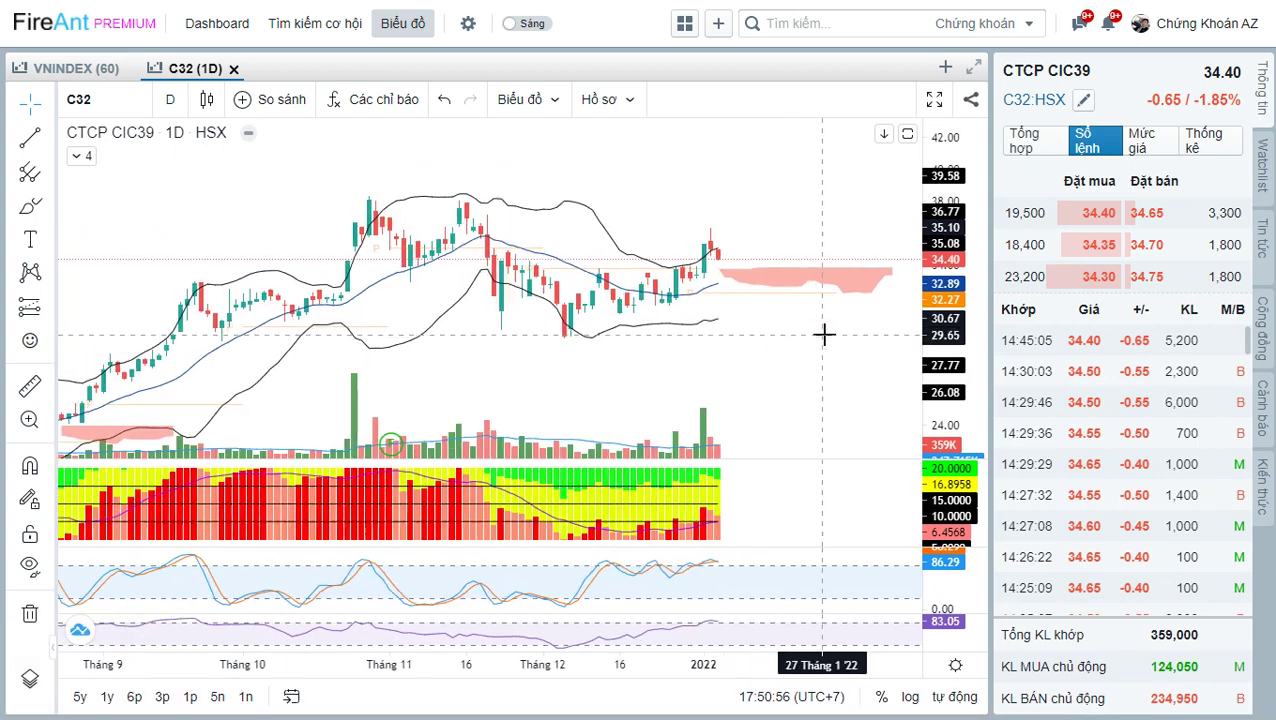
scroll(823, 335, "up", 1)
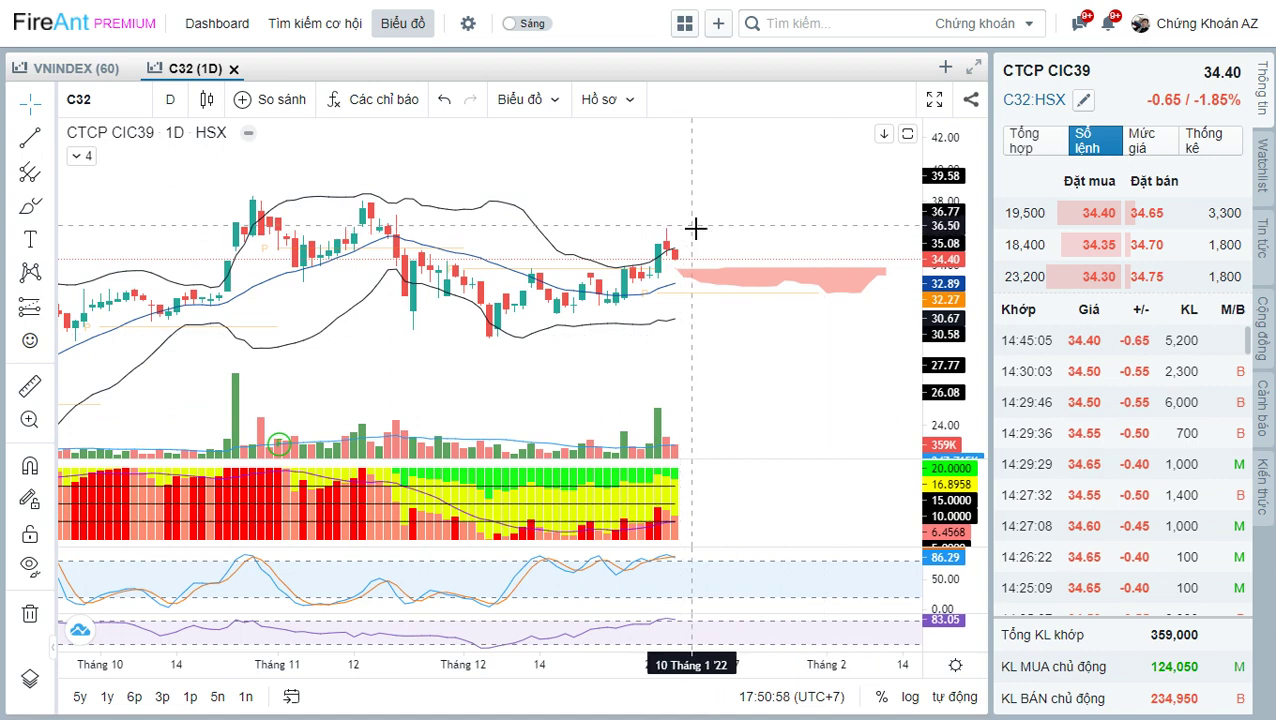
- Box the mid-December, late-December and early-January price peaks on the C32 chart
left_click_drag(706, 313, 755, 314)
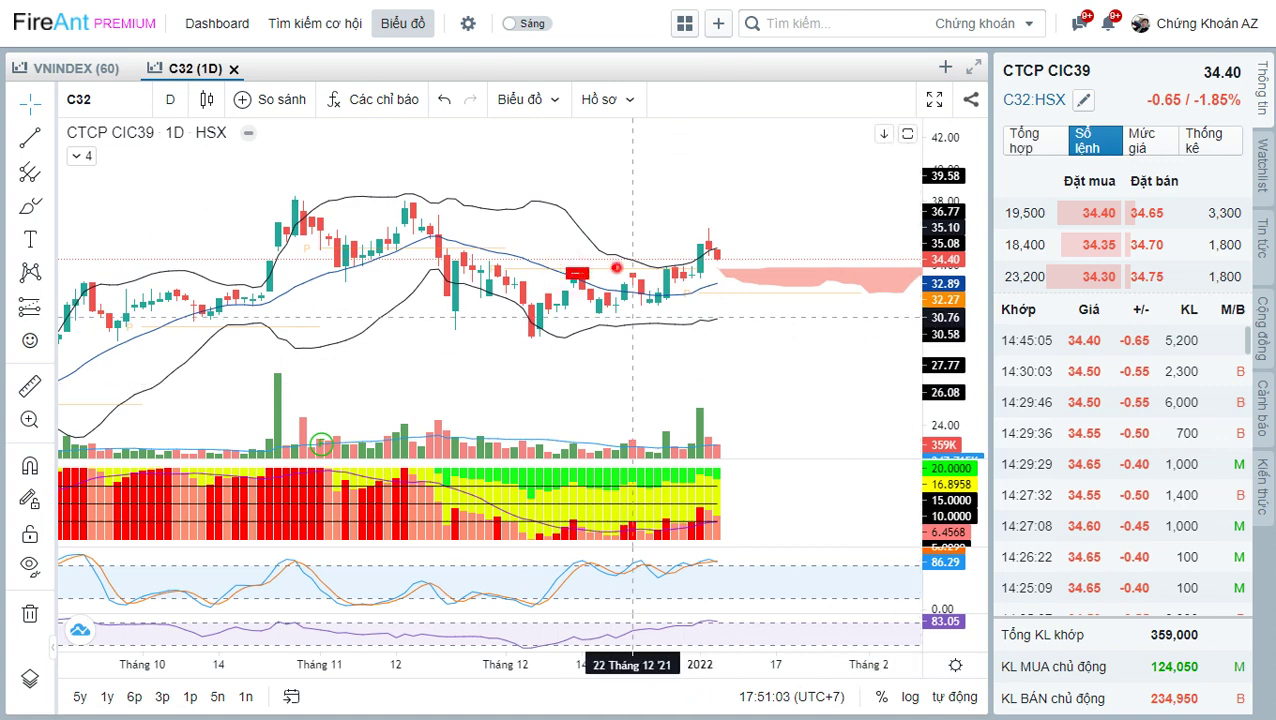
left_click(617, 267)
left_click(686, 234)
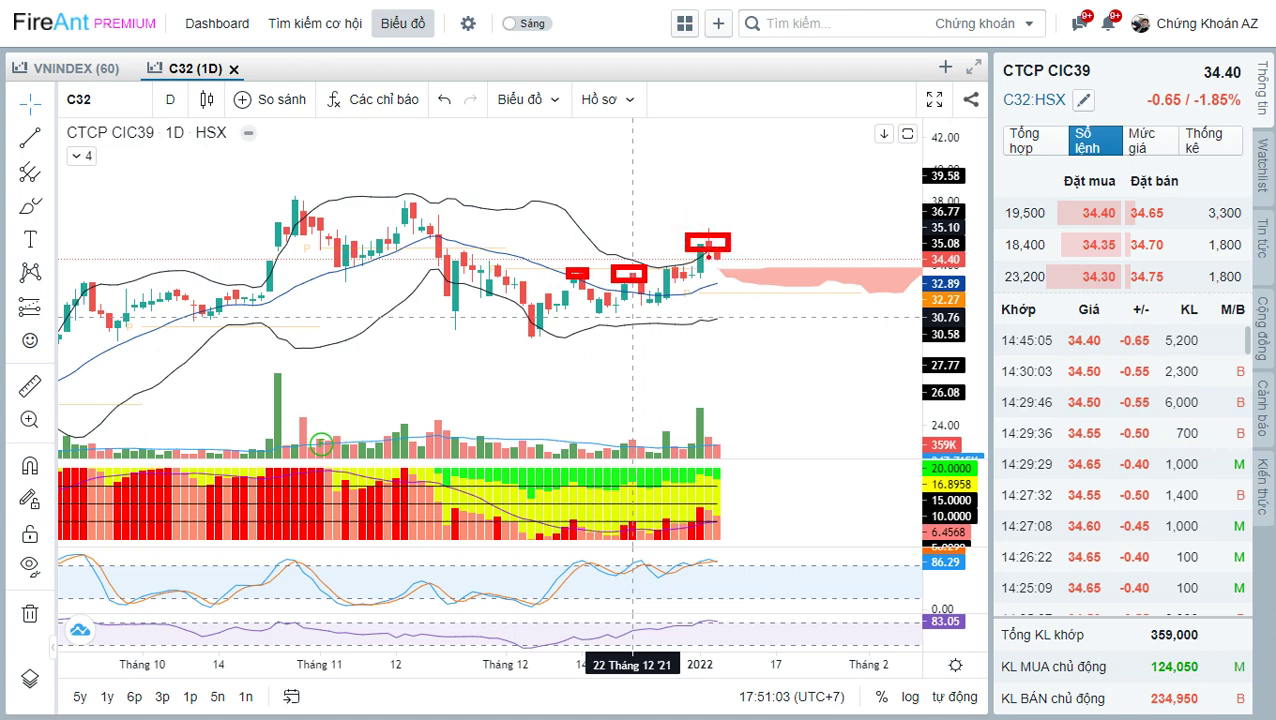
key("Escape")
- Sketch a C32 support line at about 32.8 with pullback and rebound strokes, and box the resistance zone across the November highs
key("ctrl+2")
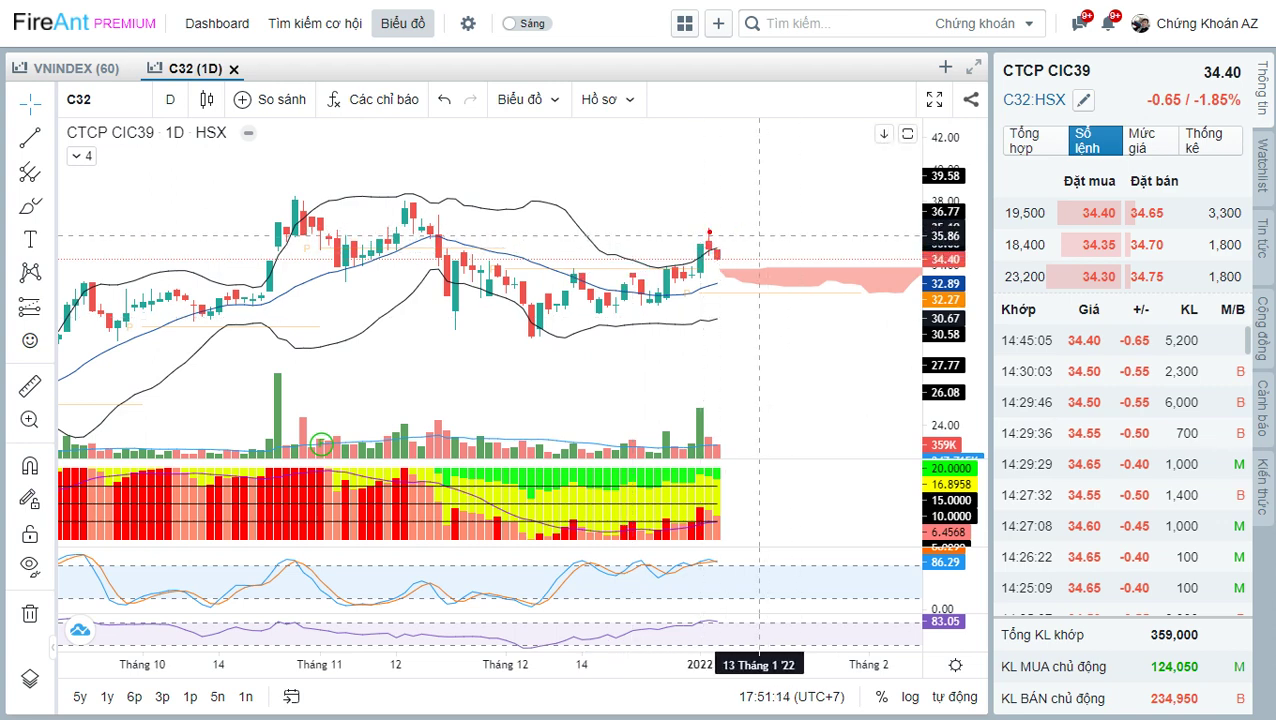
mouse_move(709, 230)
left_mouse_down()
mouse_move(692, 222)
mouse_move(709, 238)
left_mouse_up()
left_click(736, 236)
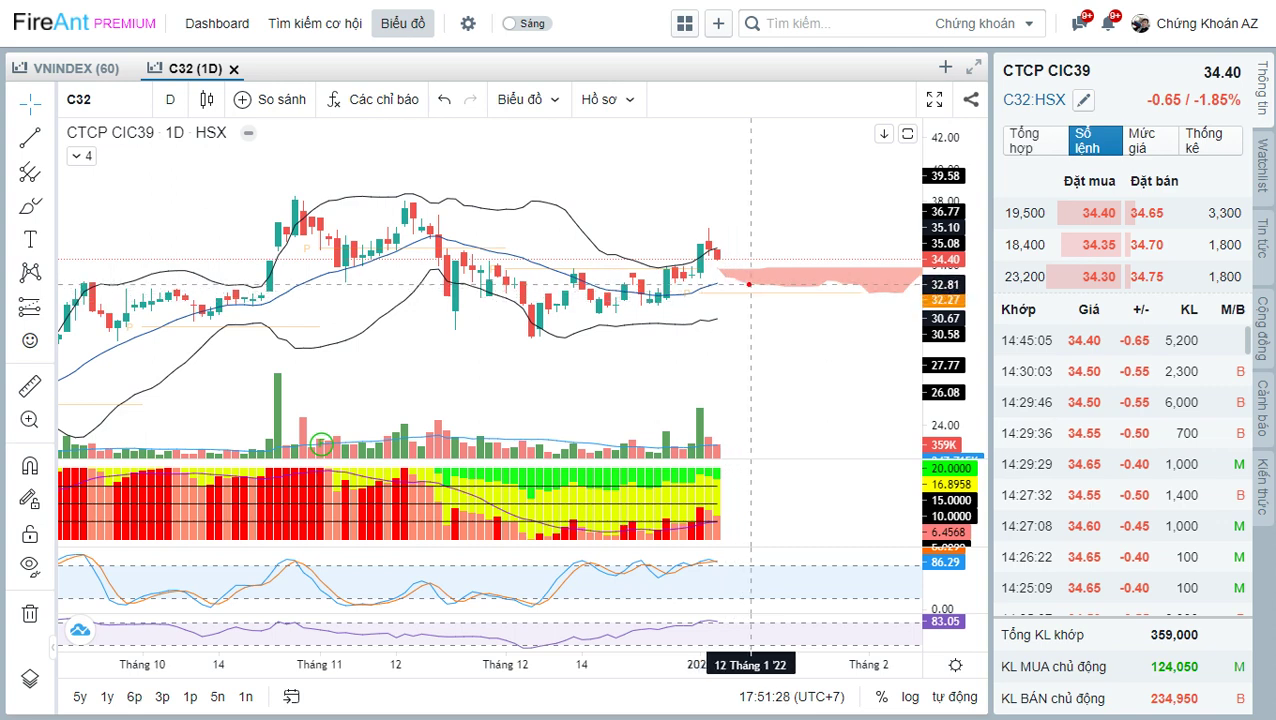
left_click_drag(720, 284, 768, 284)
left_click_drag(708, 232, 733, 272)
left_click_drag(766, 223, 738, 272)
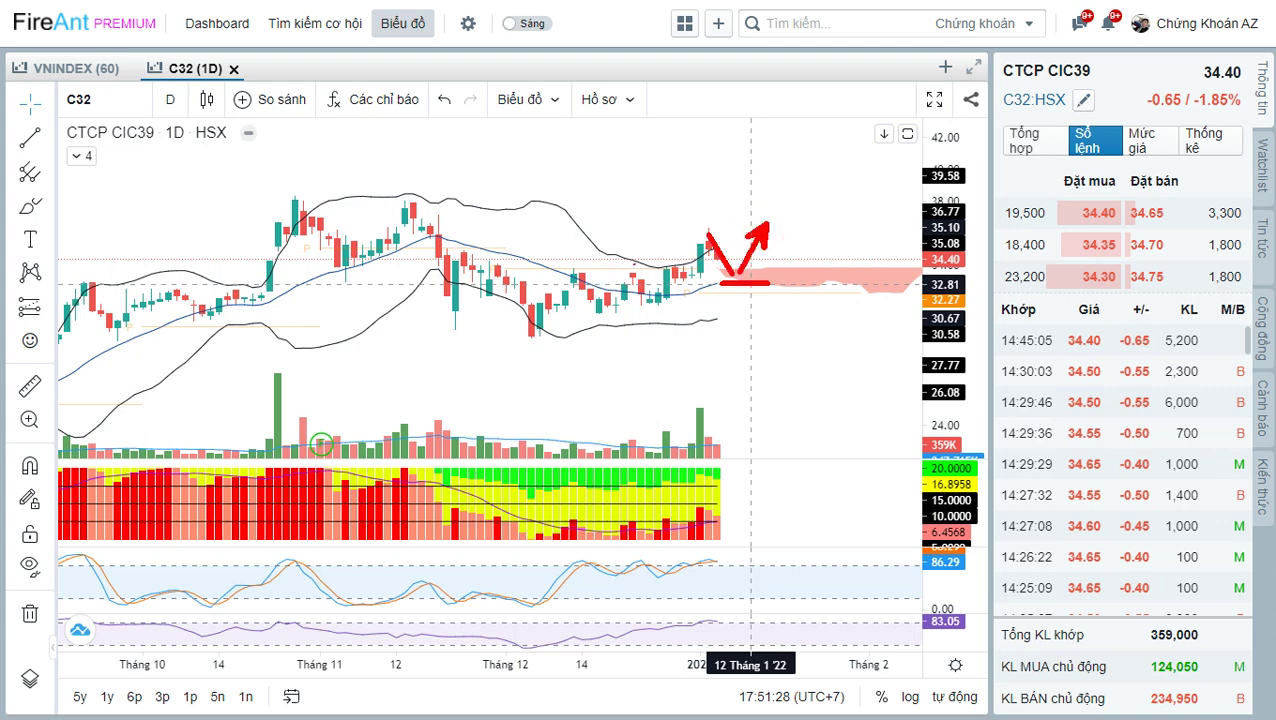
left_click_drag(276, 191, 861, 213)
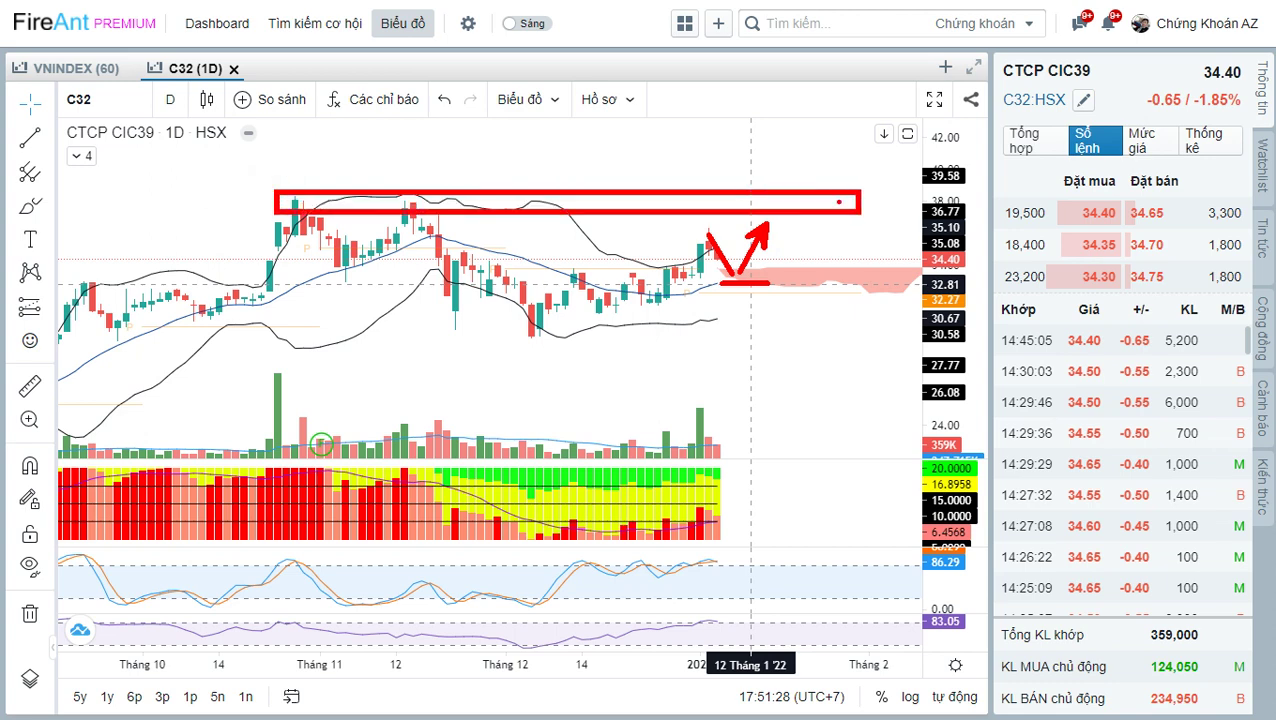
key("Escape")
left_click(805, 178)
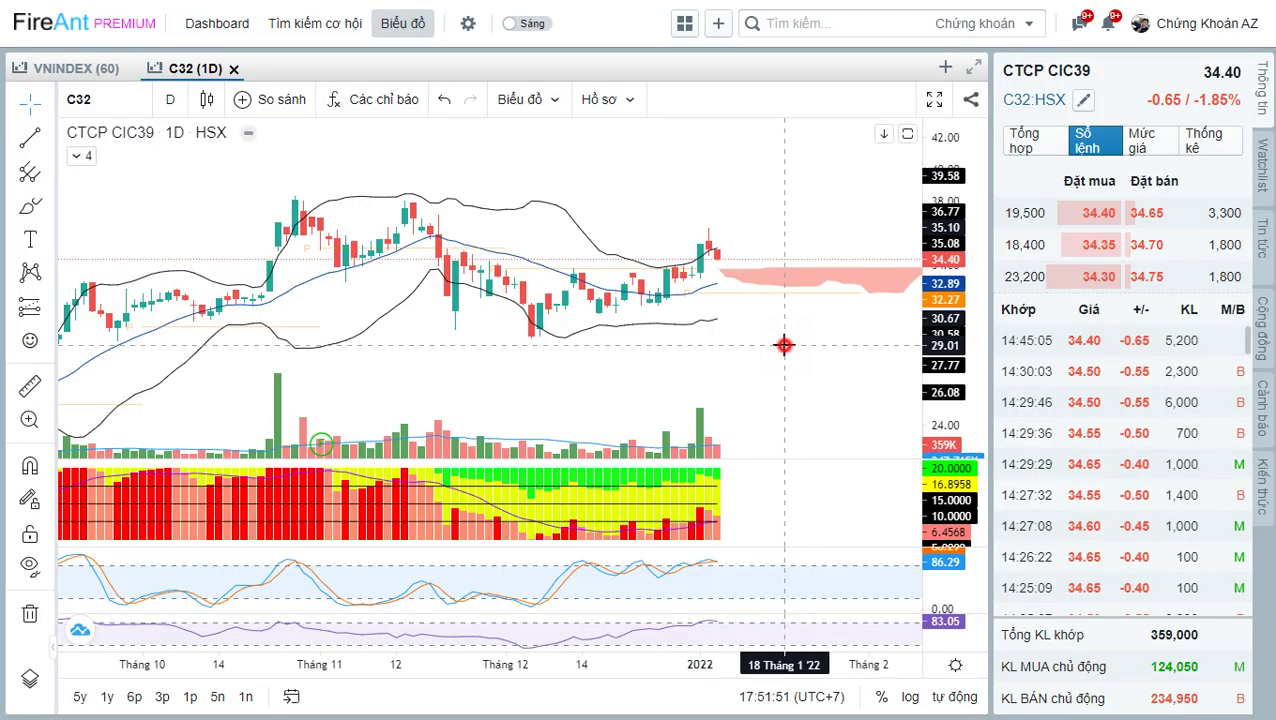
- Load the DHA daily chart and box its early-December, late-December and early-January pullback lows
type("dha")
key("Return")
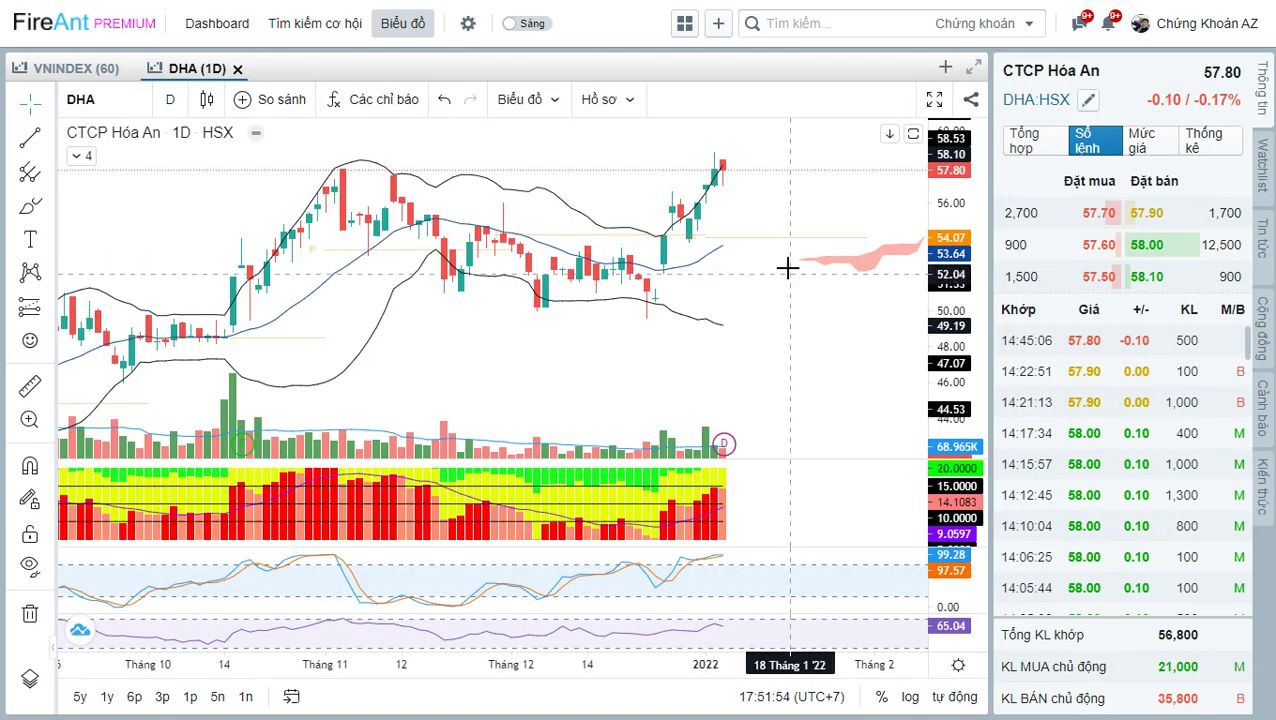
left_click_drag(789, 273, 801, 327)
scroll(804, 336, "down", 1)
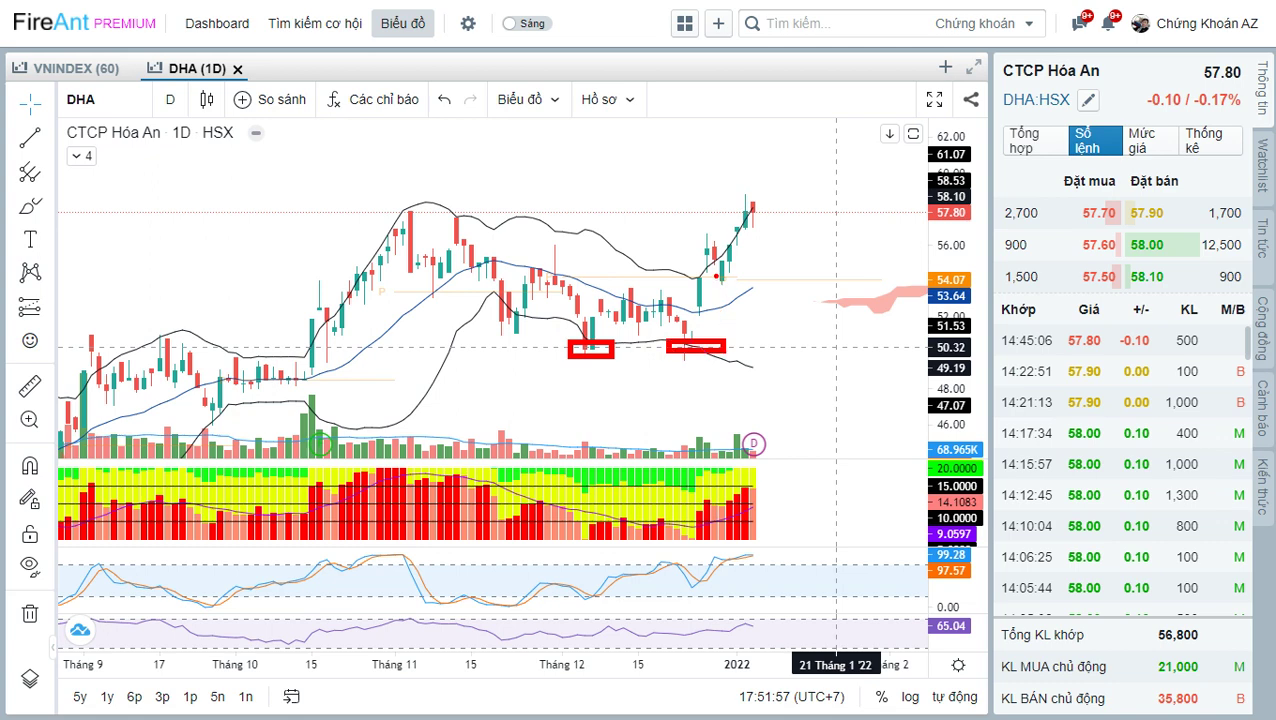
left_click_drag(716, 271, 746, 285)
- Box the DHA resistance zone from the November highs to the latest candles, mark those candles, and add the price label 61 above
left_click_drag(392, 209, 760, 213)
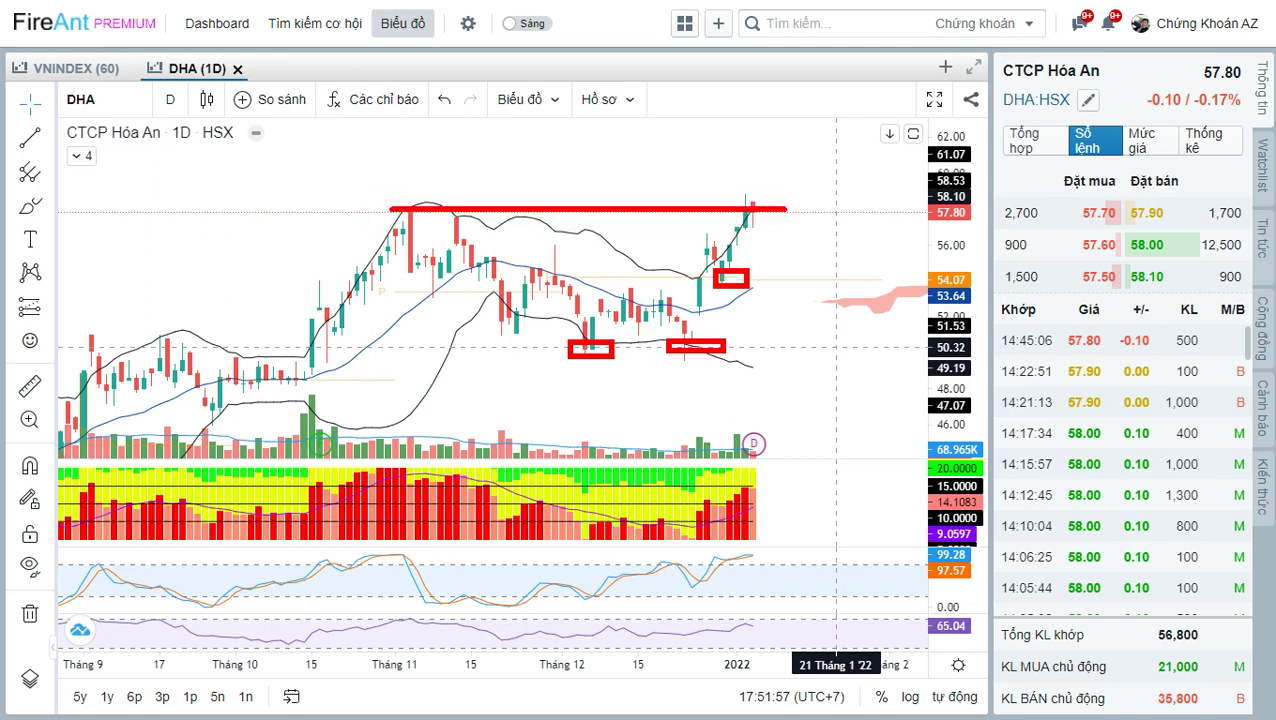
left_click_drag(392, 210, 772, 226)
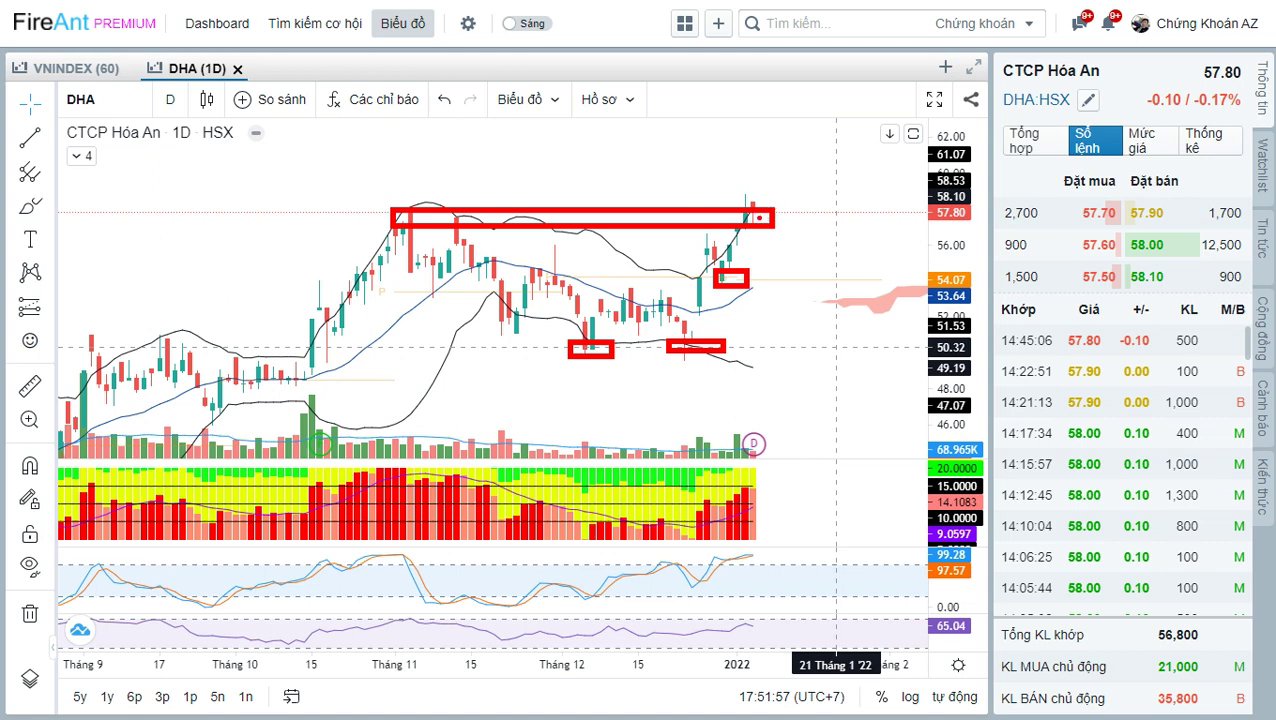
left_click_drag(755, 207, 775, 243)
left_click(807, 167)
left_click(816, 144)
type("61")
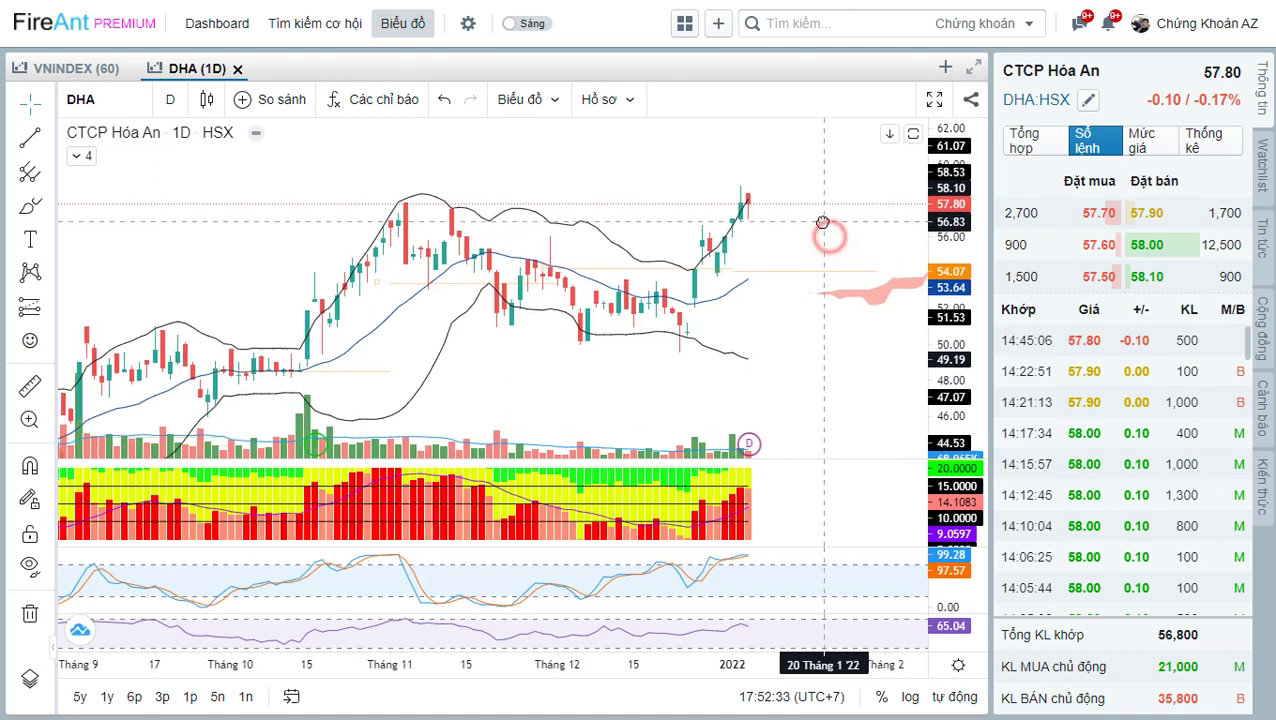
- Switch to Excel and replace BID with C32 and STB with DHA in the stock column of the BANK sheet
key("alt+Tab")
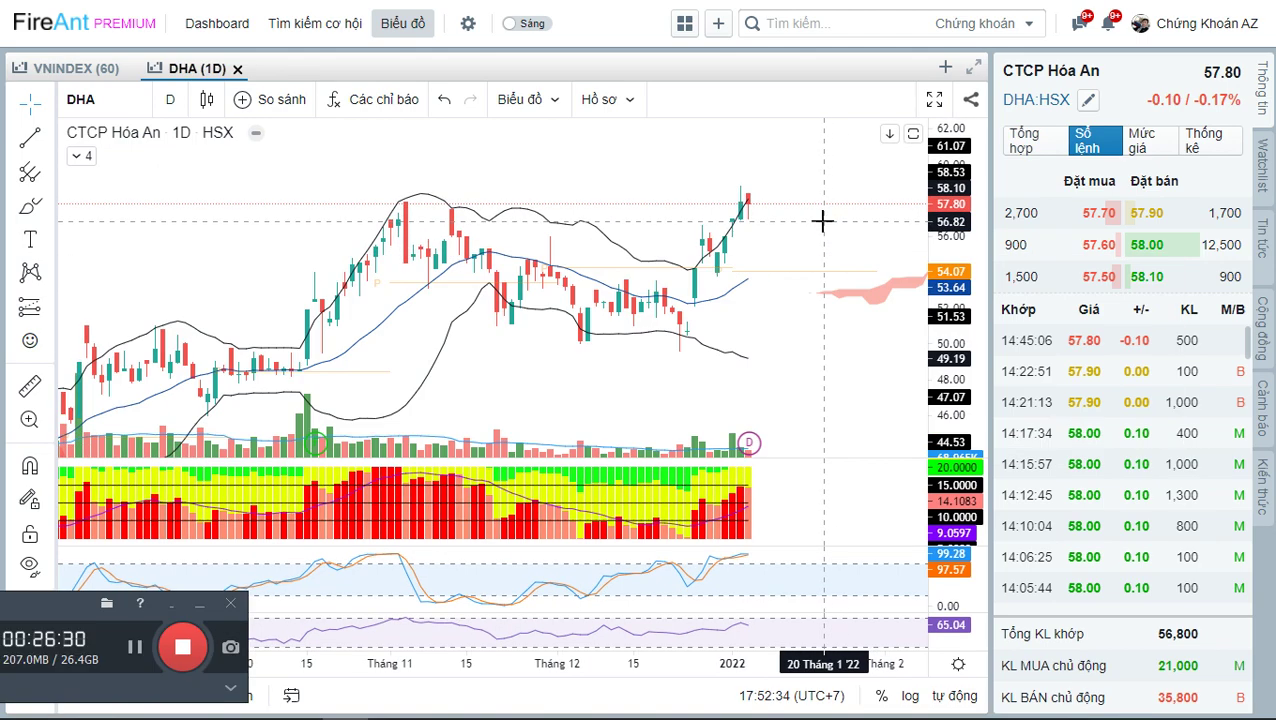
key("alt+Tab")
key("alt+Tab")
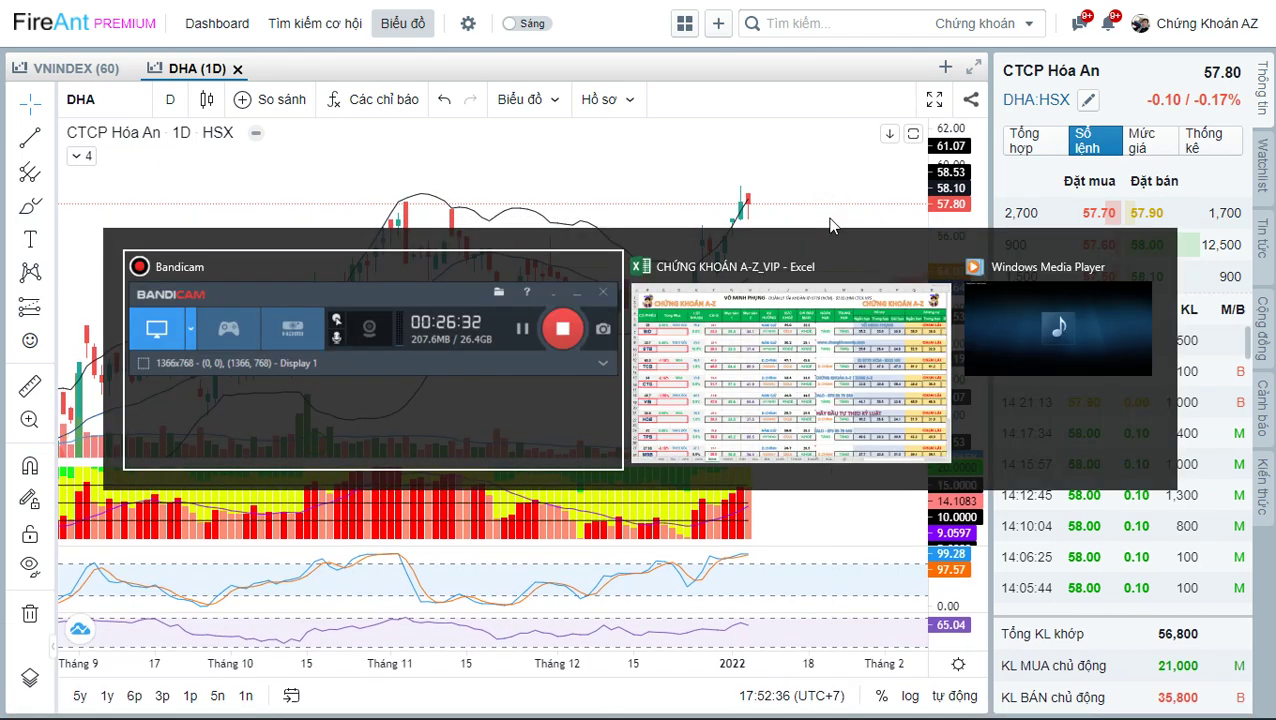
key("alt+Tab")
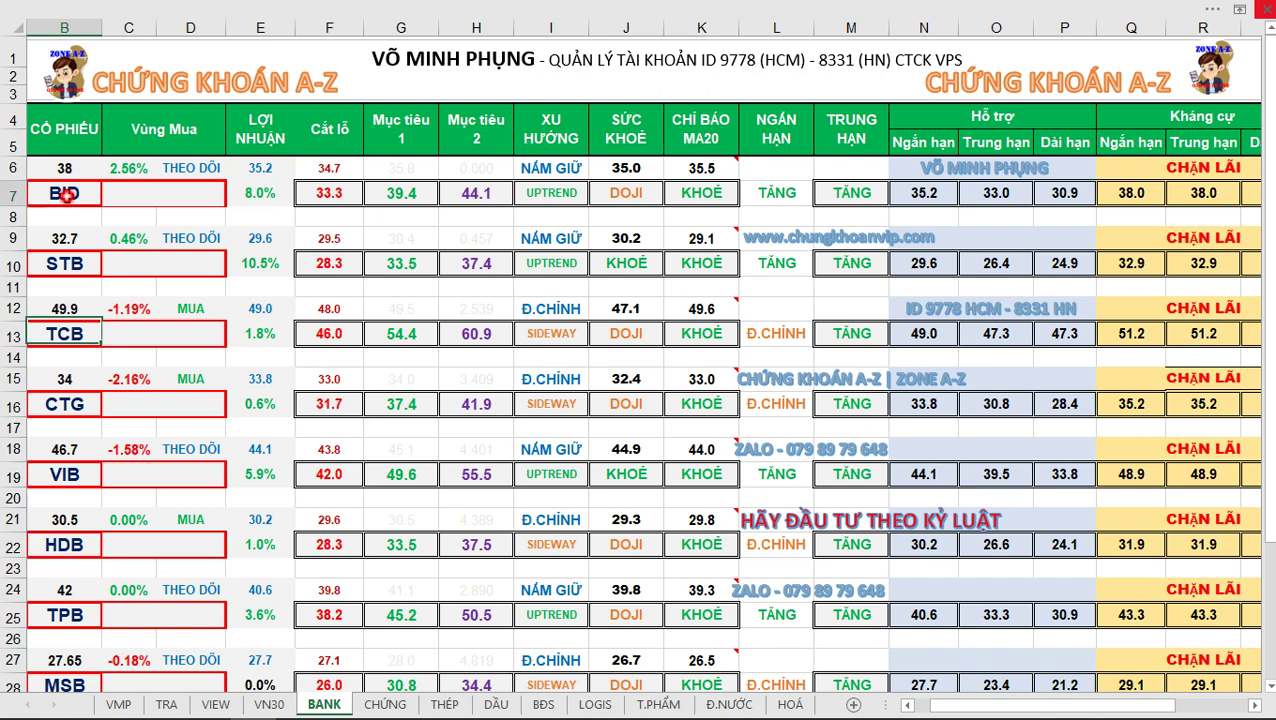
left_click(65, 195)
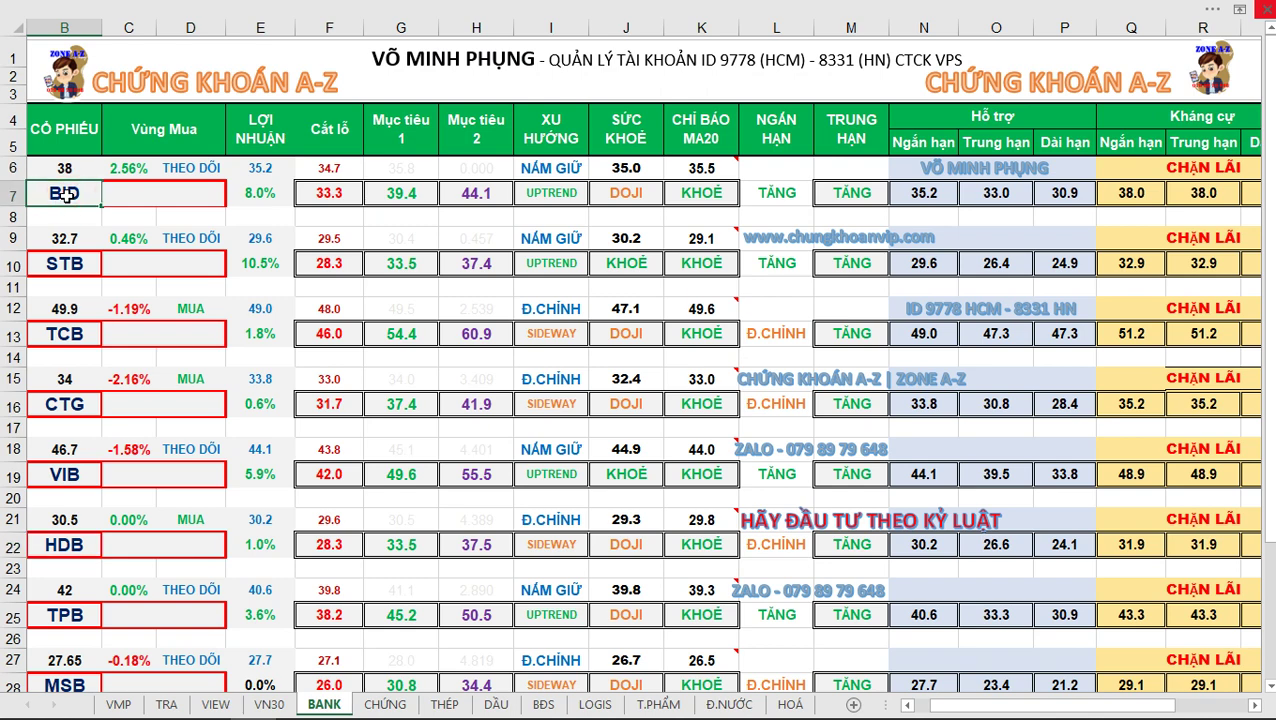
type("C32")
key("Return")
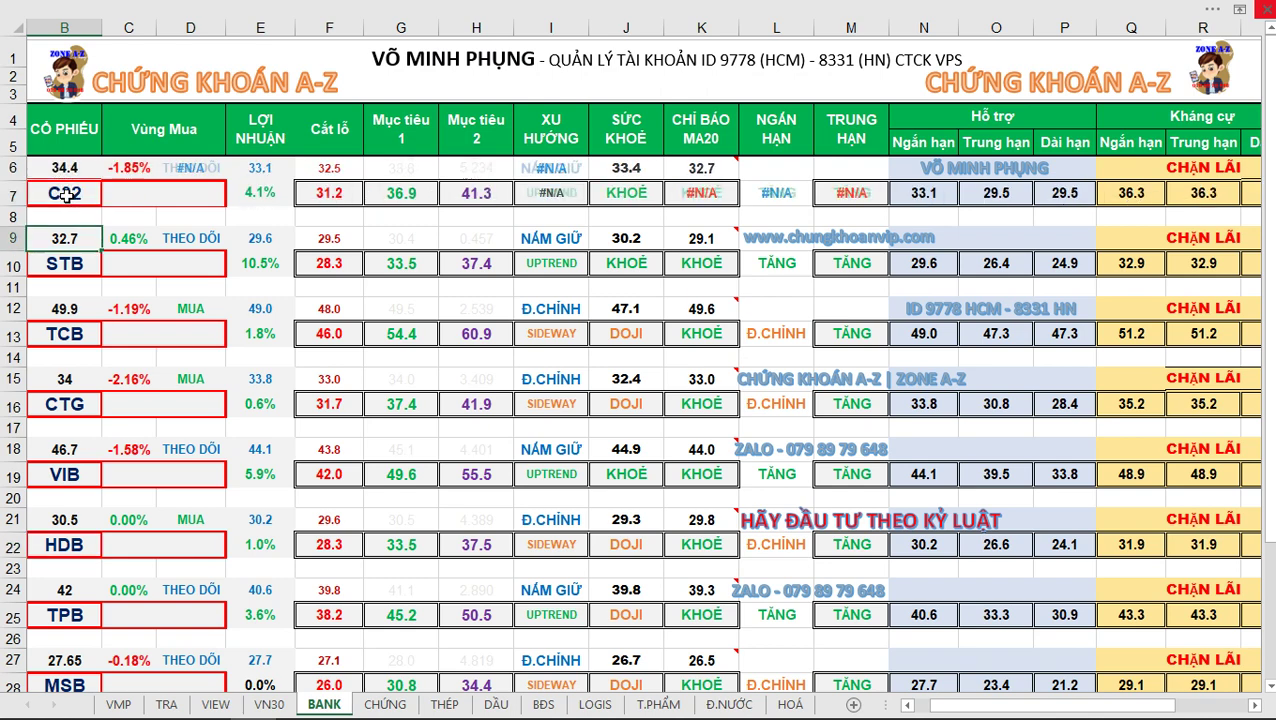
type("DHA")
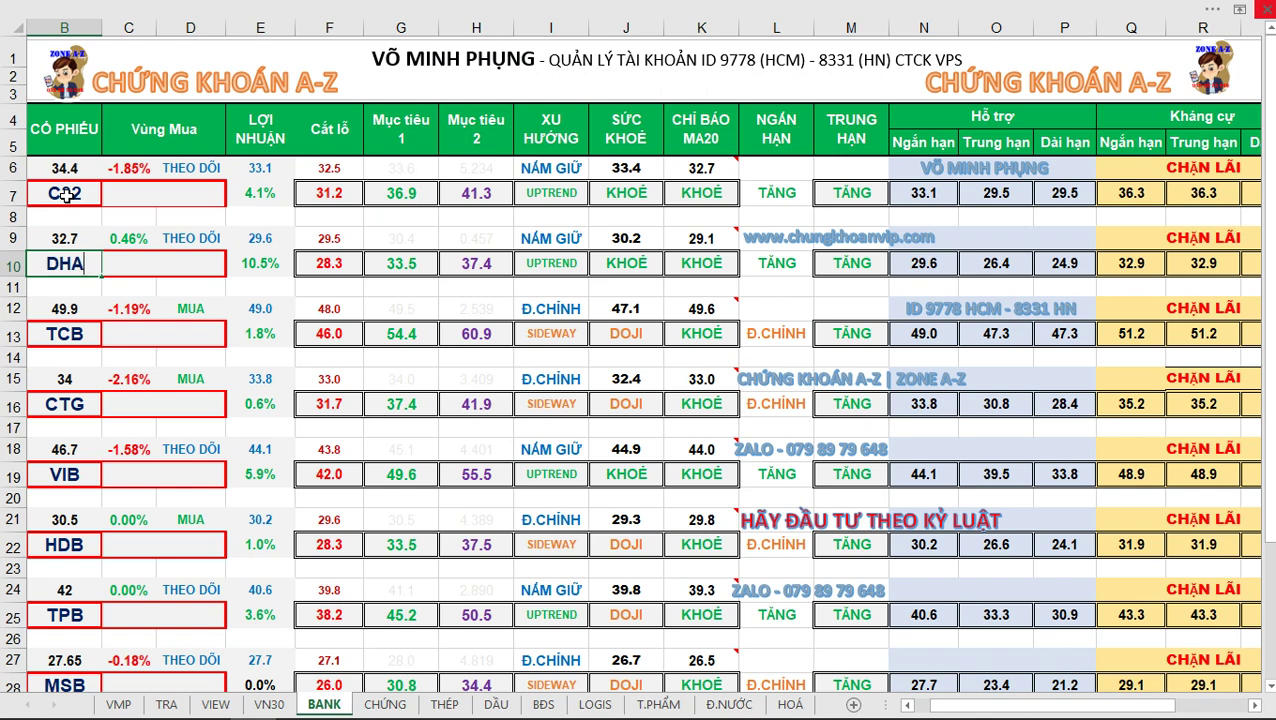
key("Return")
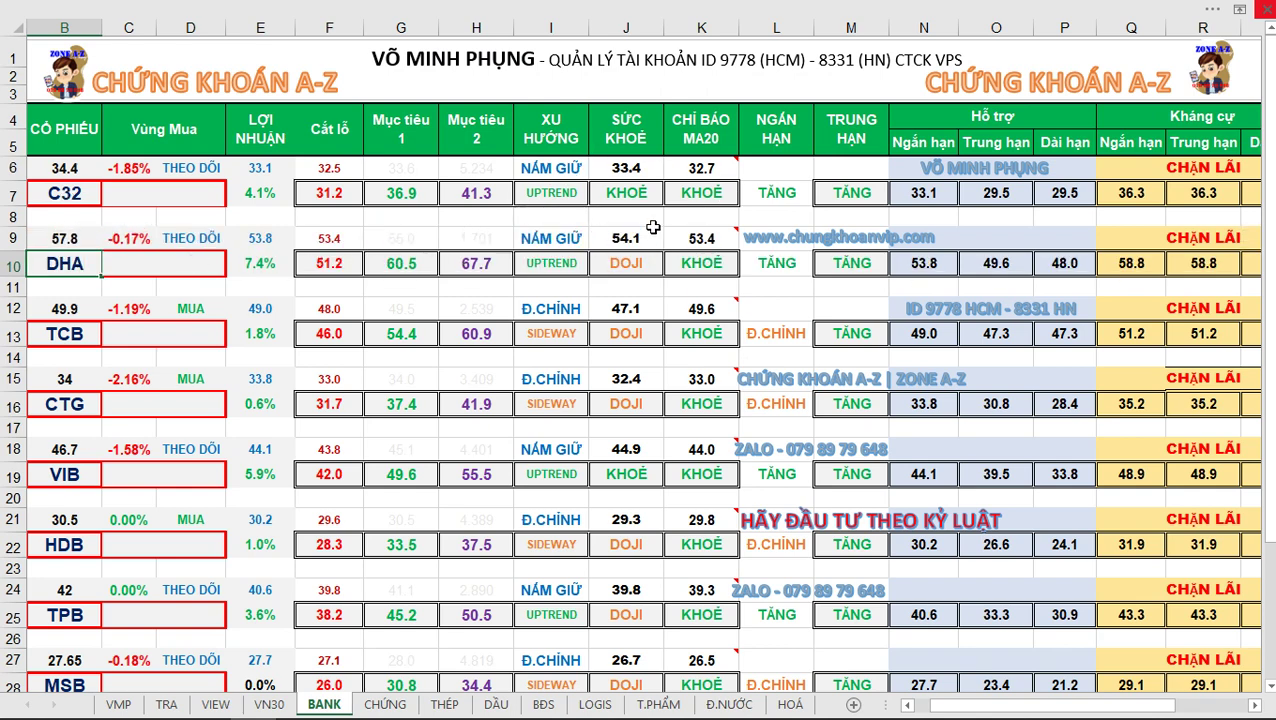
- Check the YouTube replay chat for the next requested ticker and load the ACB daily chart in FireAnt
key("alt+Tab")
left_click_drag(819, 324, 816, 336)
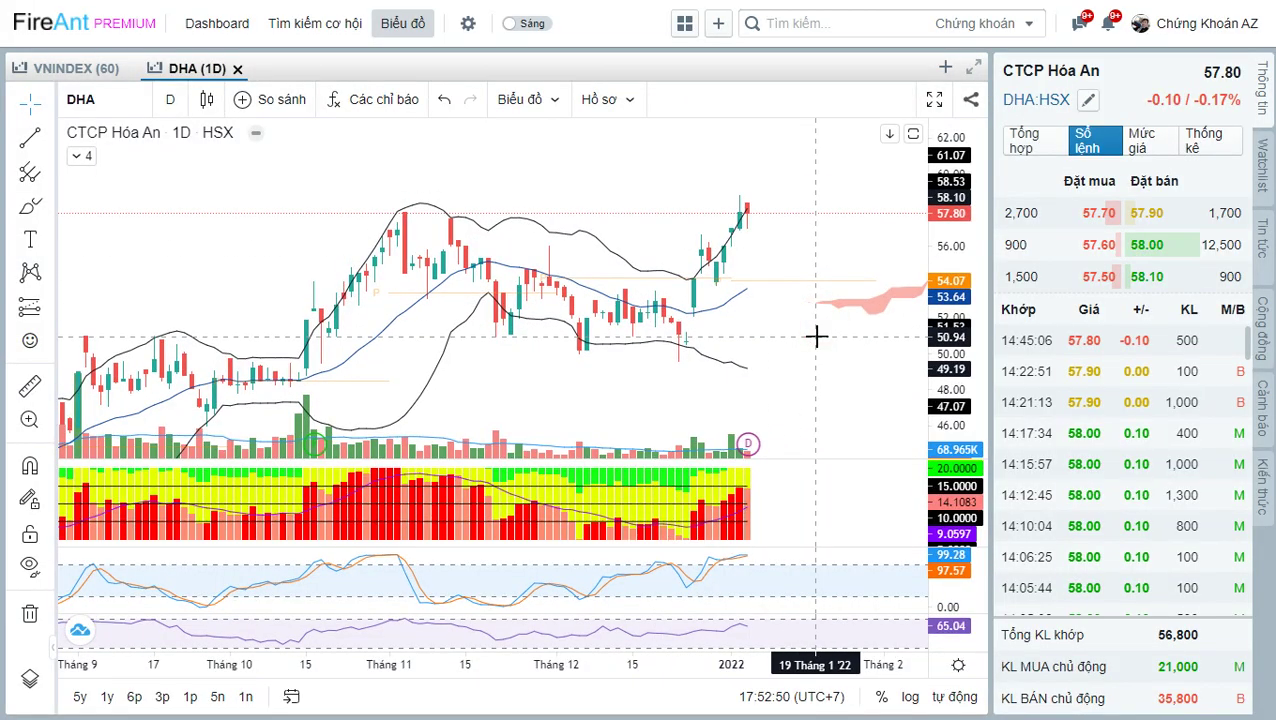
key("alt+Tab")
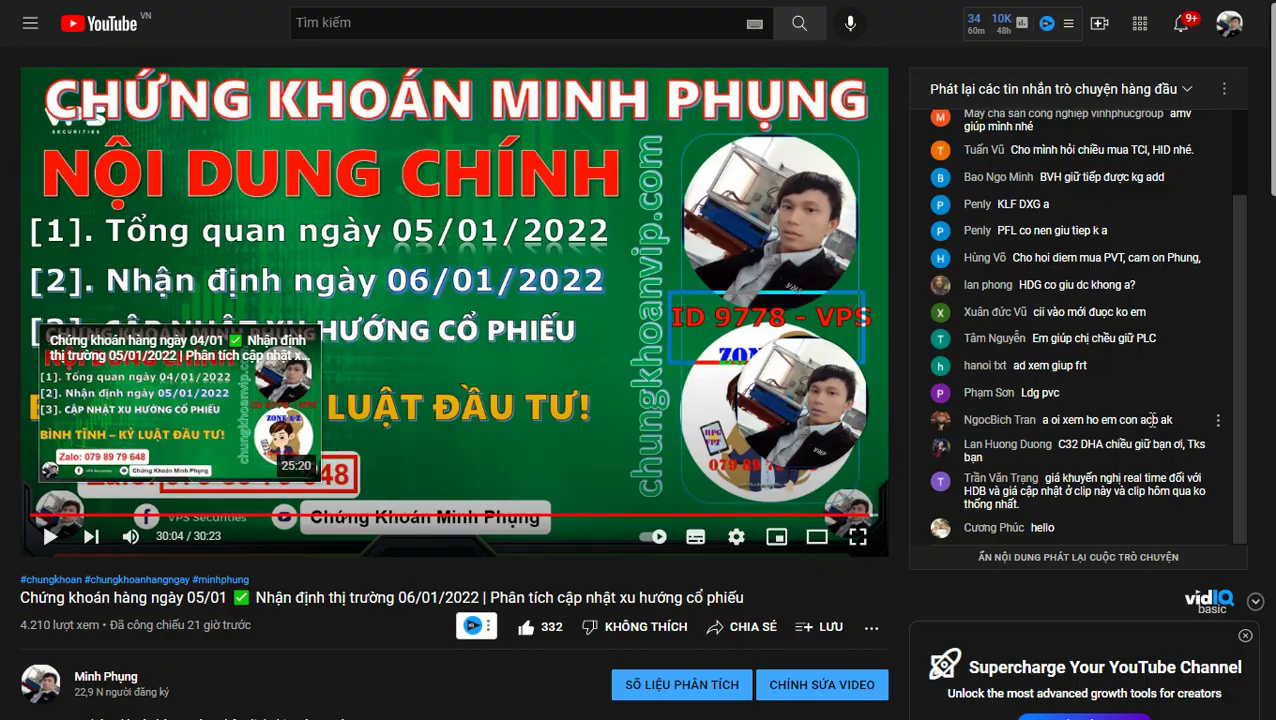
key("alt+Tab")
key("a")
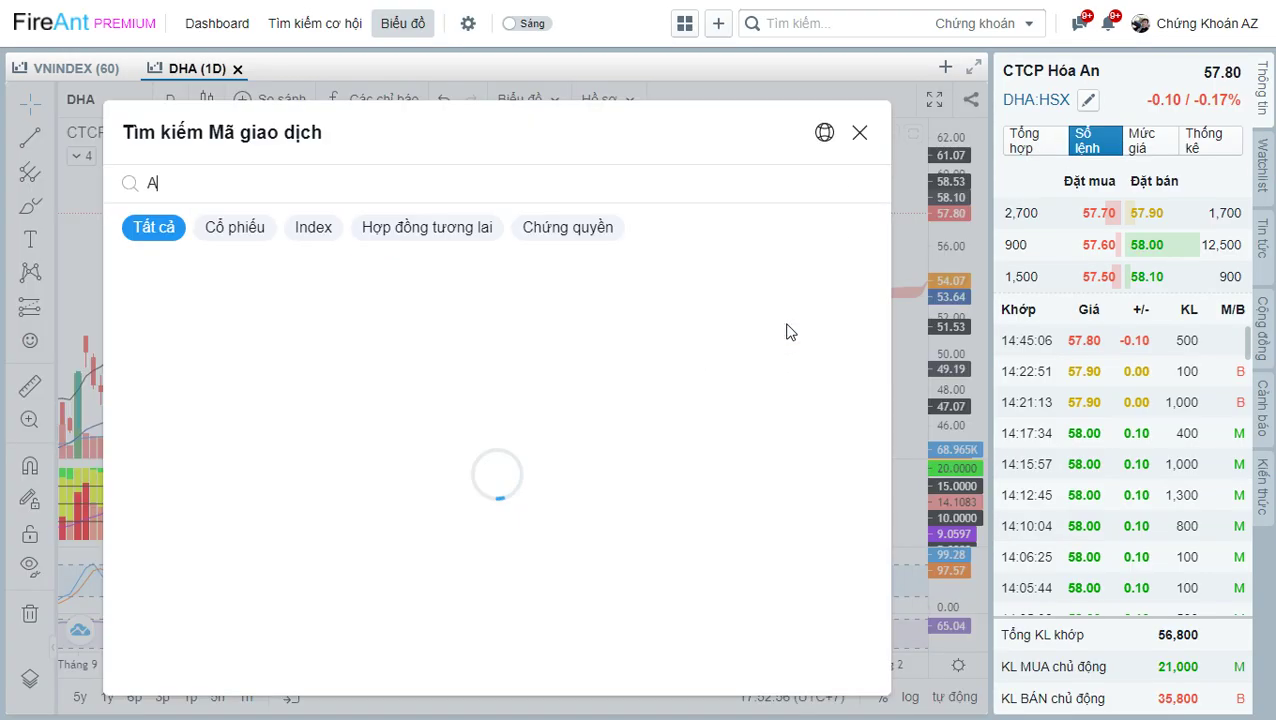
key("Escape")
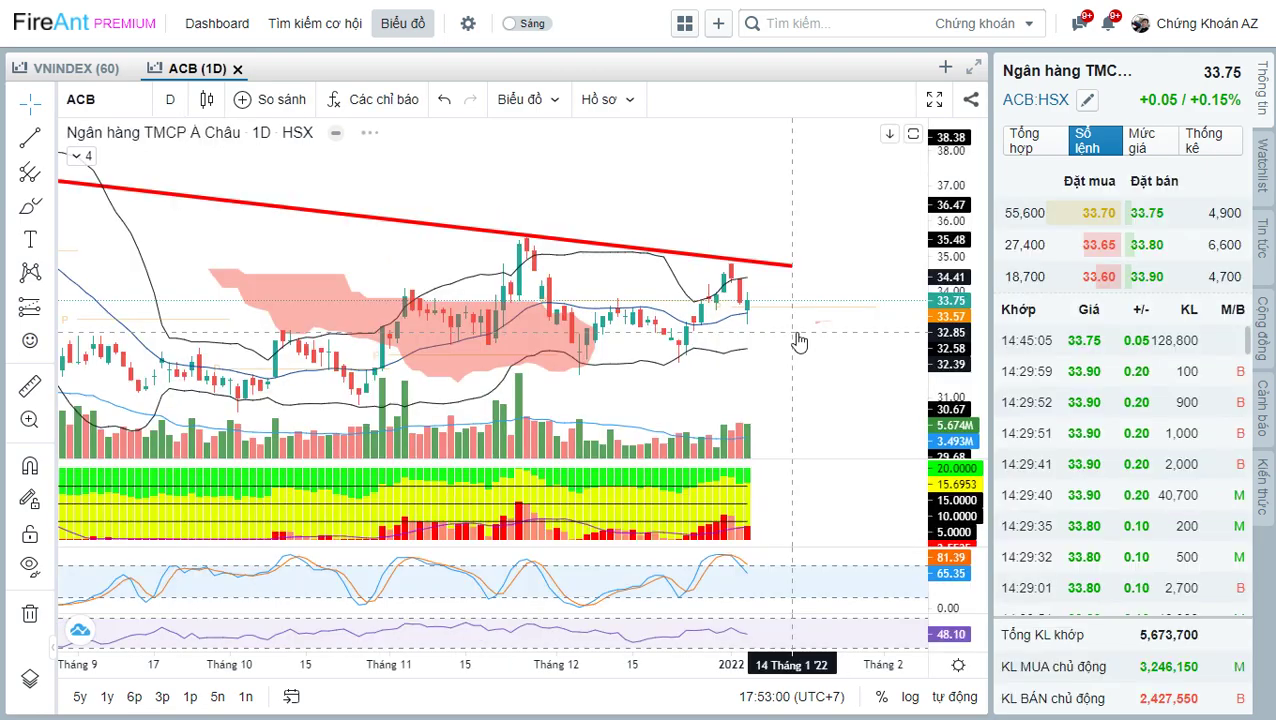
- Examine the ACB price action since June against its descending red trendline and the recent December and January candles
scroll(818, 357, "down", 2)
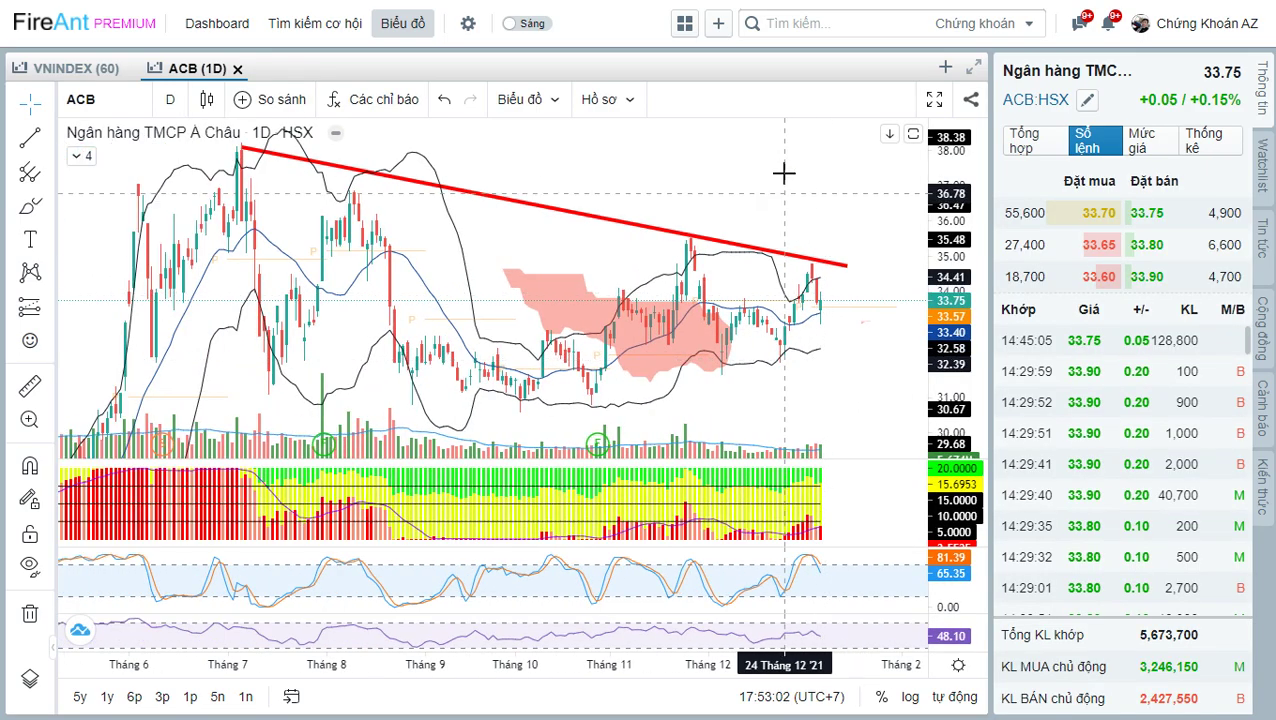
scroll(760, 190, "down", 1)
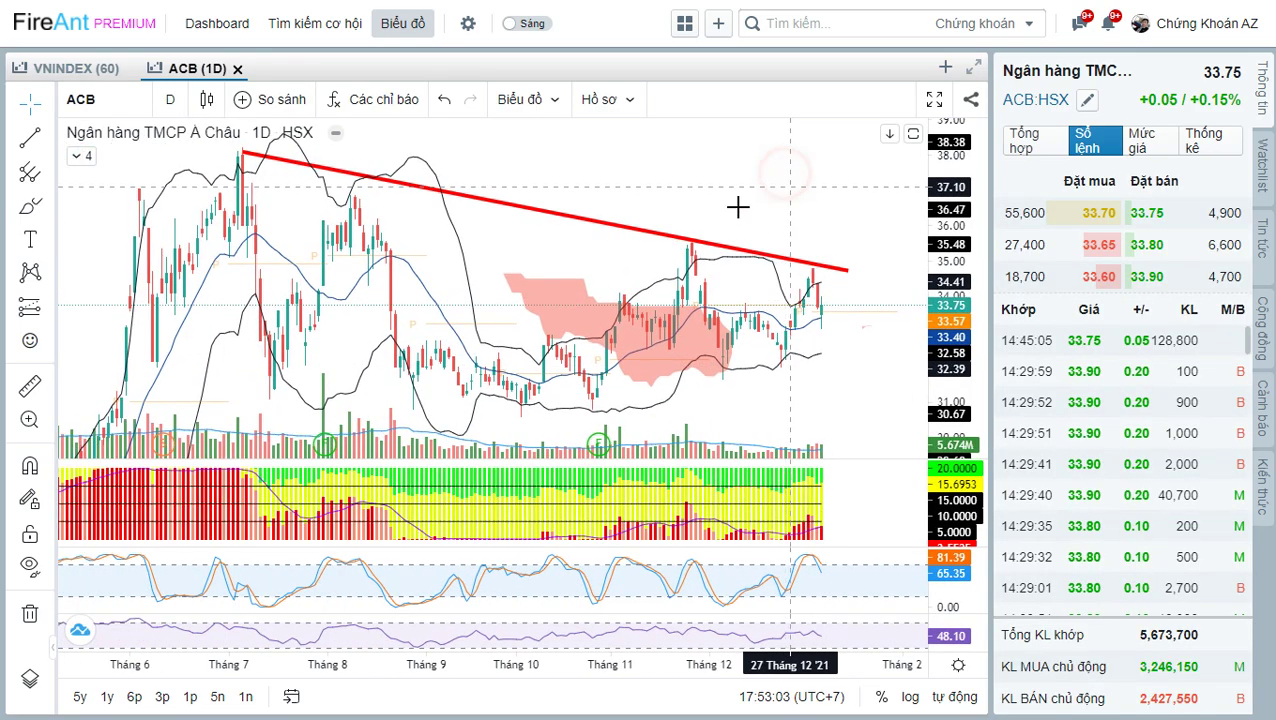
left_click(826, 266)
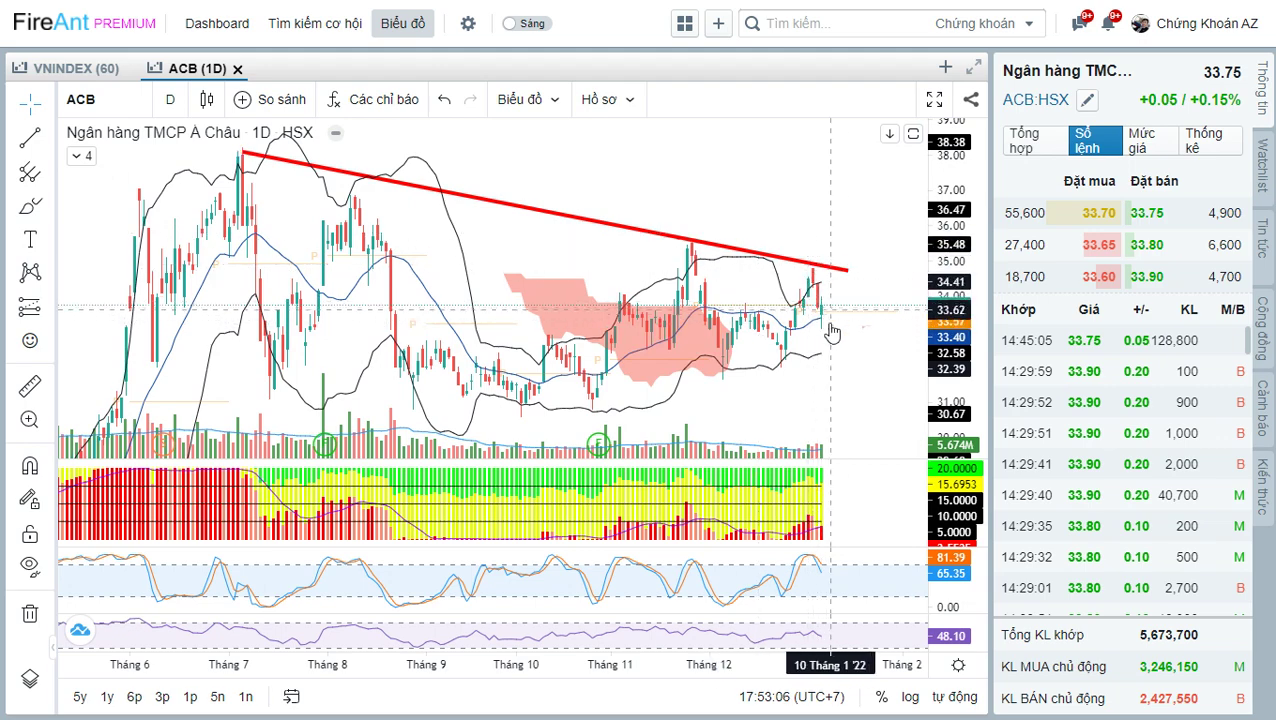
left_click_drag(846, 365, 797, 356)
scroll(797, 356, "up", 2)
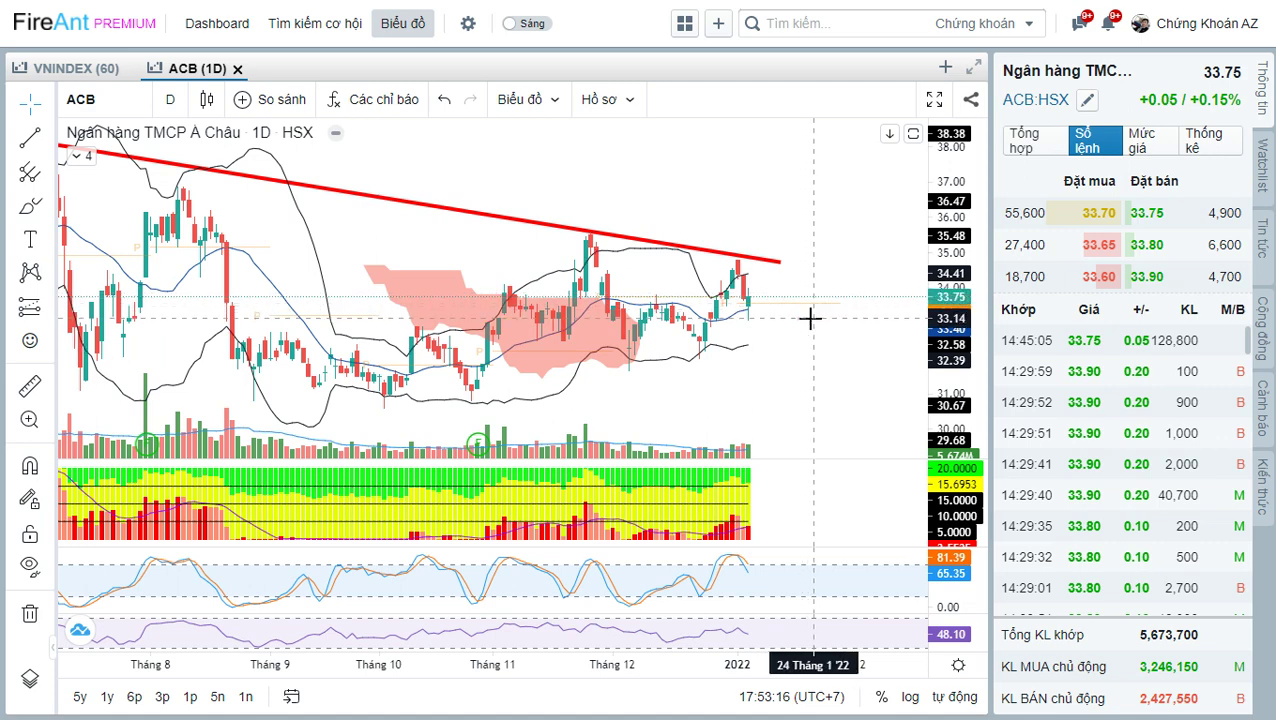
left_click_drag(812, 325, 823, 347)
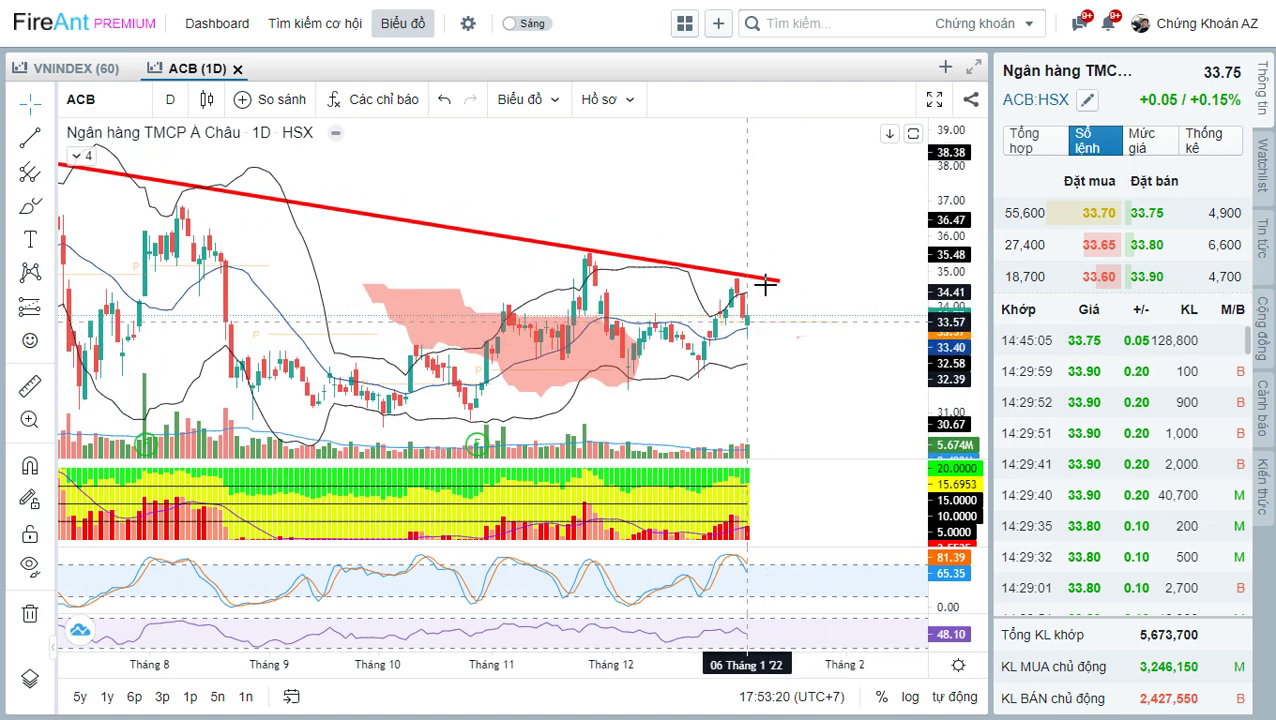
left_click(811, 345)
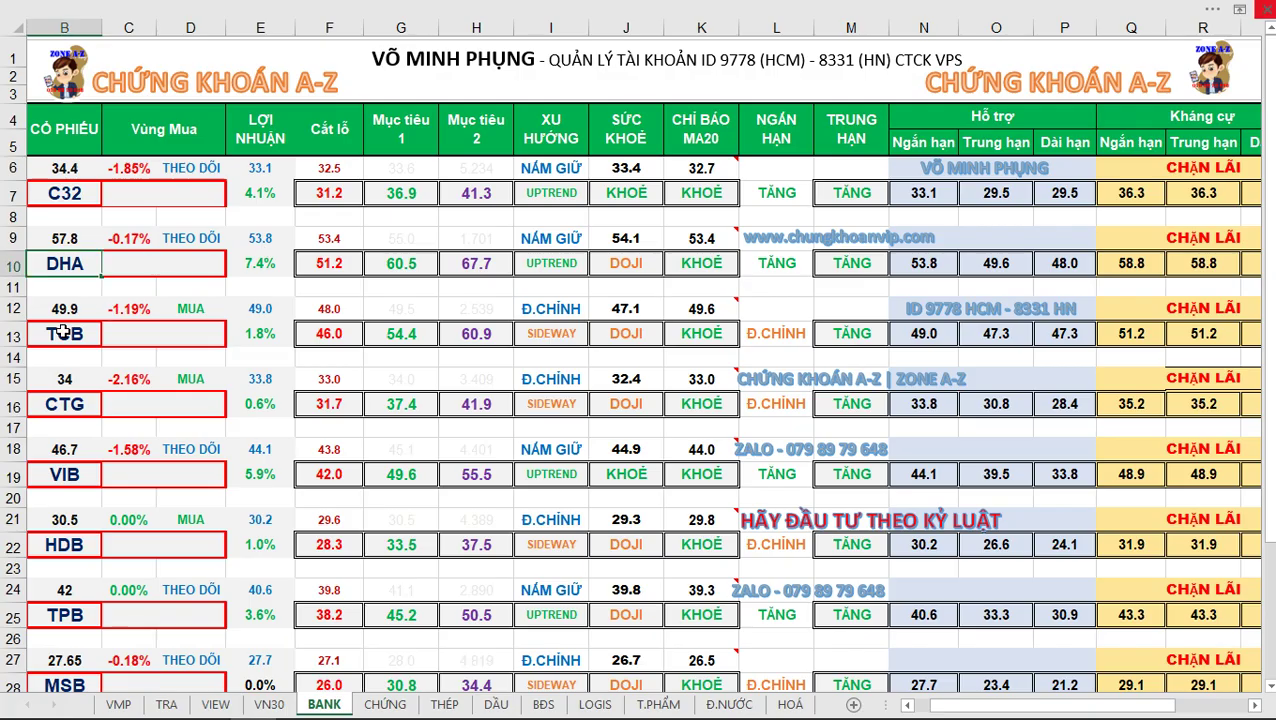
- Switch to Excel and replace TCB with ACB in the stock column of the BANK sheet
left_click(63, 334)
type("ACB")
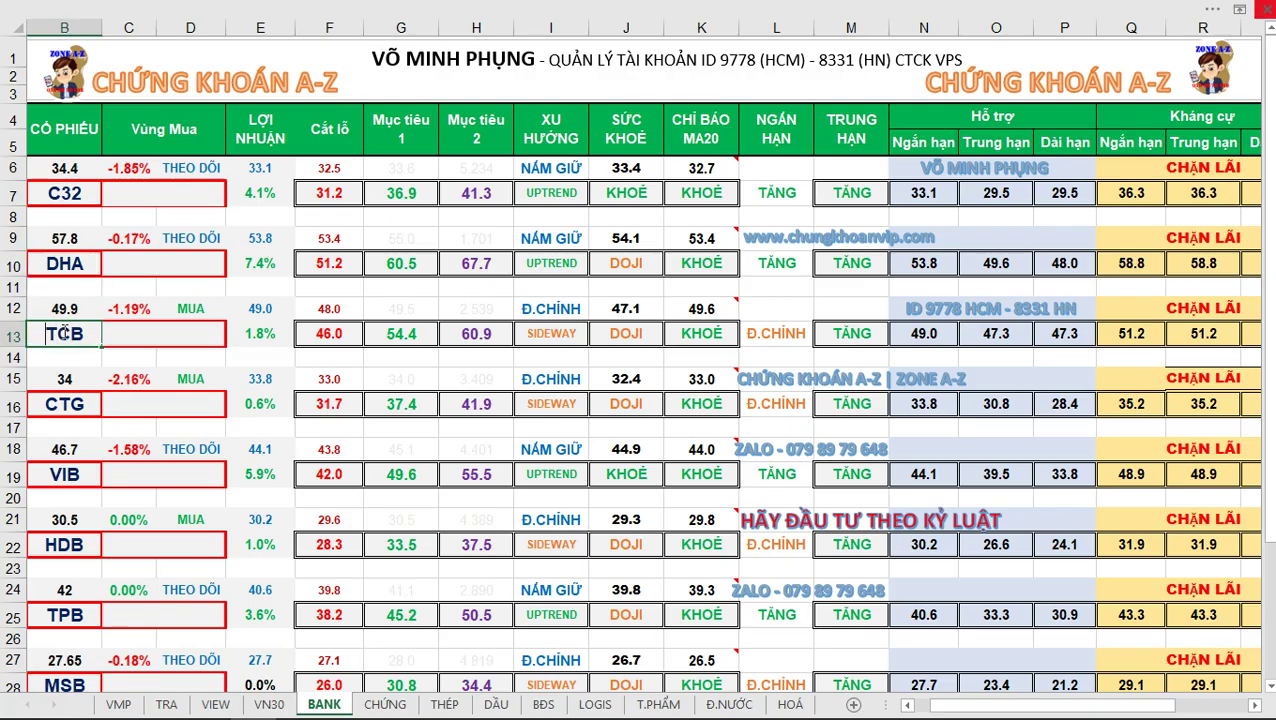
key("Return")
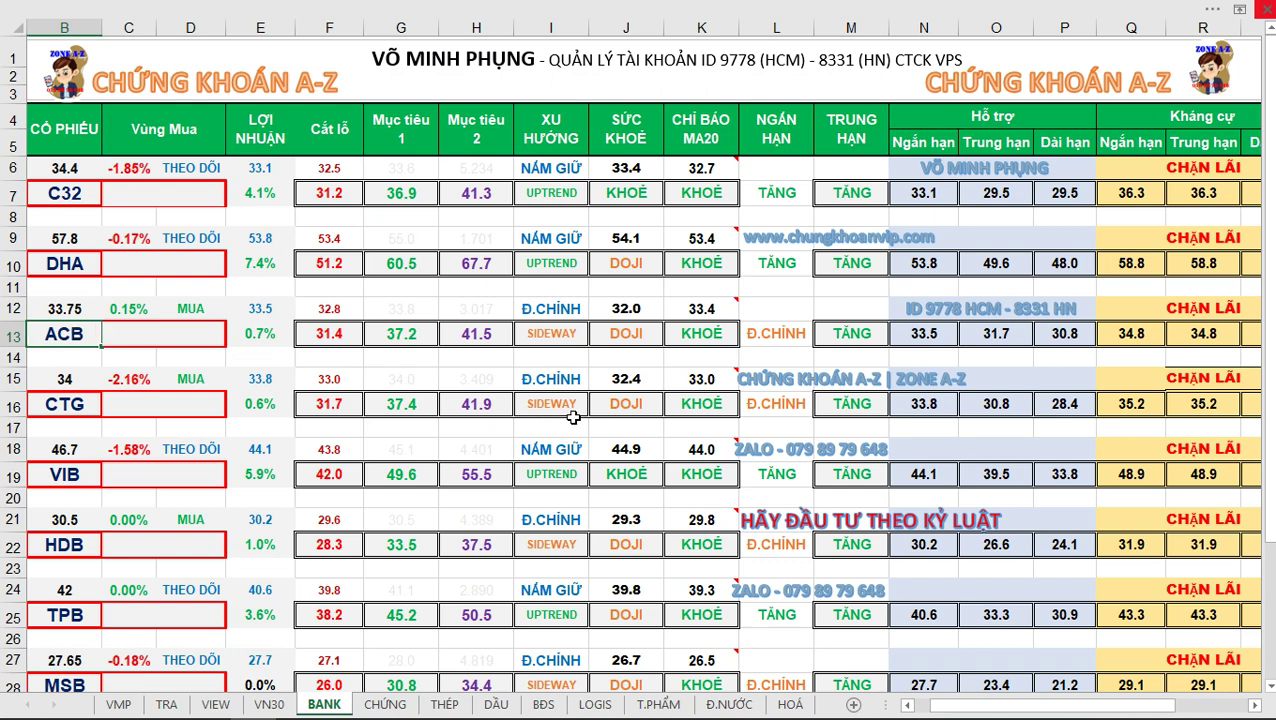
- Circle the ACB trend rating and its MA20 indicator value in the ratings table, and clear the markings
left_click(573, 303)
mouse_move(573, 303)
left_mouse_down()
mouse_move(524, 302)
mouse_move(556, 350)
mouse_move(579, 308)
left_mouse_up()
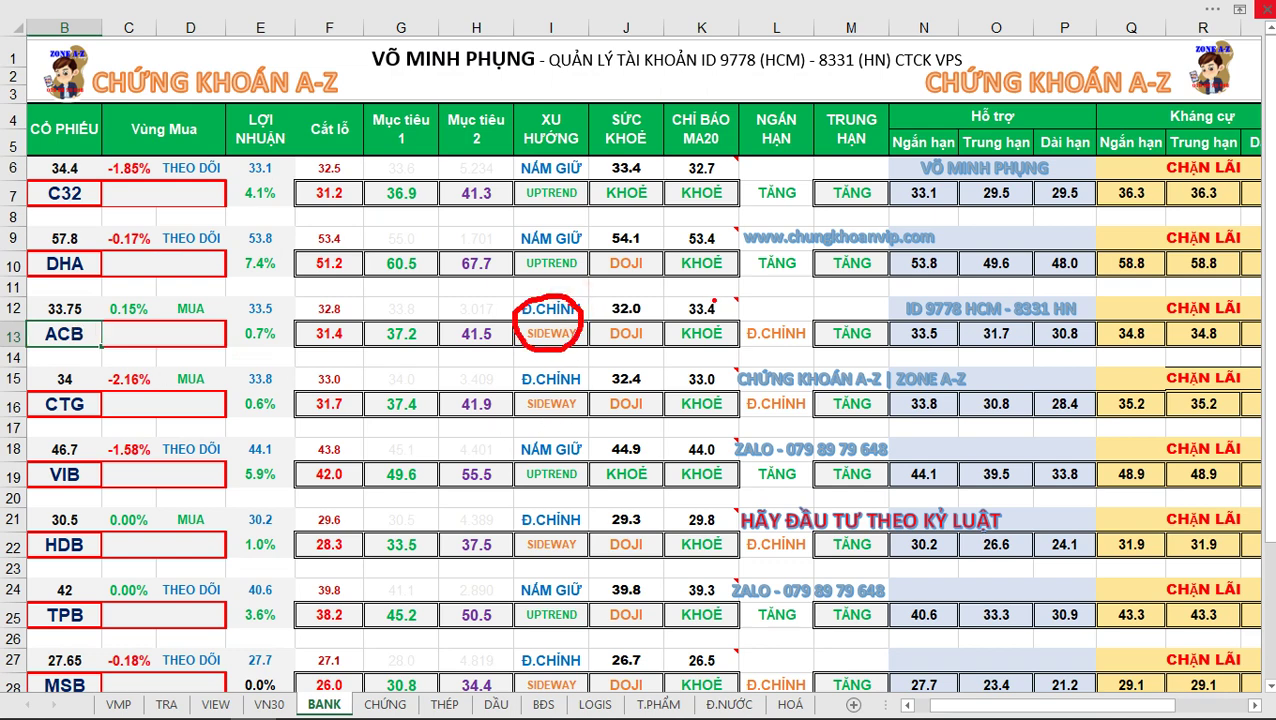
mouse_move(714, 299)
left_mouse_down()
mouse_move(684, 296)
mouse_move(729, 307)
left_mouse_up()
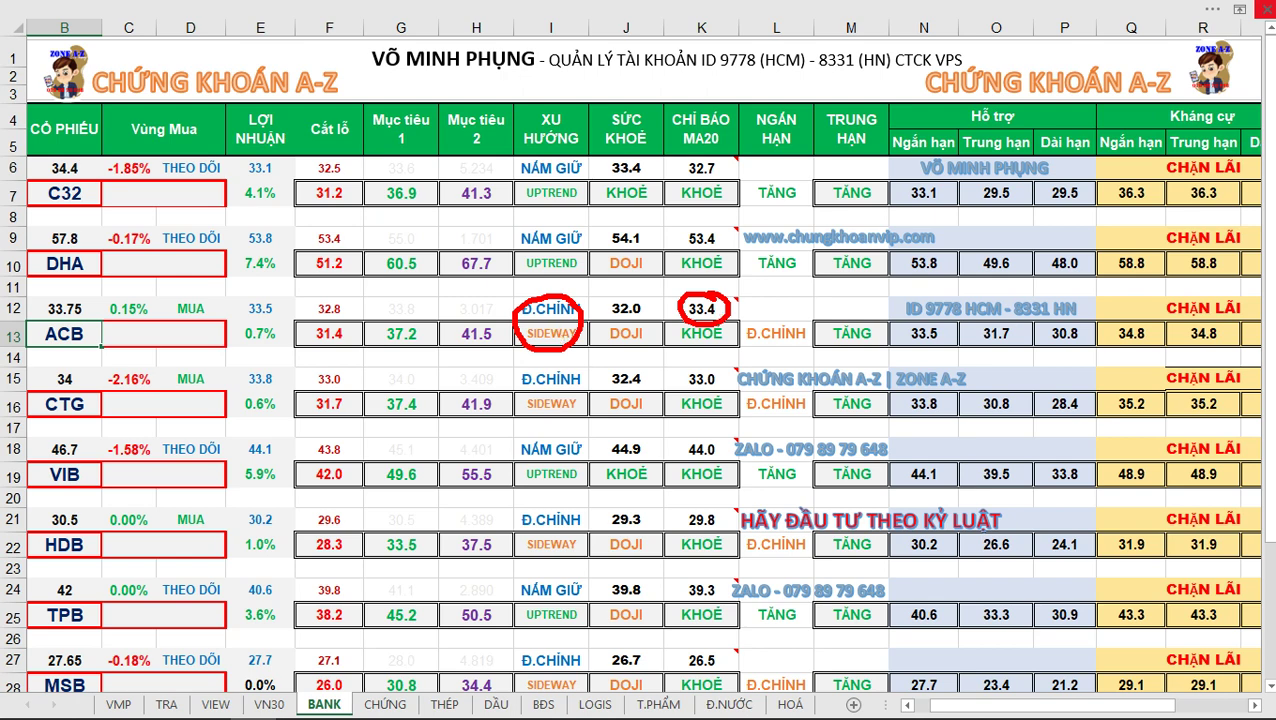
key("Escape")
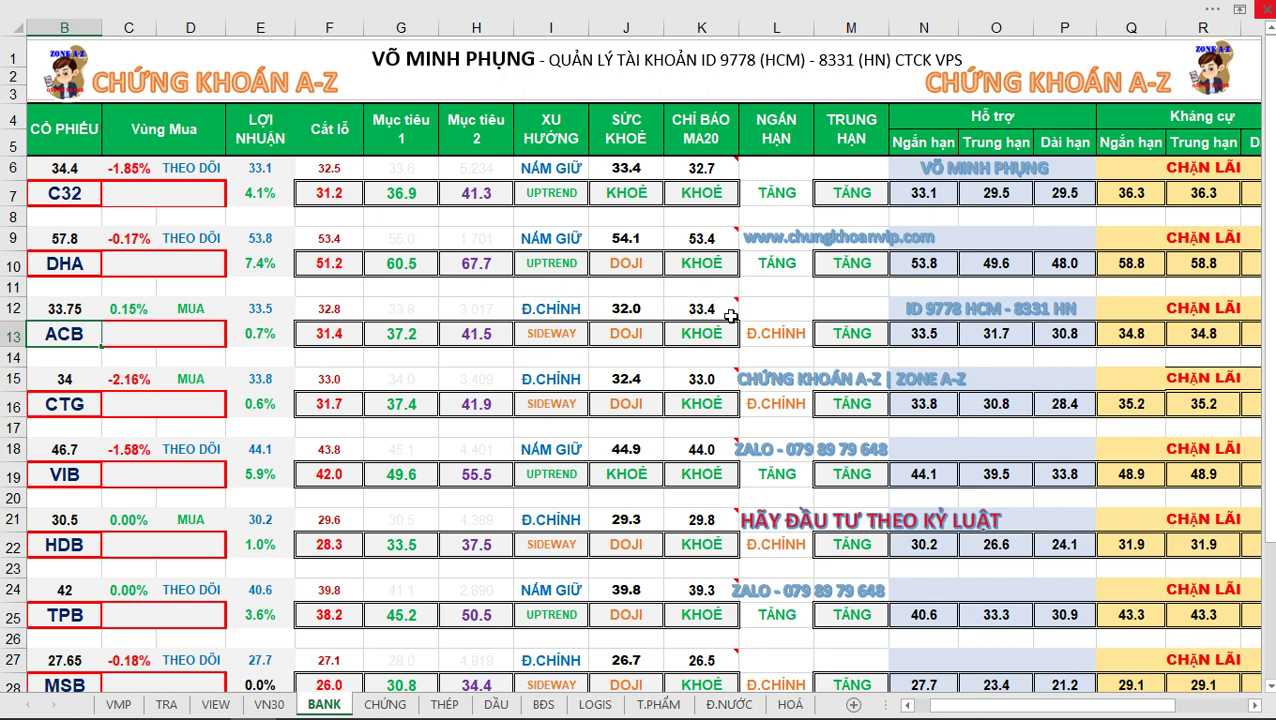
- Return to FireAnt, check the YouTube replay chat for the next question, and load the LDG daily chart
key("alt+Tab")
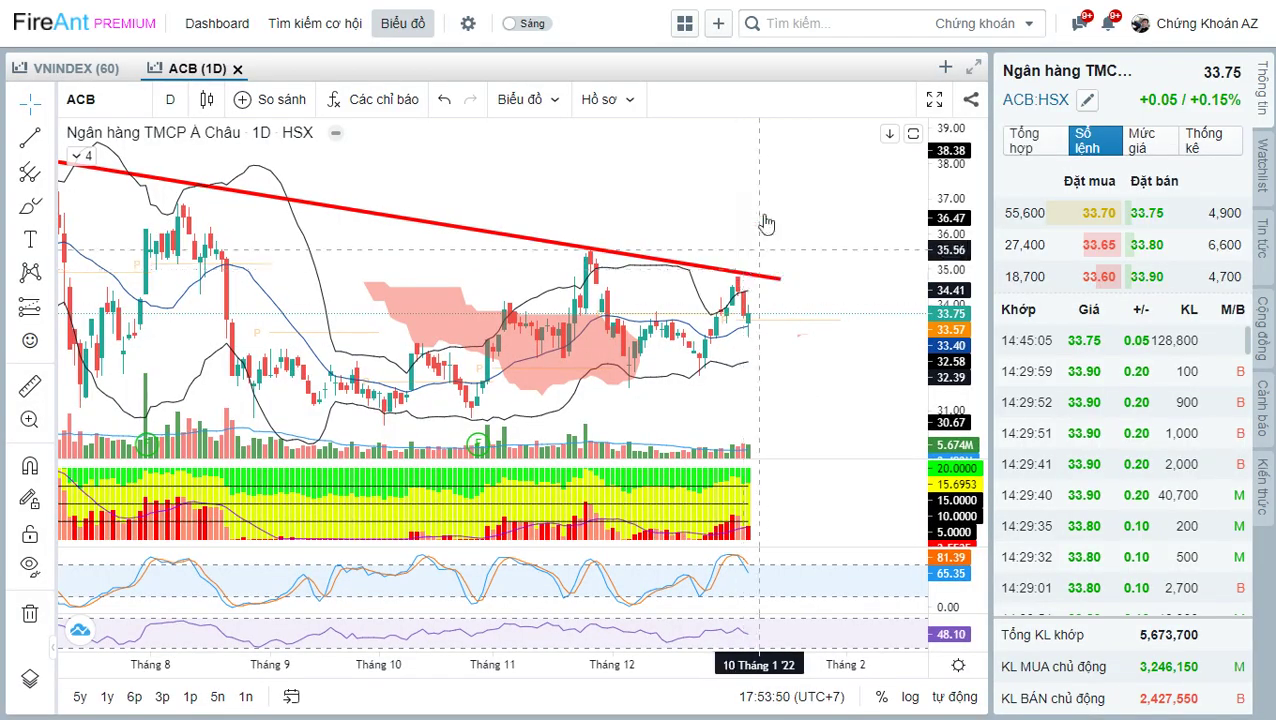
left_click_drag(764, 216, 755, 228)
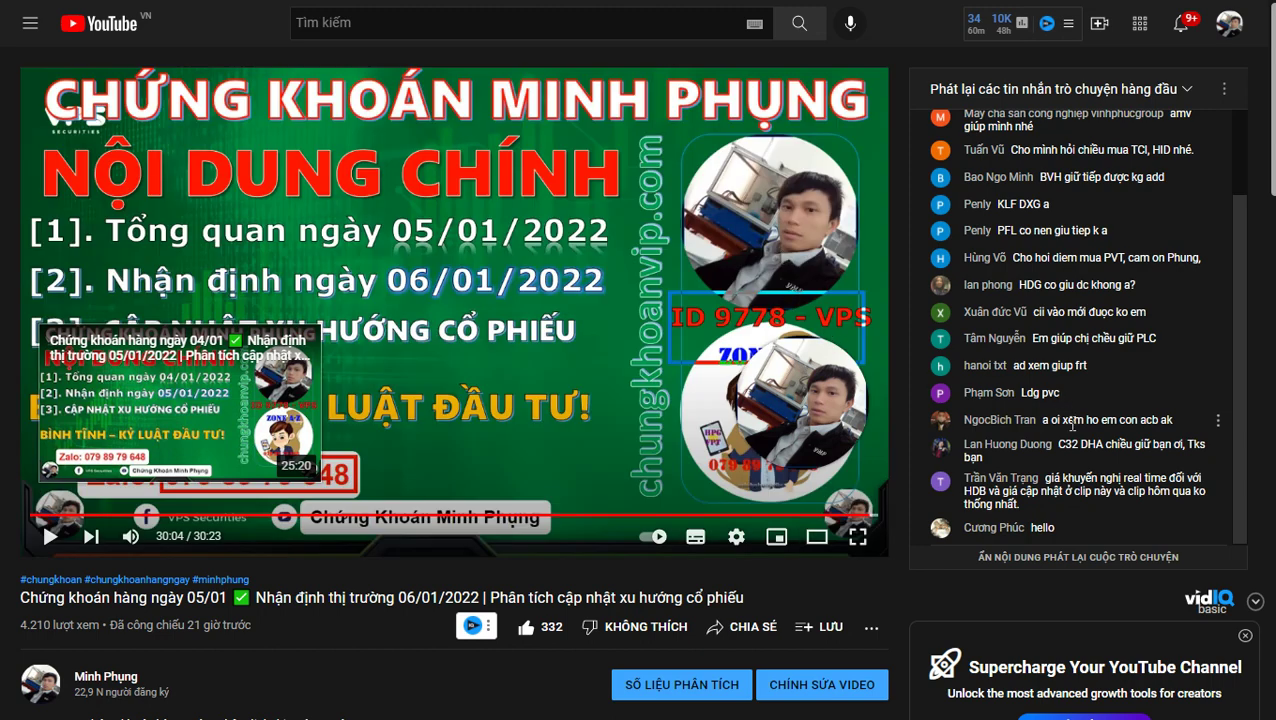
scroll(1076, 435, "up", 1)
scroll(1077, 430, "down", 1)
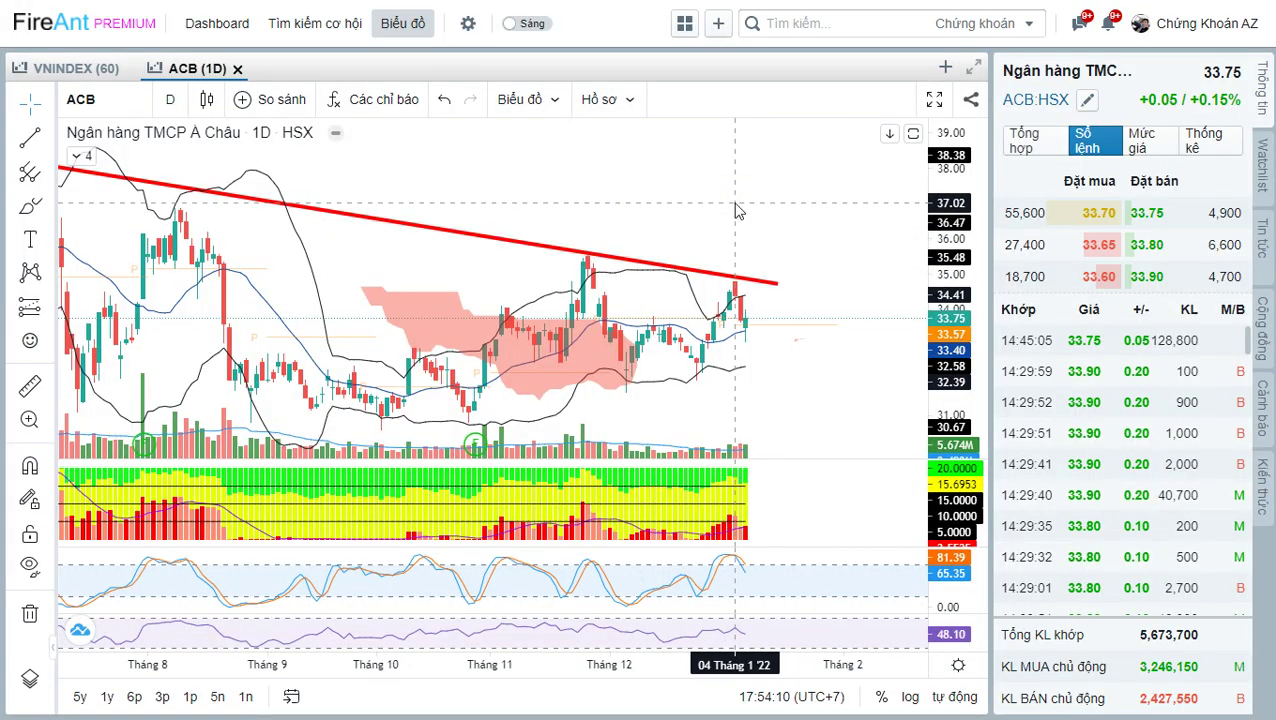
type("LDG")
key("Return")
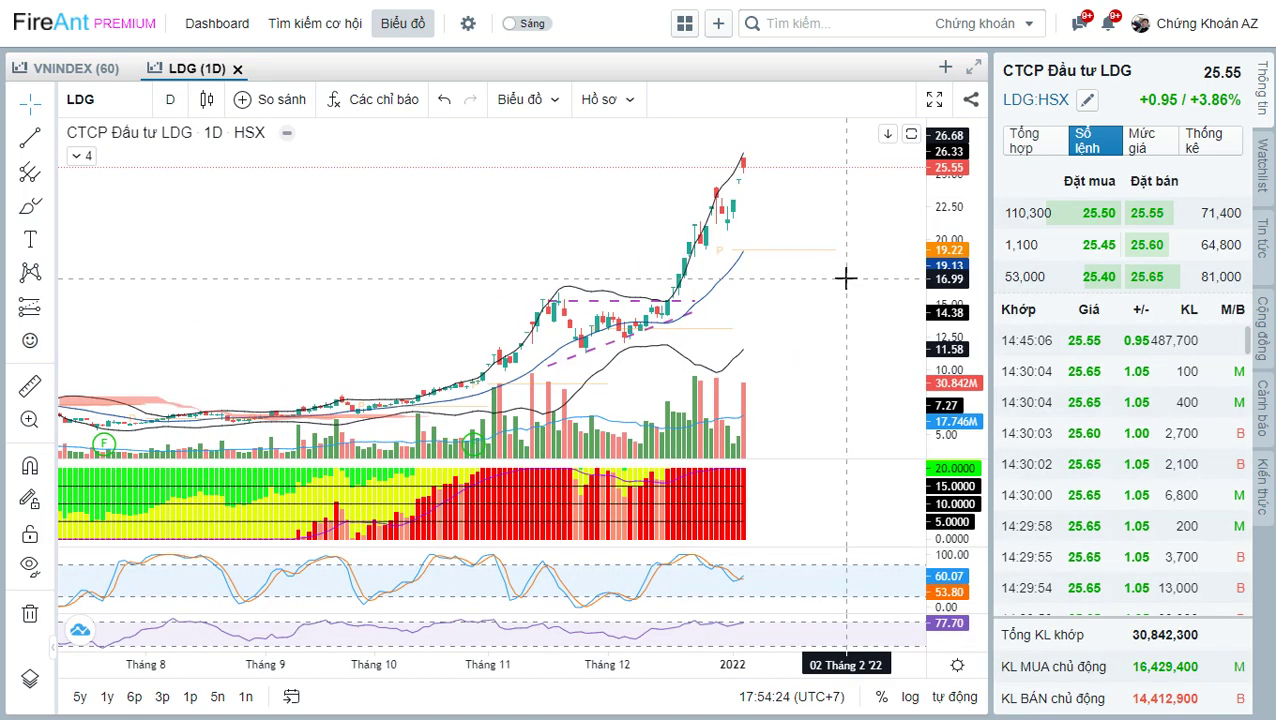
- Measure LDG's price rise from the 20 December breakout above the dashed triangle to the latest January candles
scroll(846, 279, "up", 3)
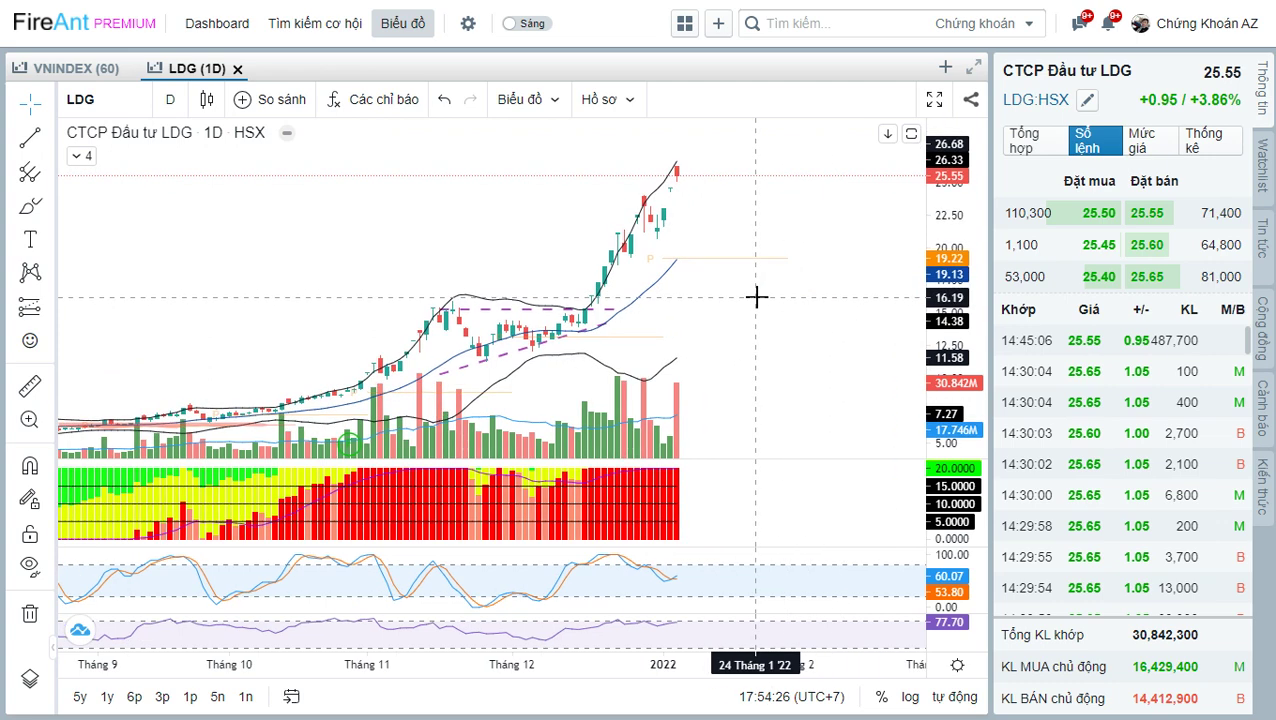
left_click(565, 301, "shift")
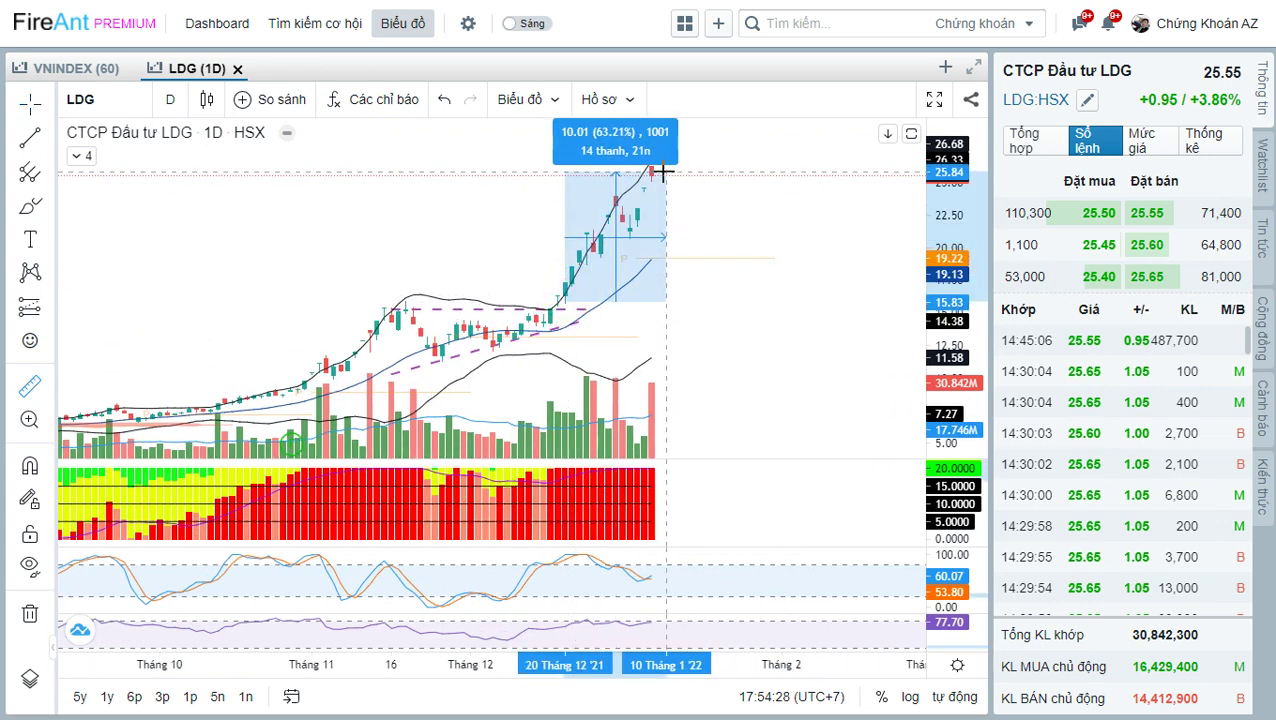
left_click_drag(763, 208, 777, 248)
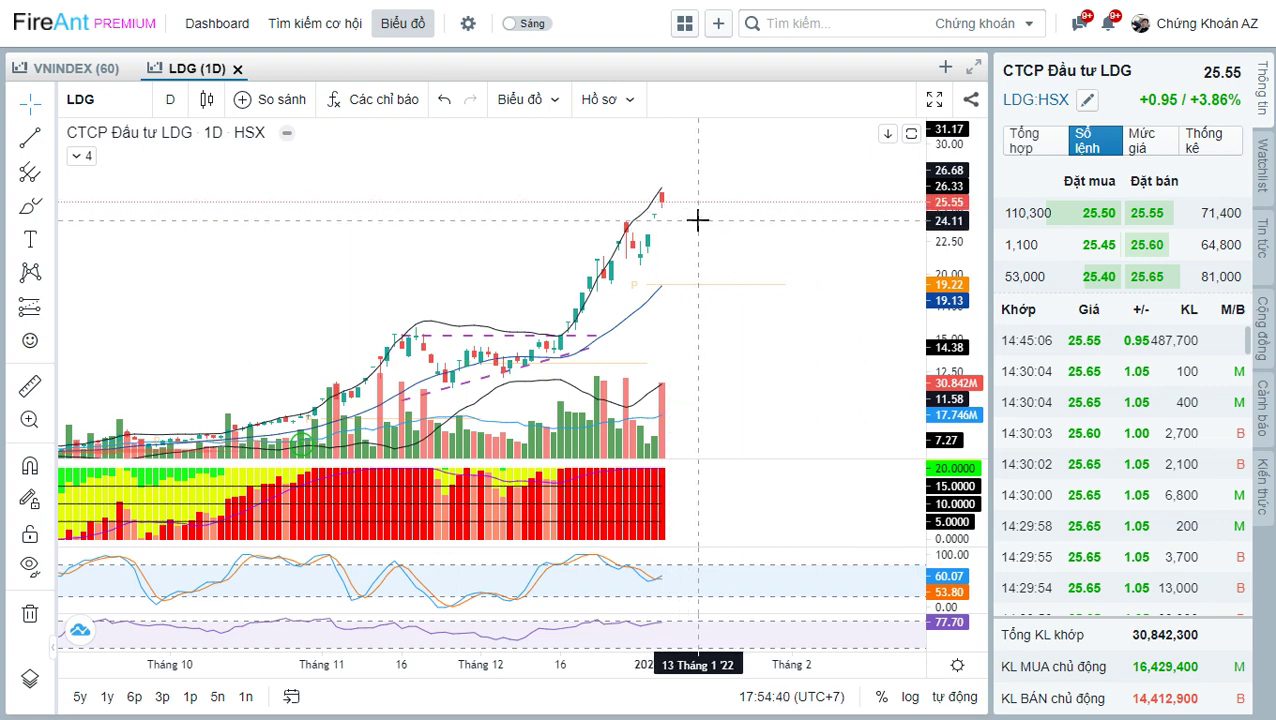
- Write the price level 24.1 beside LDG's latest candles, frame it with a rectangle, and clear the markings
key("ctrl+2")
left_click_drag(696, 229, 696, 207)
type("24.1")
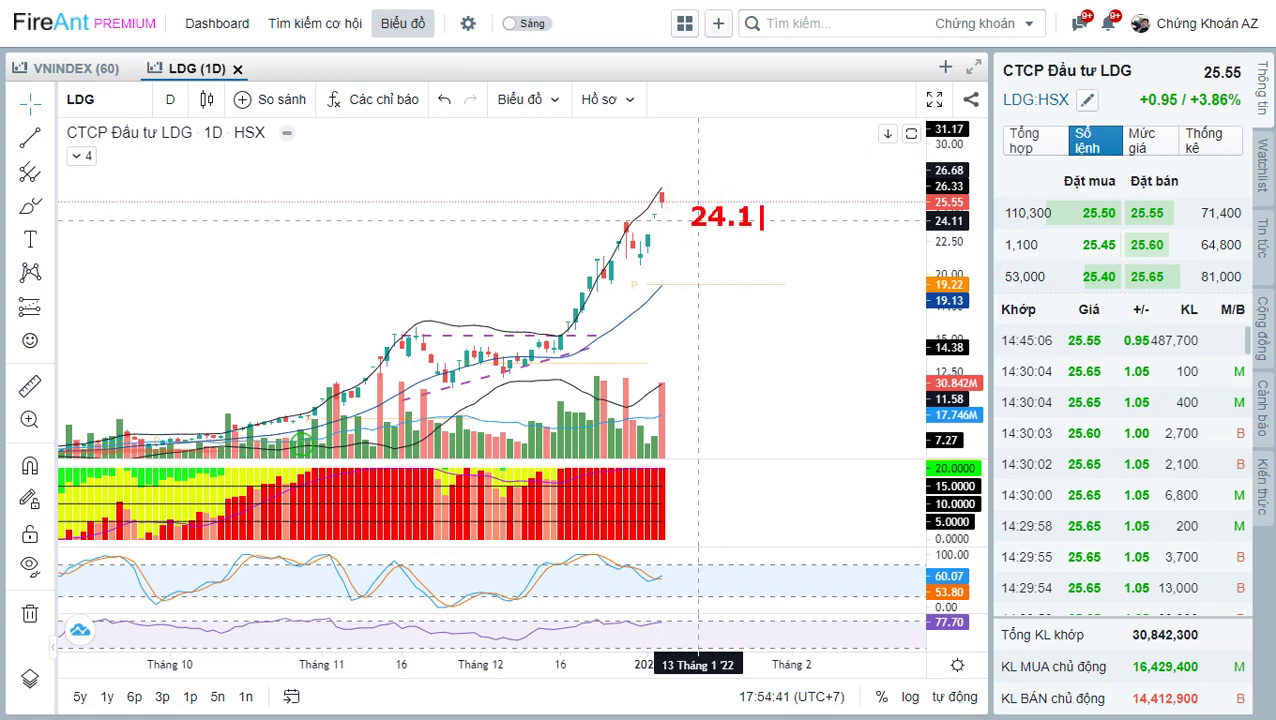
mouse_move(689, 201)
left_mouse_down()
mouse_move(775, 237)
mouse_move(766, 226)
left_mouse_up()
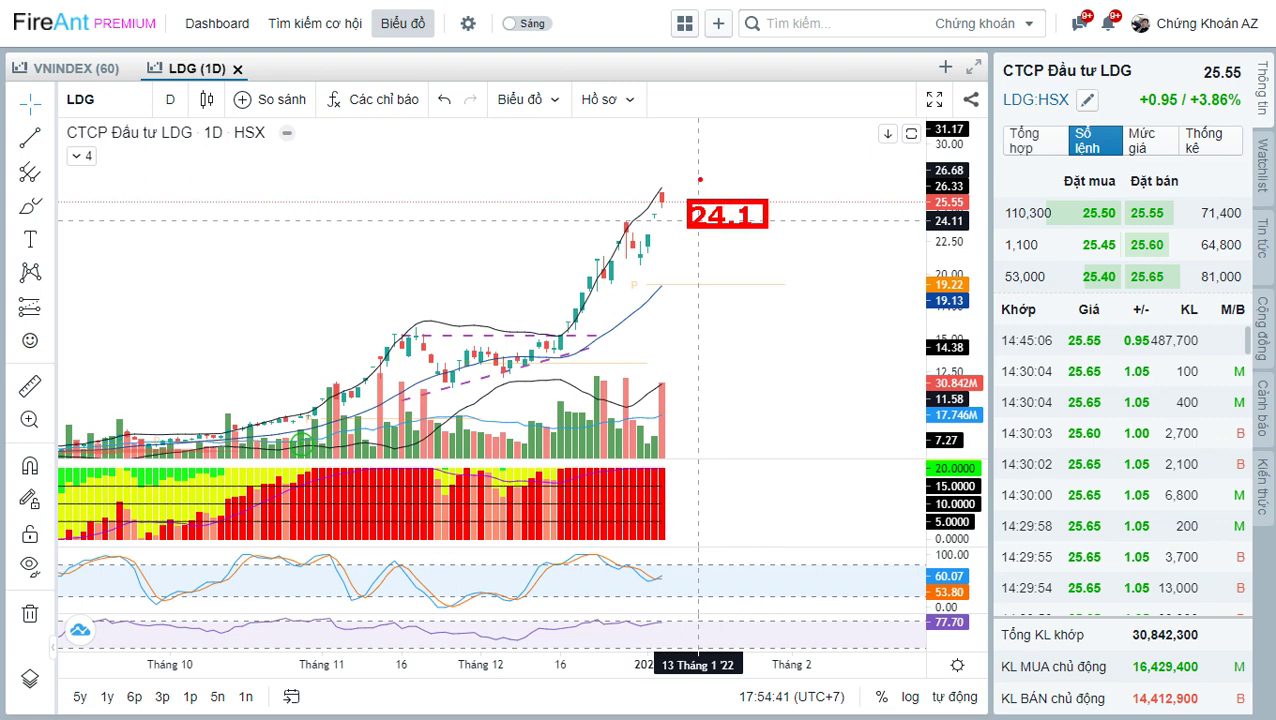
key("Delete")
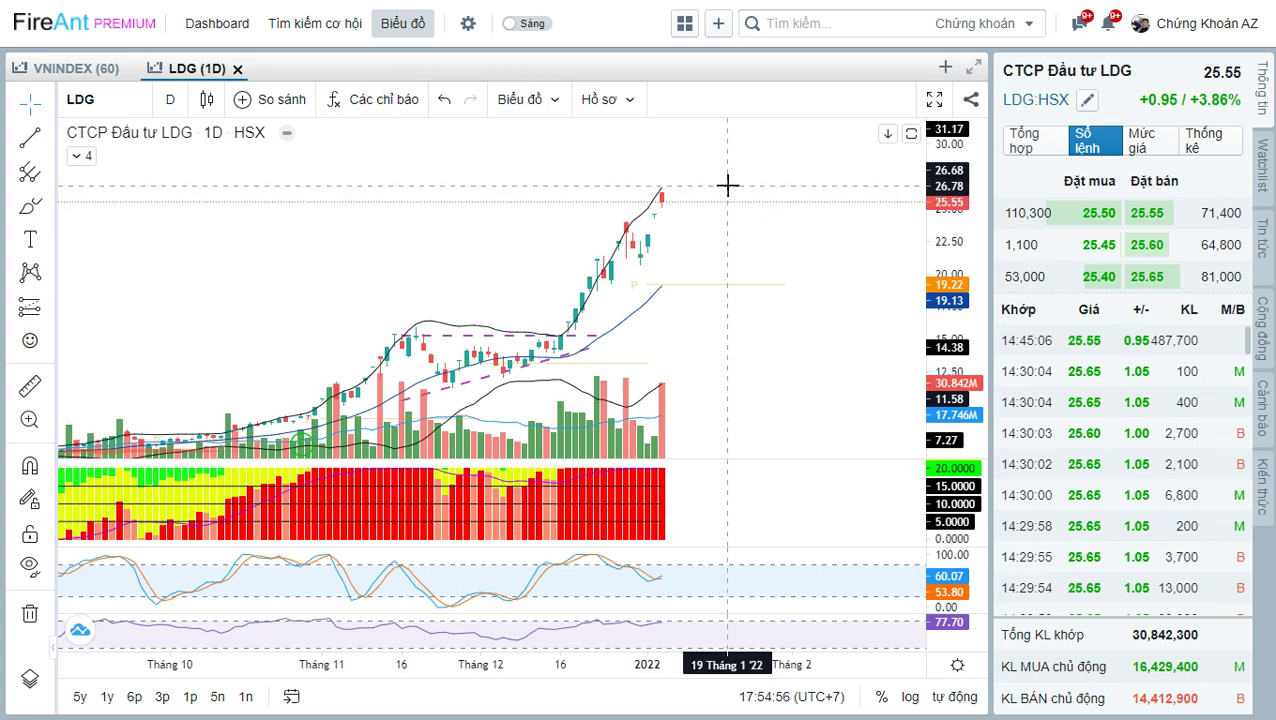
- Switch to Excel, replace CTG with LDG in the stock column of the BANK sheet, and check its MA20 indicator note
left_click_drag(756, 260, 762, 232)
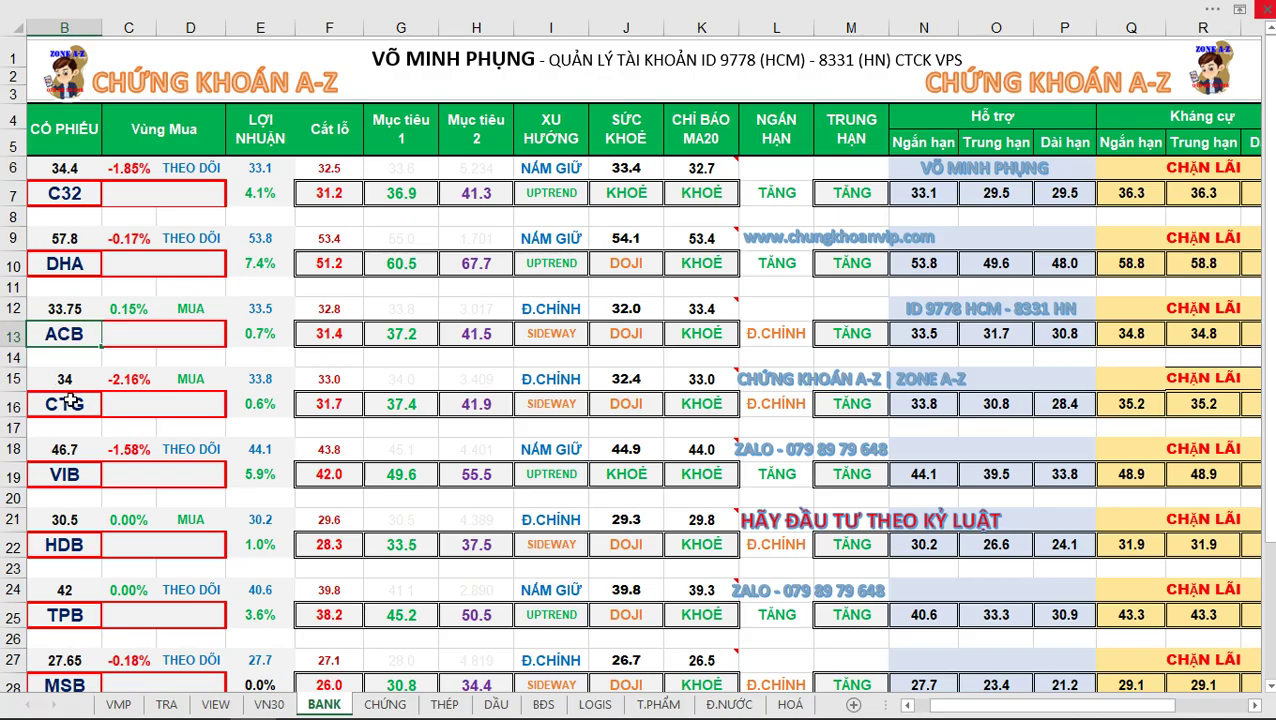
left_click(69, 401)
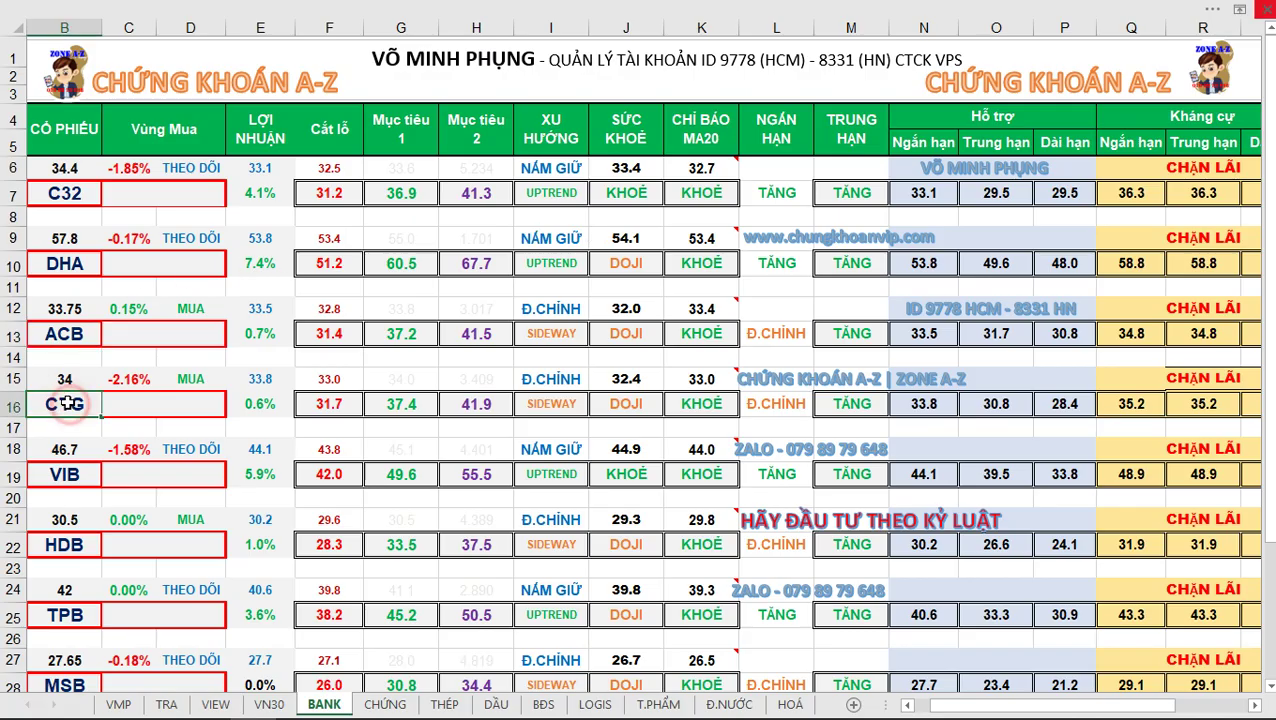
type("LDG")
key("Return")
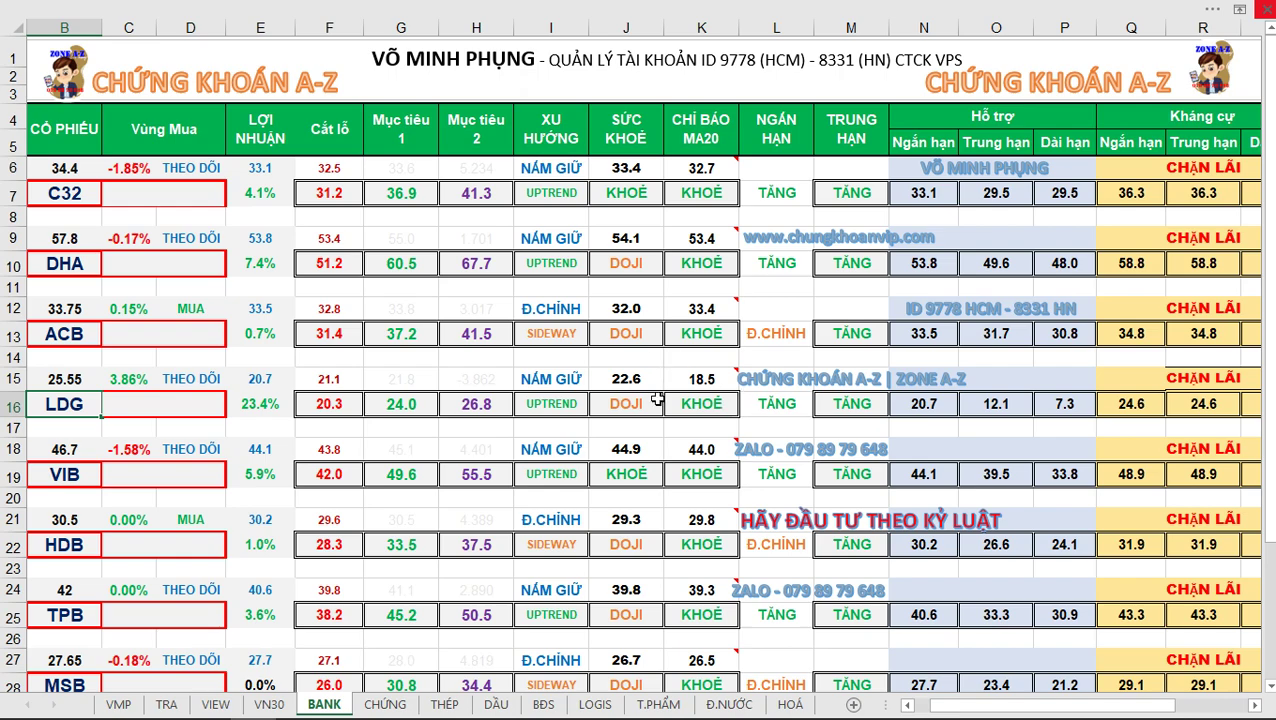
mouse_move(722, 395)
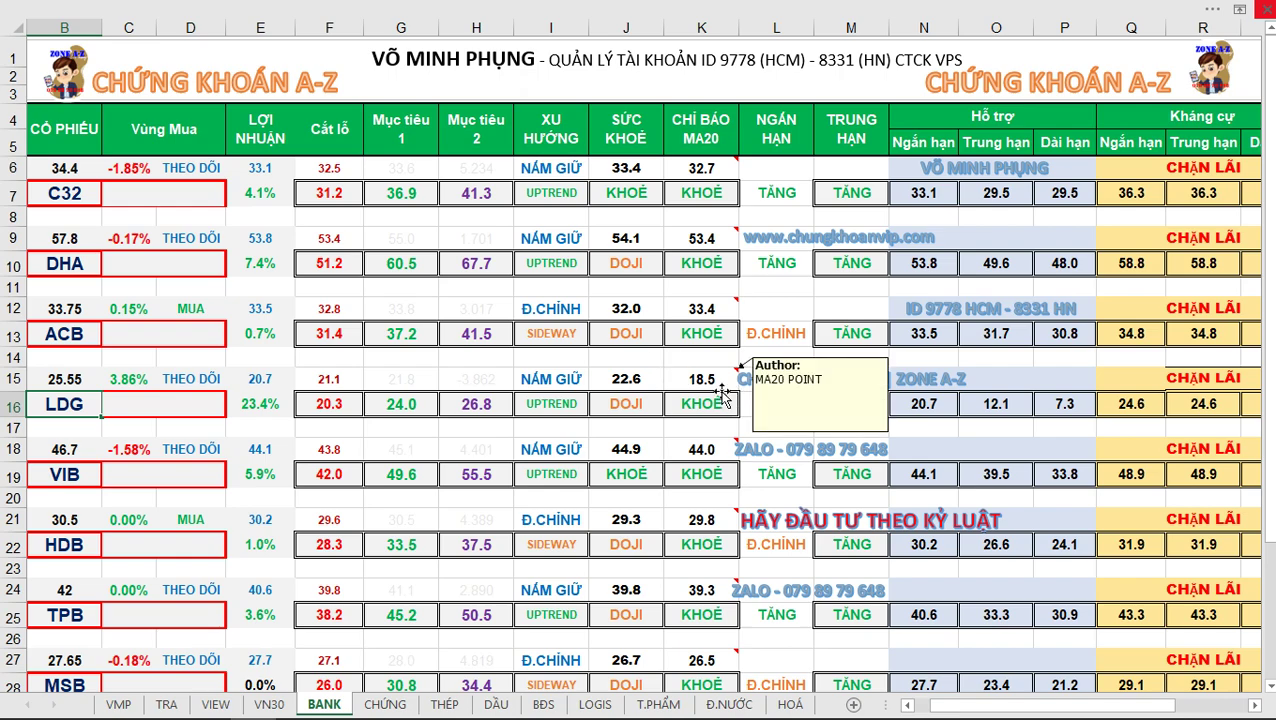
- Return to FireAnt, check the YouTube replay chat for the next requested ticker, and load the PVC daily chart
key("alt+Tab")
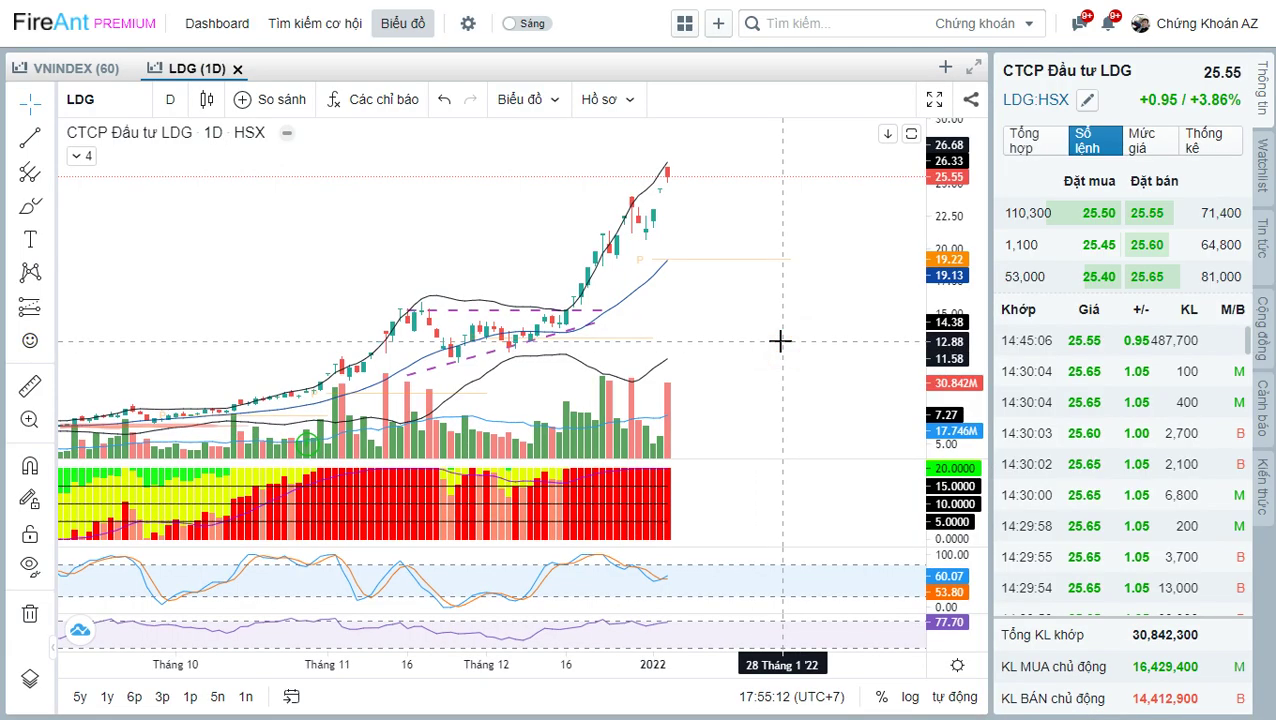
key("alt+Tab")
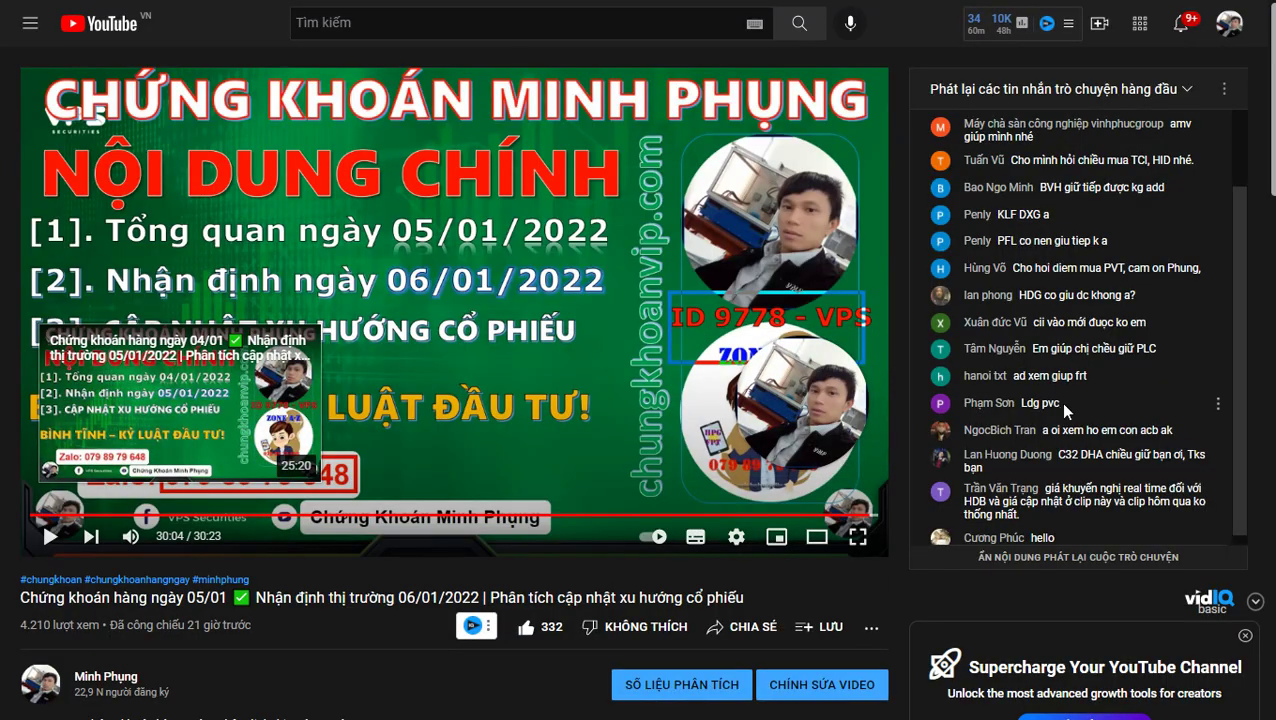
key("alt+Tab")
type("P")
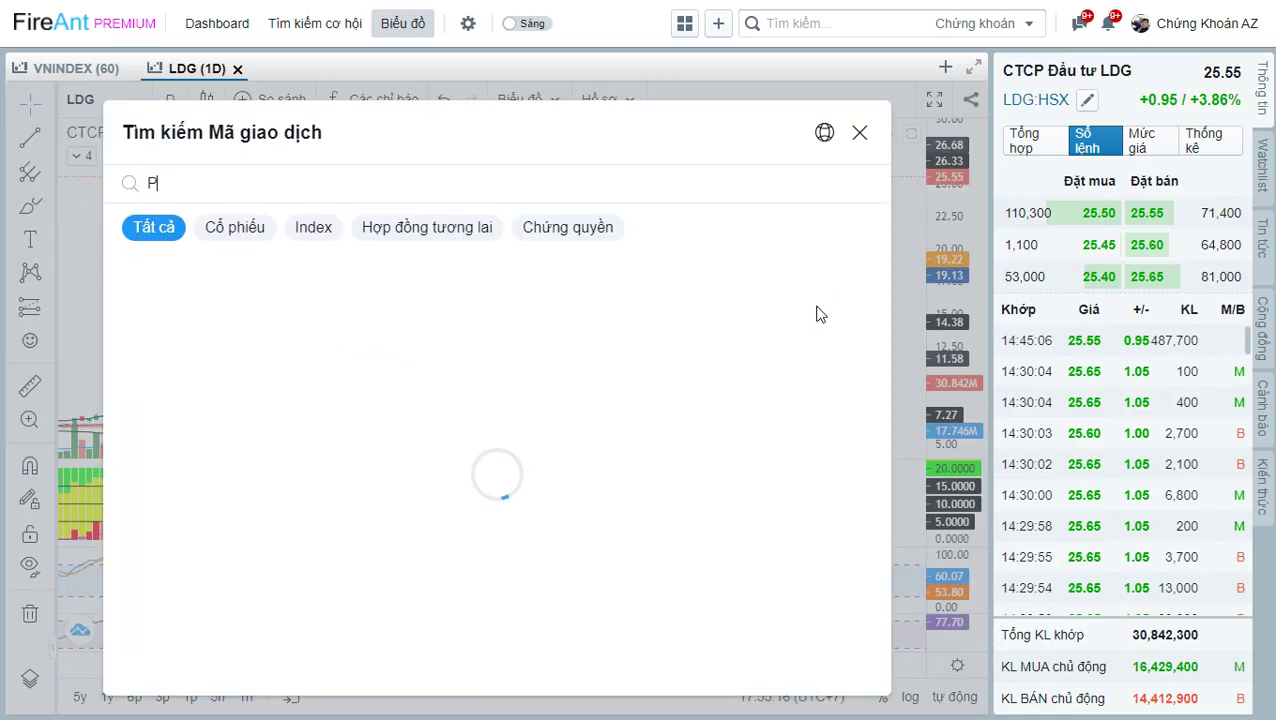
type("VC")
key("Return")
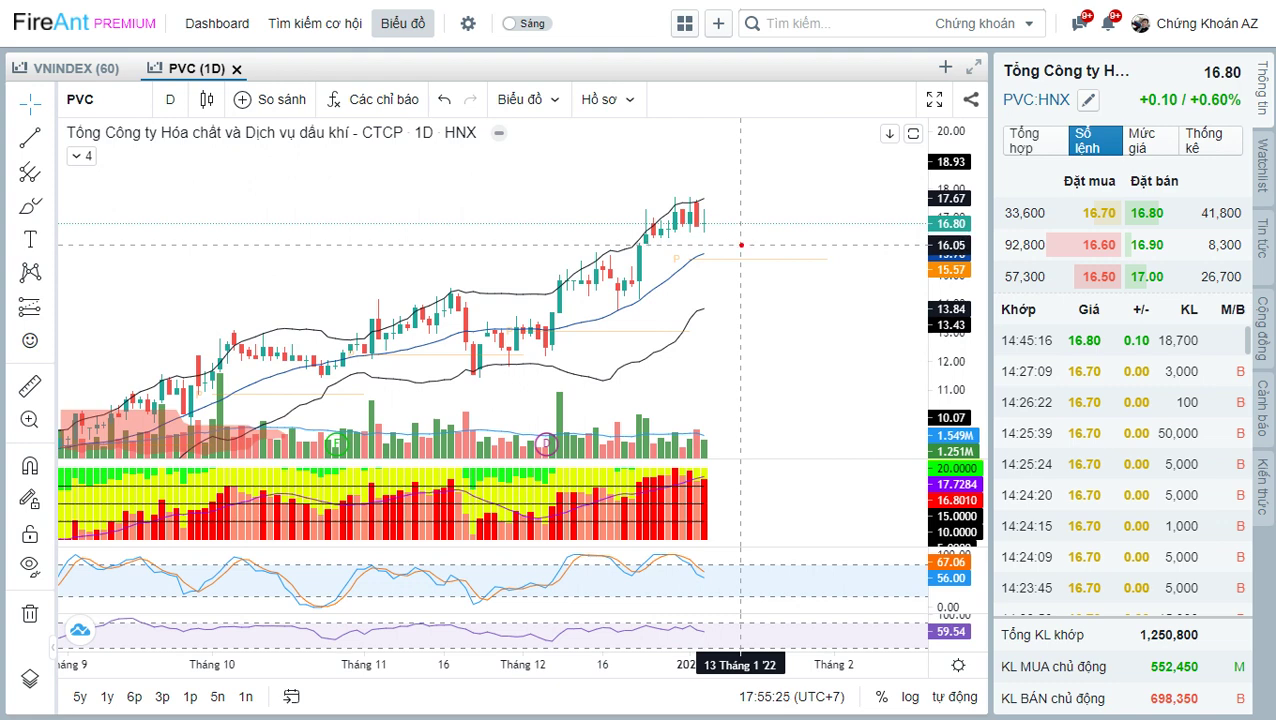
- Mark PVC's mid-December highs, its latest peak with a pullback arrow, and the rising trend line under the lows, and clear the markings
left_click_drag(556, 251, 615, 266)
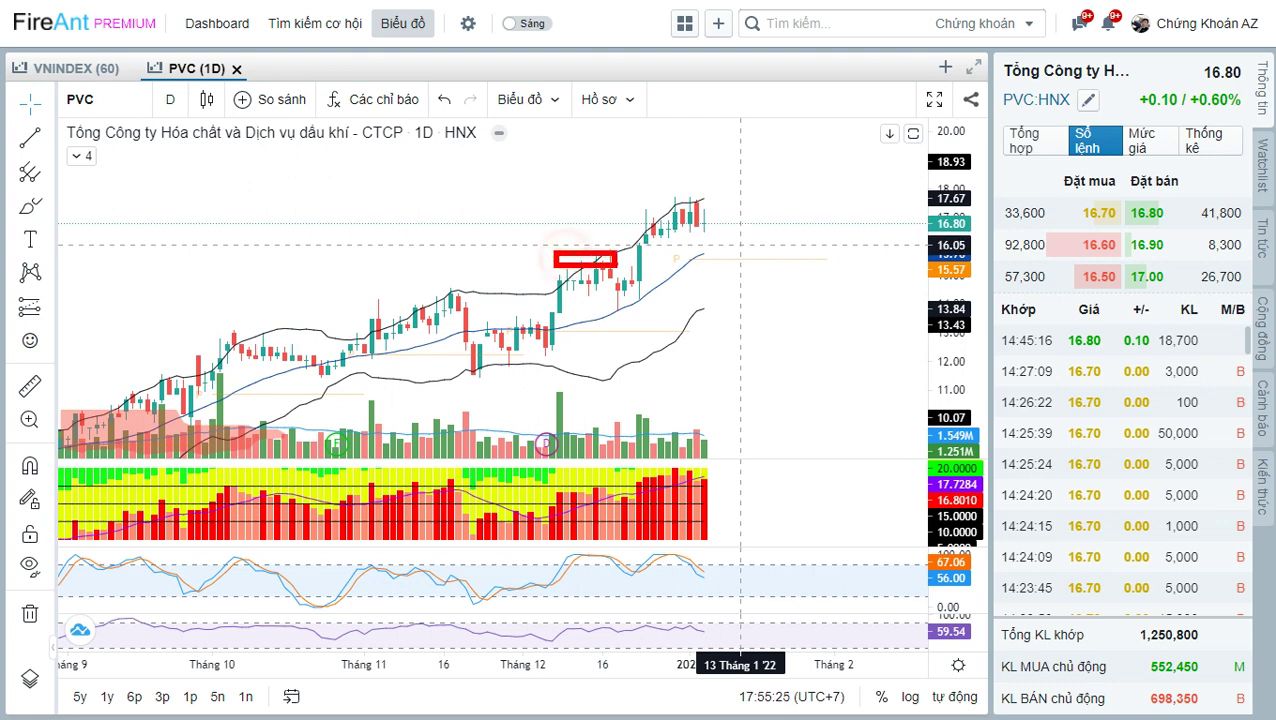
mouse_move(643, 200)
left_mouse_down()
mouse_move(725, 205)
mouse_move(700, 226)
mouse_move(712, 244)
left_mouse_up()
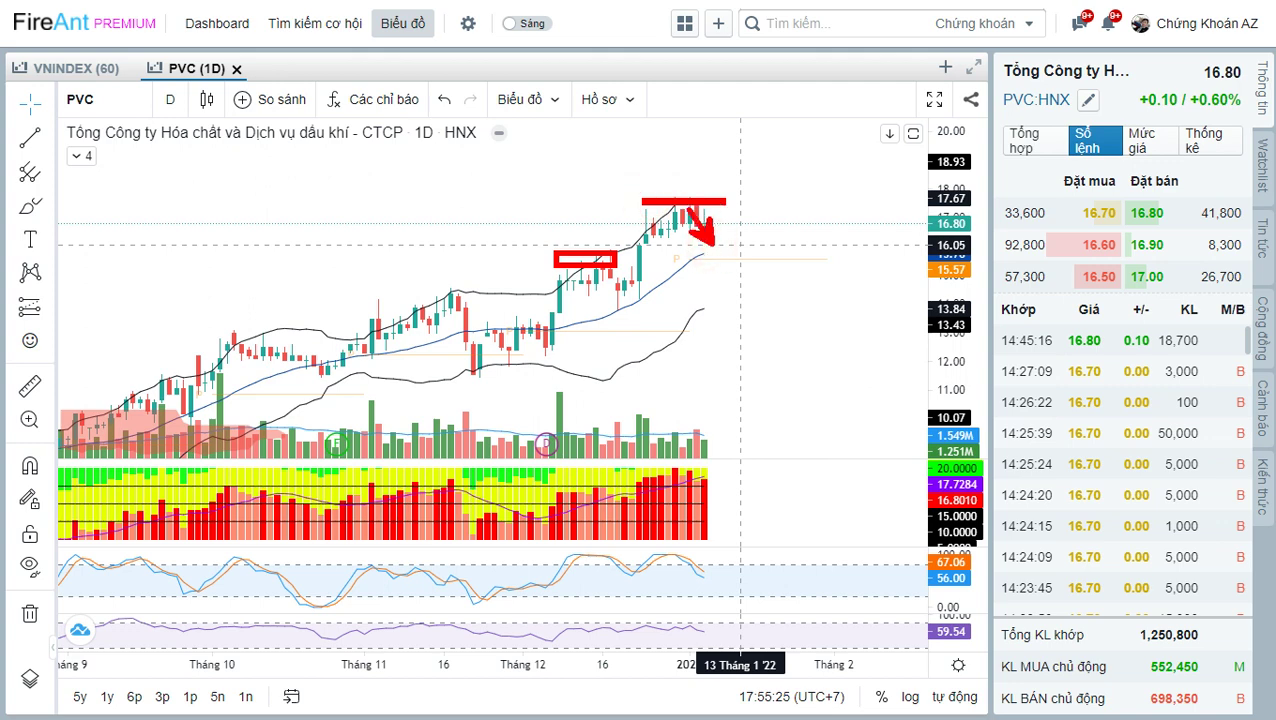
mouse_move(473, 381)
left_mouse_down()
mouse_move(820, 212)
mouse_move(441, 400)
left_mouse_up()
key("ctrl+z")
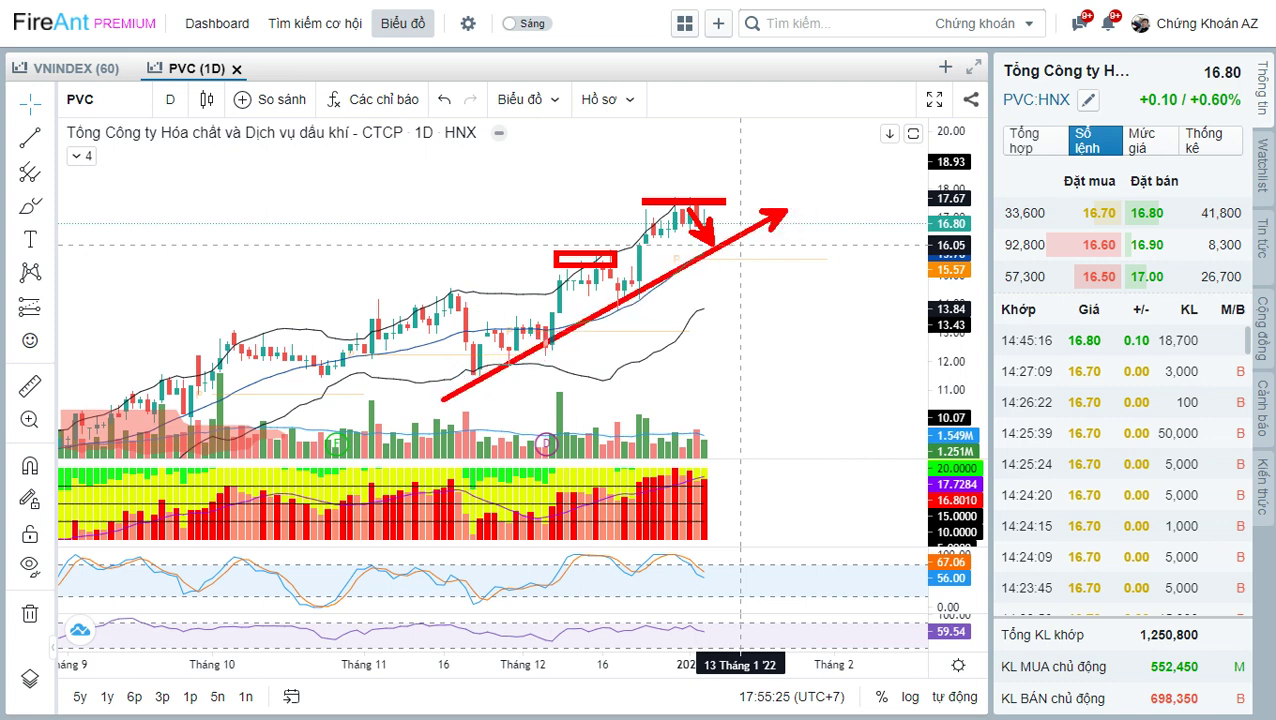
key("Escape")
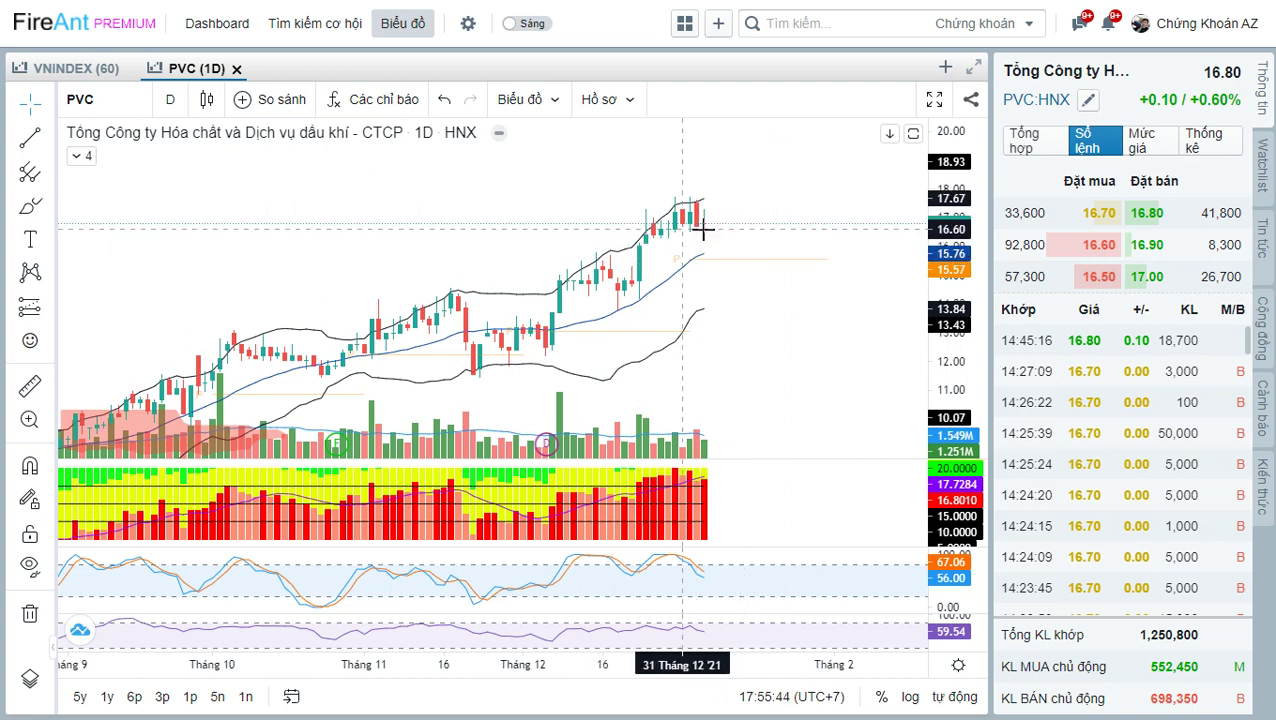
- Switch to Excel, replace VIB with PVC in the BANK sheet's stock column, and briefly circle PVC's SỨC KHOẺ rating
left_click_drag(746, 239, 775, 250)
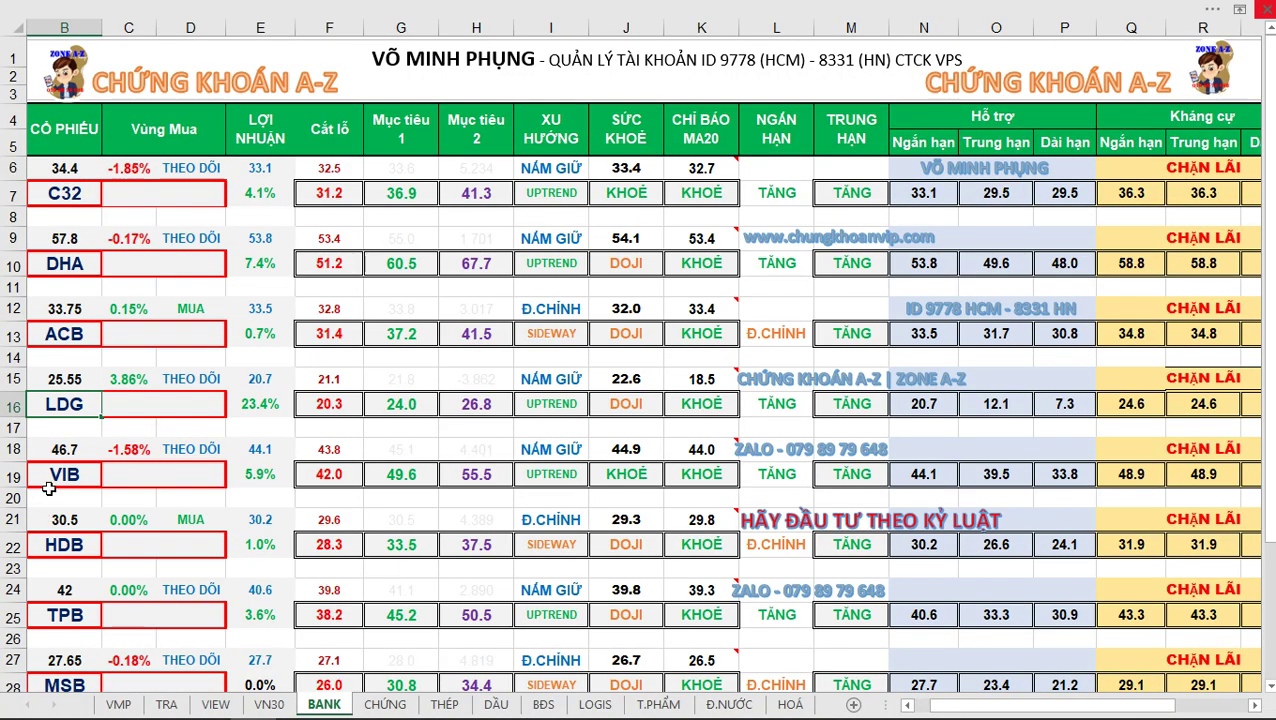
left_click(64, 475)
type("PVC")
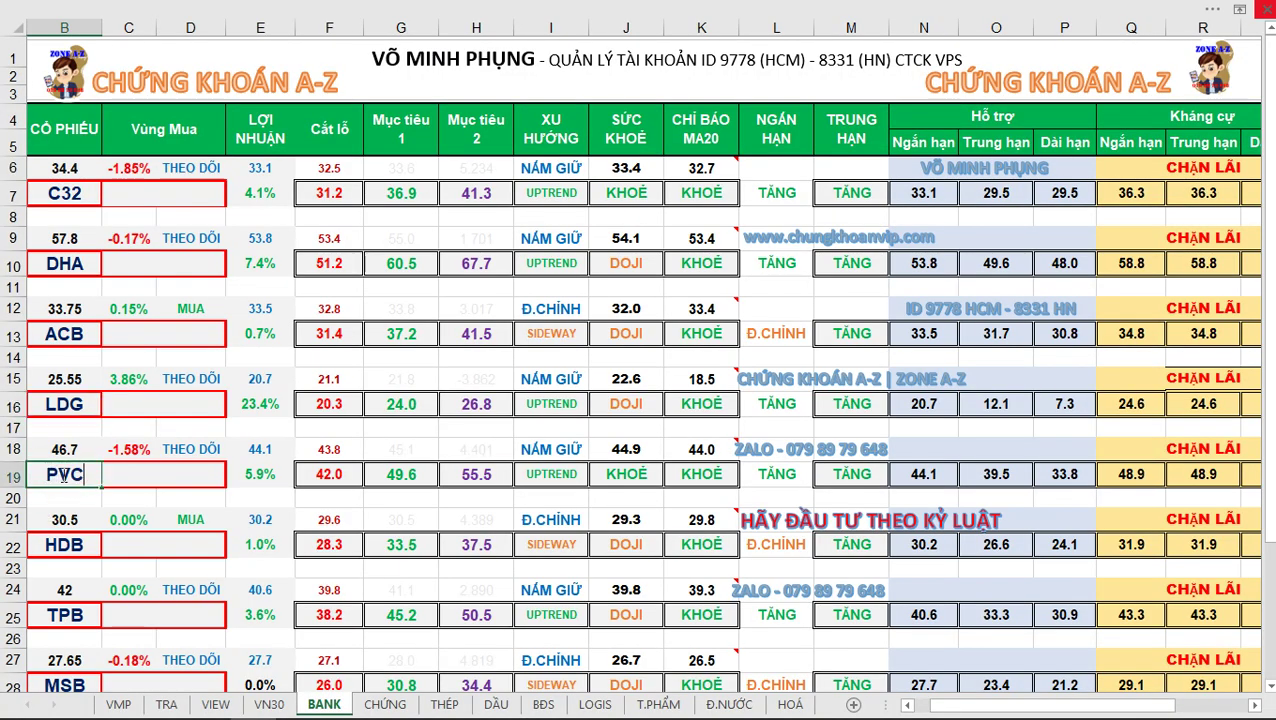
key("Return")
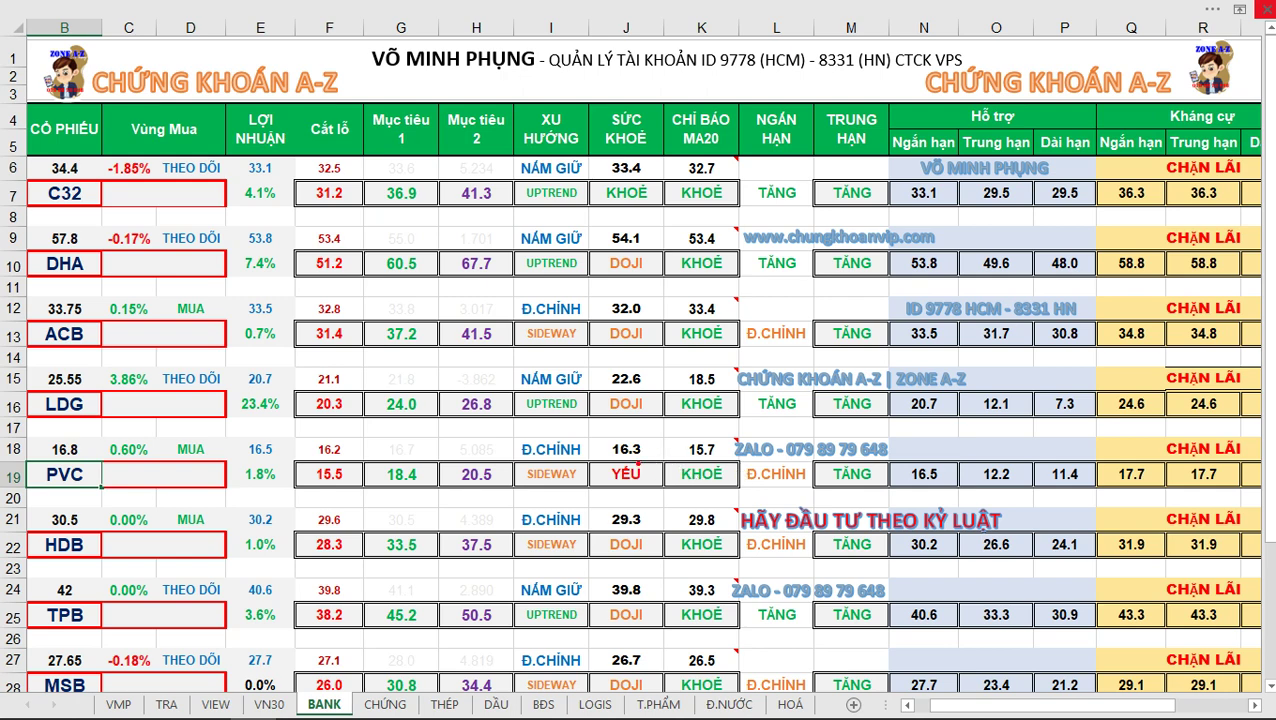
mouse_move(636, 462)
left_mouse_down()
mouse_move(600, 478)
mouse_move(647, 482)
left_mouse_up()
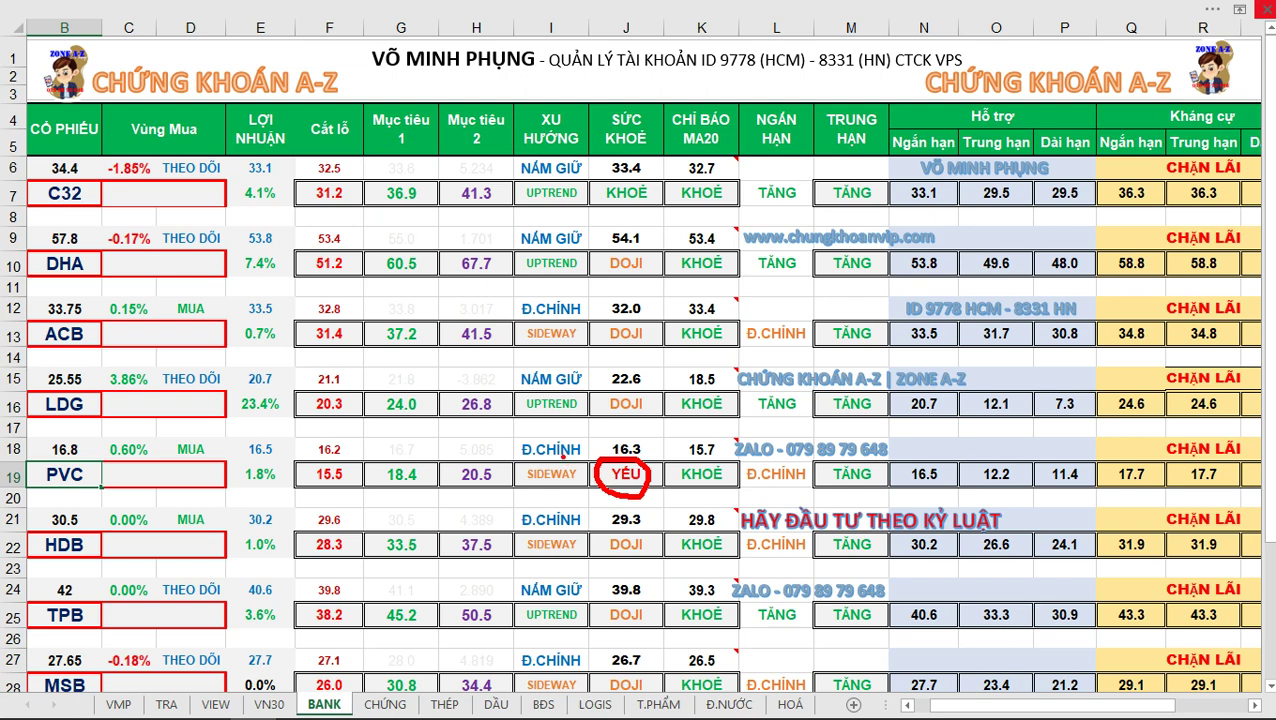
key("Escape")
- Return to FireAnt, check the YouTube replay chat for the next question, and load the FRT daily chart
key("alt+Tab")
mouse_move(782, 312)
left_mouse_down()
mouse_move(780, 292)
mouse_move(752, 288)
left_mouse_up()
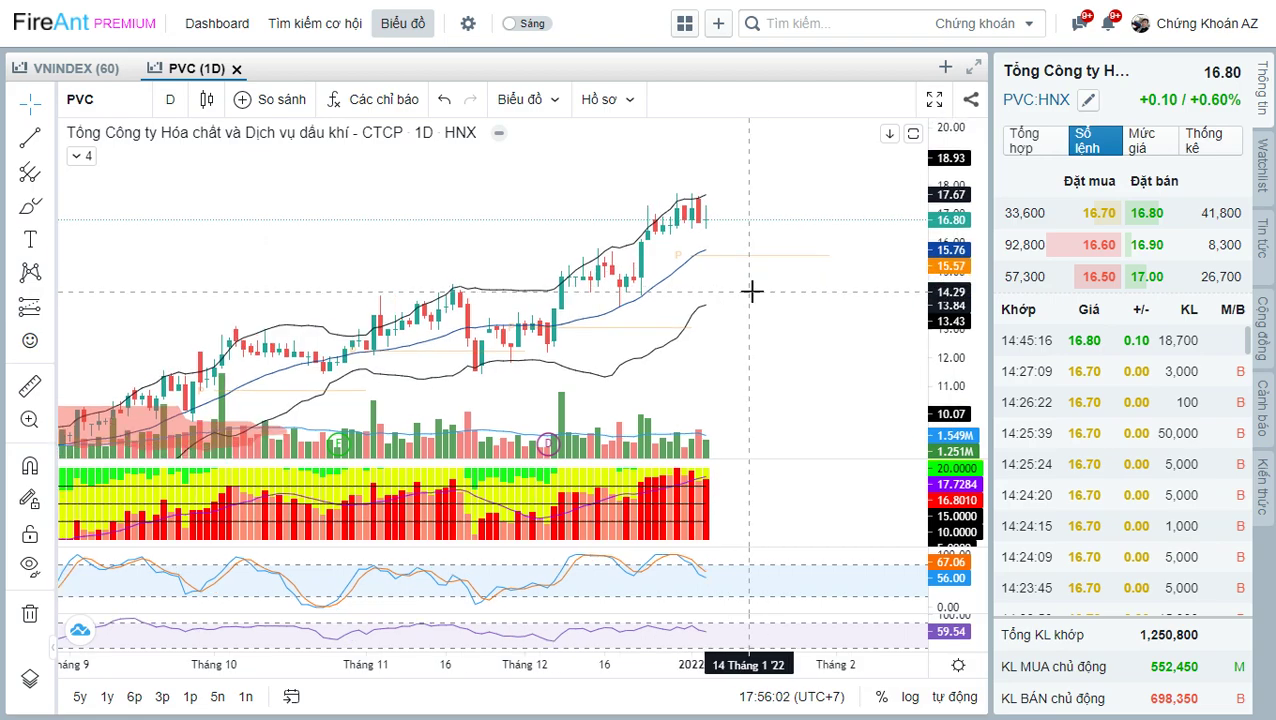
key("alt+Tab")
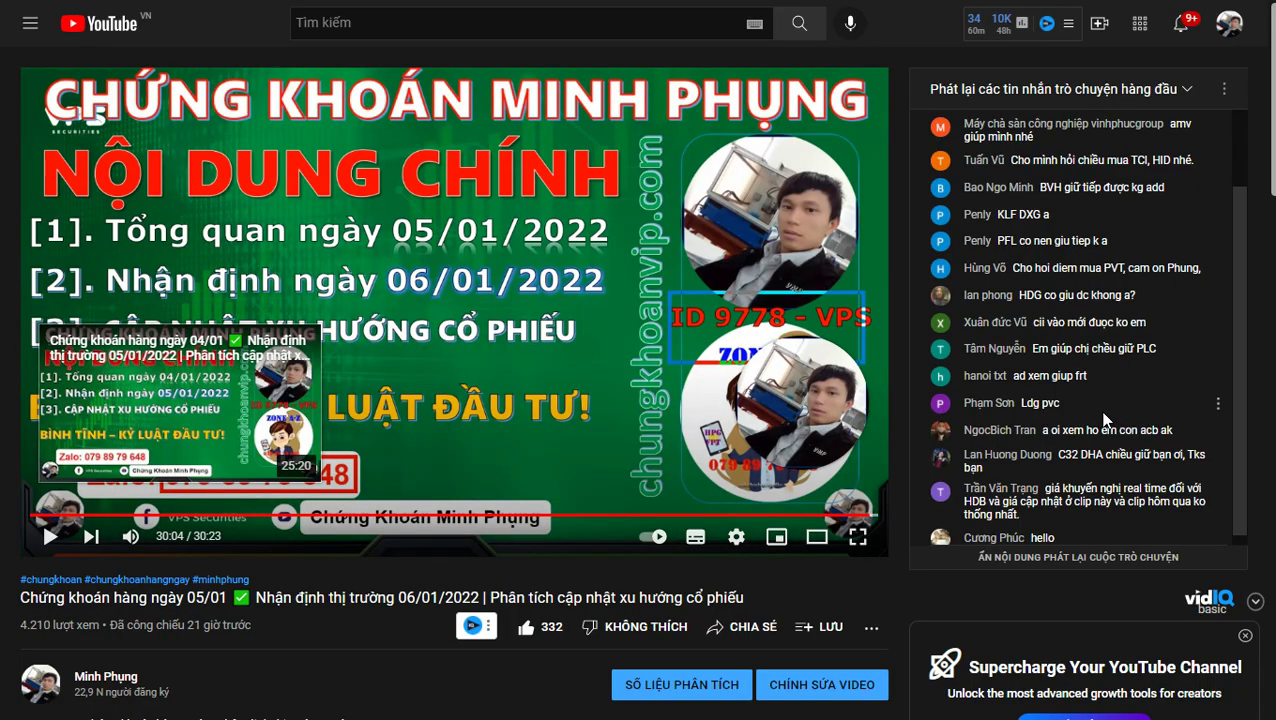
key("alt+Tab")
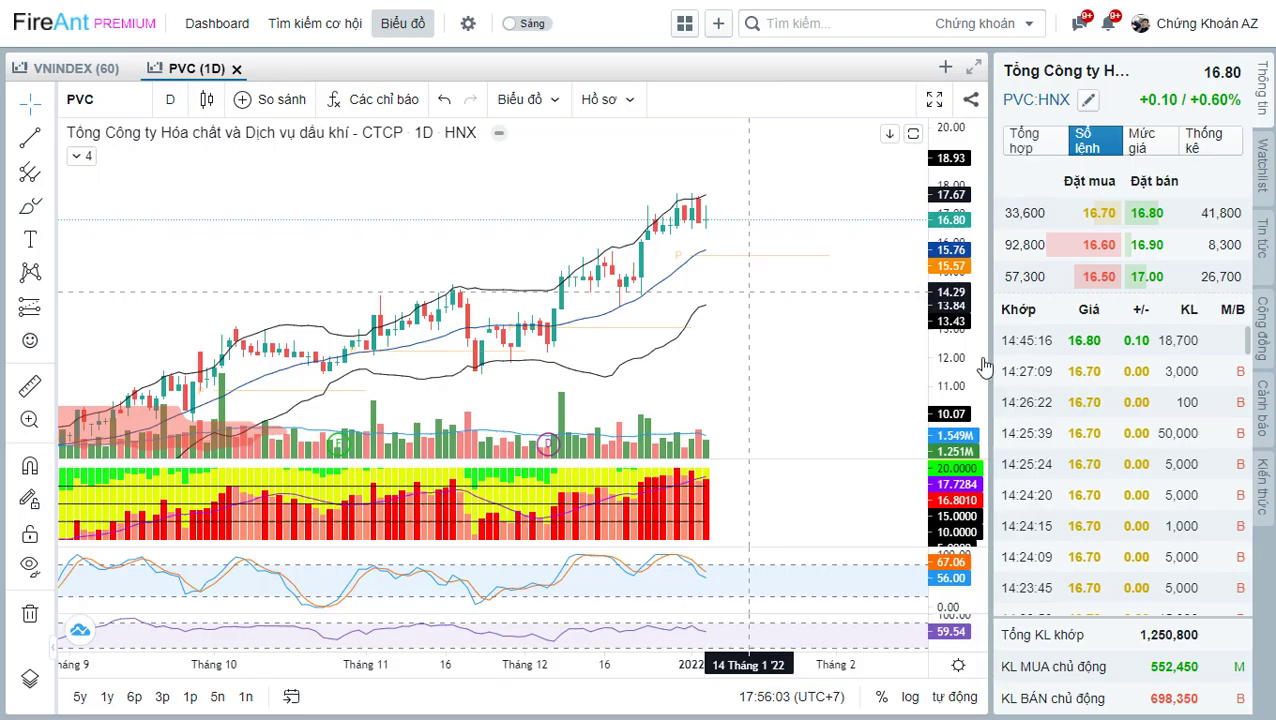
type("p")
key("Escape")
type("frt")
key("Return")
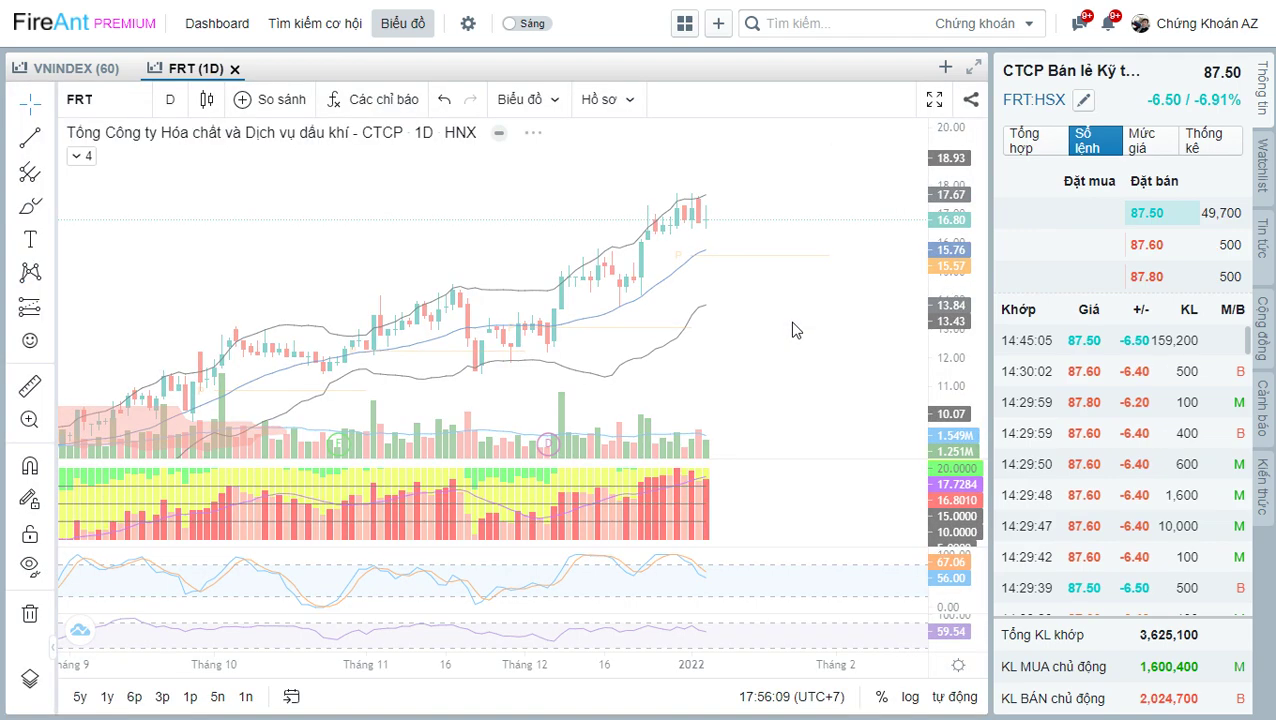
- Review the FRT daily chart, switch to Excel, and replace HDB with FRT in the stock column of the BANK sheet
left_click_drag(775, 295, 742, 326)
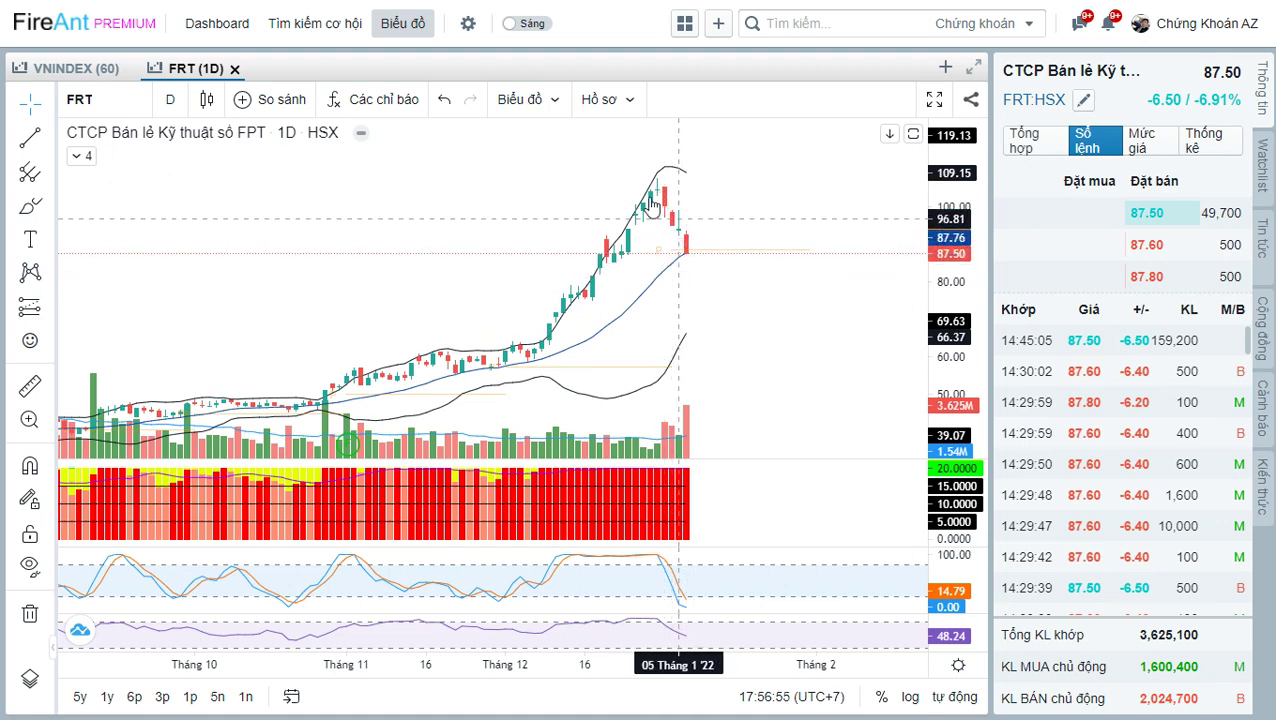
left_click_drag(759, 312, 758, 319)
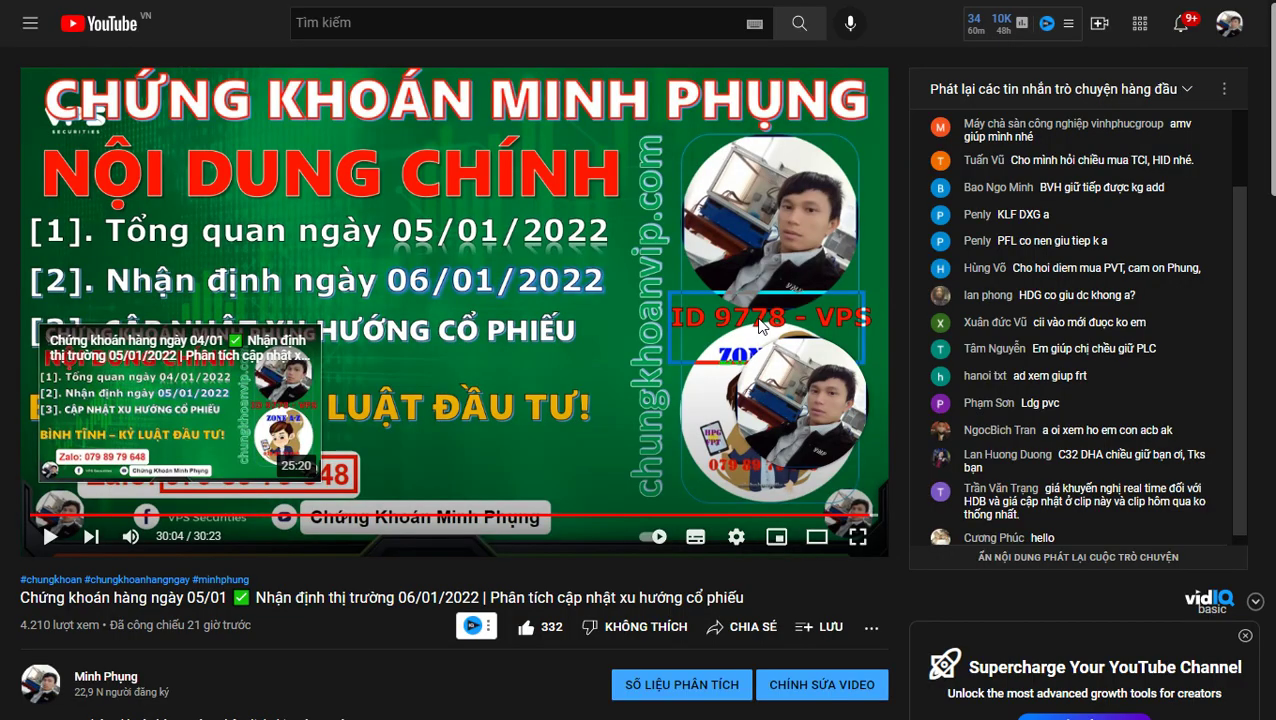
scroll(1104, 424, "up", 1)
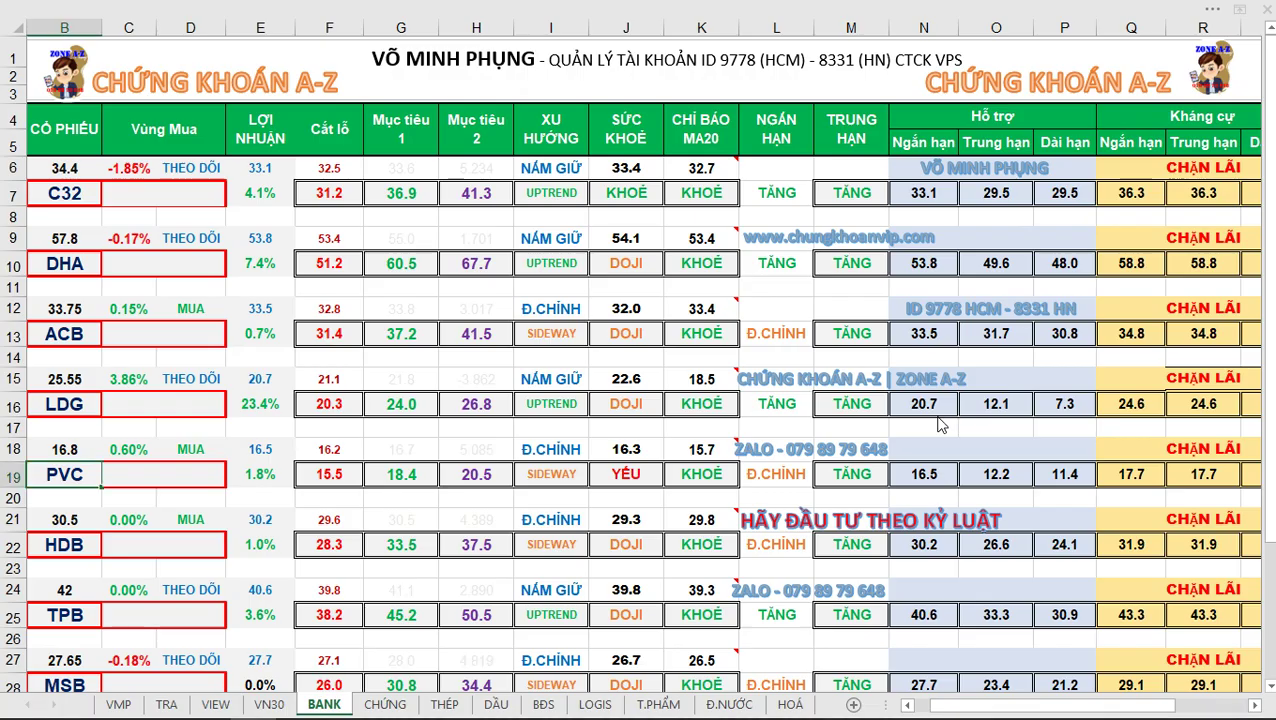
left_click(60, 544)
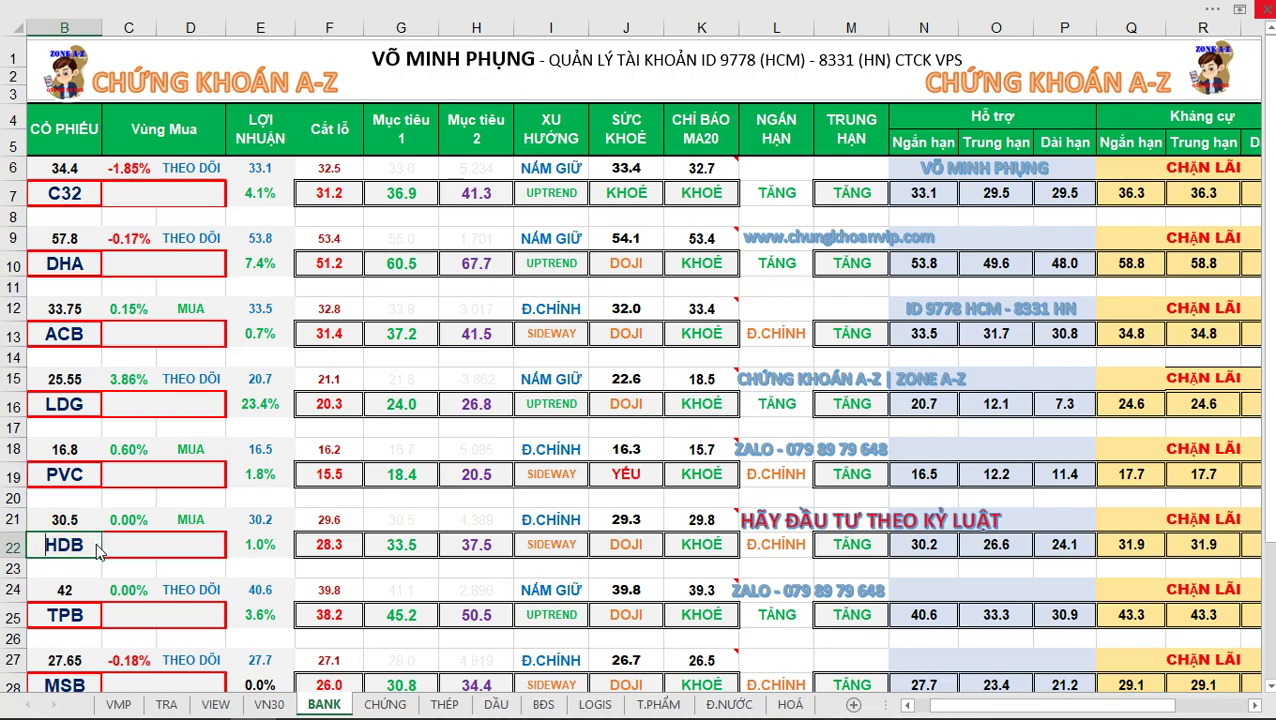
type("FRT")
key("Return")
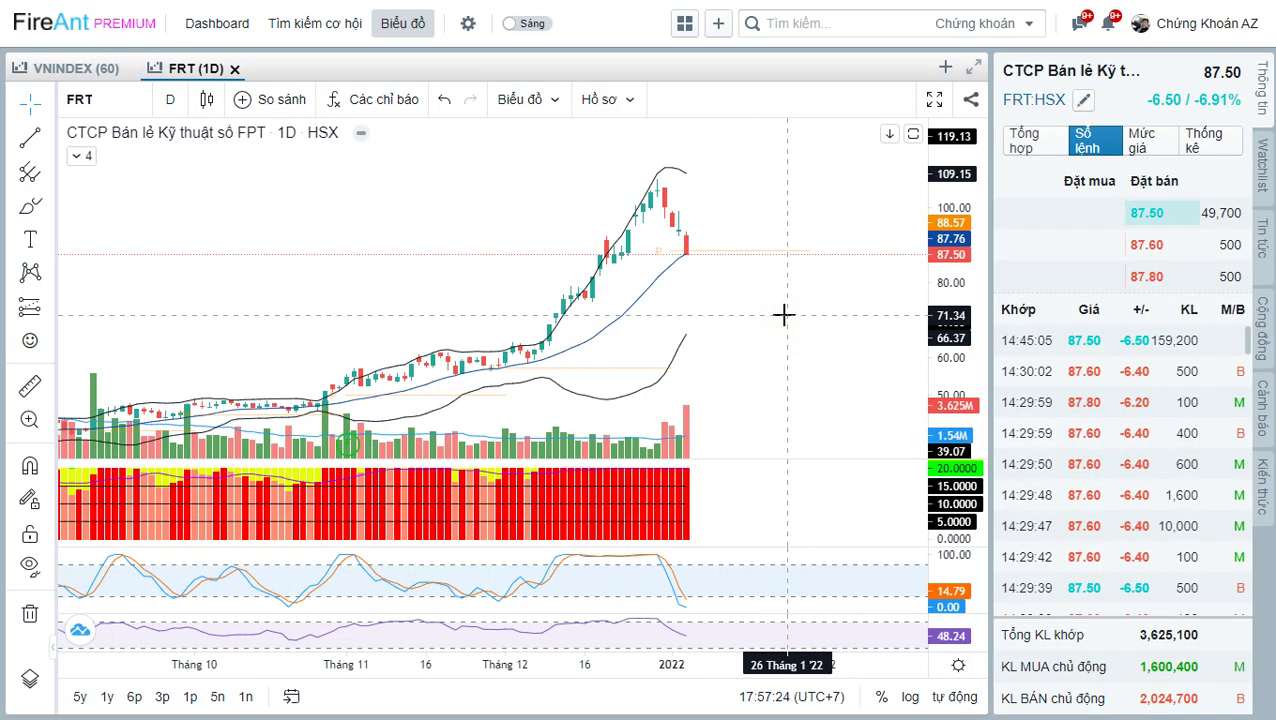
- Return to FireAnt, load the PLC daily chart, and mark its price range from September to January
type("PLC")
key("Return")
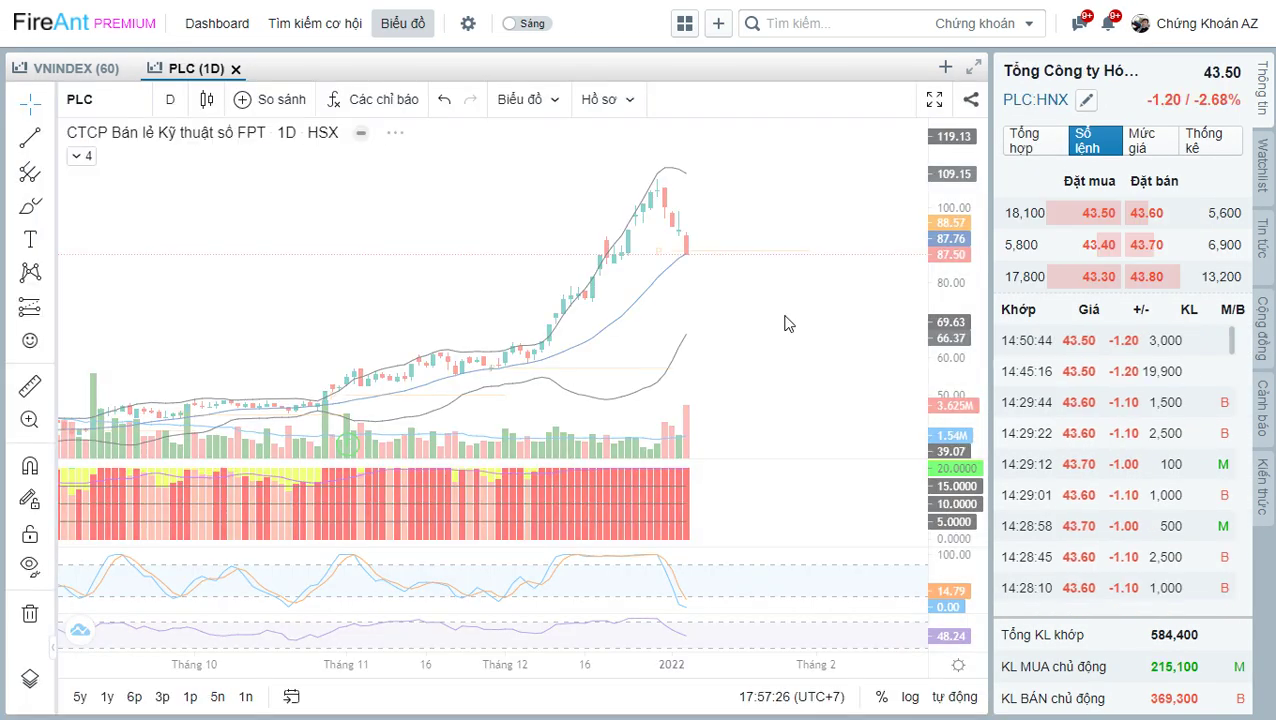
scroll(780, 345, "down", 2)
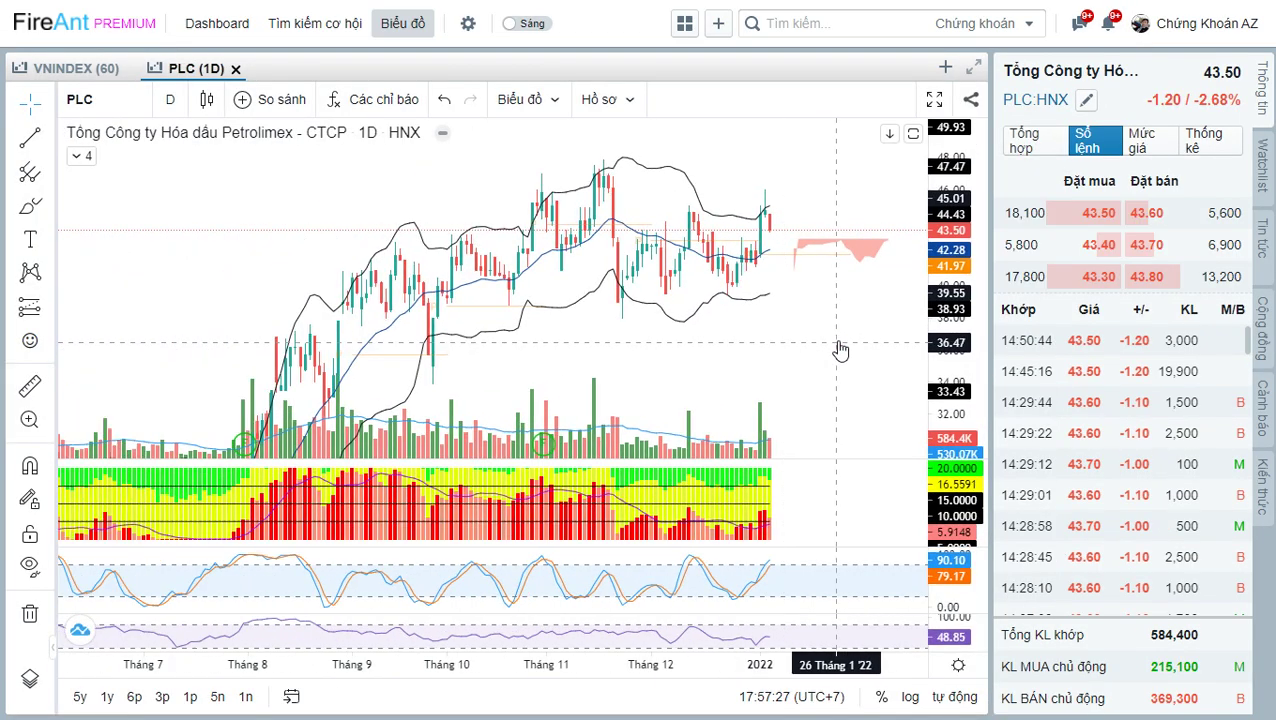
left_click_drag(830, 344, 820, 344)
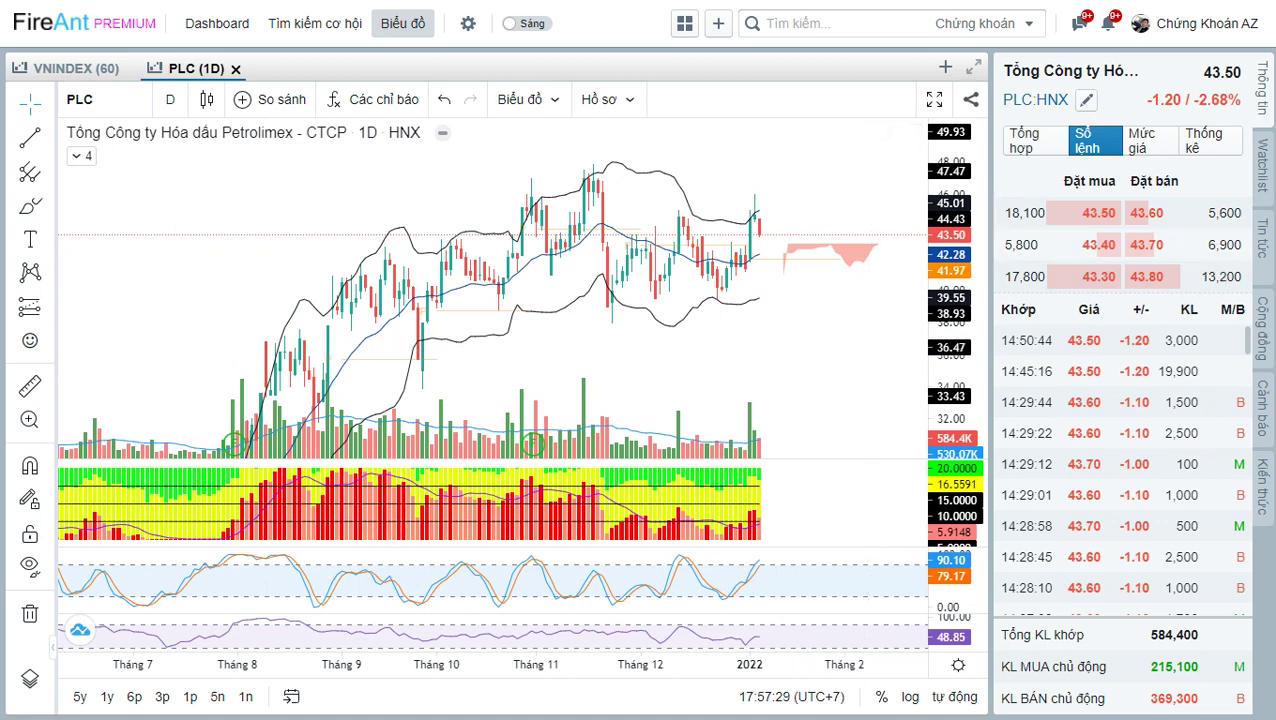
left_click_drag(320, 184, 831, 306)
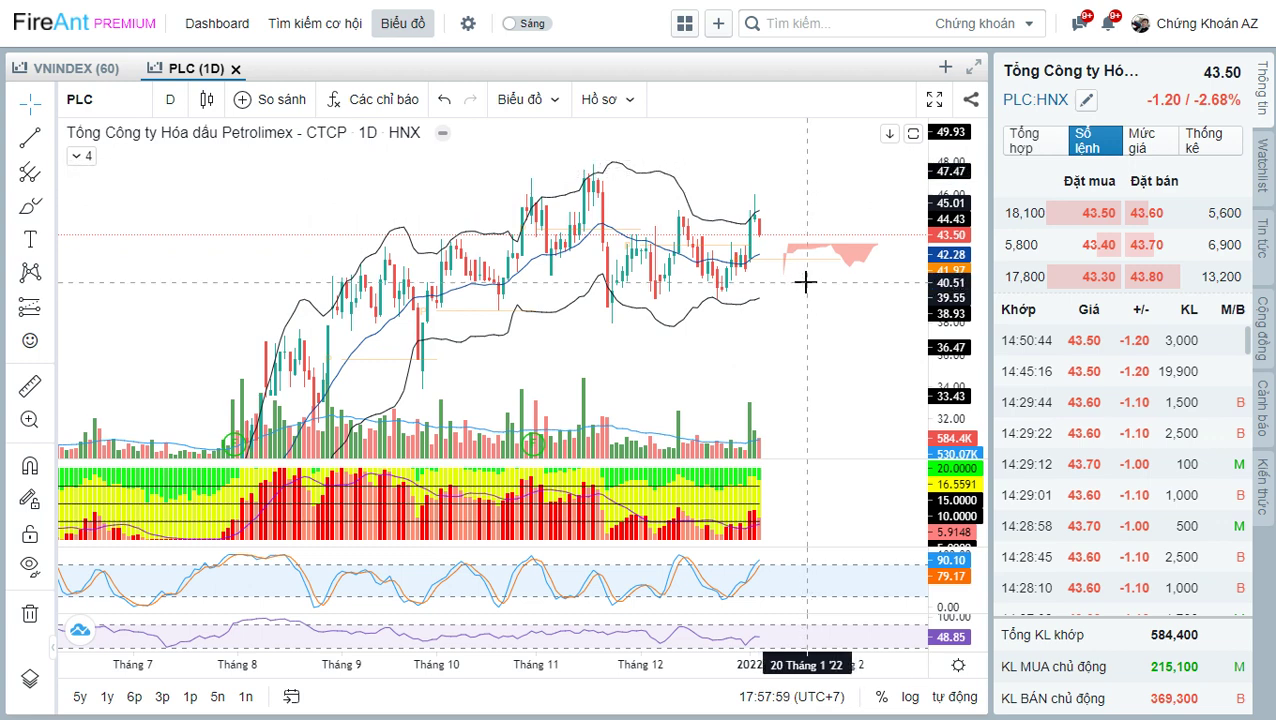
left_click_drag(823, 182, 777, 208)
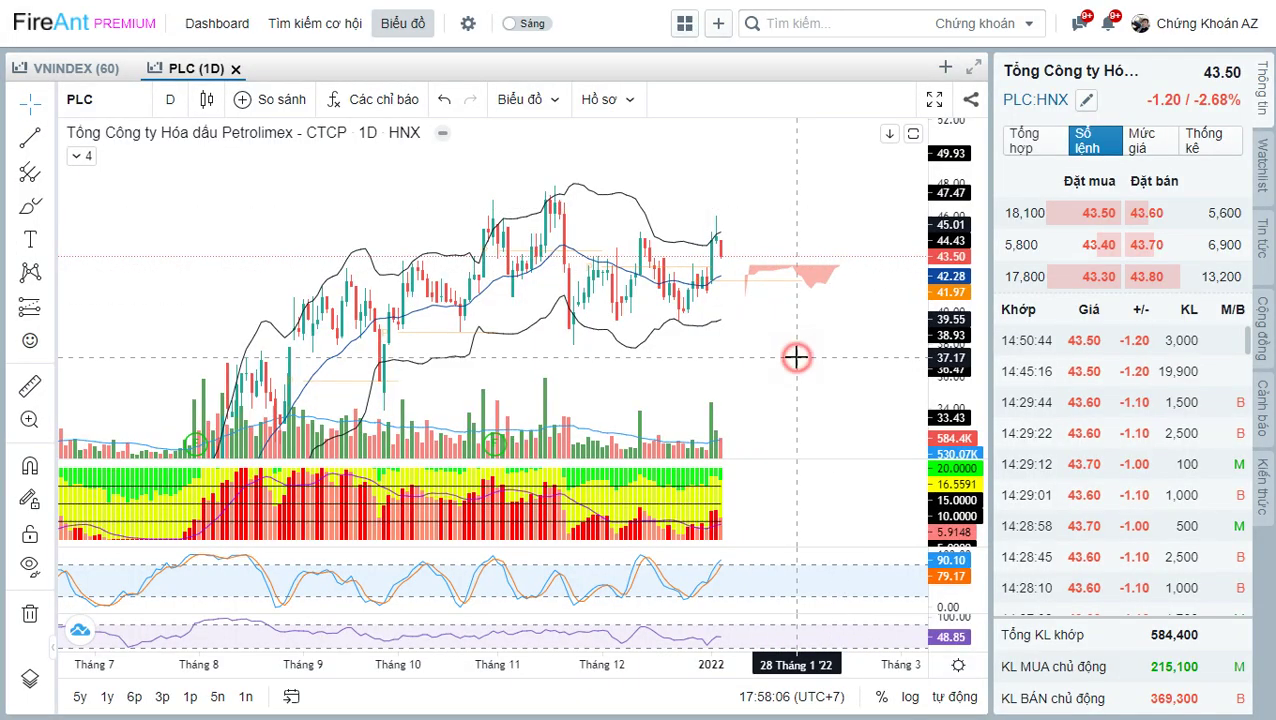
- Load the CII daily chart
type("Q")
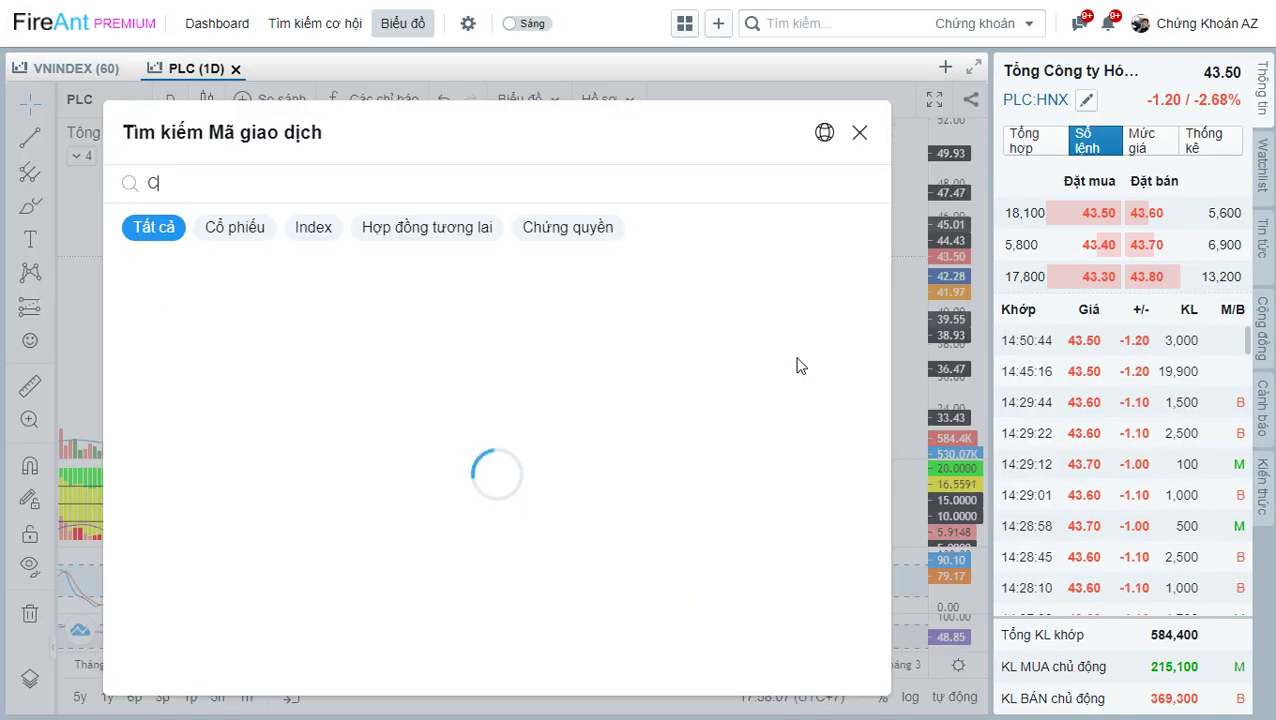
type("II")
key("Return")
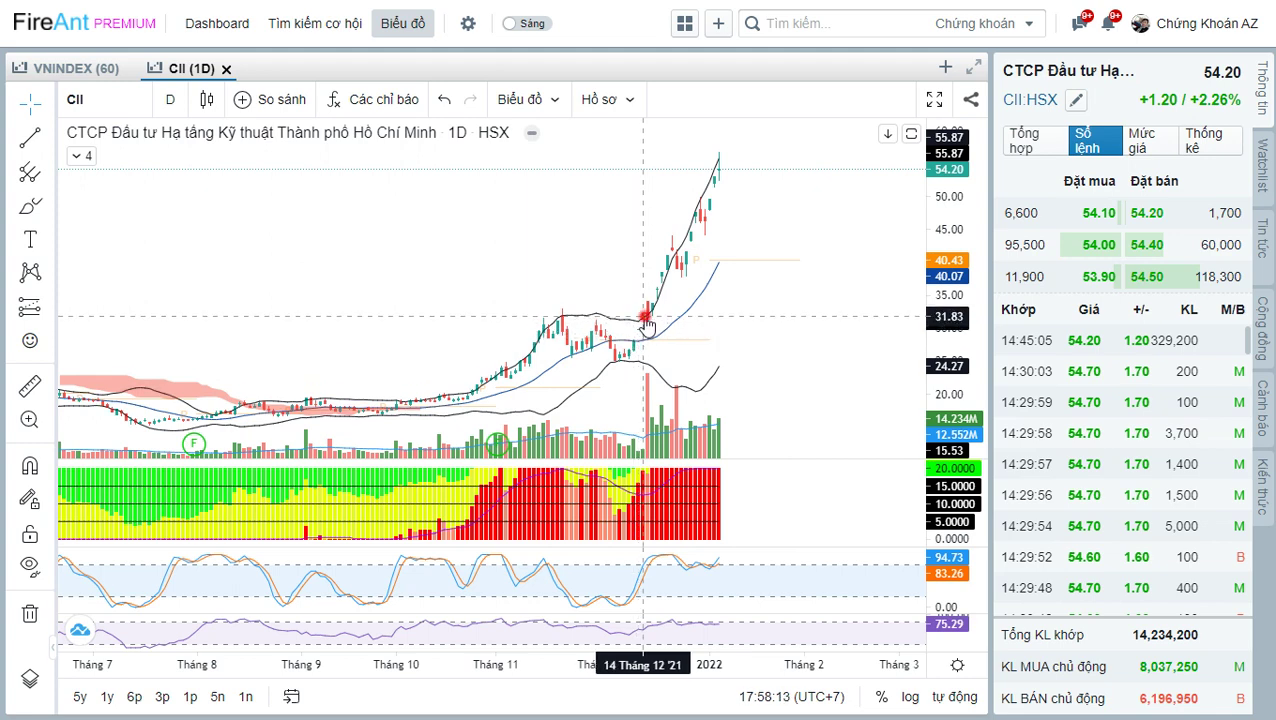
- Measure CII's price rise from 14 December 2021 to 14 January 2022 on the daily chart, and clear the measurement
left_click_drag(643, 316, 745, 170)
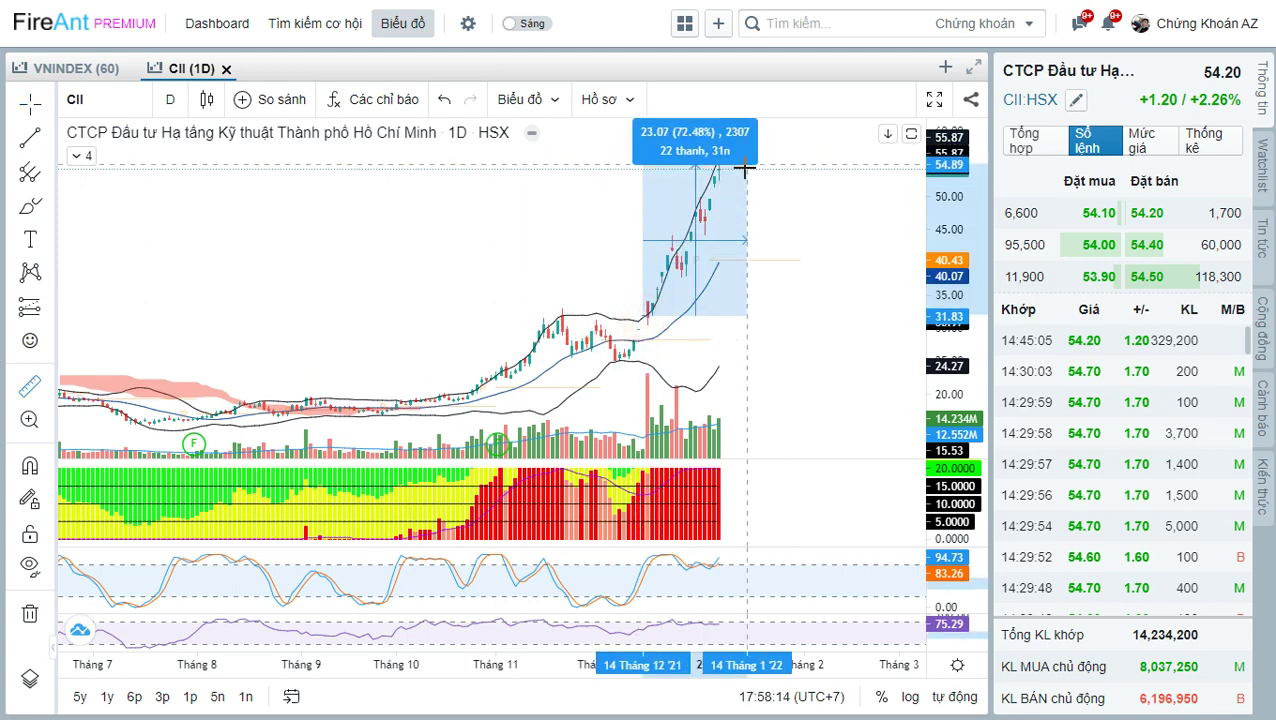
left_click(824, 219)
scroll(826, 221, "up", 2)
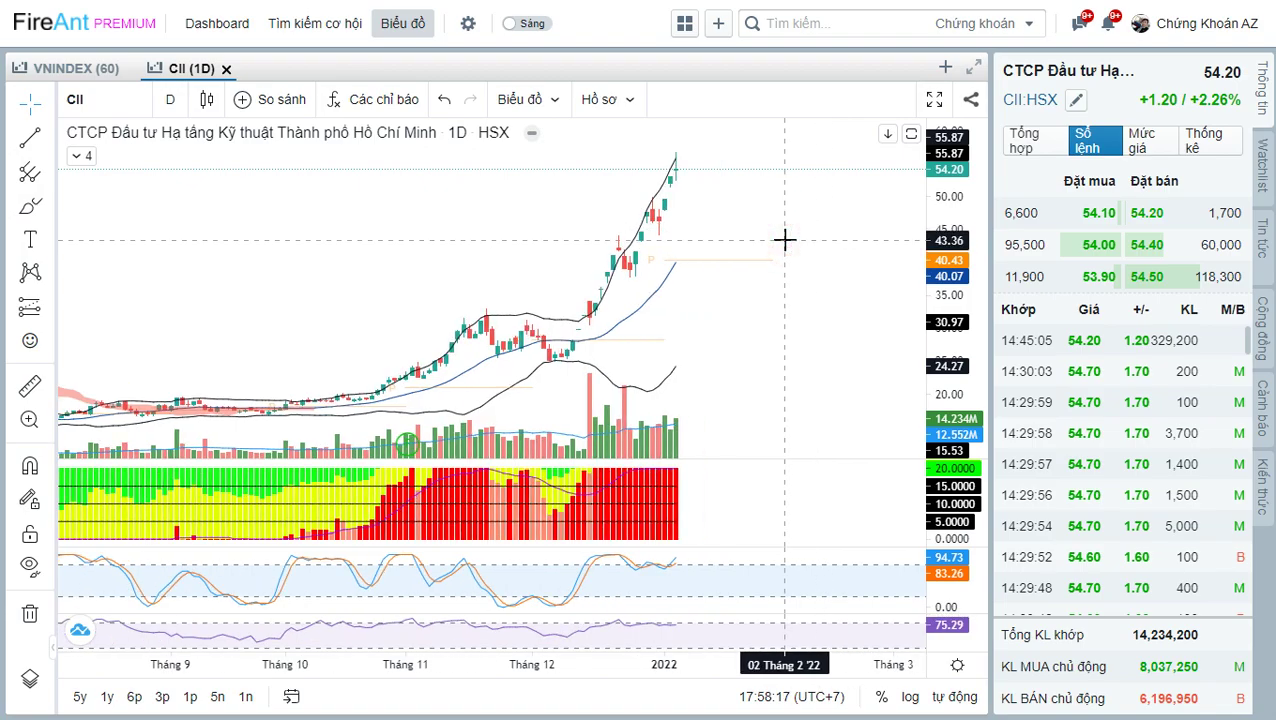
- Check the YouTube replay chat for the next requested ticker and load the HDG daily chart in FireAnt
key("alt+Tab")
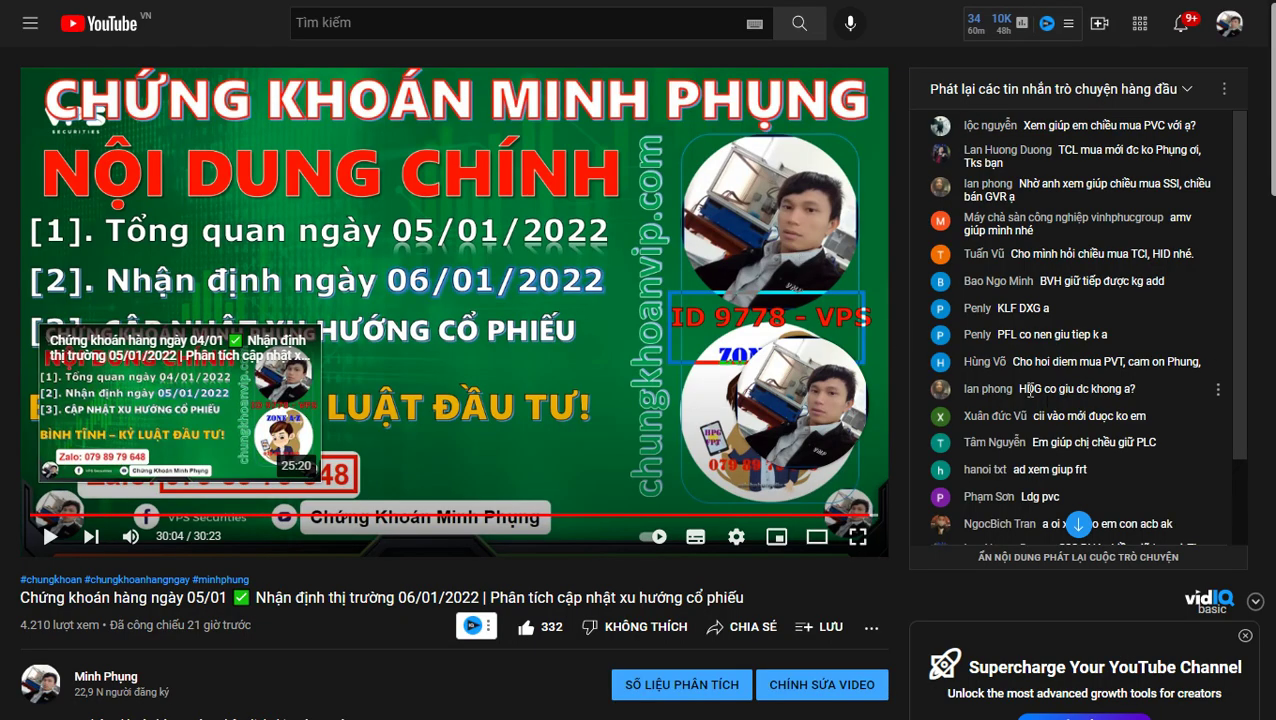
key("alt+Tab")
type("H")
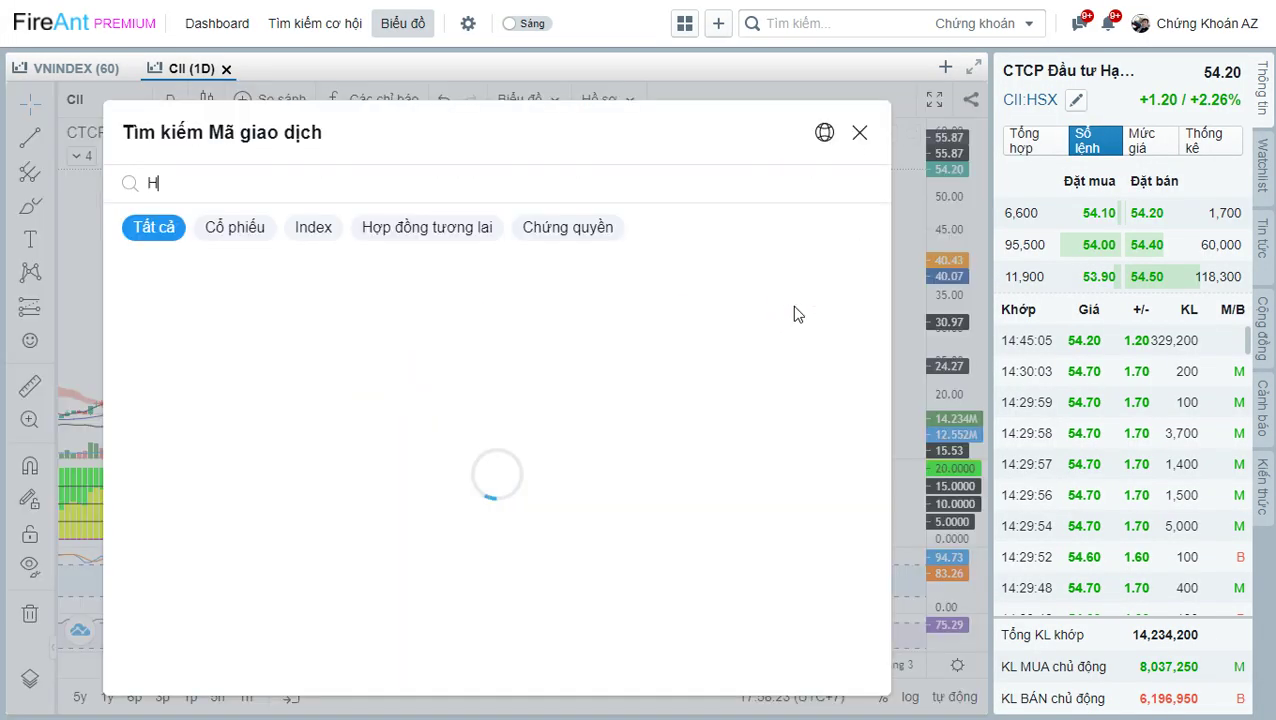
type("DG")
key("Return")
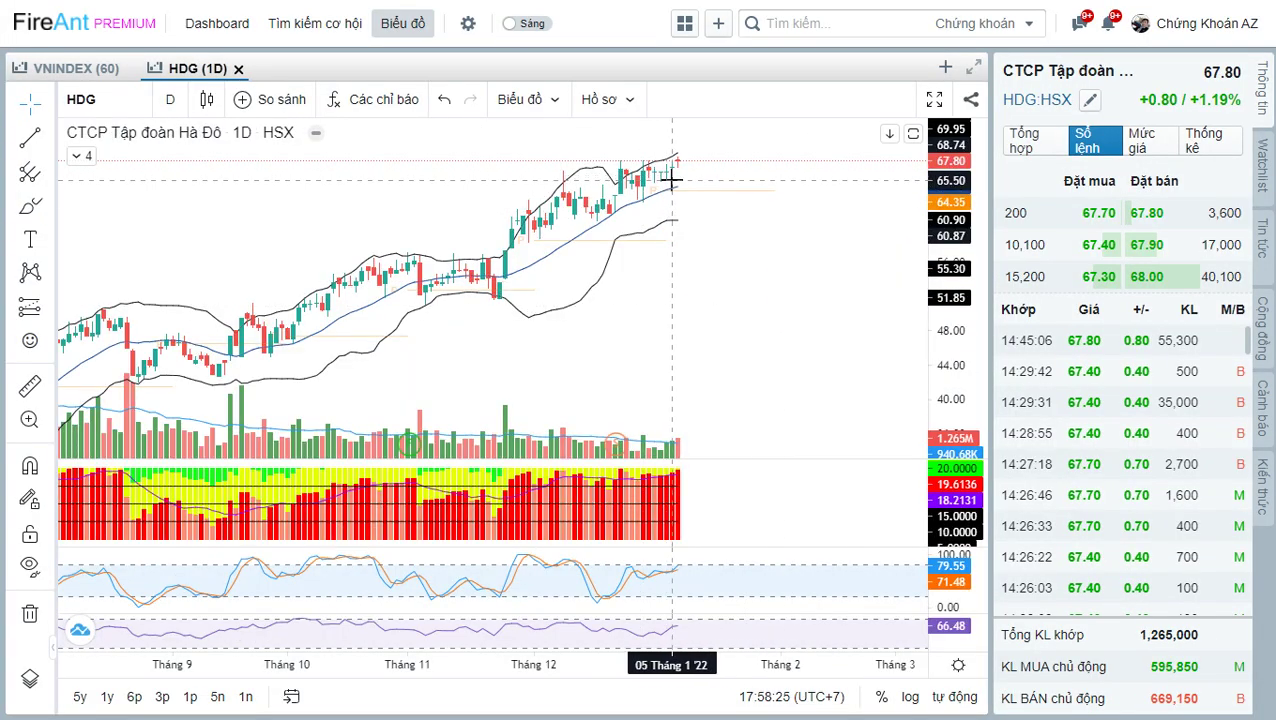
- Switch to Excel and replace TPB with HDG in the stock column of the BANK sheet
left_click_drag(719, 257, 720, 262)
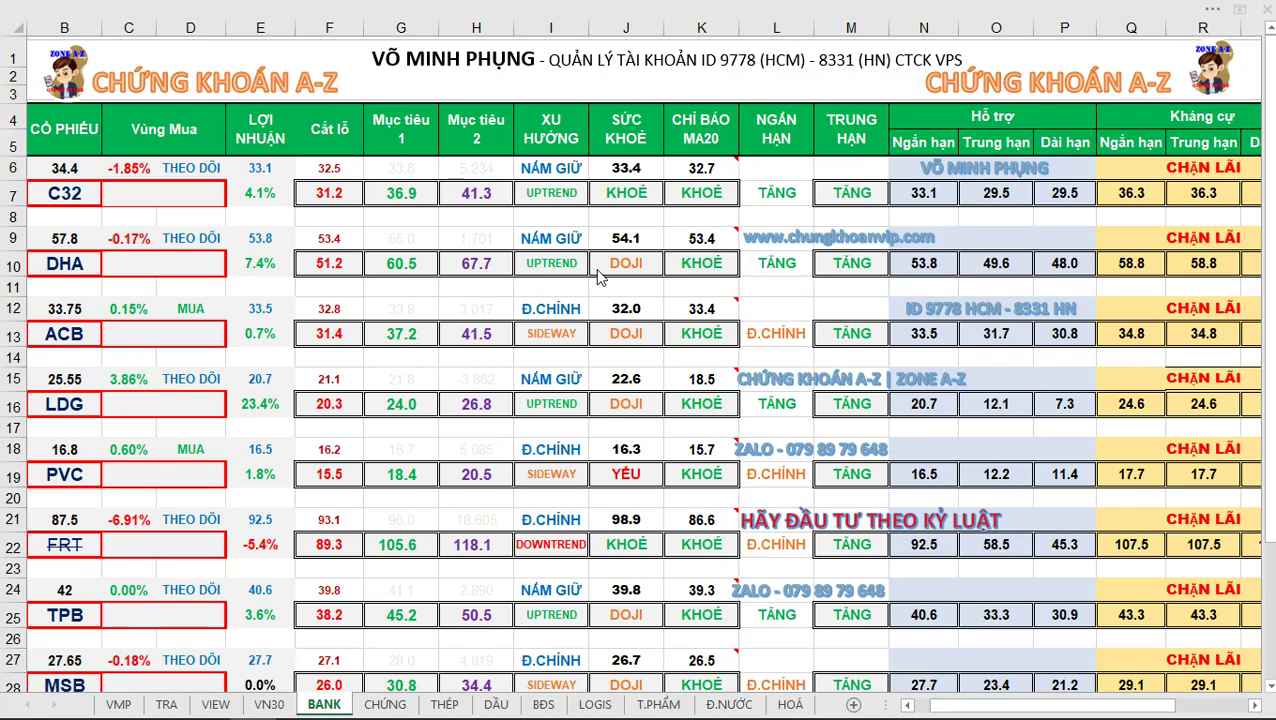
left_click(52, 552)
left_click(72, 617)
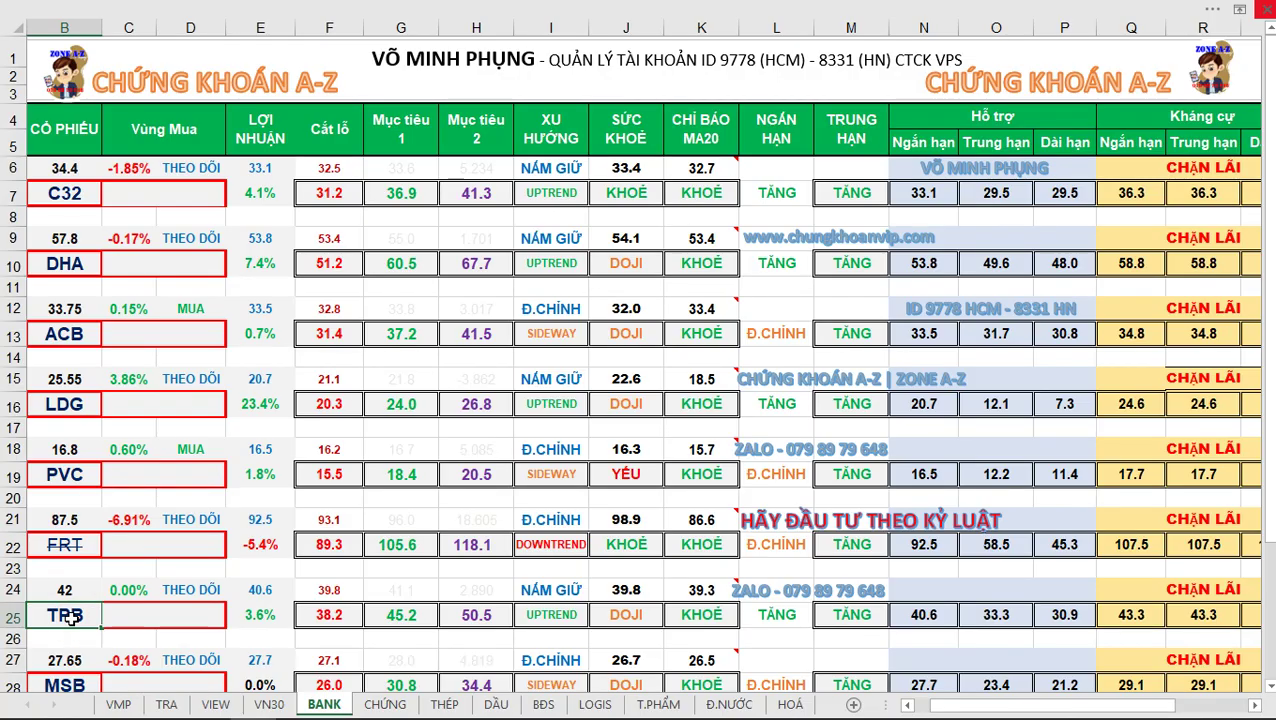
type("HDG")
key("Return")
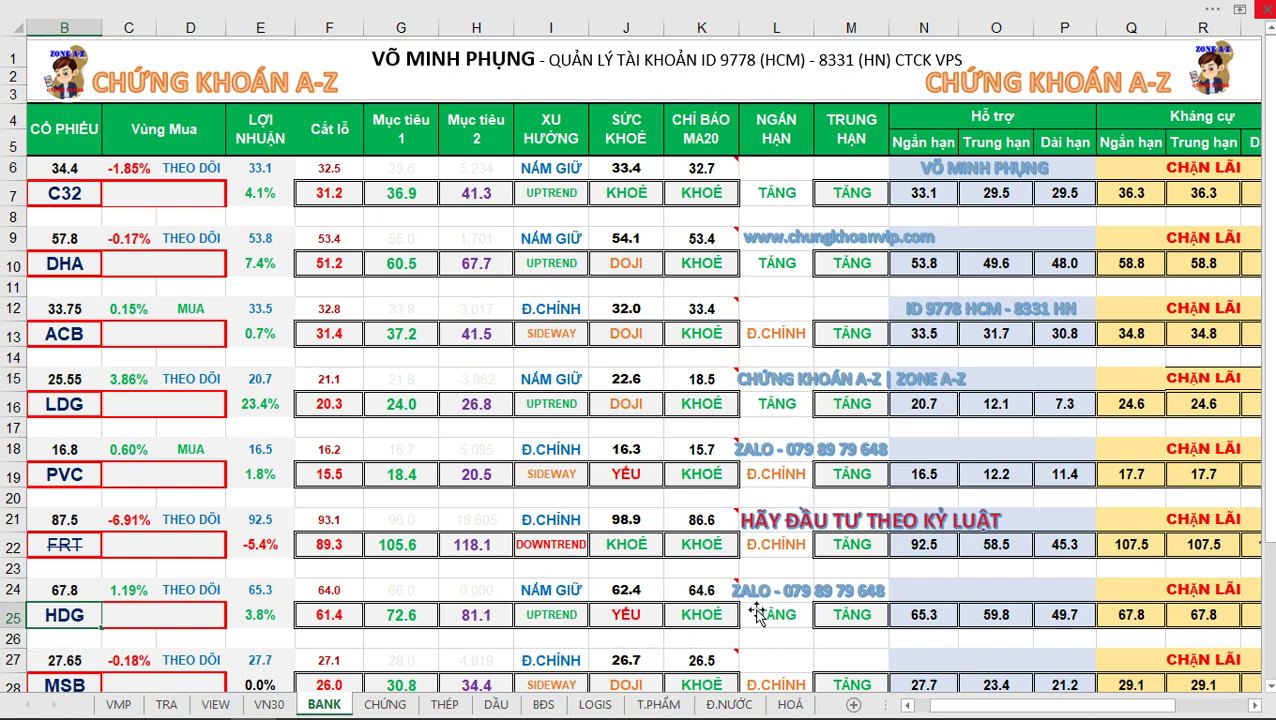
- Return to FireAnt, check the YouTube replay chat for the next question, and load the PVT daily chart
mouse_move(686, 597)
key("alt+Tab")
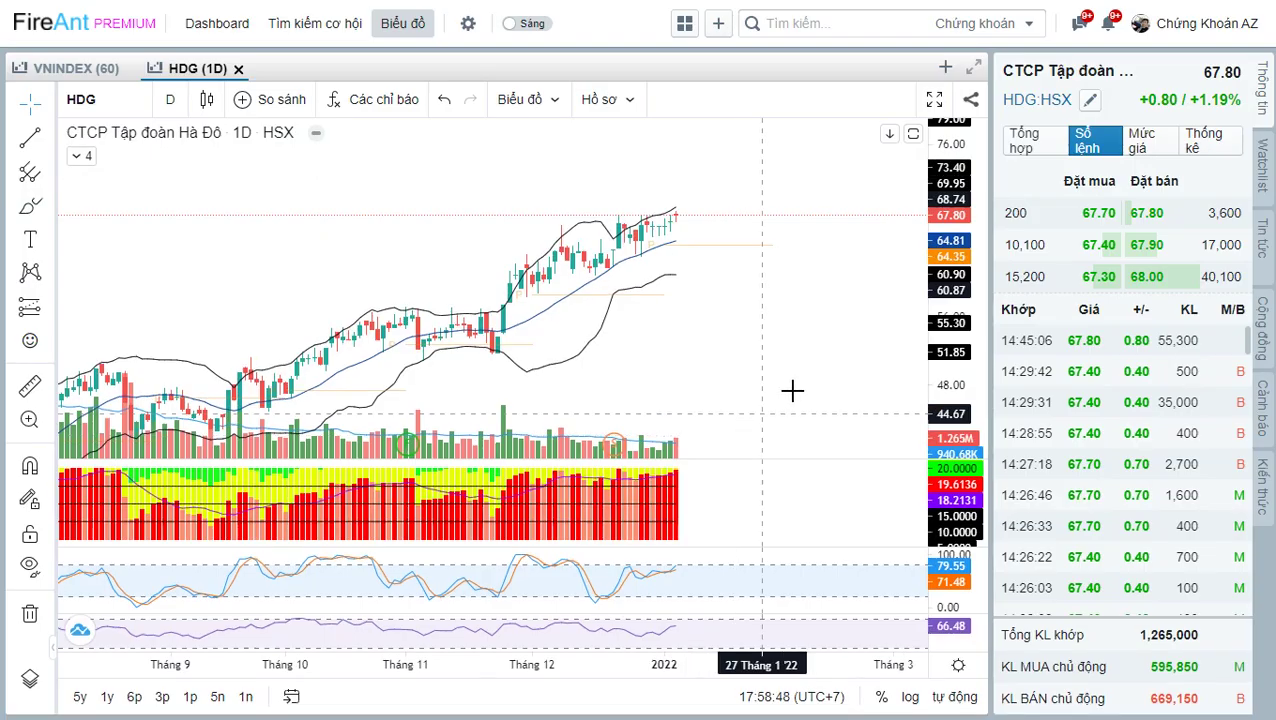
left_click(803, 379)
key("alt+Tab")
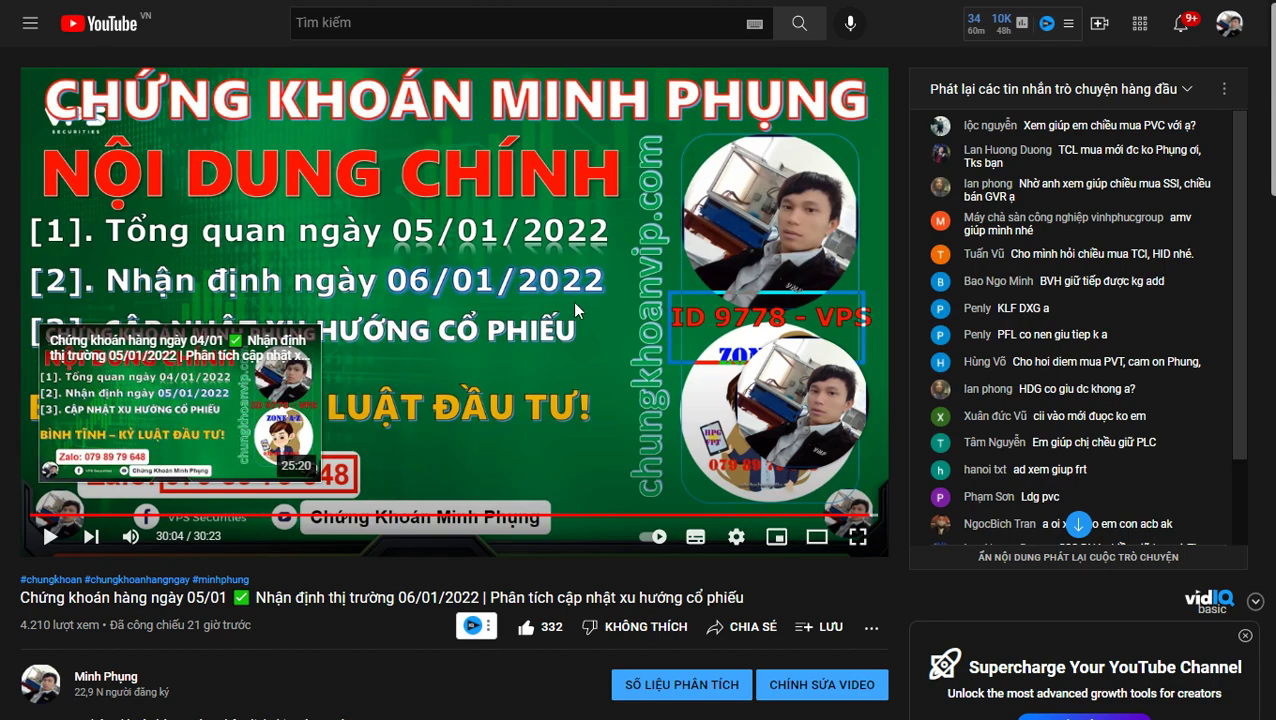
key("alt+Tab")
type("P")
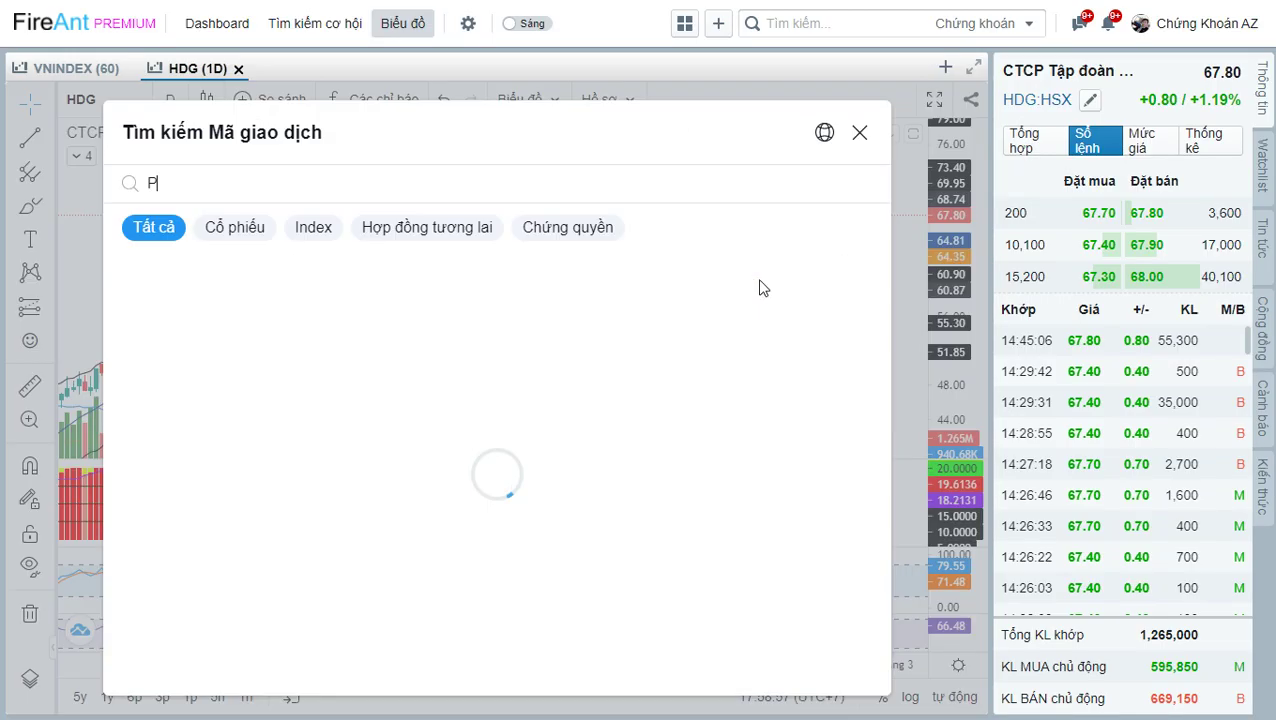
type("VT")
key("Return")
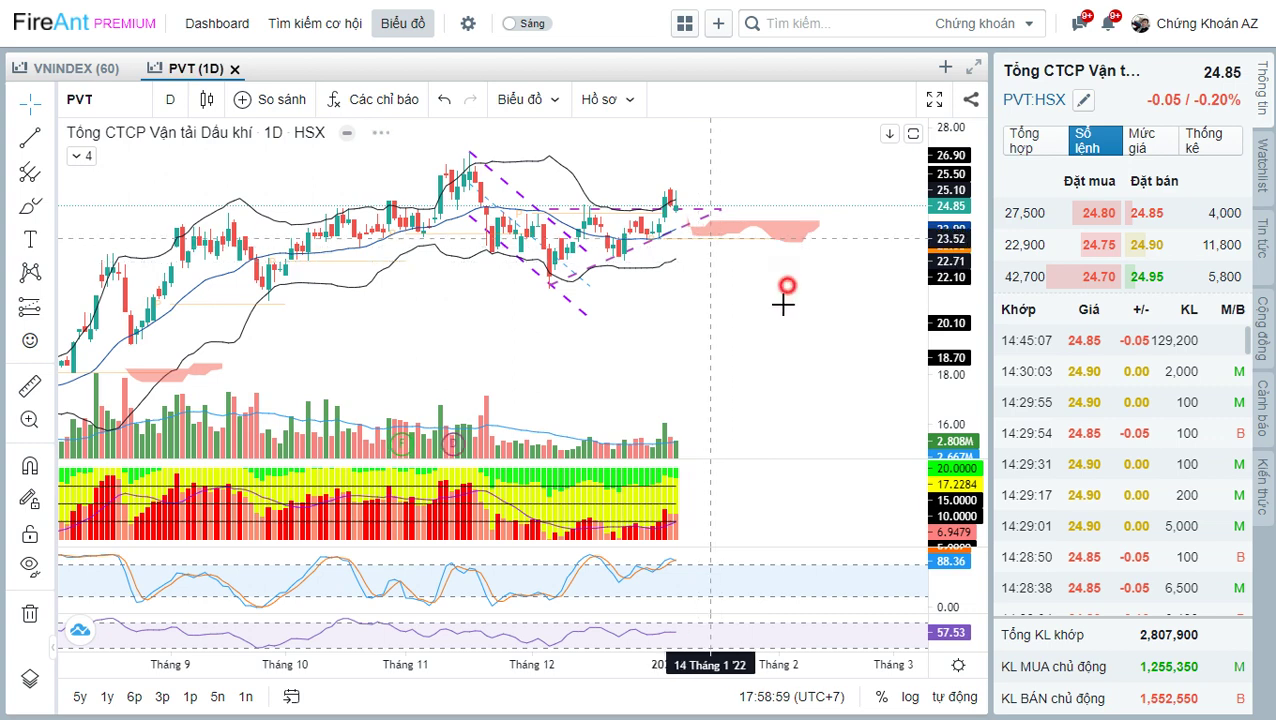
- Stretch the PVT chart's price scale and examine the latest candles against the drawn trendlines and Bollinger bands
left_click_drag(783, 304, 778, 358)
left_click_drag(964, 372, 960, 318)
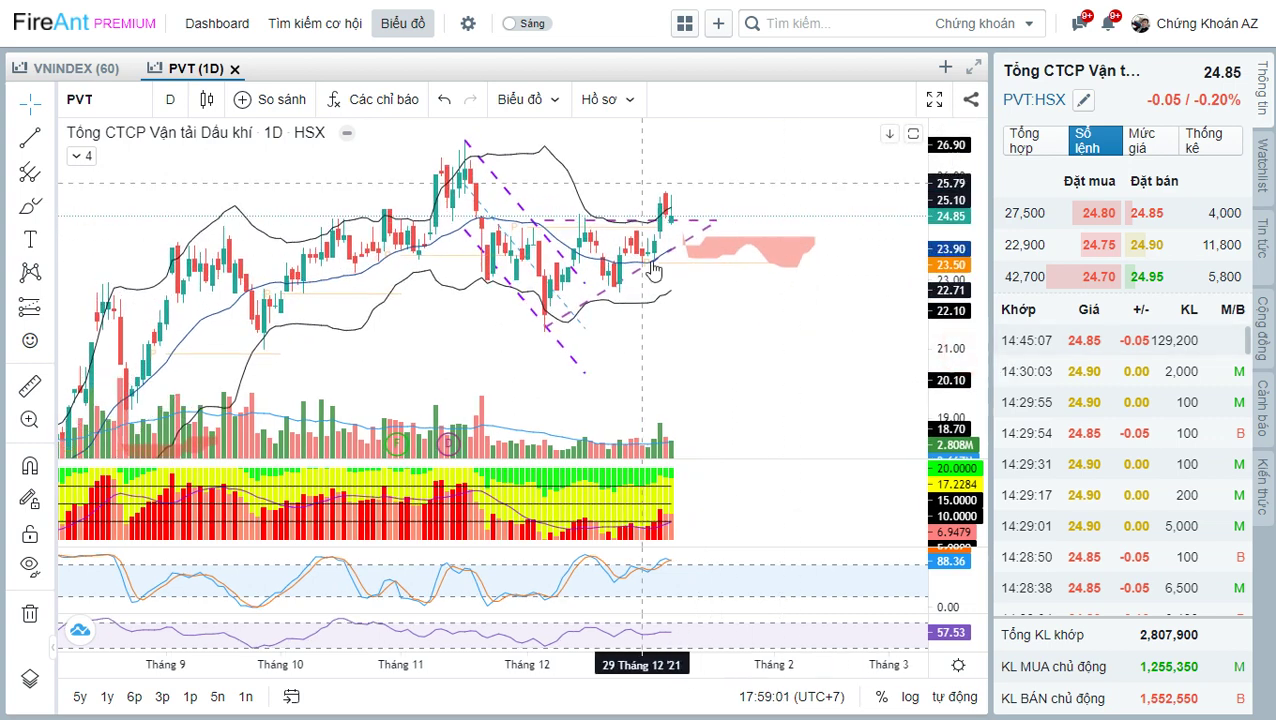
left_click(699, 195)
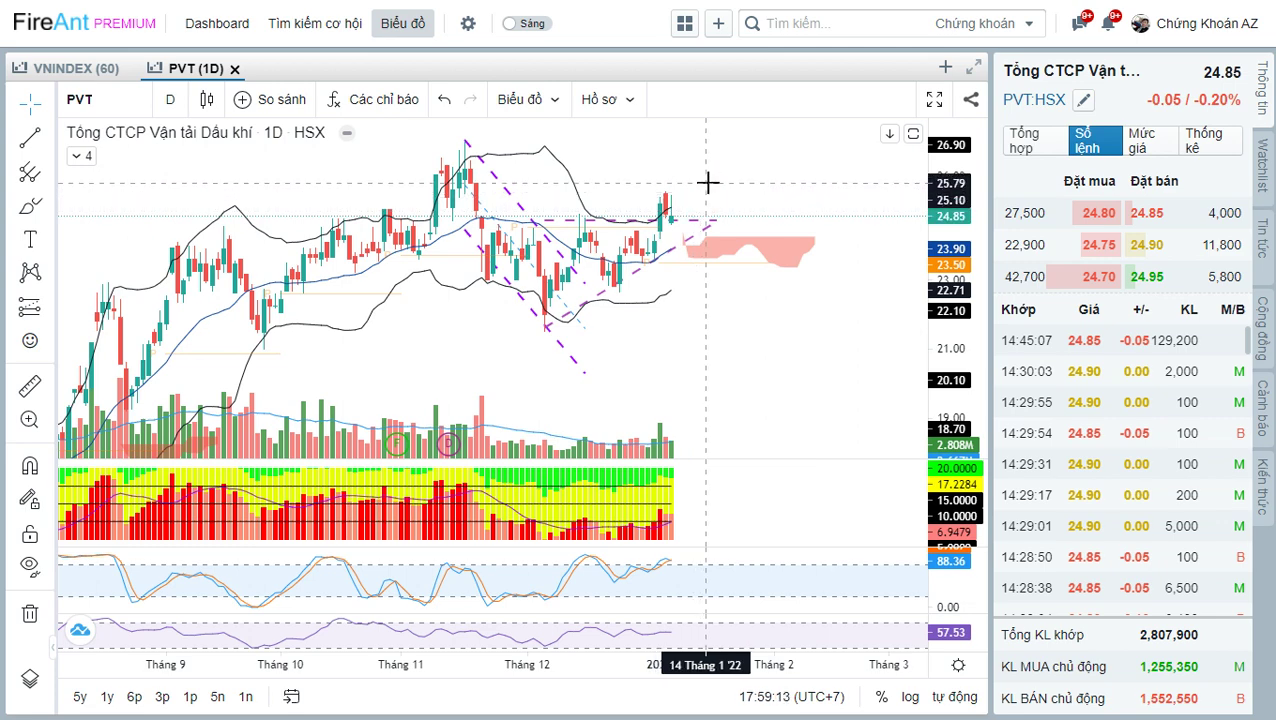
left_click(758, 179)
left_click_drag(758, 179, 760, 194)
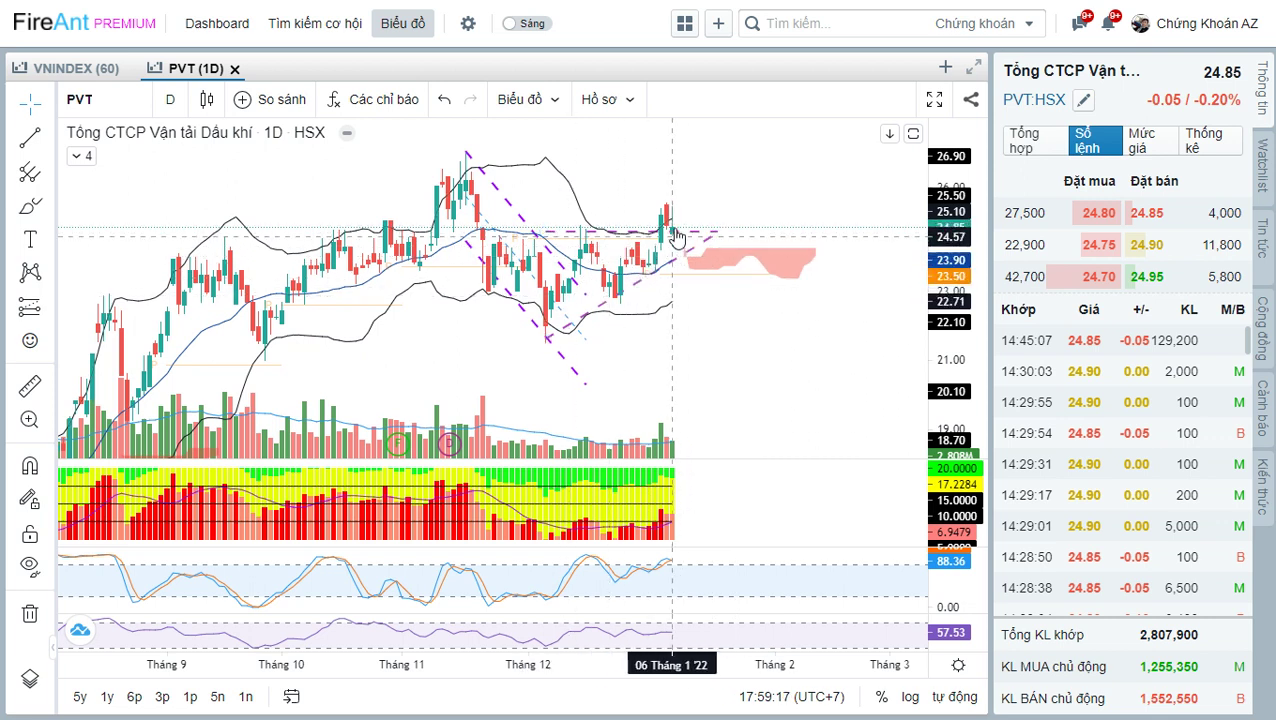
left_click_drag(766, 302, 762, 300)
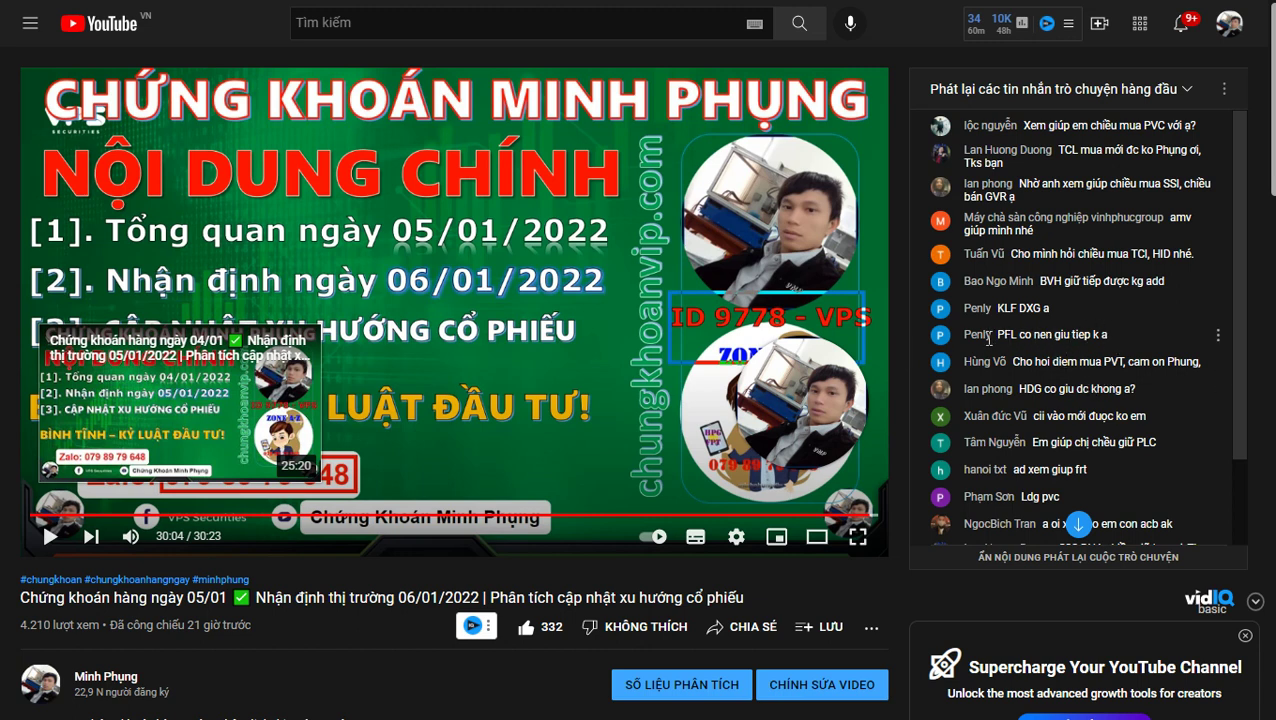
- Return from the YouTube chat to FireAnt and load the PFL daily chart
left_click(816, 350)
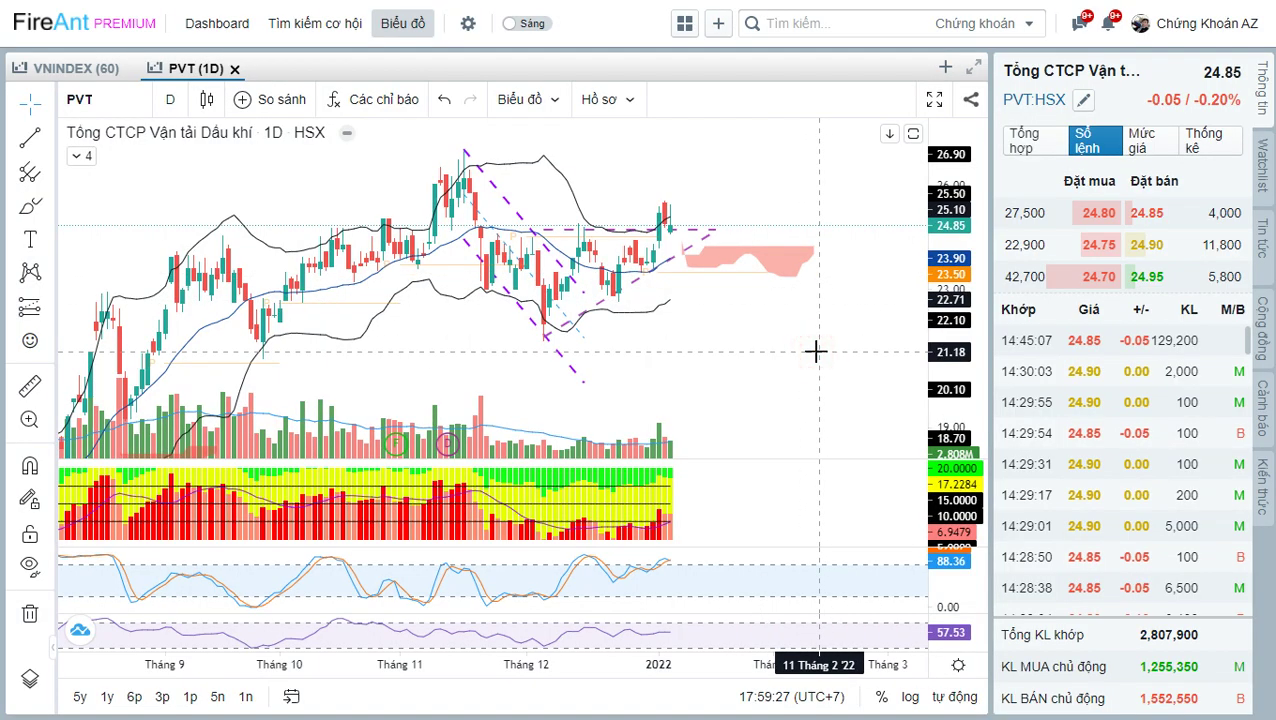
type("PFL")
key("Return")
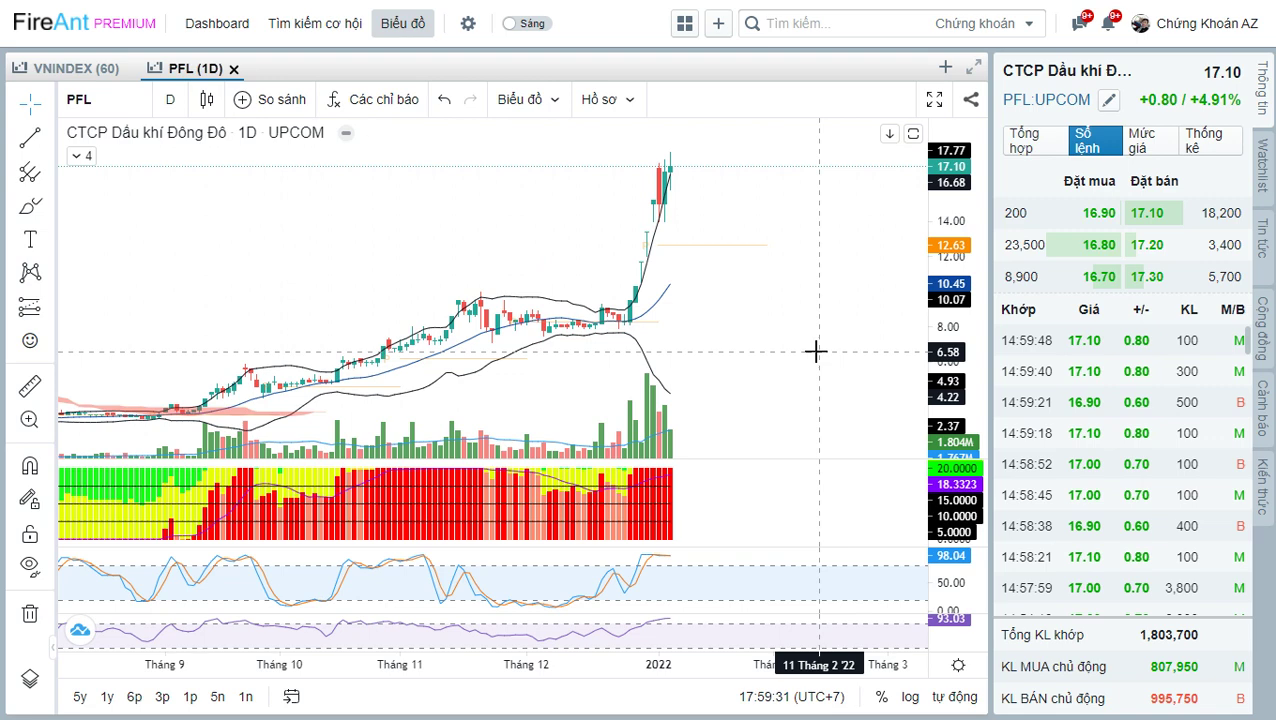
- Examine PFL's November–December base and measure its price rise from 24 December 2021 to 11 January 2022
left_click_drag(799, 350, 863, 333)
scroll(849, 336, "up", 3)
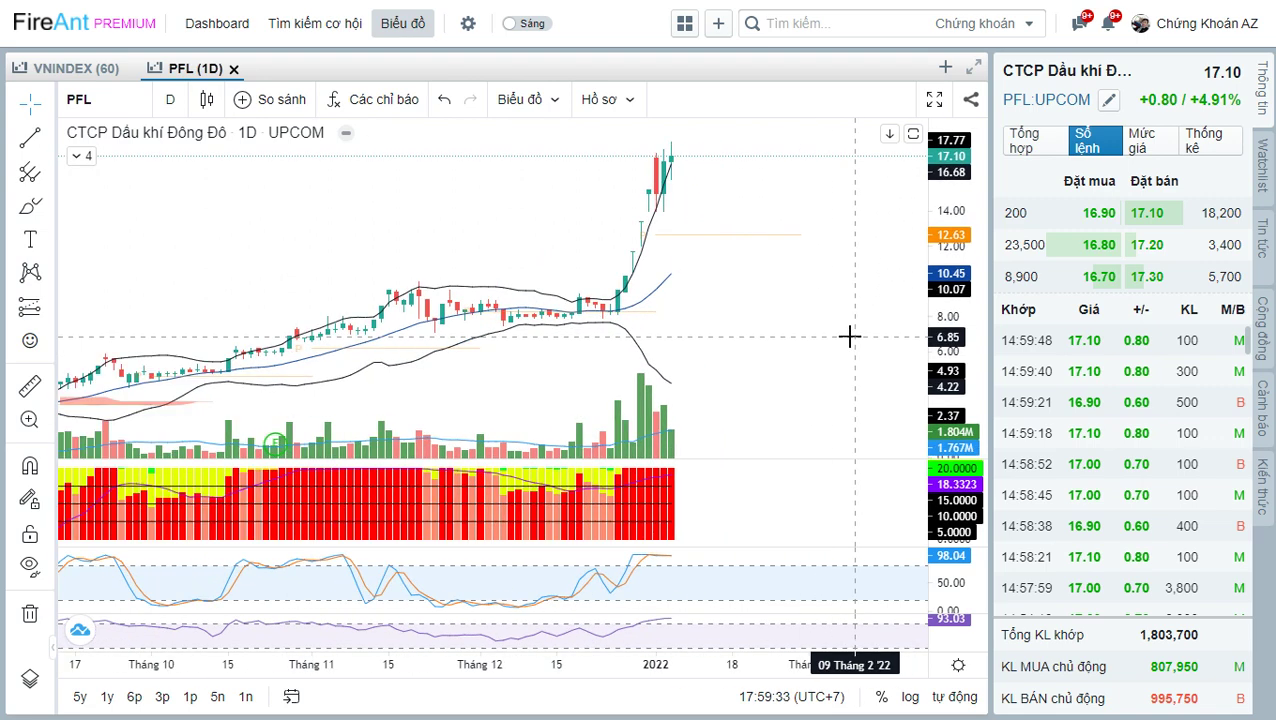
mouse_move(712, 282)
left_mouse_down()
mouse_move(800, 313)
mouse_move(778, 331)
mouse_move(797, 304)
mouse_move(799, 322)
left_mouse_up()
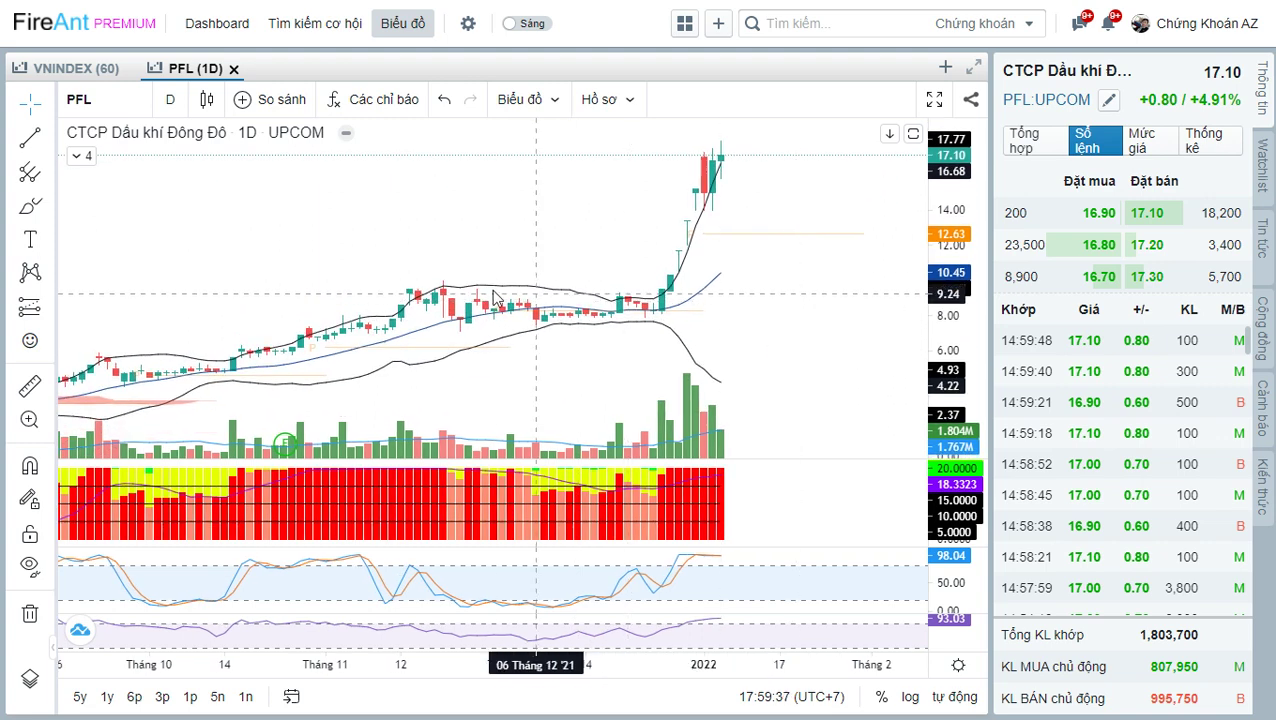
left_click_drag(385, 289, 526, 314)
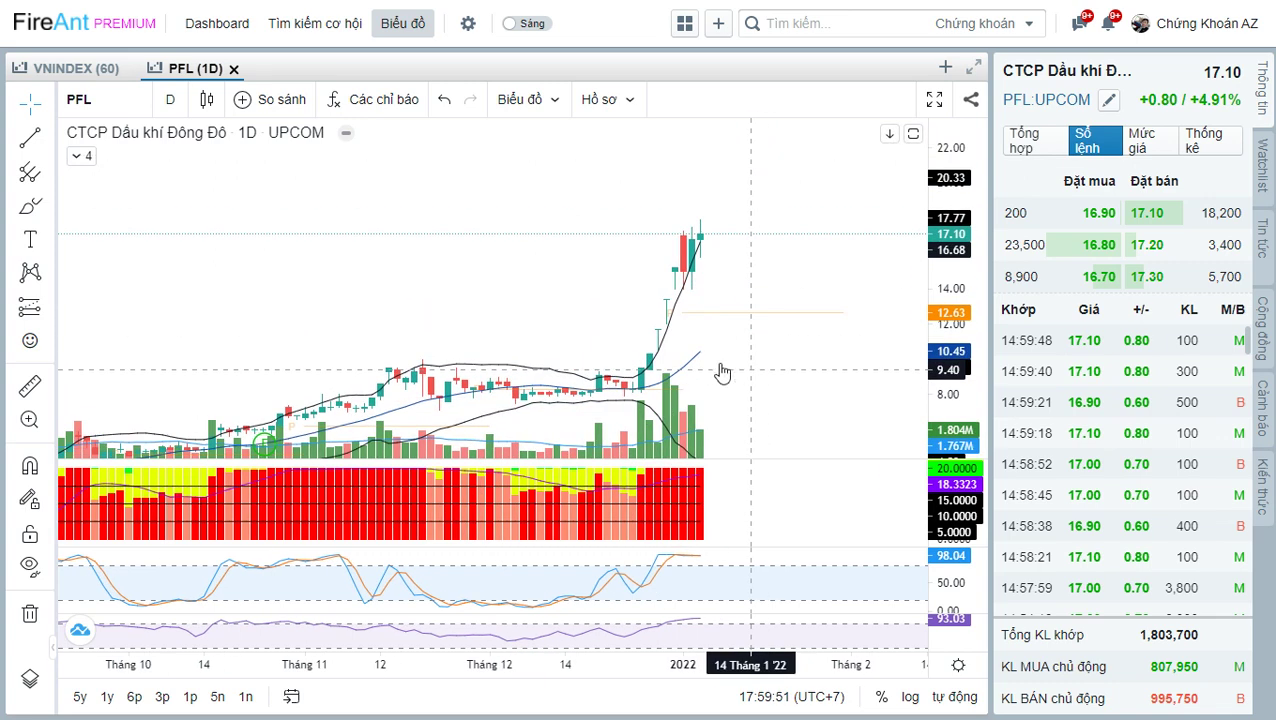
left_click(632, 366, "shift")
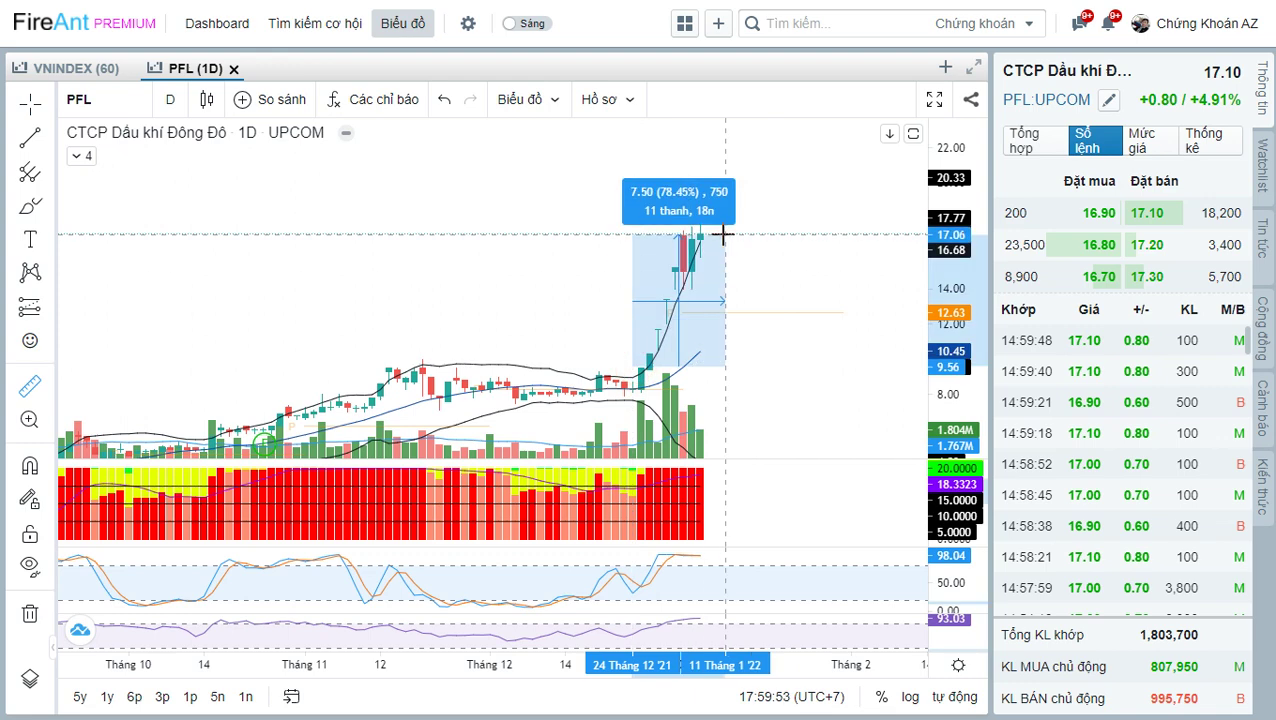
left_click(722, 234)
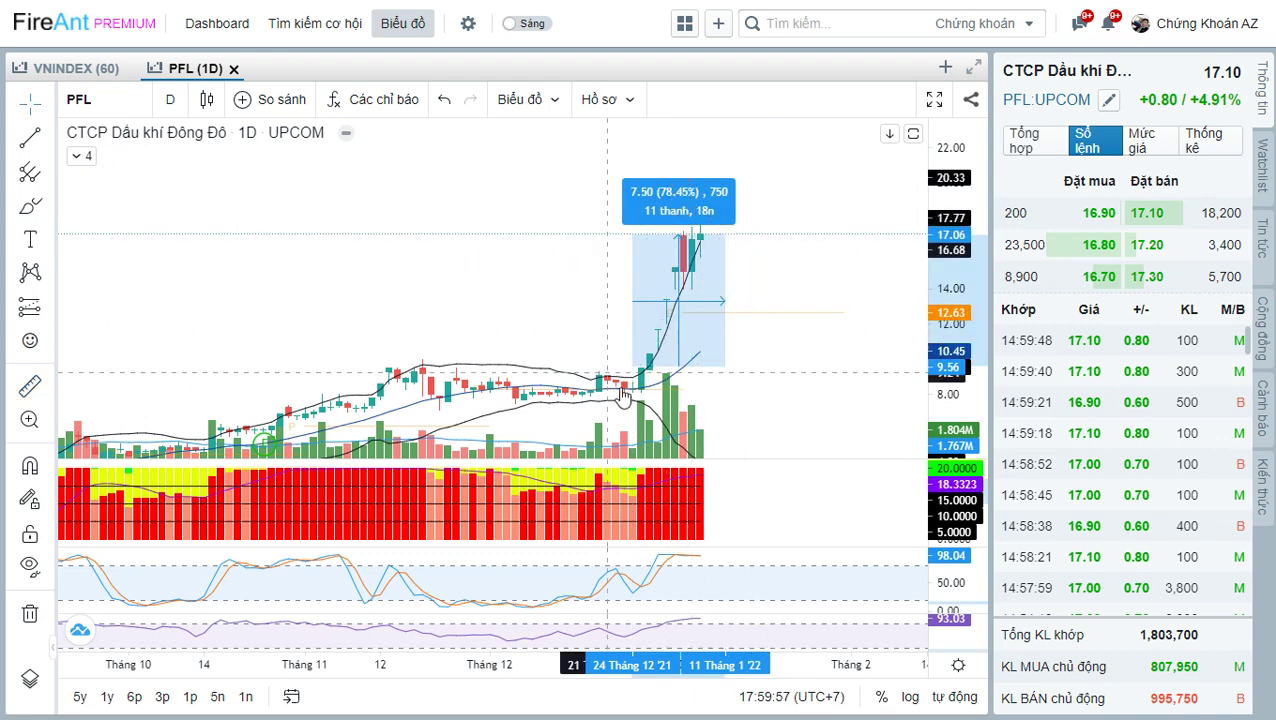
left_click(818, 320)
- Review PFL's latest candles, switch to Excel, and replace C32 with PFL in the stock column of the BANK sheet
scroll(822, 319, "up", 3)
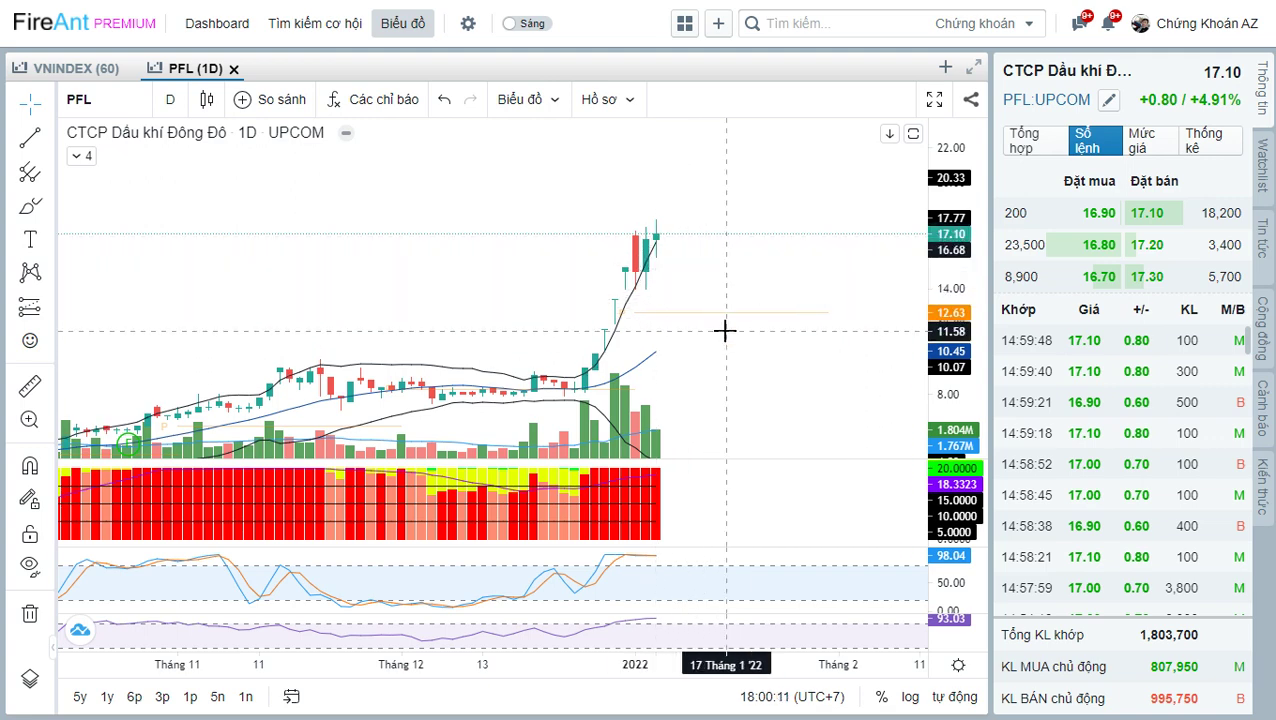
left_click_drag(752, 362, 763, 330)
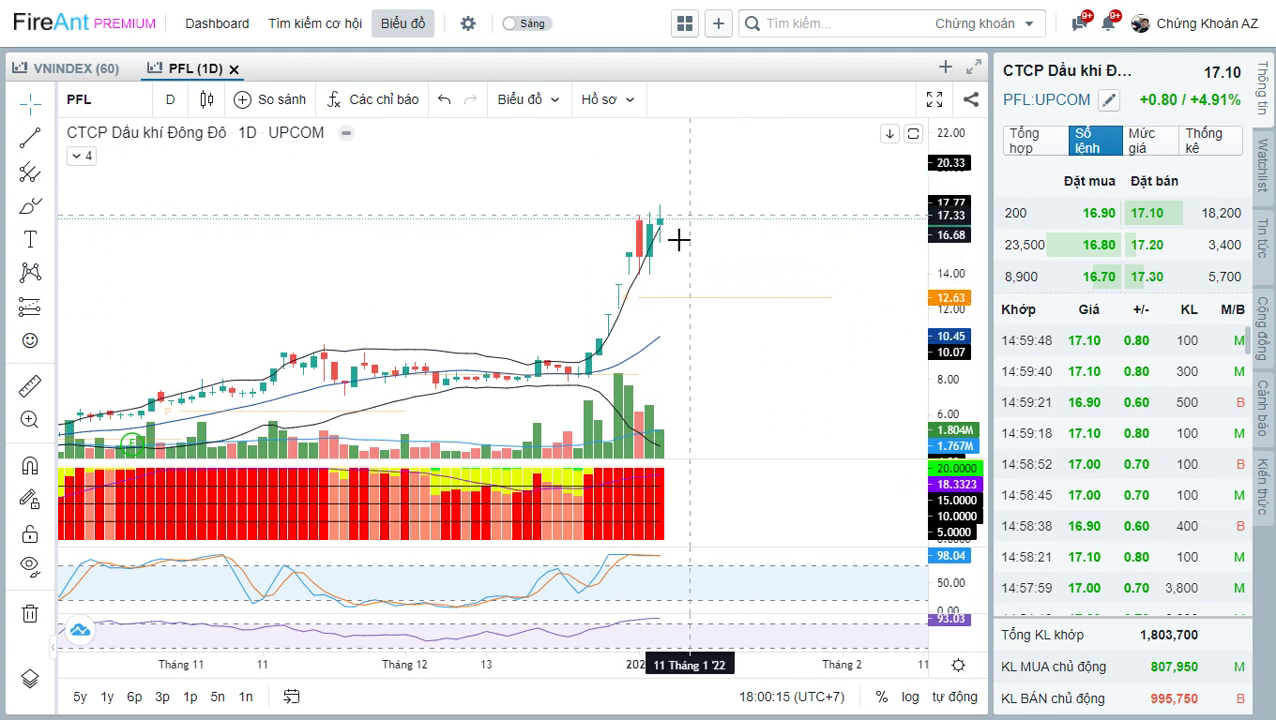
left_click_drag(718, 194, 706, 245)
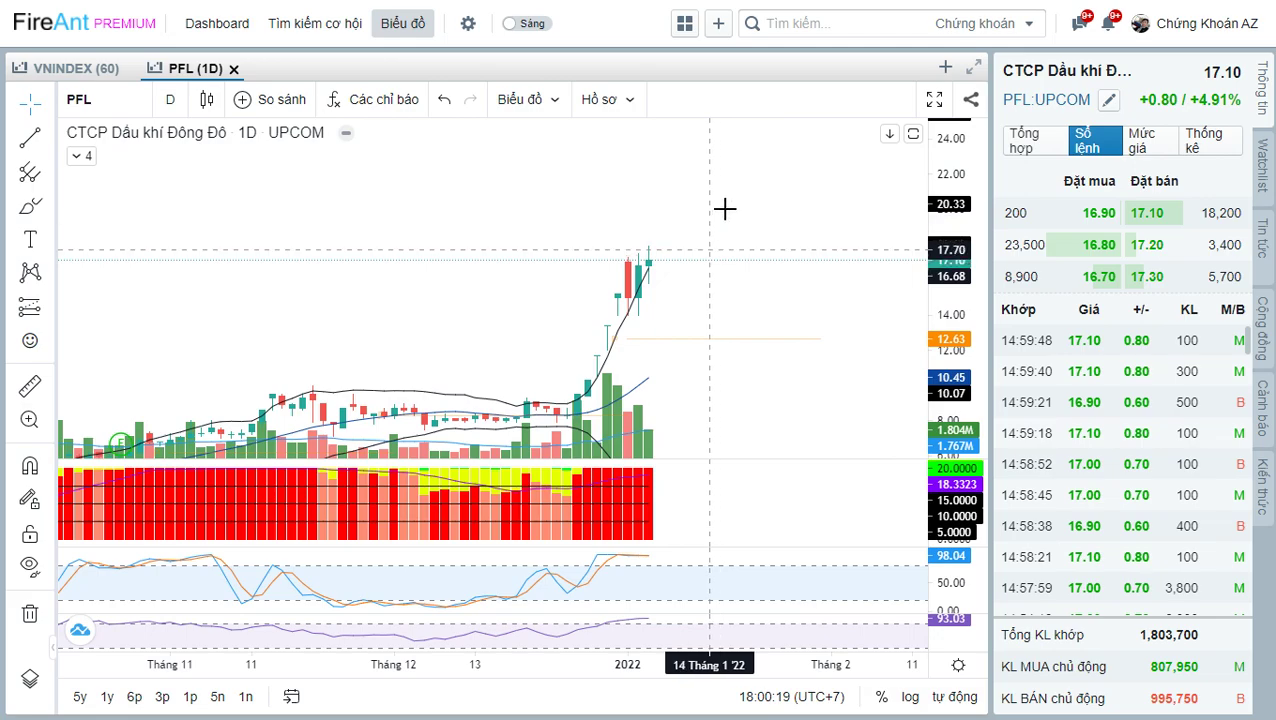
left_click_drag(728, 211, 726, 146)
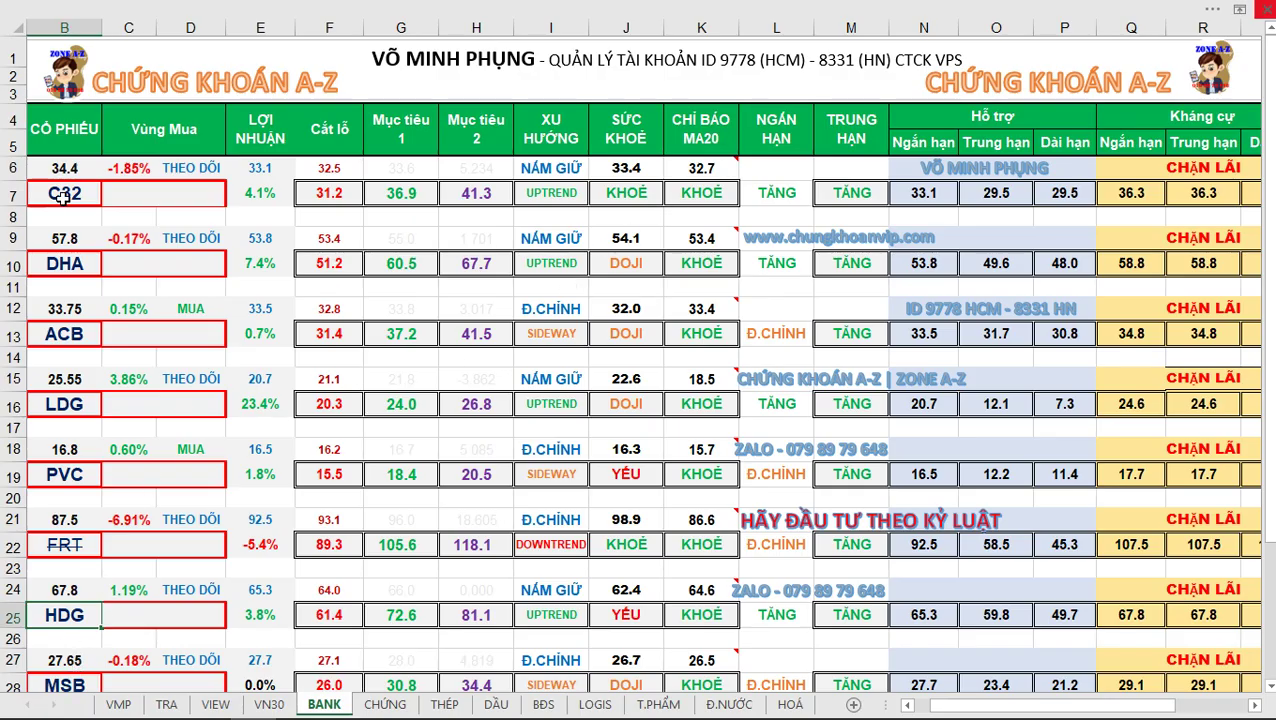
left_click(63, 197)
type("PFL")
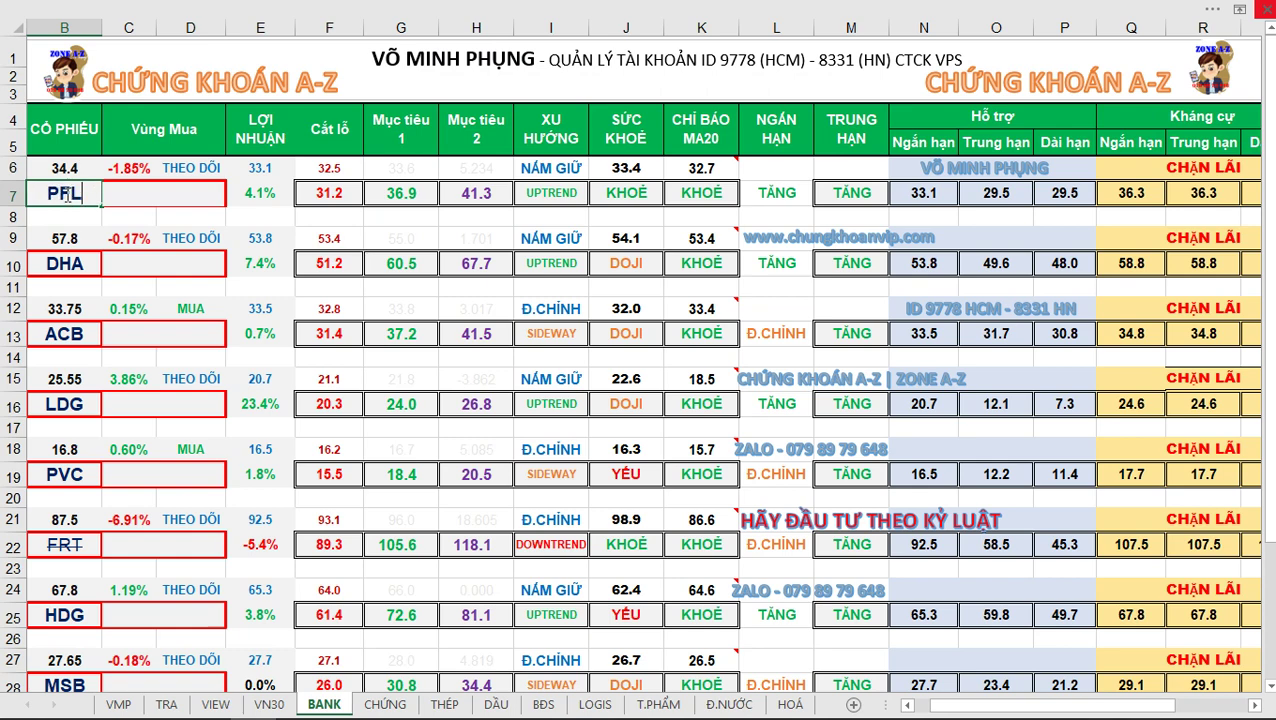
key("Return")
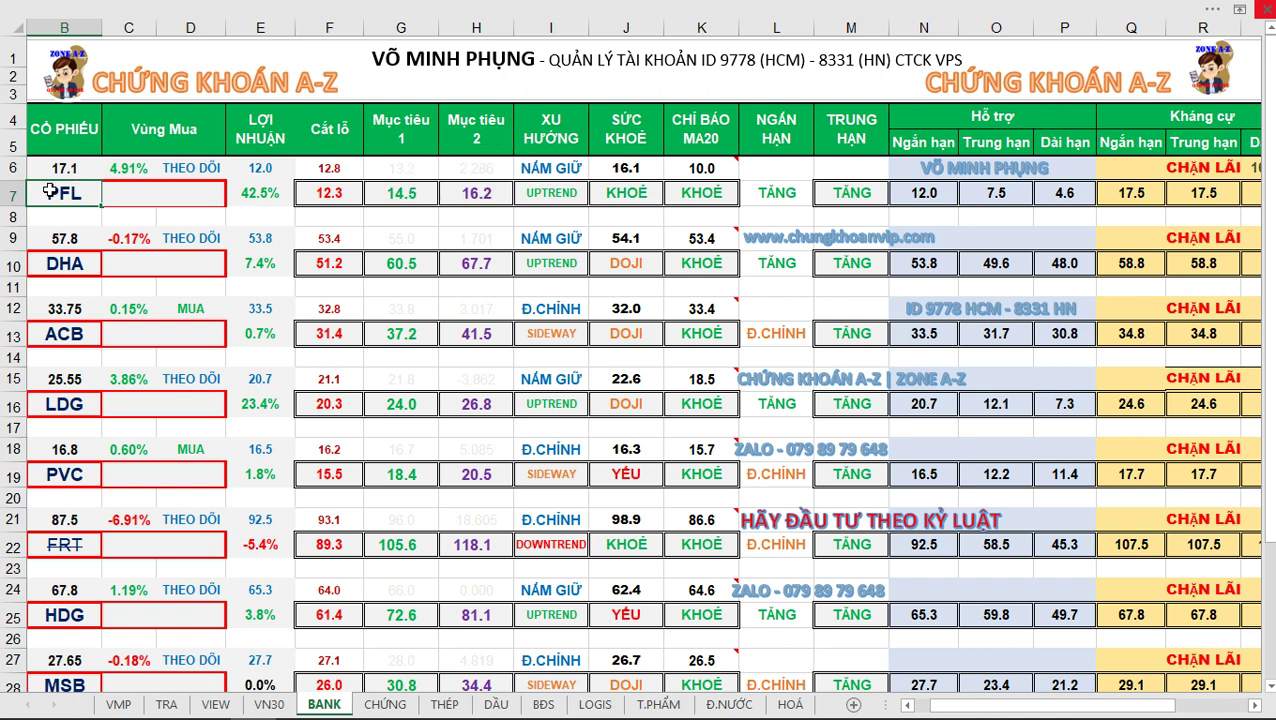
- Switch between the PFL chart, Excel sheet and YouTube chat to check which tickers viewers requested next
key("alt+Tab")
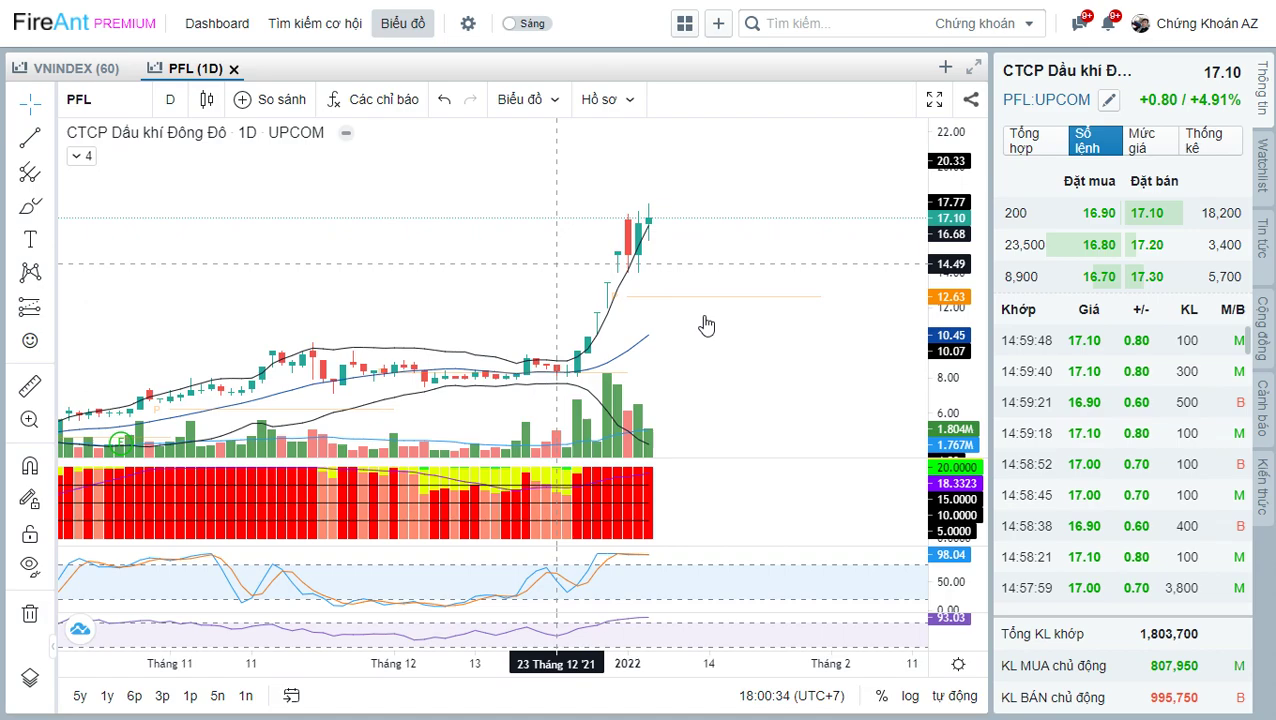
left_click(761, 234)
key("alt+Tab")
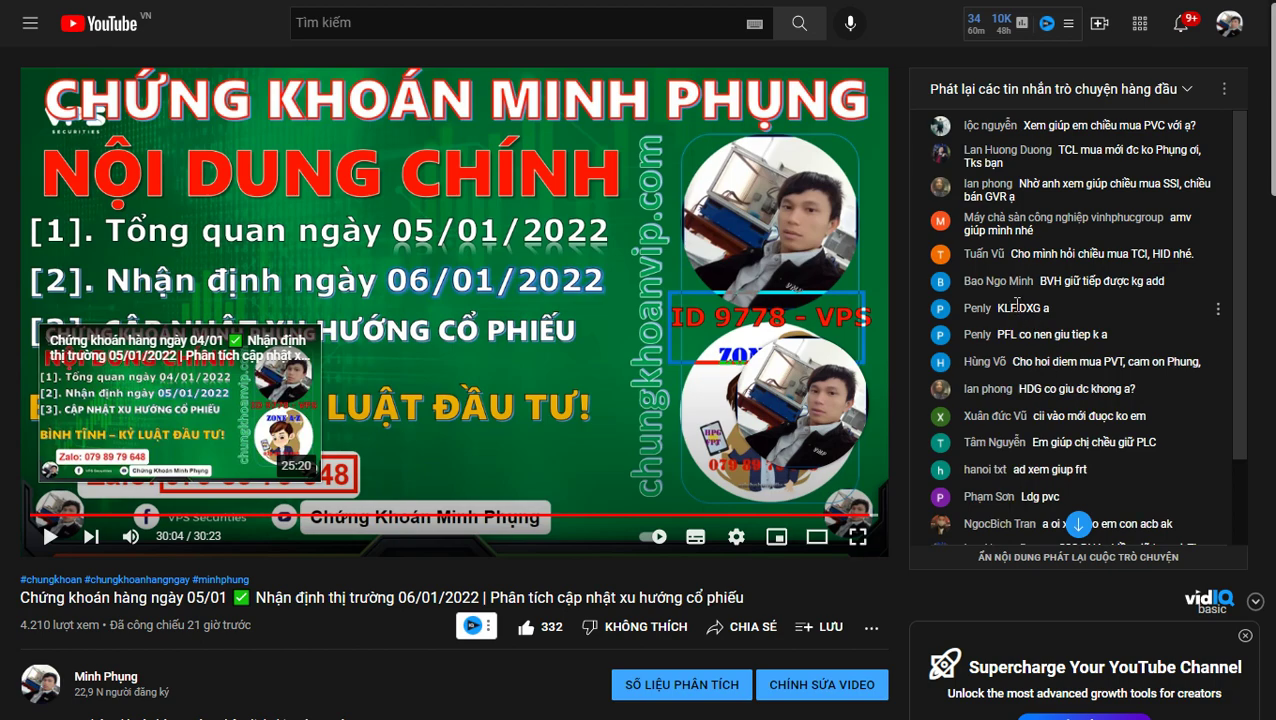
key("alt+Tab")
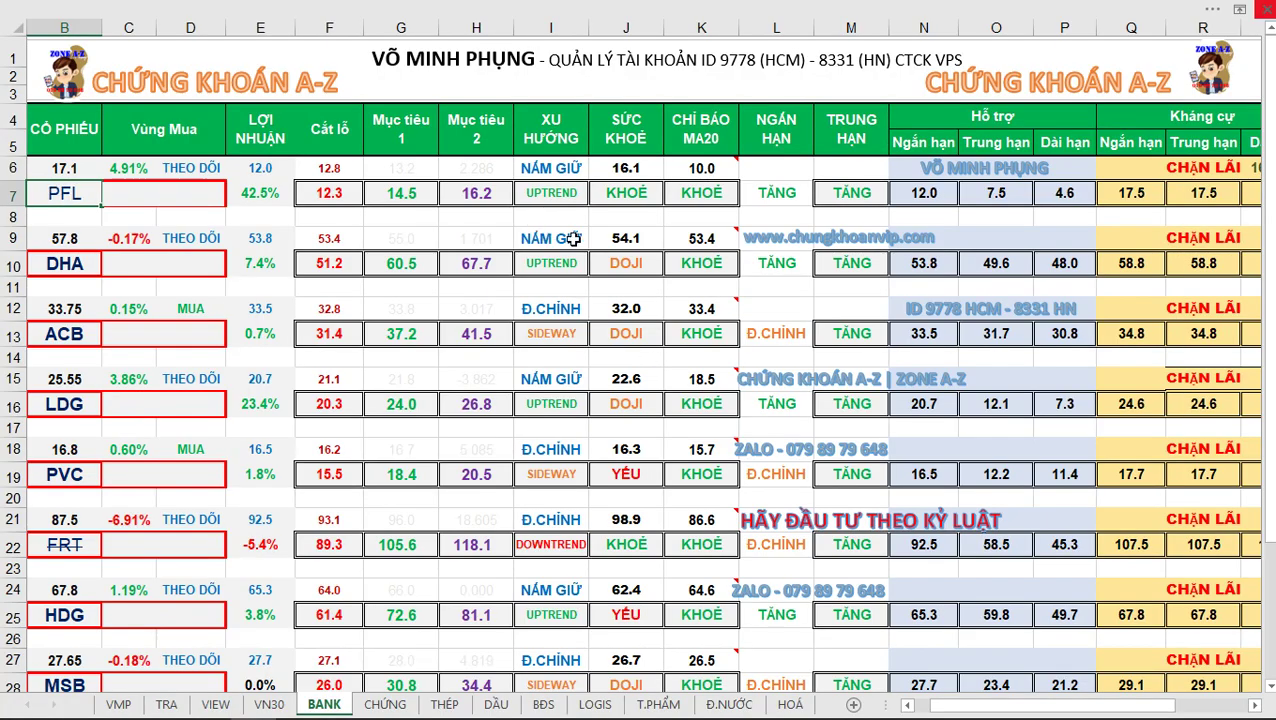
key("super+Tab")
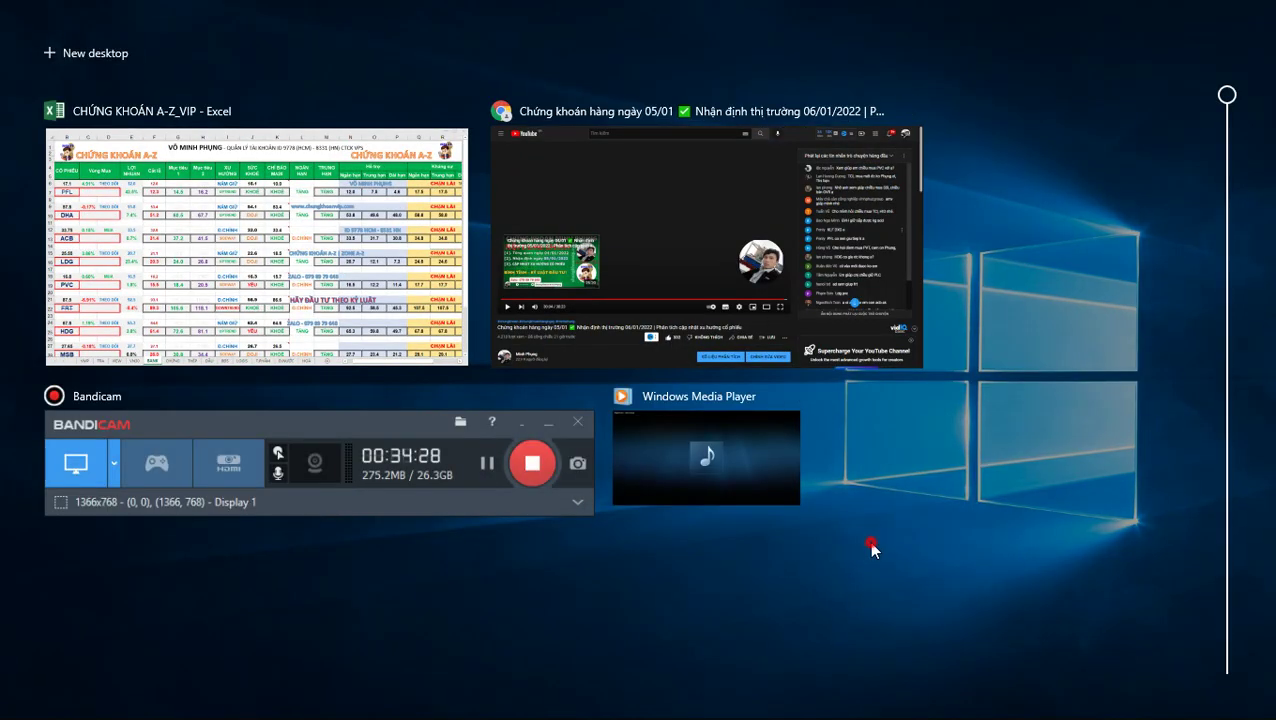
left_click(893, 548)
key("alt+Tab")
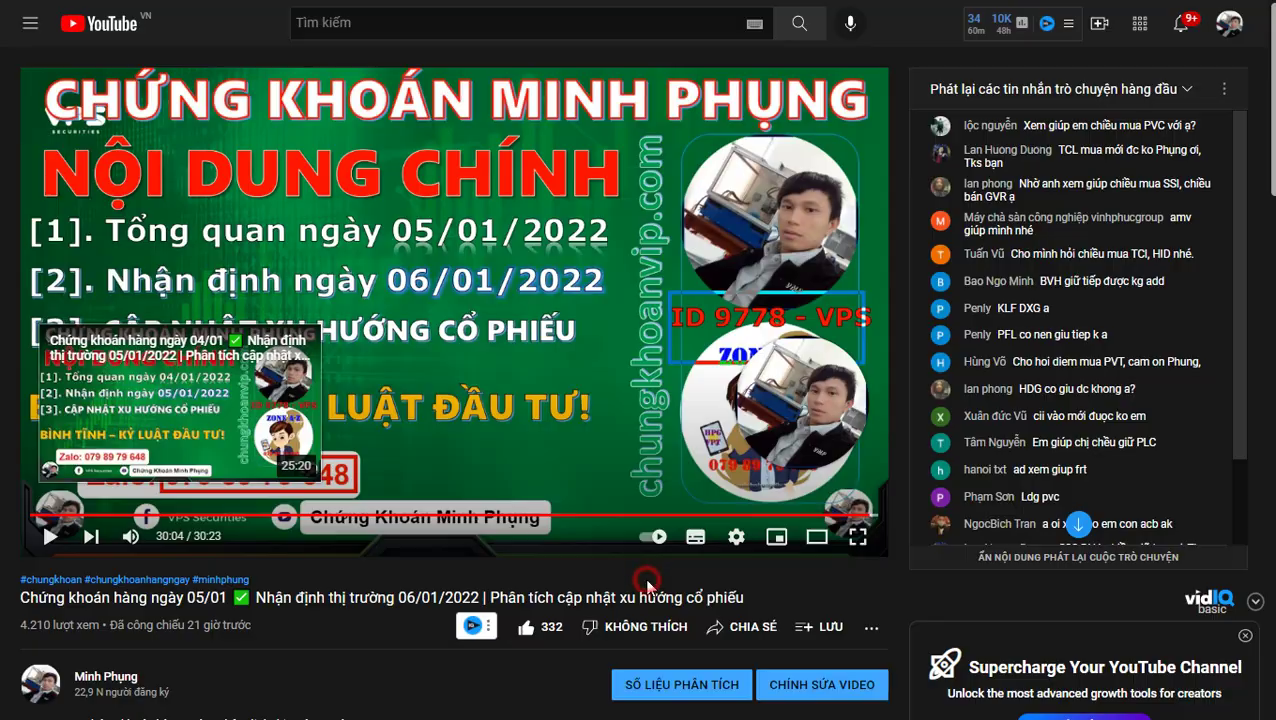
- Return to FireAnt, load the KLF daily chart, and review its latest candles against the upper Bollinger band
key("alt+Tab")
type("KLD")
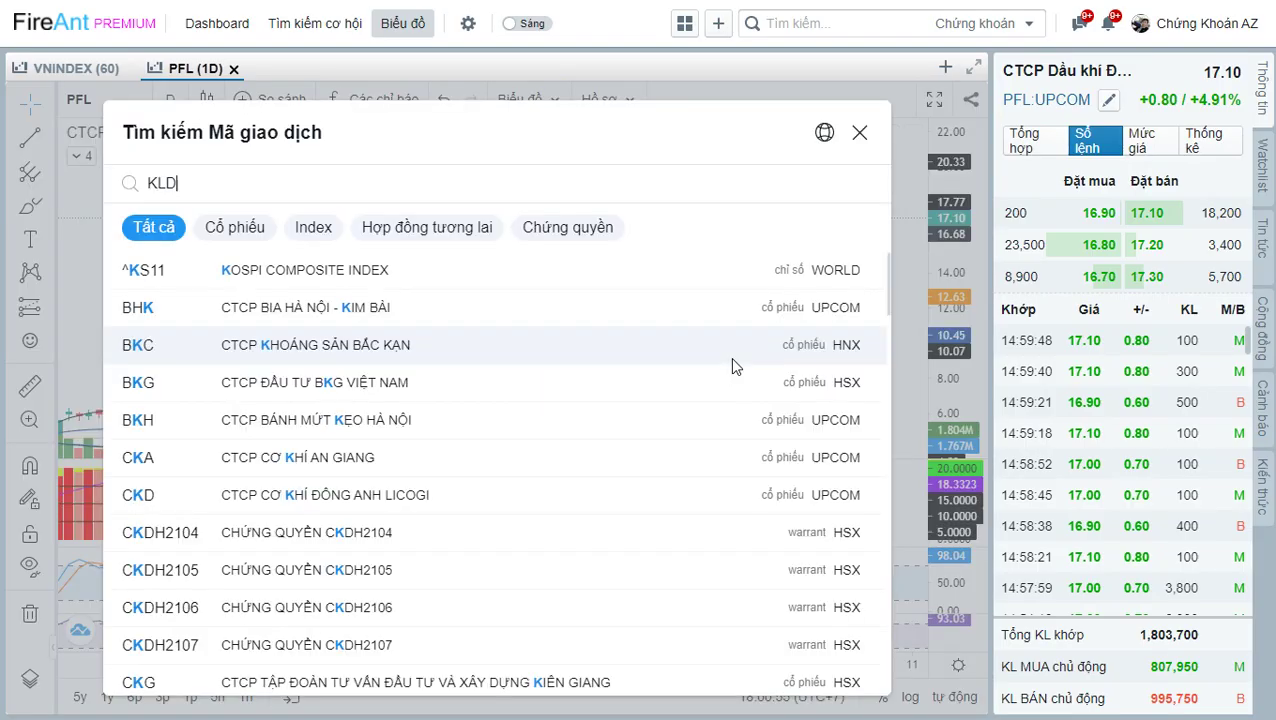
key("BackSpace")
type("F")
key("Return")
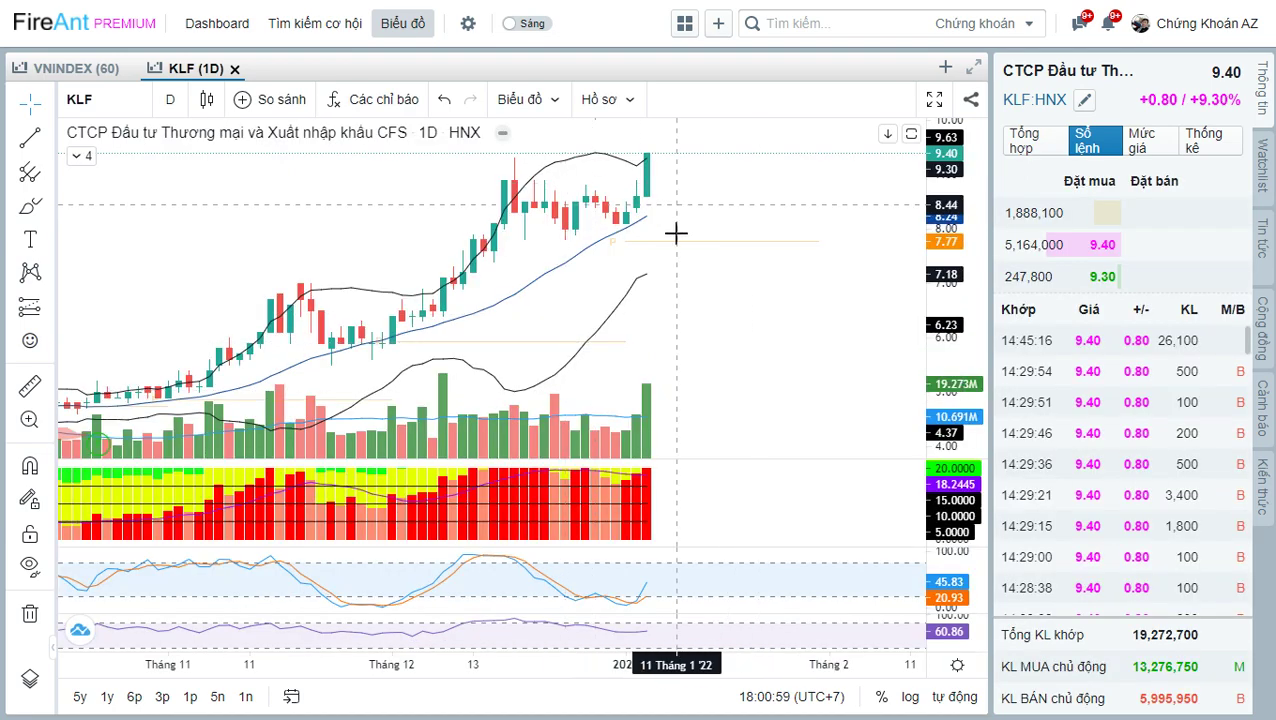
left_click_drag(777, 208, 763, 290)
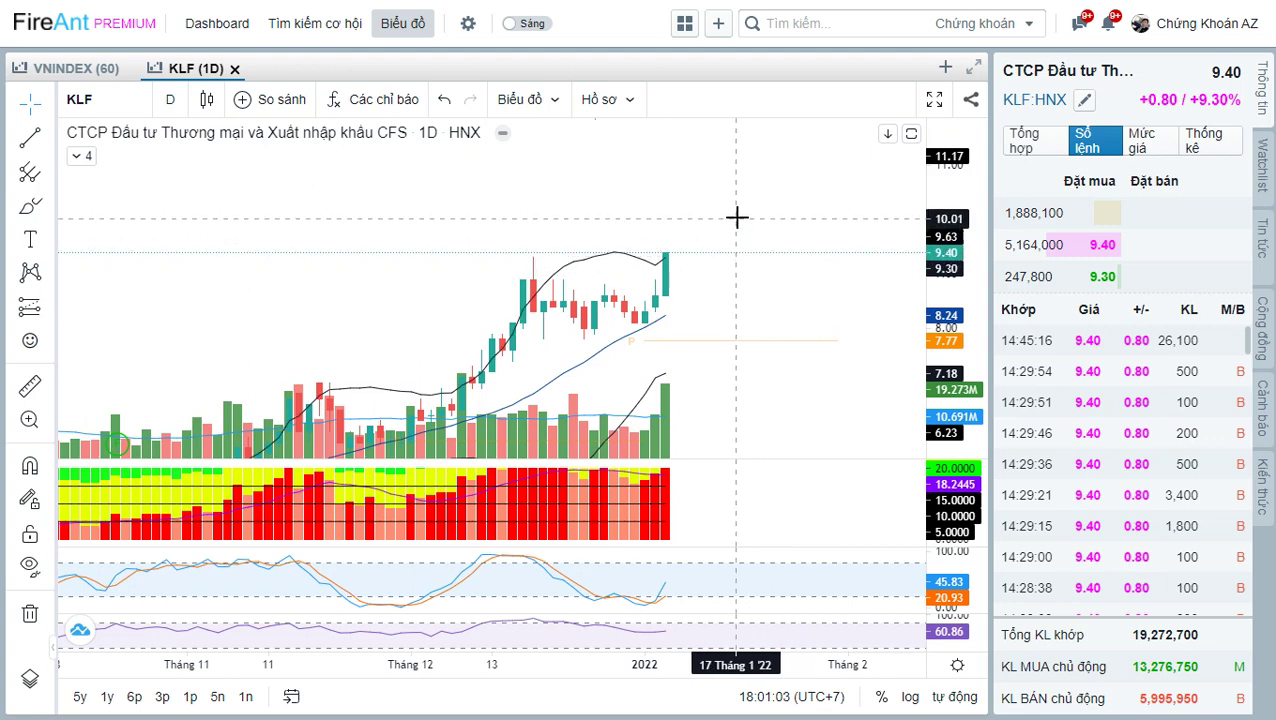
left_click_drag(750, 171, 754, 157)
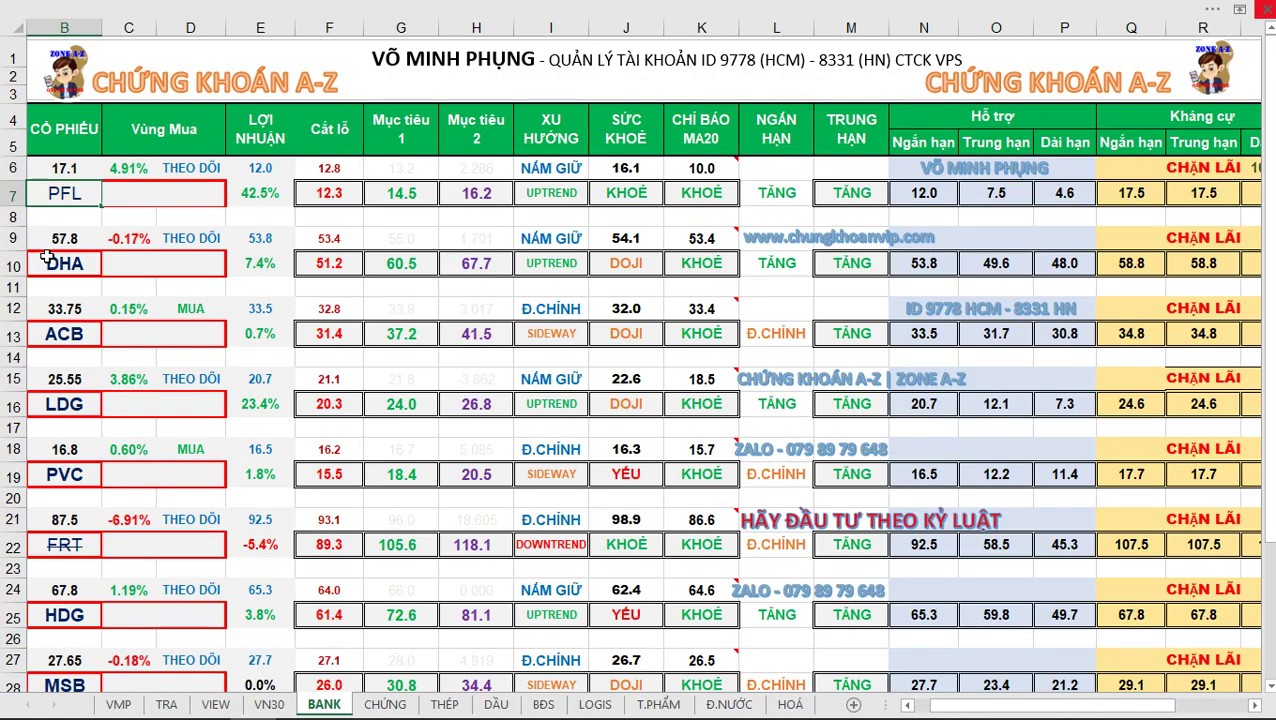
- In Excel, replace DHA with KLF in the stock column of the BANK sheet
left_click_drag(54, 258, 60, 216)
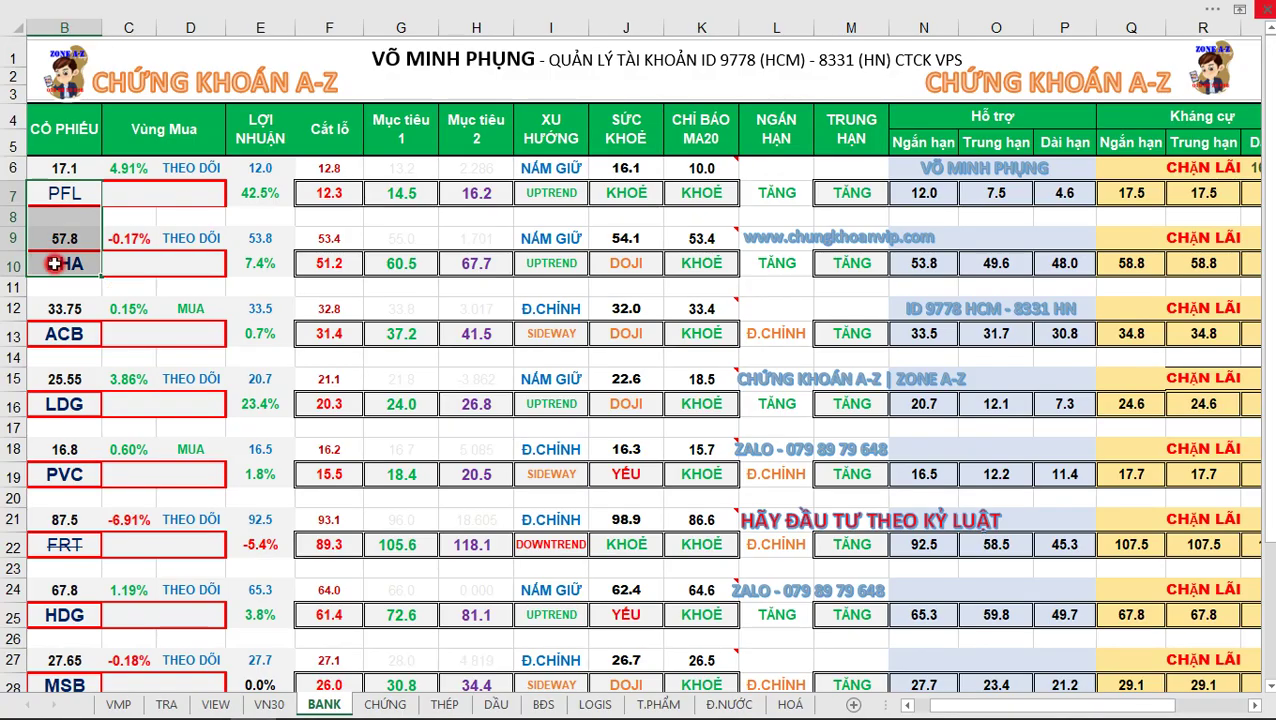
left_click(60, 263)
type("DXG")
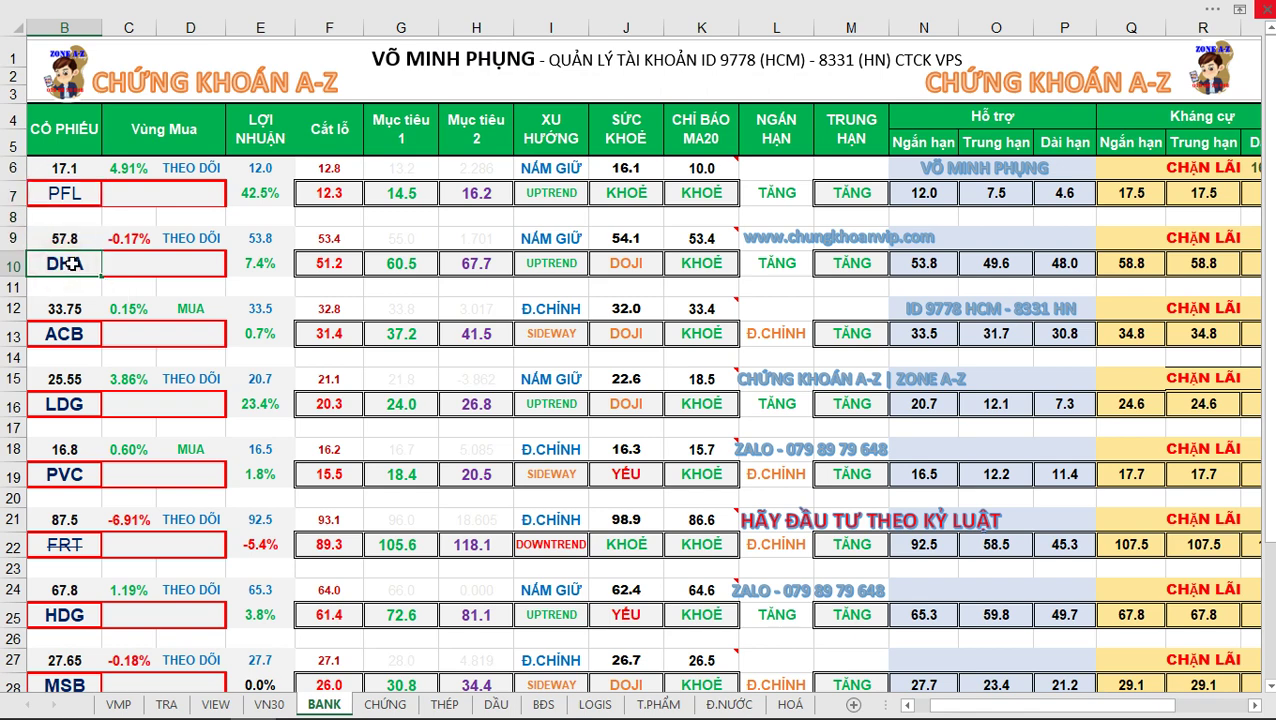
type("KLF")
key("Return")
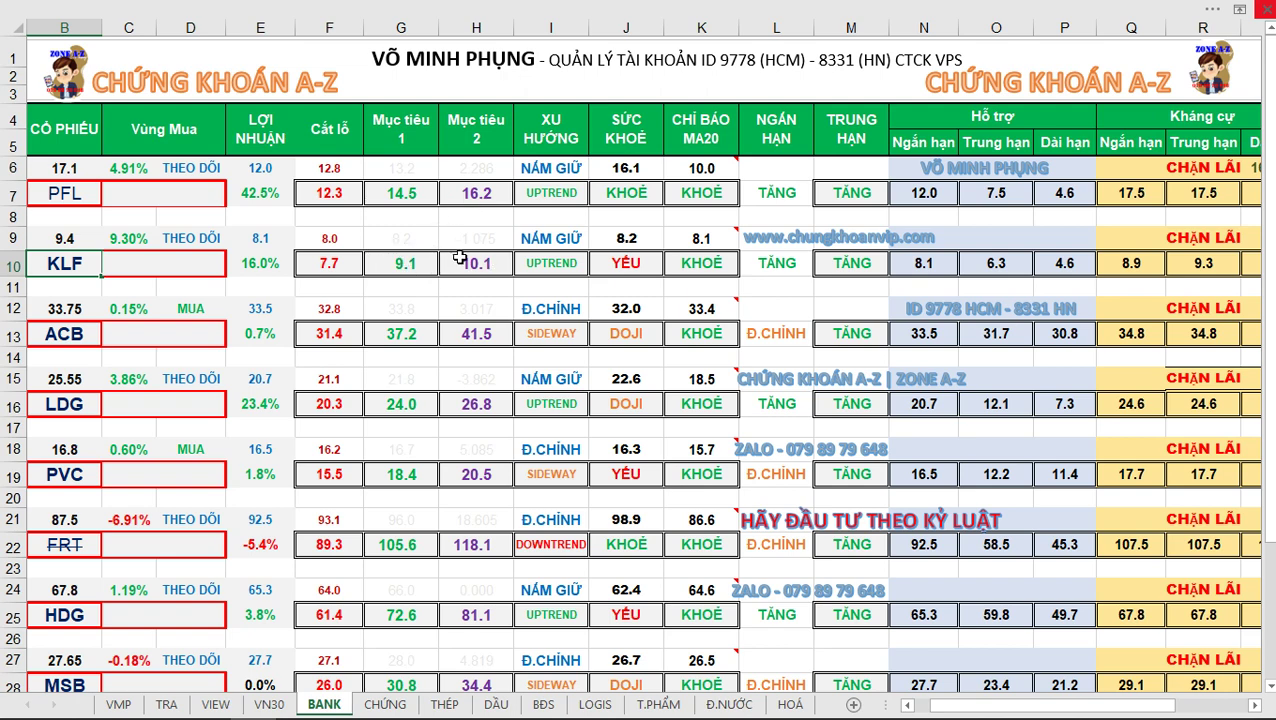
- Compare KLF's trend and strength ratings in Excel with the latest candles on its FireAnt daily chart
key("alt+Tab")
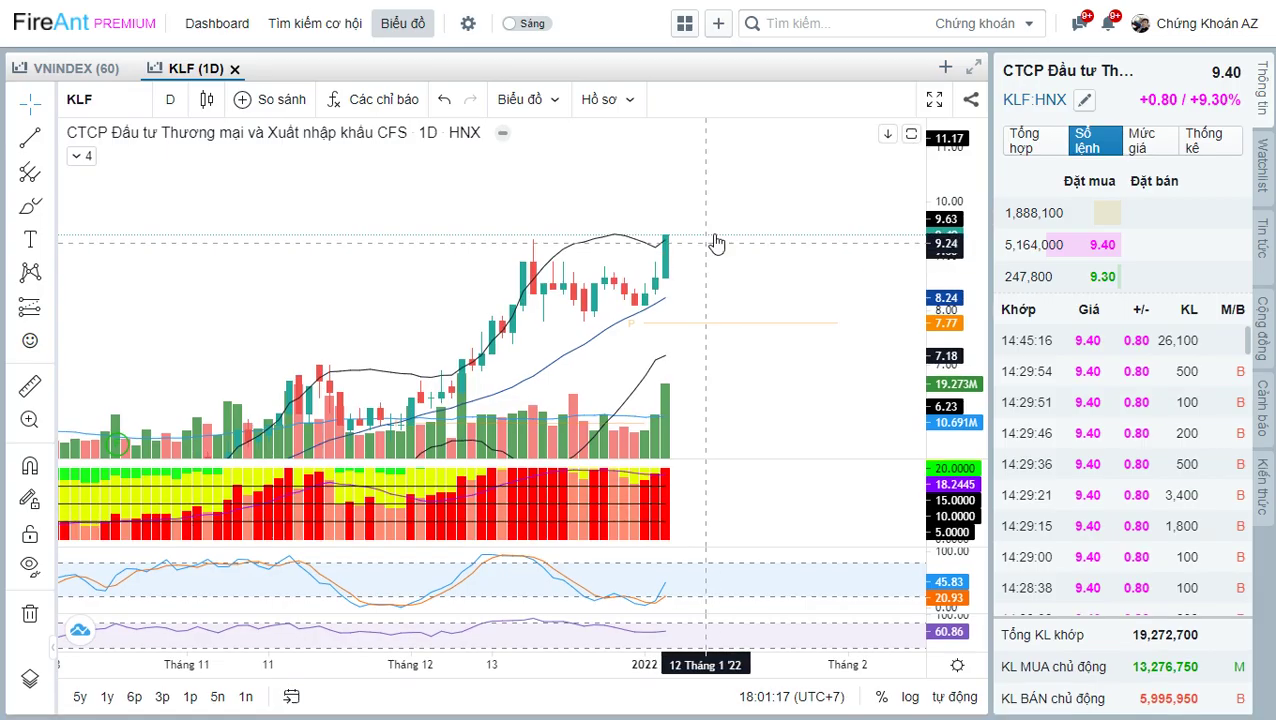
key("alt+Tab")
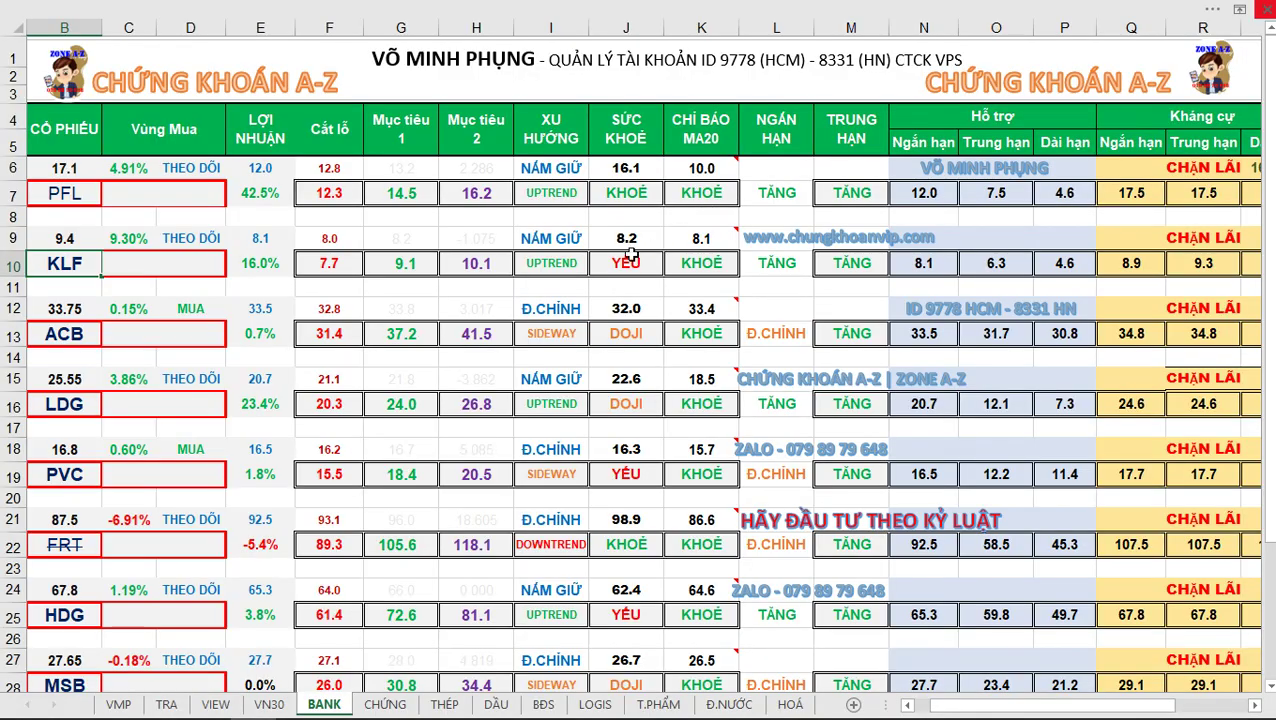
key("alt+Tab")
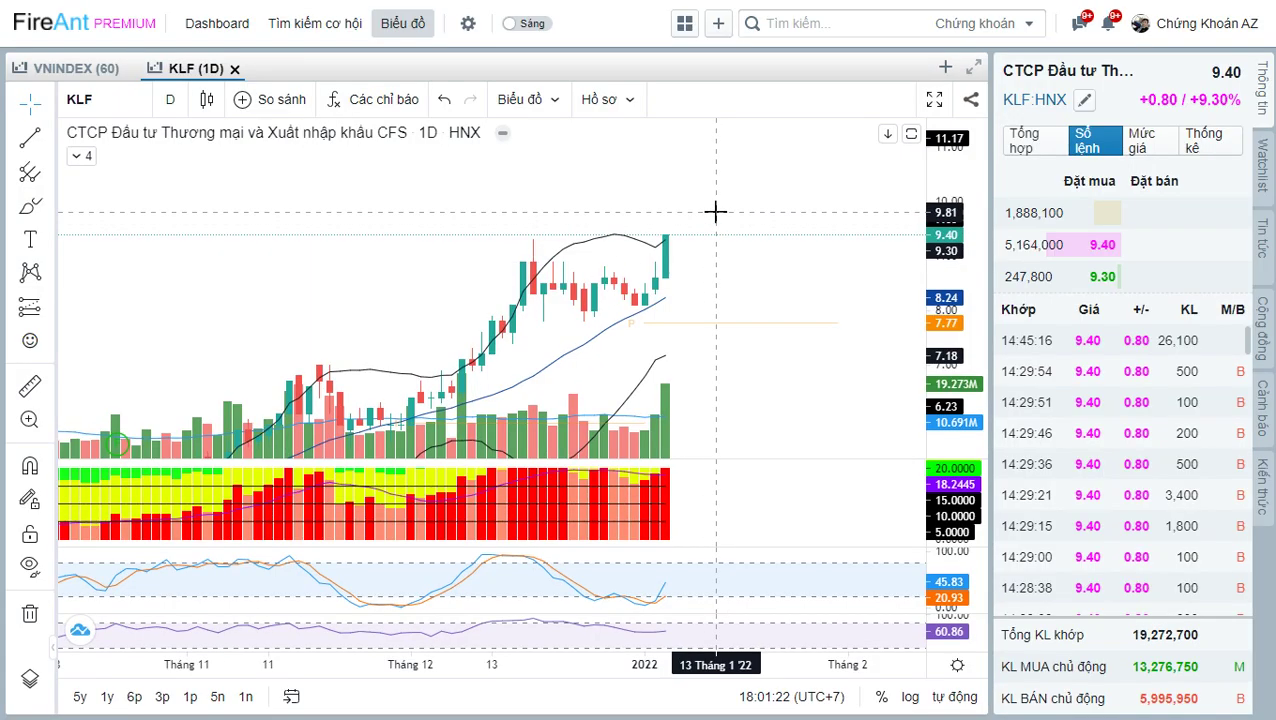
mouse_move(735, 160)
left_mouse_down()
mouse_move(731, 187)
mouse_move(746, 205)
mouse_move(747, 190)
left_mouse_up()
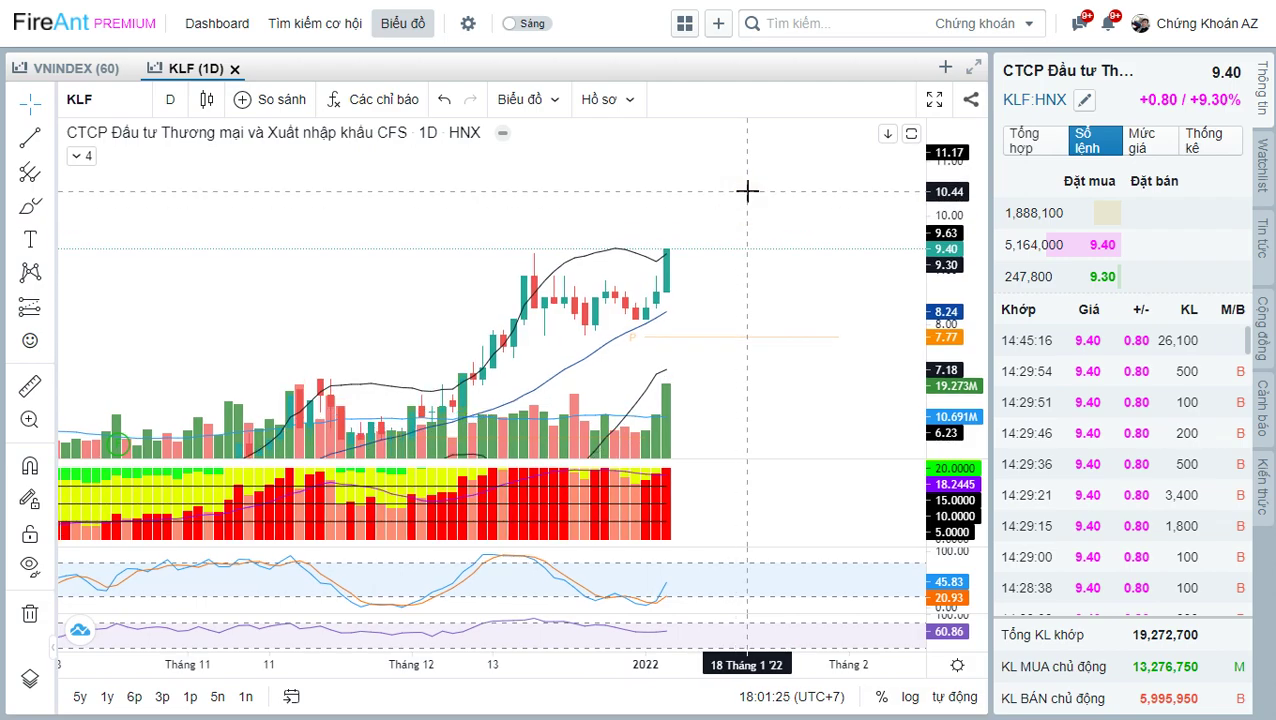
- Check the next requested ticker in the YouTube chat and load the DXG daily chart in FireAnt
key("alt+Tab")
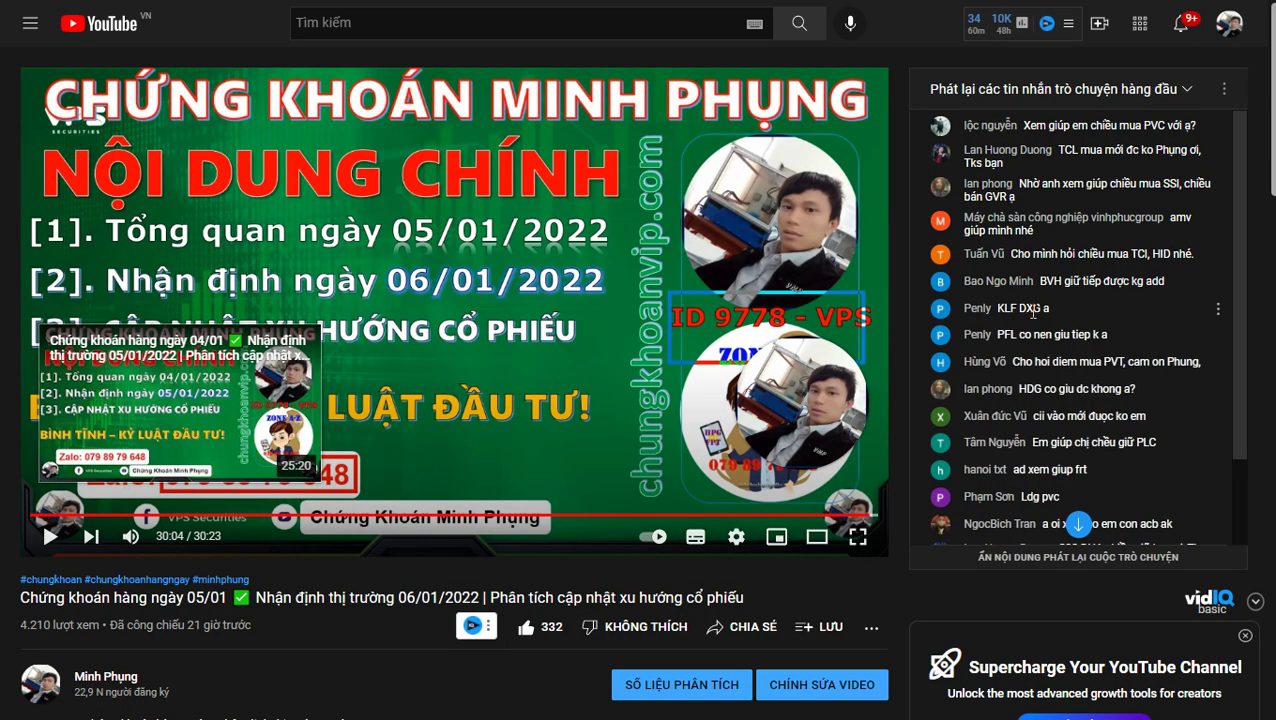
key("alt+Tab")
left_click(812, 325)
type("D")
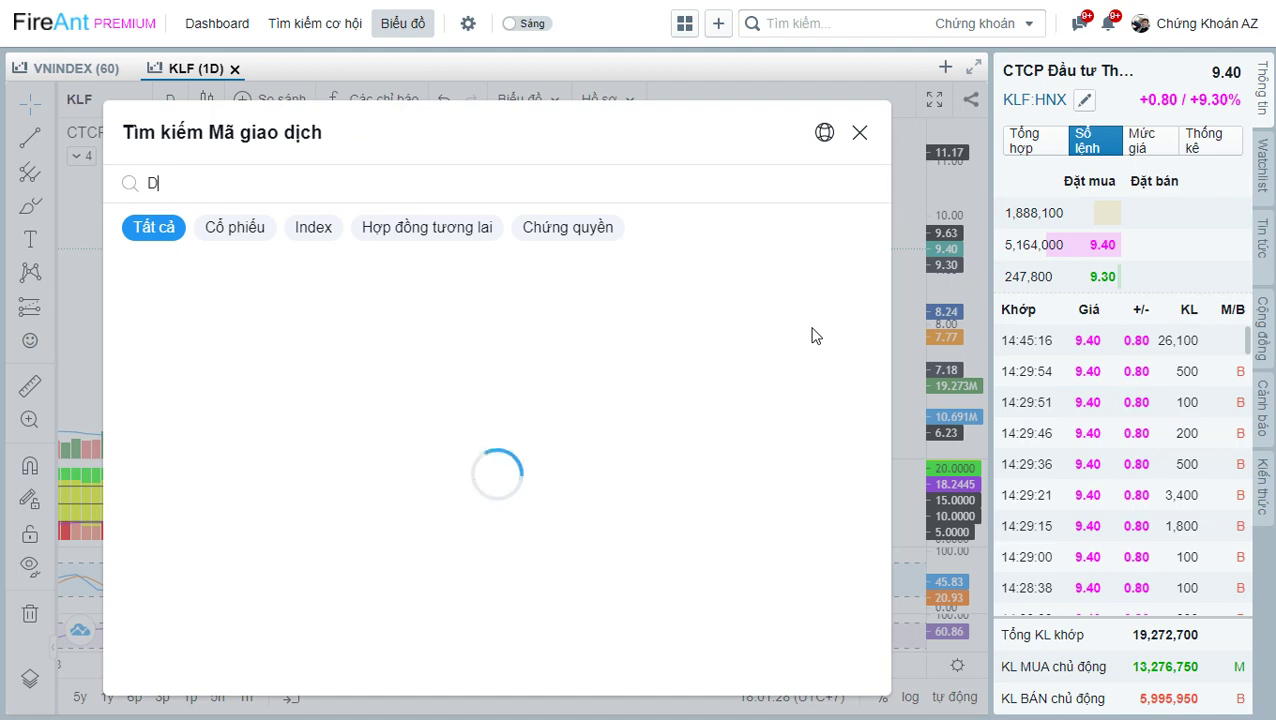
type("XG")
key("Return")
- Examine DXG's latest candles in relation to its upper Bollinger band and recent highs
left_click_drag(771, 306, 794, 351)
key("ctrl+2")
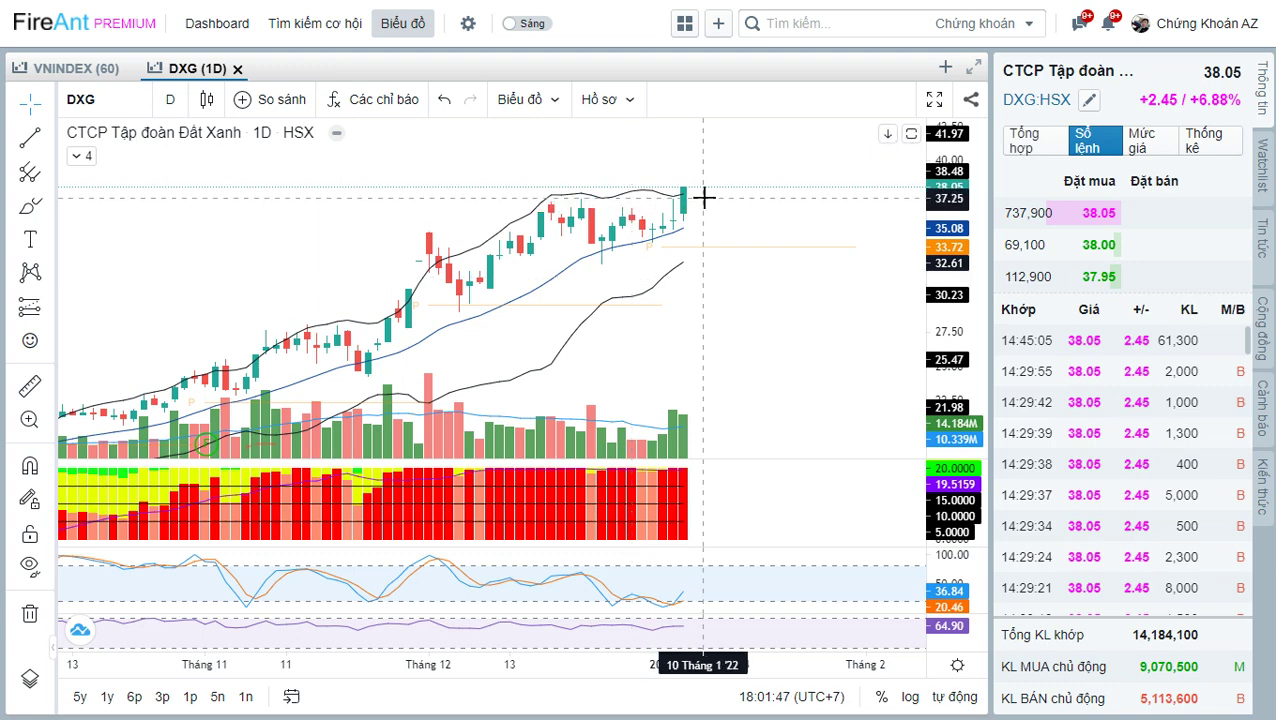
left_click_drag(704, 198, 708, 218)
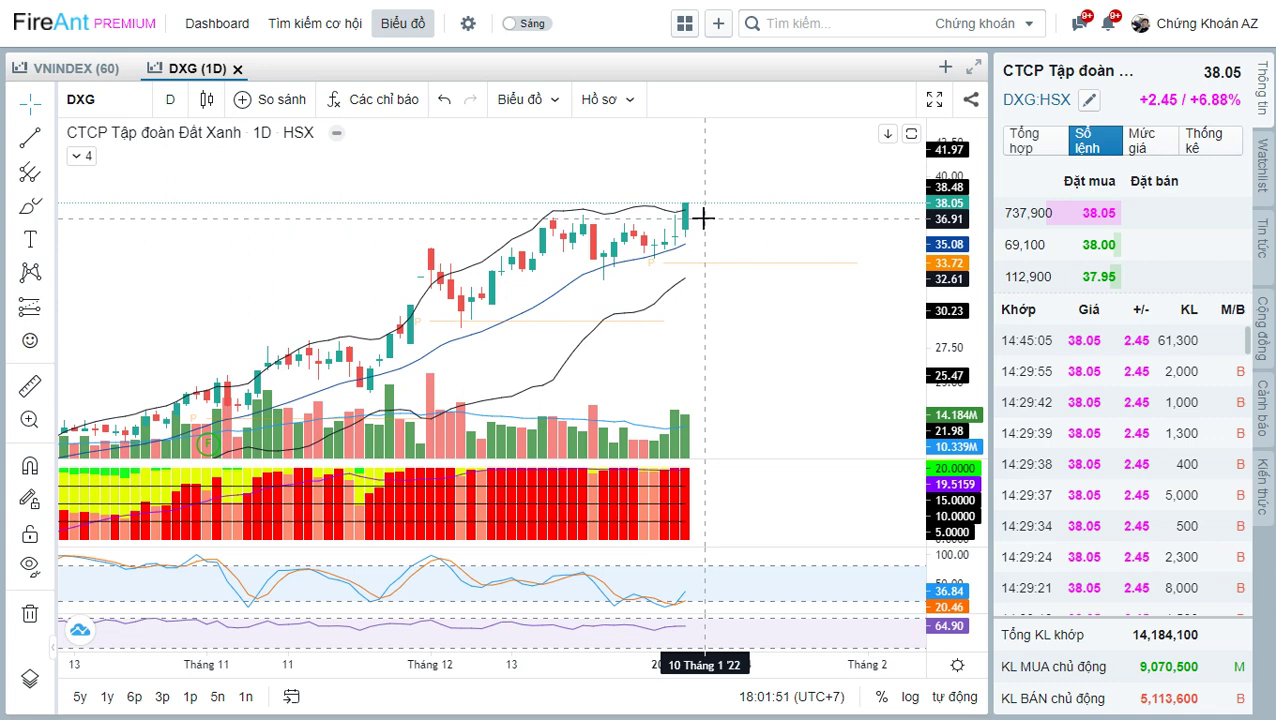
left_click_drag(722, 212, 726, 221)
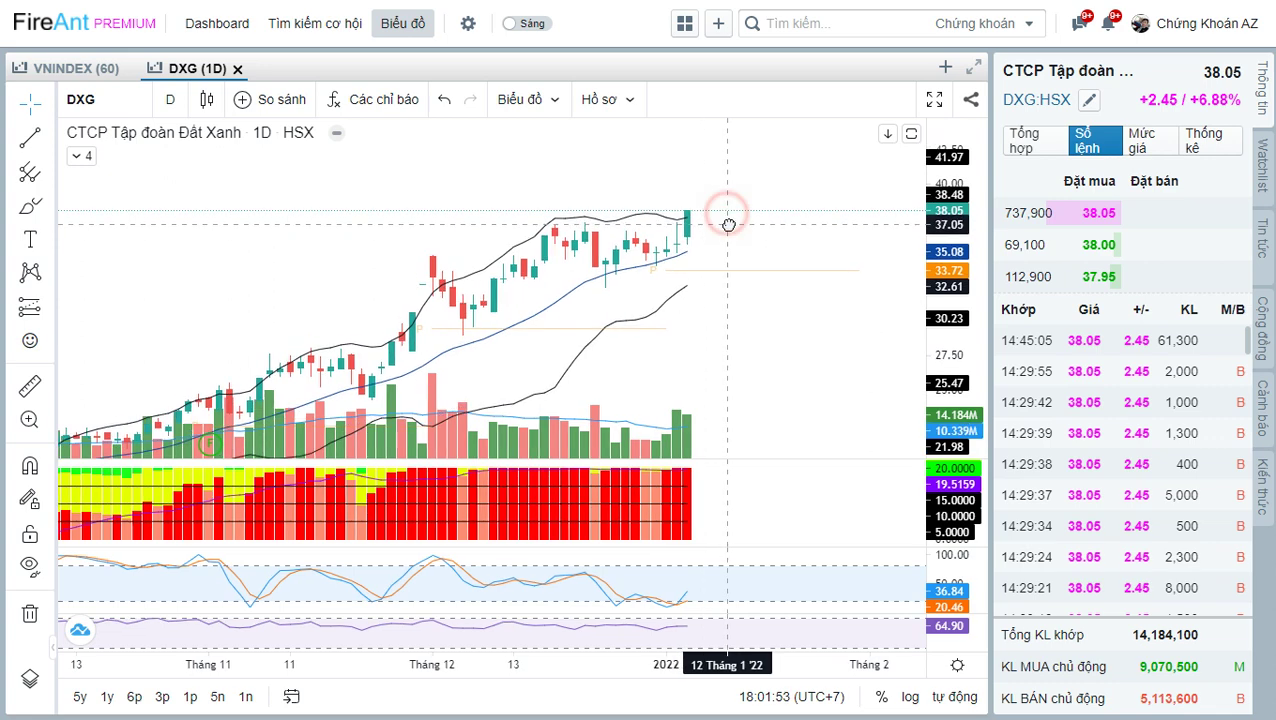
- Switch to Excel, replace ACB with DXG in the BANK sheet's stock column, and return to the FireAnt chart
left_click(755, 177)
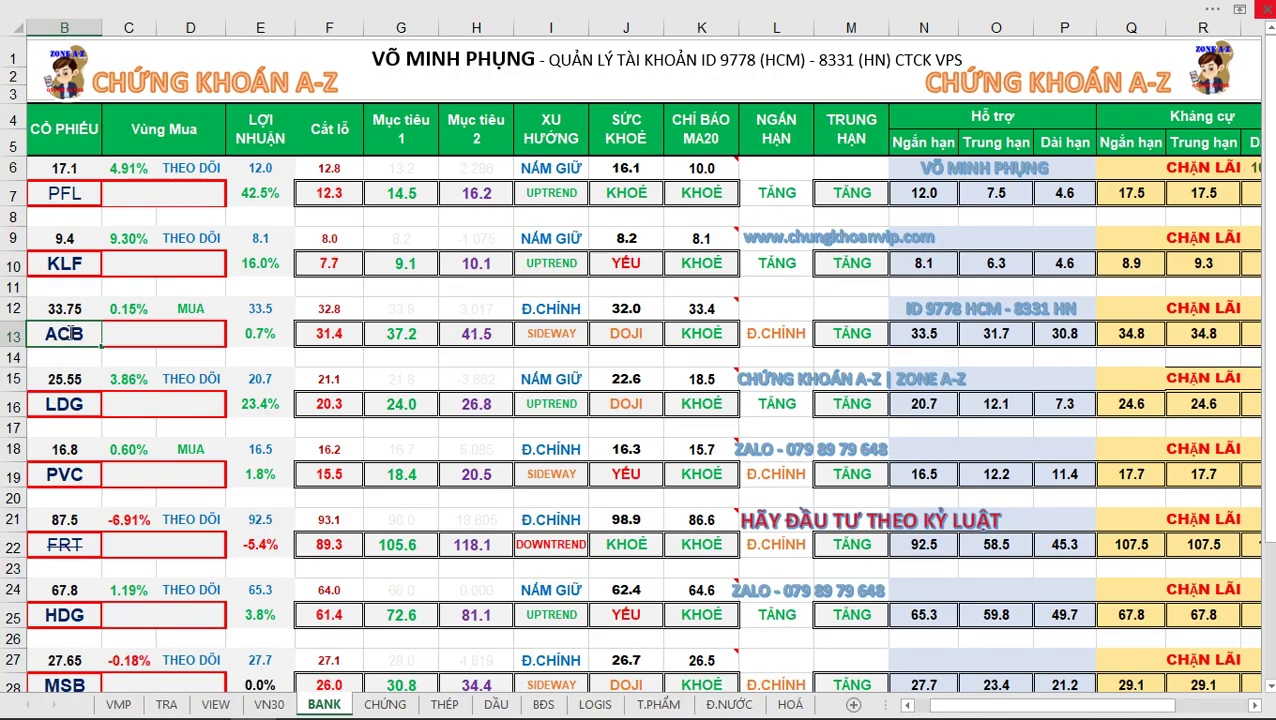
type("DXG")
key("Return")
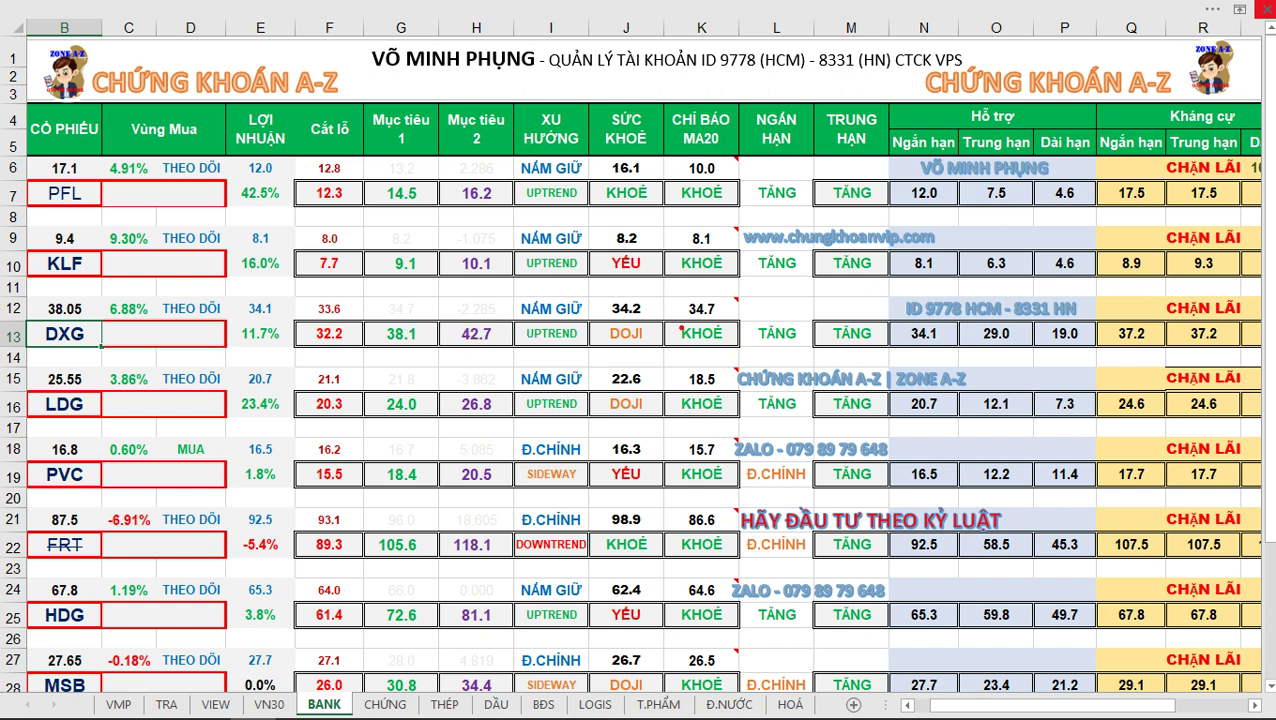
key("alt+Tab")
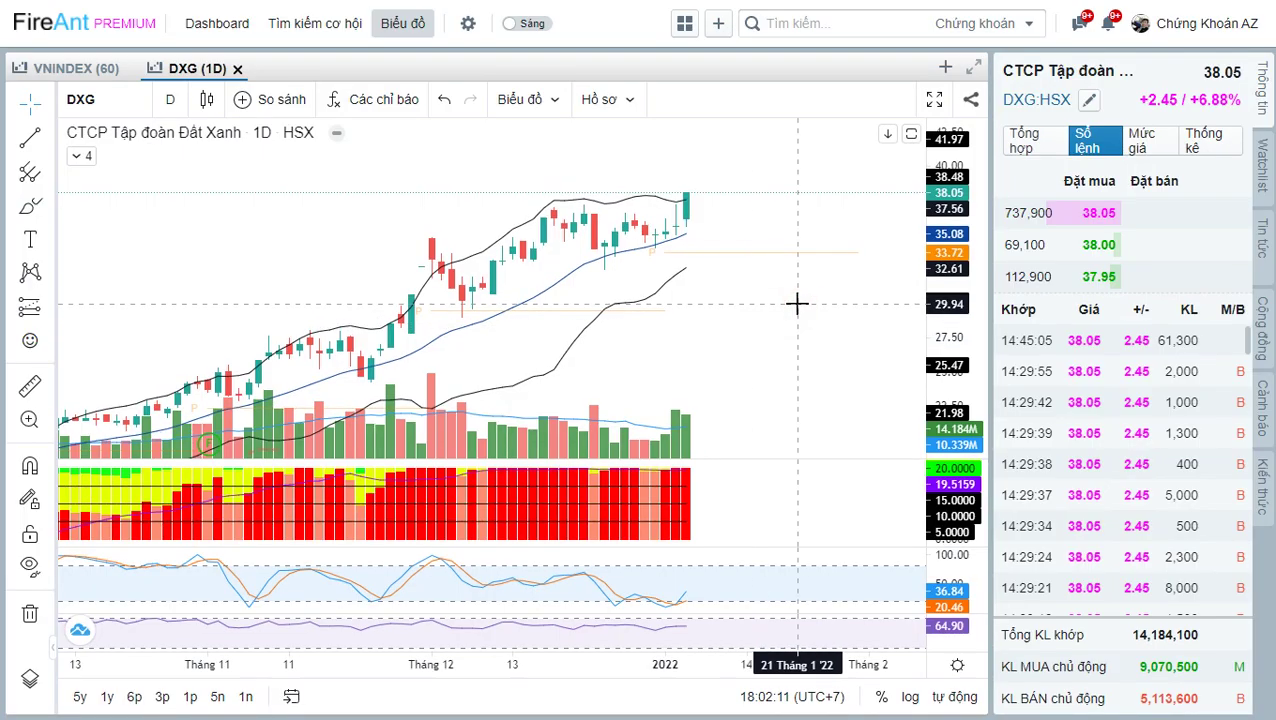
- Check the YouTube chat for the next request and load the BVH daily chart in FireAnt
key("alt+Tab")
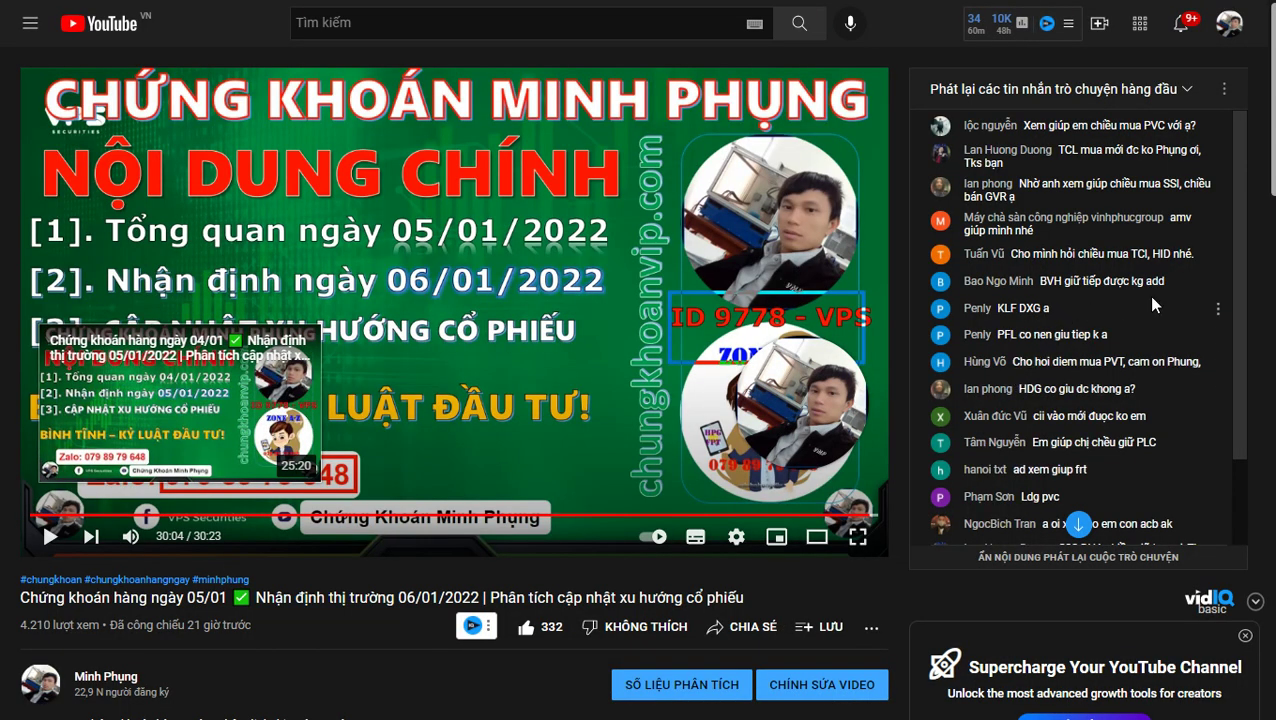
key("alt+Tab")
key("alt+Tab")
key("alt+Tab")
left_click(787, 314)
type("BV")
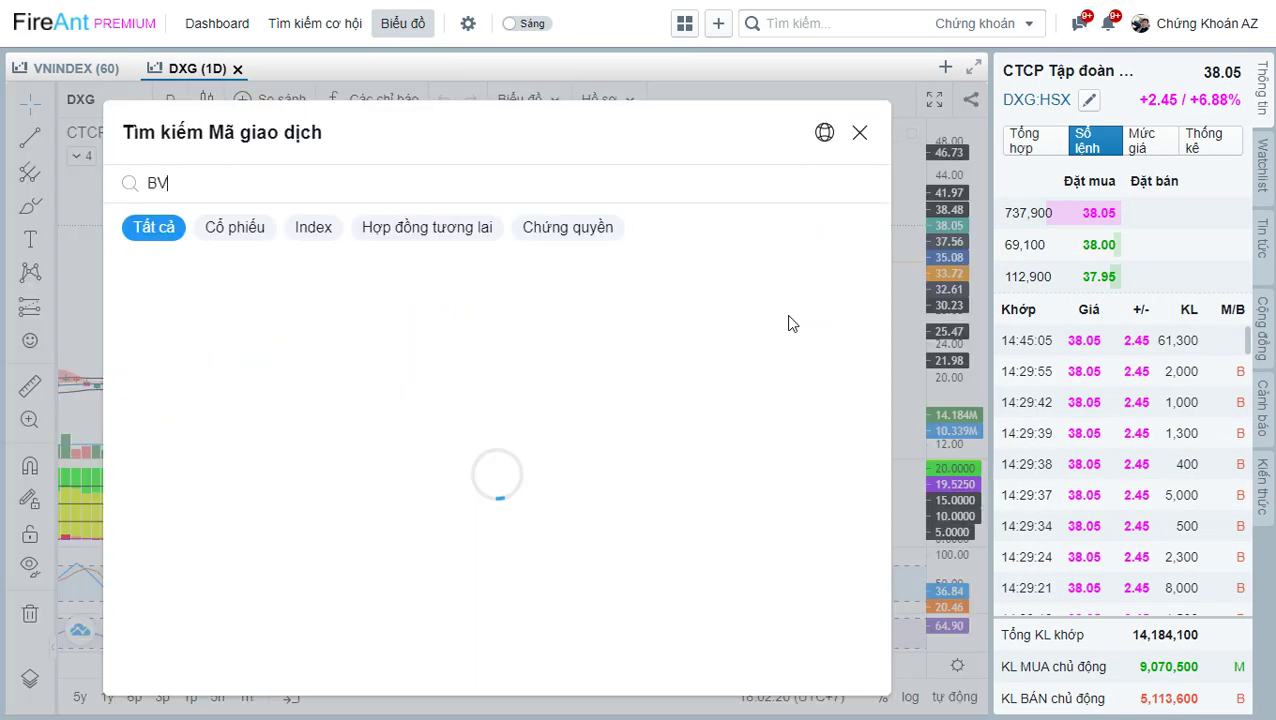
key("Return")
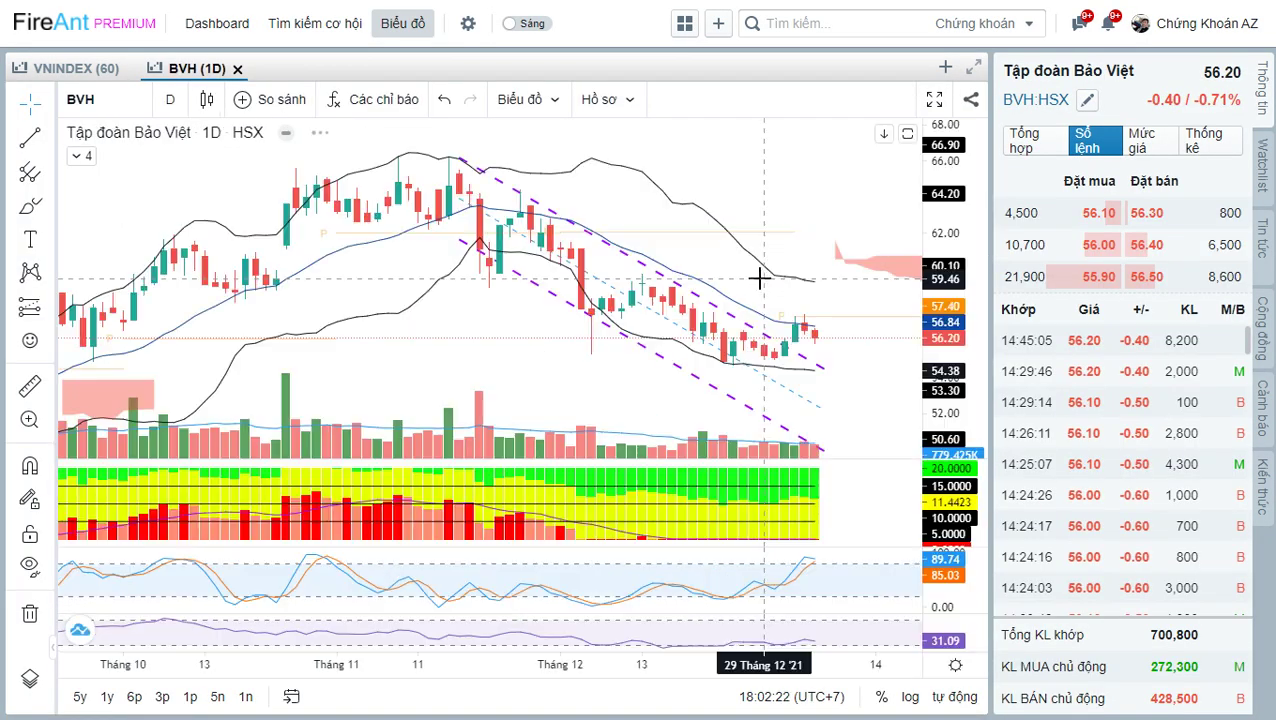
- Examine BVH's latest candles against the dashed descending channel and the Bollinger bands
left_click_drag(800, 197, 660, 183)
scroll(660, 183, "down", 1)
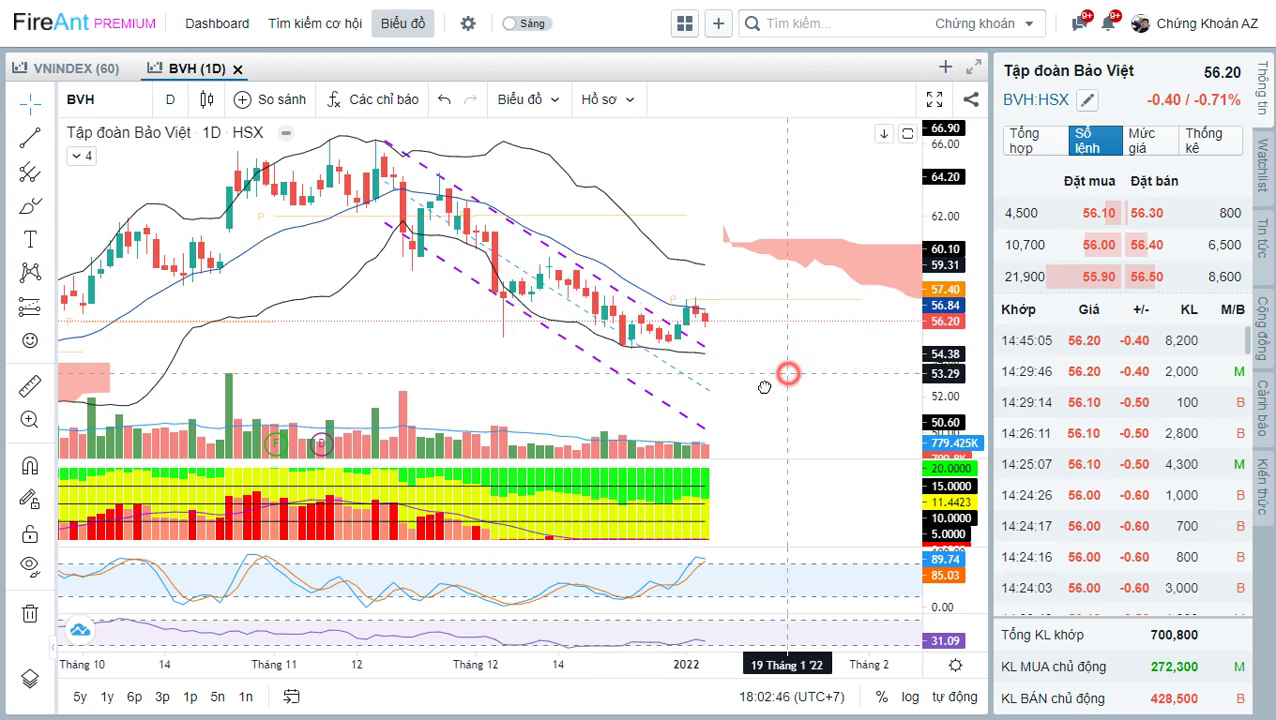
left_click_drag(767, 378, 765, 386)
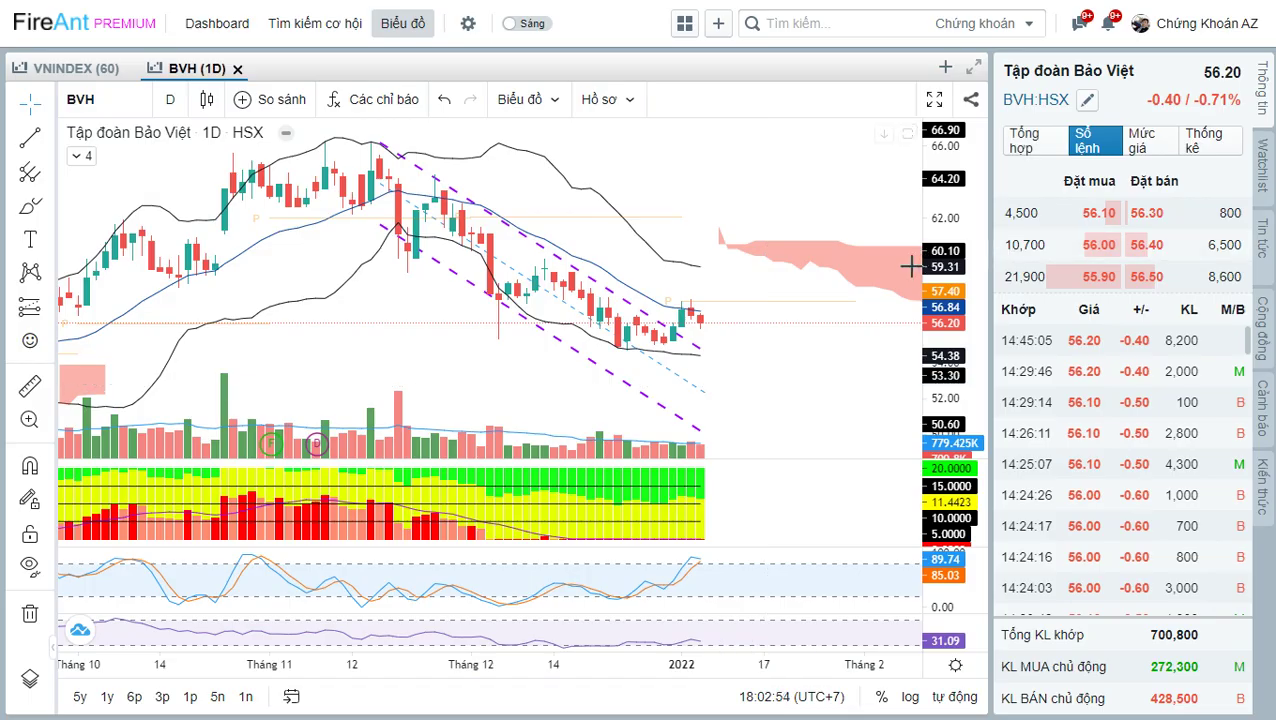
- Load the TCI daily chart in FireAnt in place of BVH
left_click(789, 185)
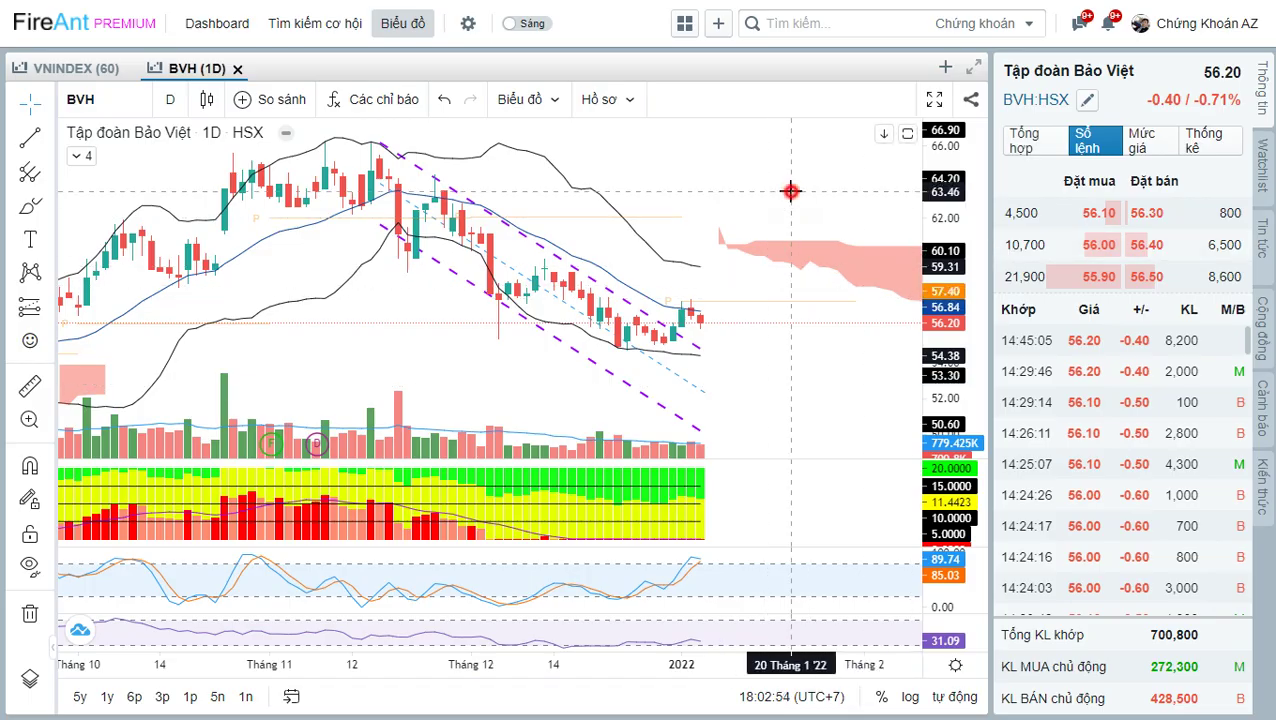
type("TCI")
key("Return")
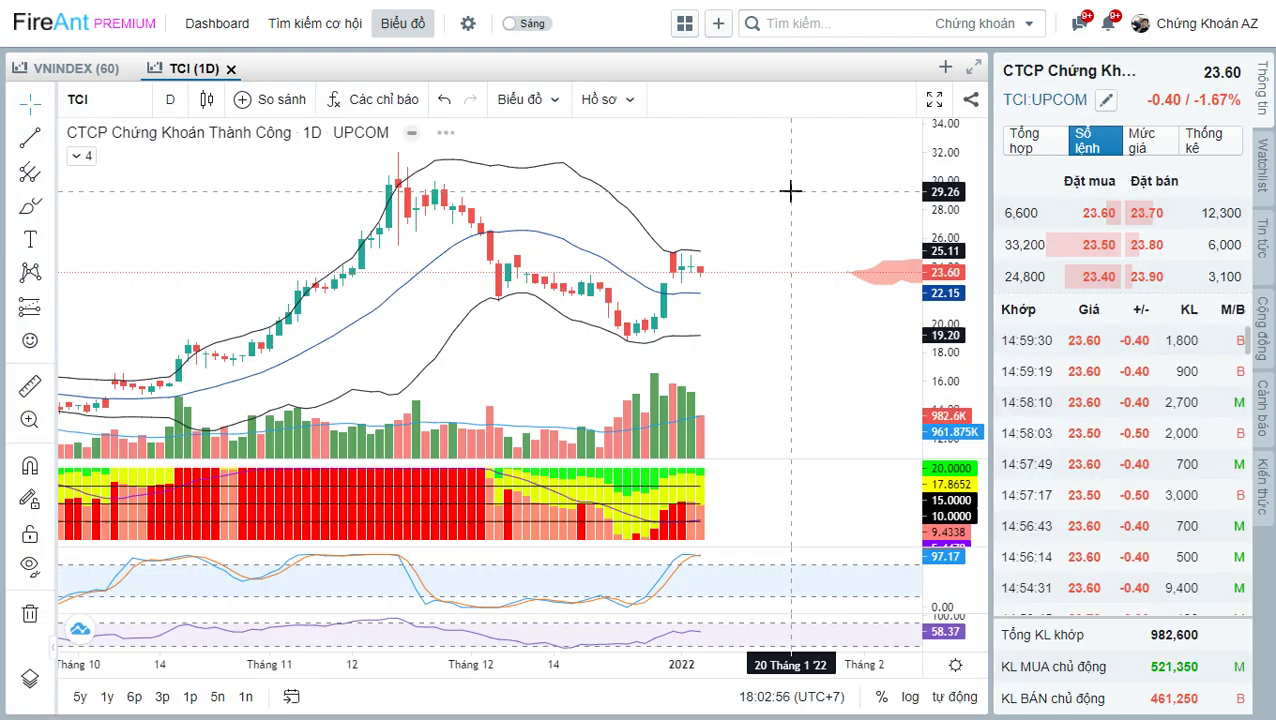
- Examine TCI's price action from September 2021 to its latest candles, including the Bollinger bands and volume
left_click(759, 328)
left_click_drag(757, 342, 754, 353)
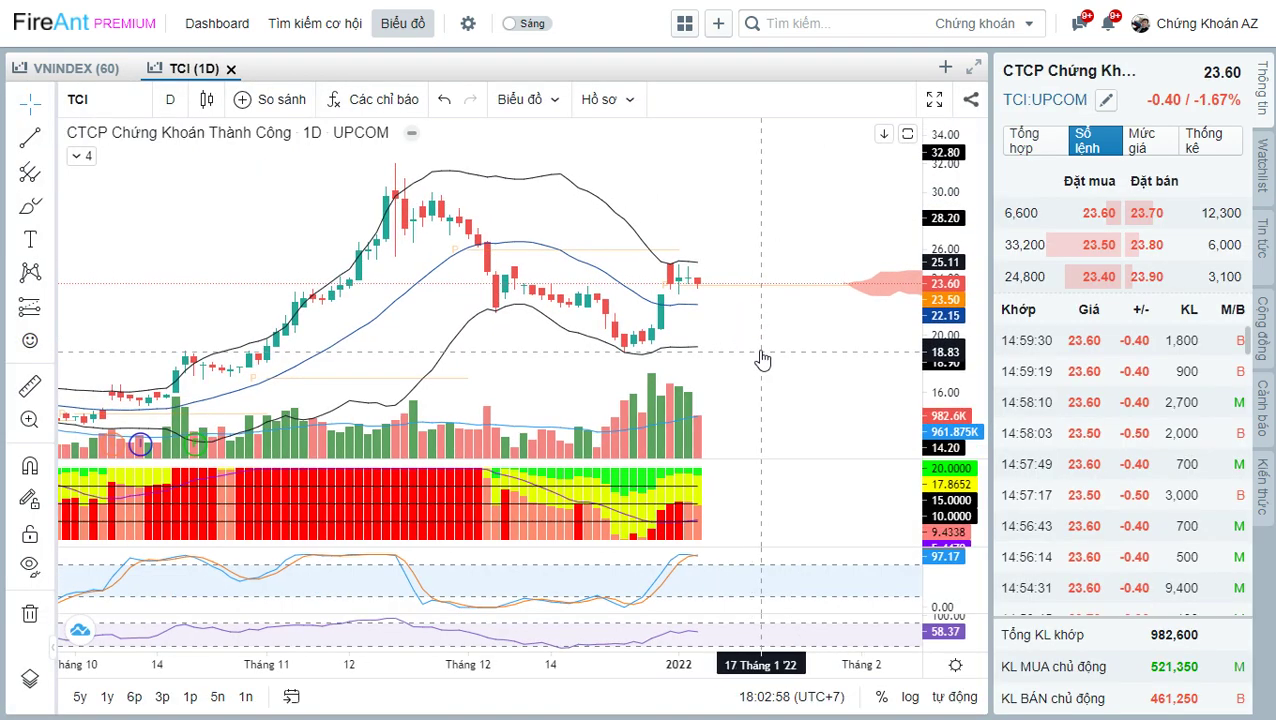
left_click(775, 345)
scroll(775, 345, "down", 2)
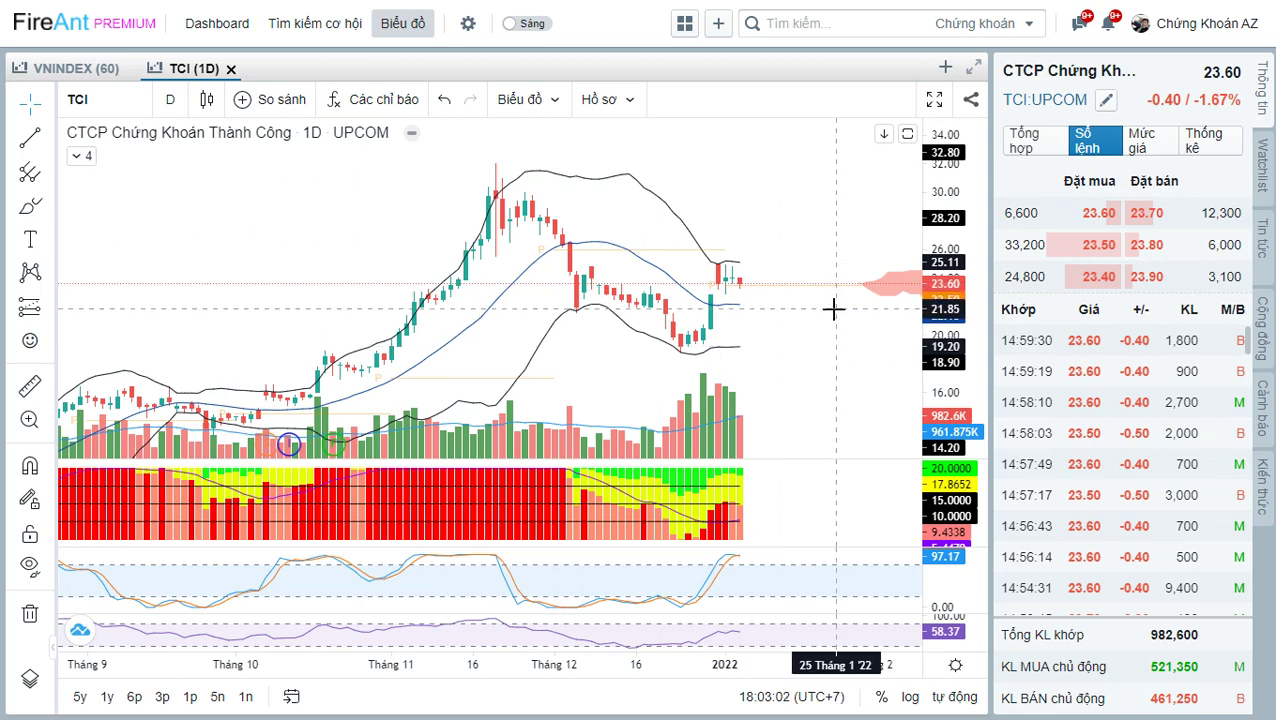
scroll(838, 322, "up", 2)
left_click_drag(746, 333, 763, 307)
scroll(637, 337, "down", 3)
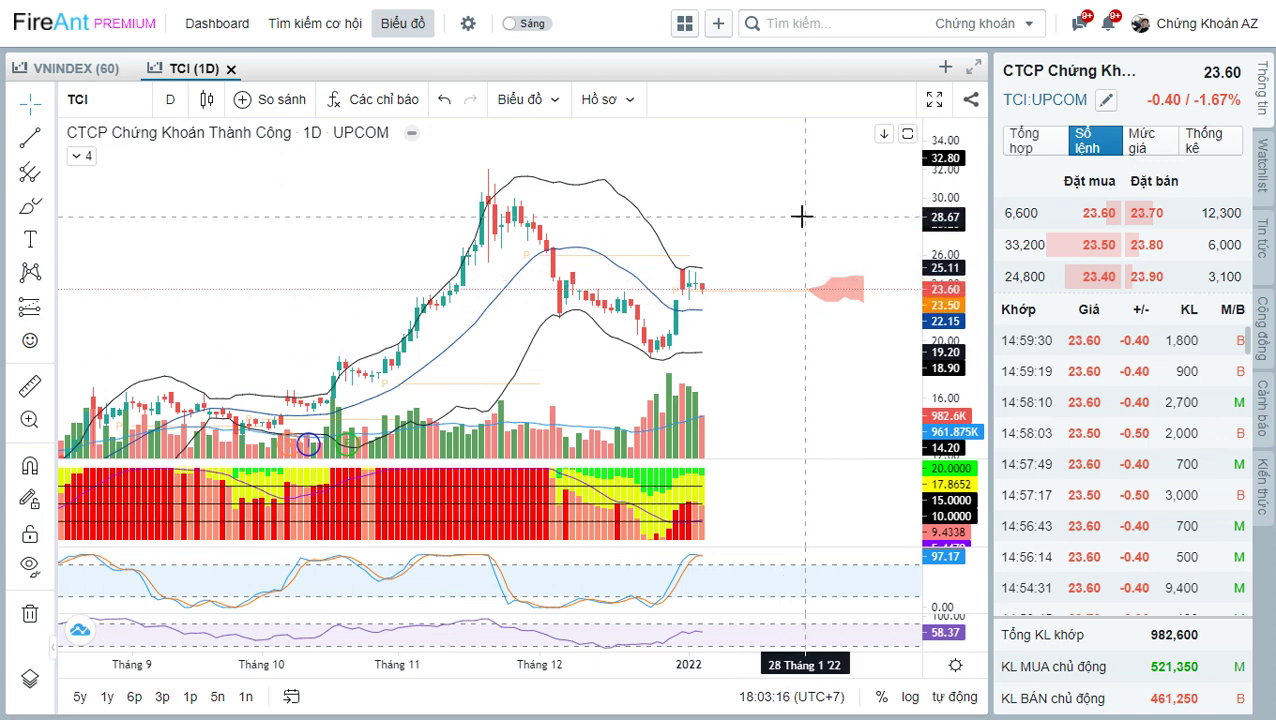
left_click_drag(806, 205, 783, 206)
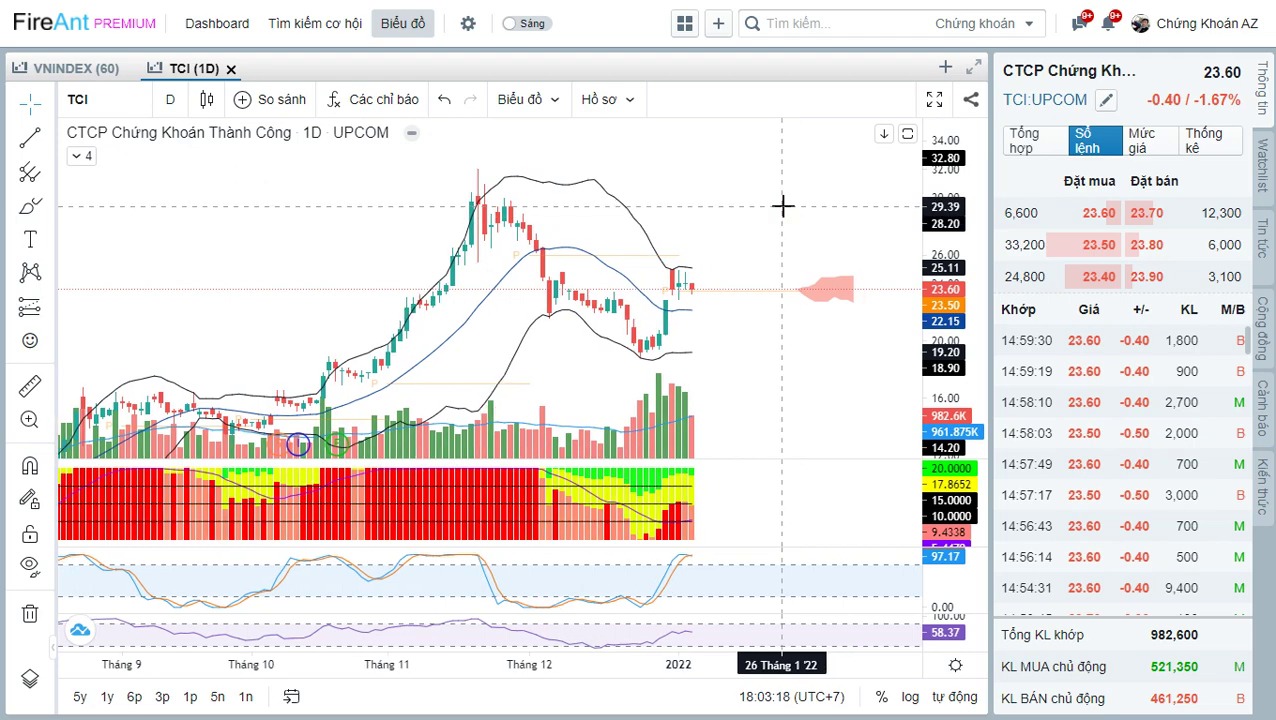
- Load the HID daily chart in FireAnt in place of TCI and examine its latest price action
type("HID")
key("Return")
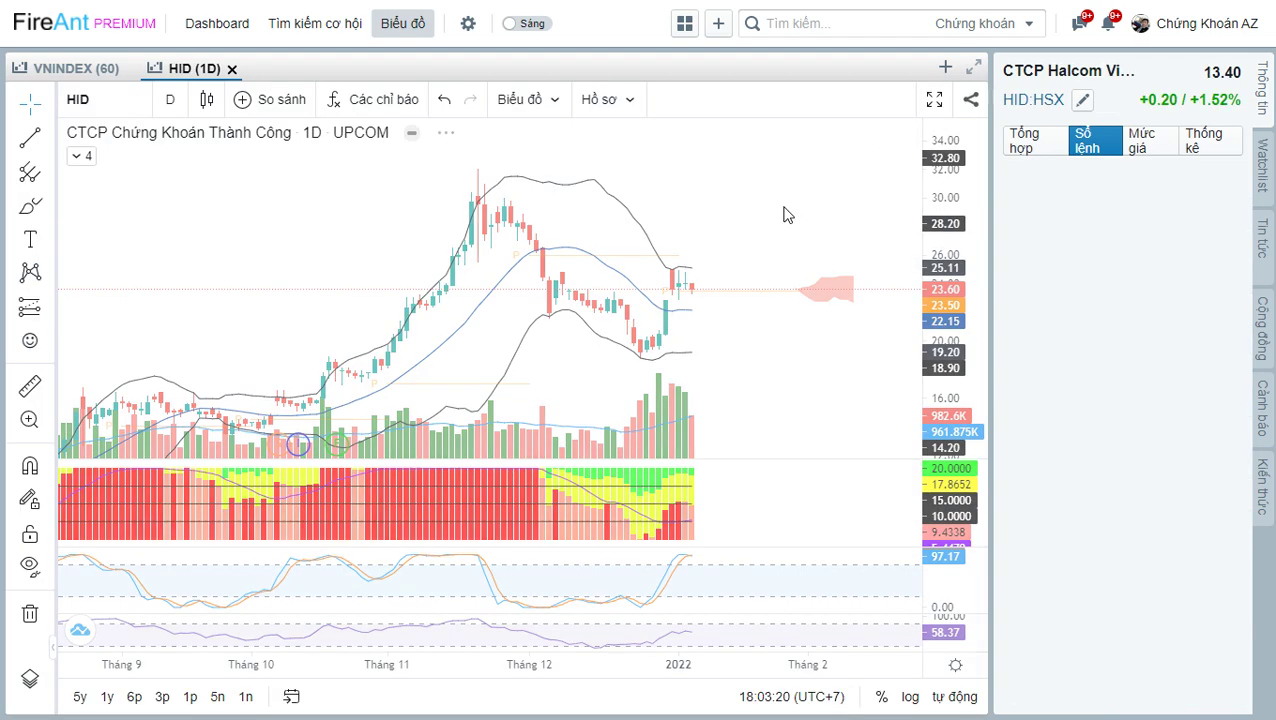
left_click_drag(775, 254, 780, 308)
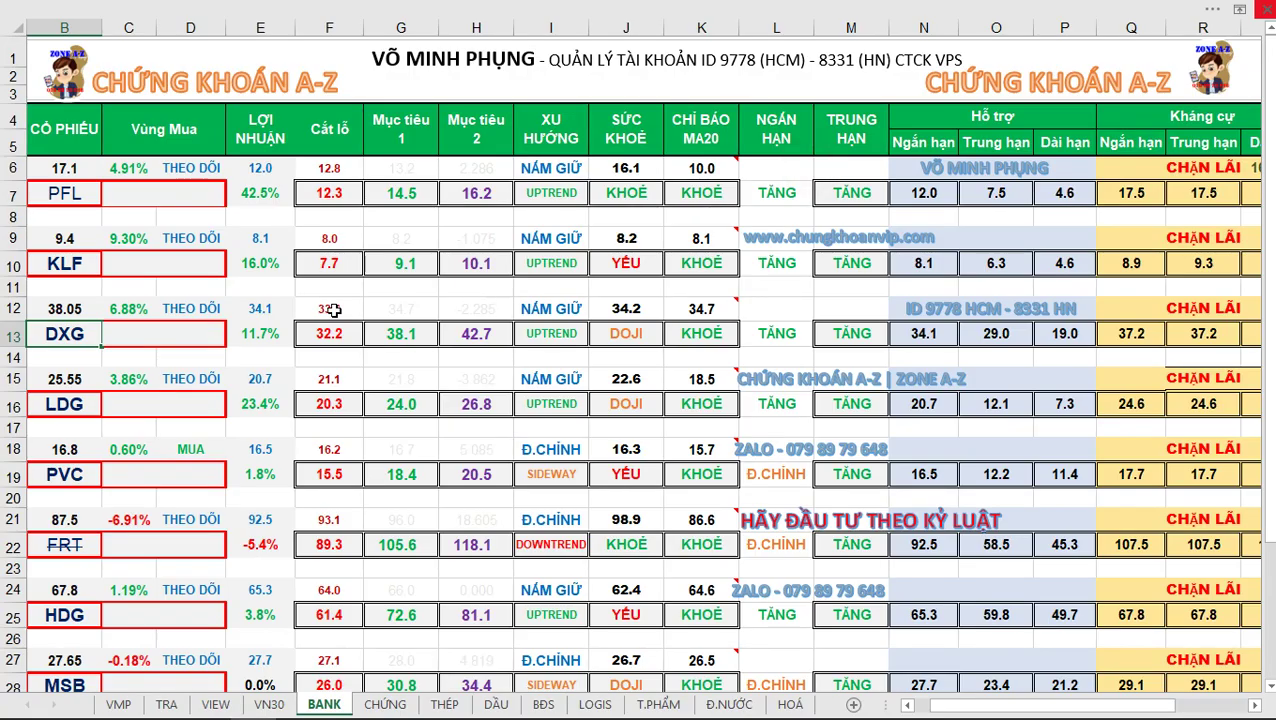
- In the Excel BANK sheet, replace the ticker LDG in B16 with TCI and PVC in B19 with HID
left_click(61, 407)
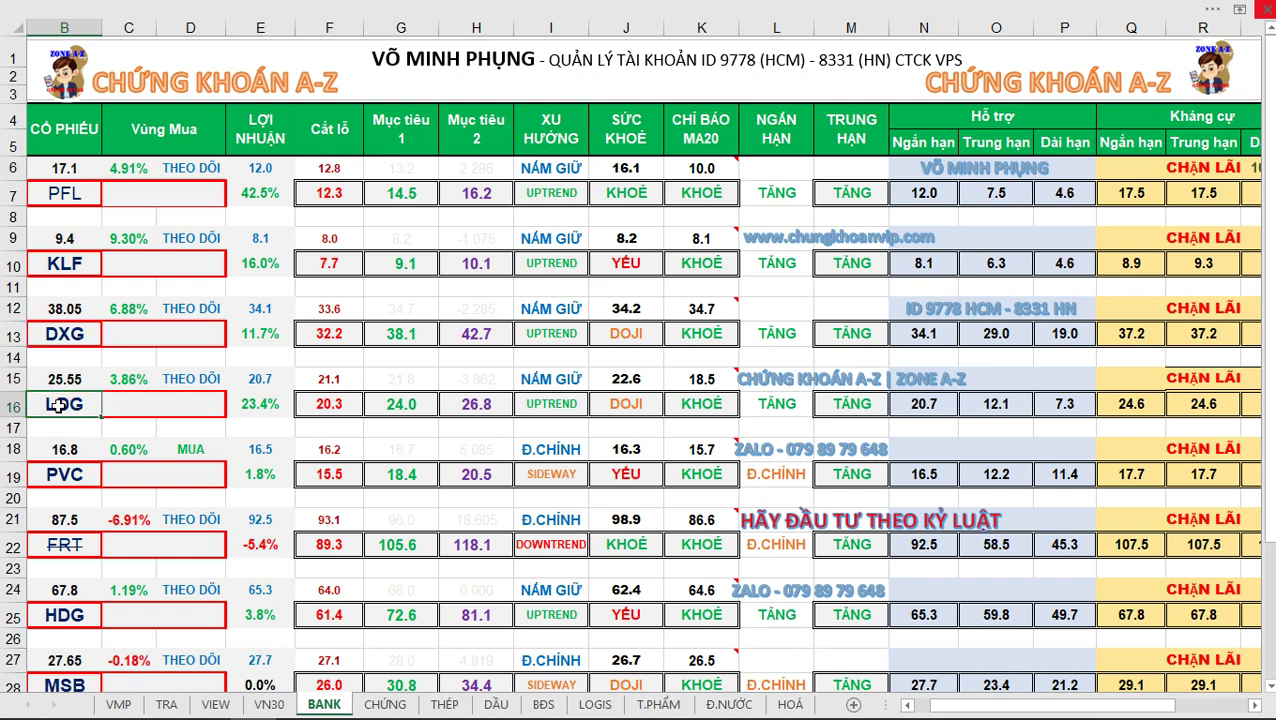
type("TCI")
key("Return")
type("HID")
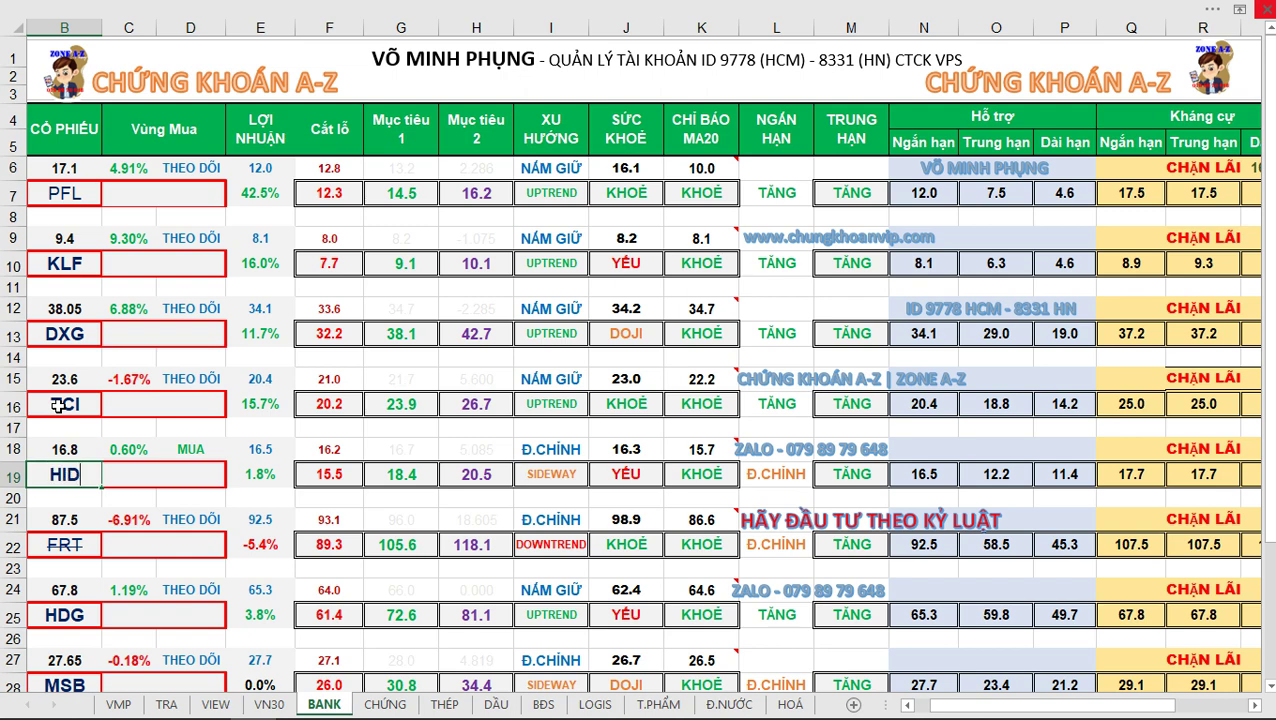
key("ctrl+Return")
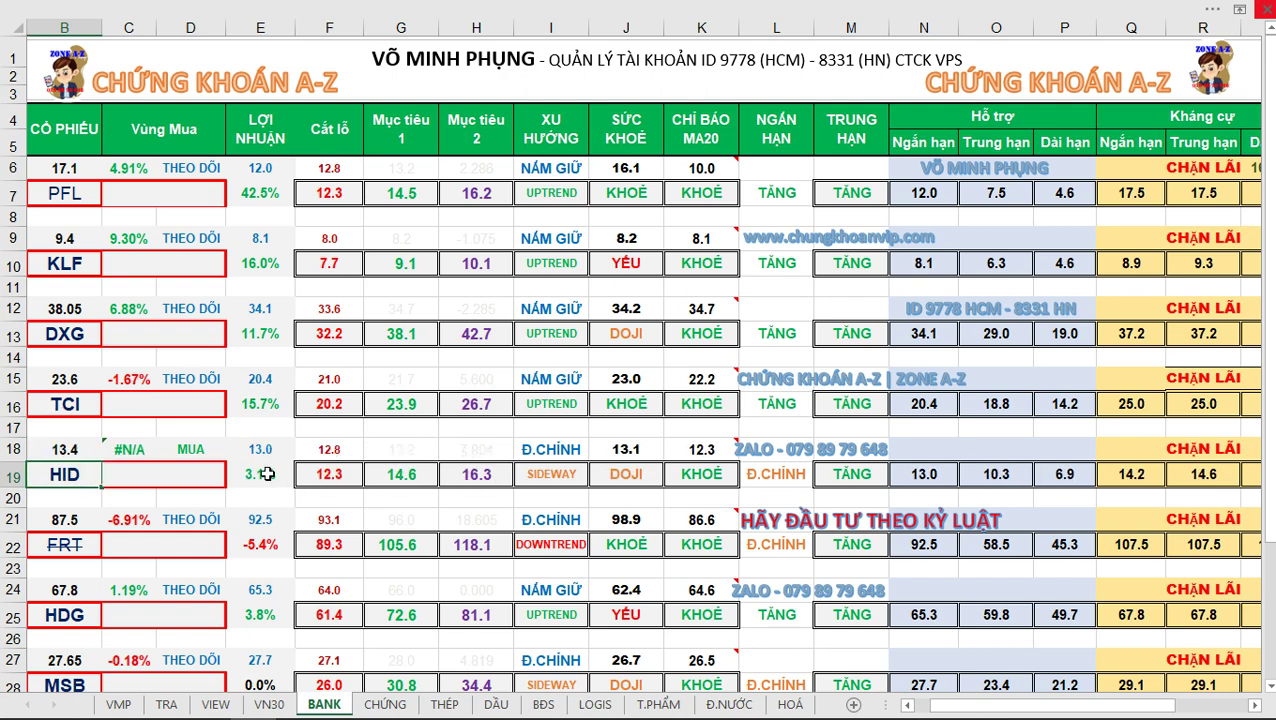
- Circle HID's trend rating in red, clear the mark, and outline TCI's ratings from trend to medium term
left_click_drag(591, 465, 526, 472)
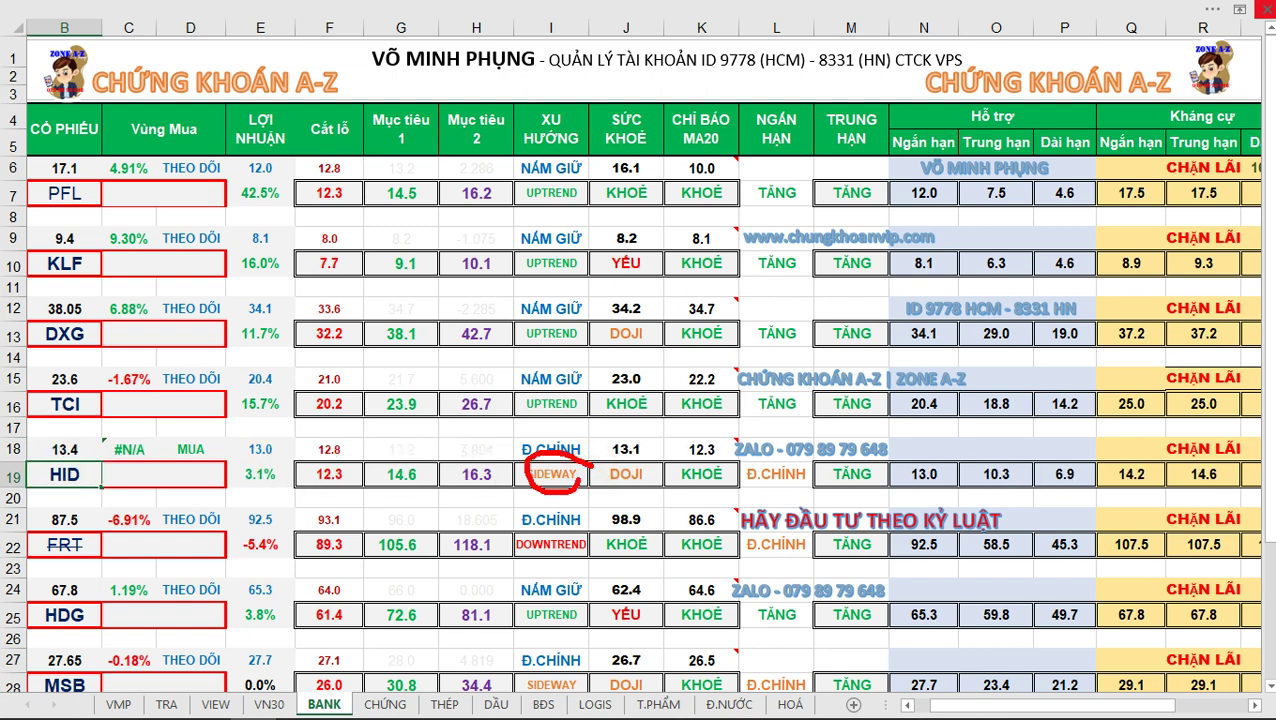
key("Escape")
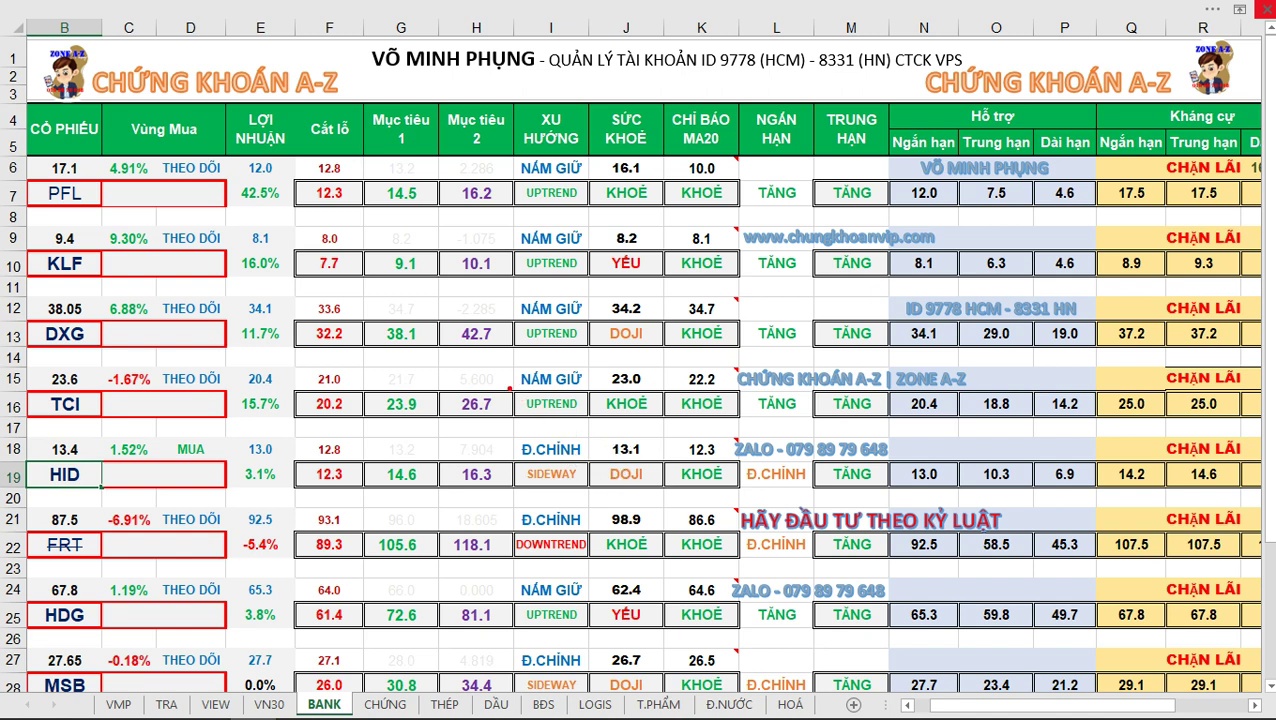
mouse_move(516, 368)
left_mouse_down()
mouse_move(670, 404)
mouse_move(886, 418)
left_mouse_up()
- Switch to the YouTube chat replay and check the remaining viewer requests through the last message
key("alt+Tab")
key("ctrl+Tab")
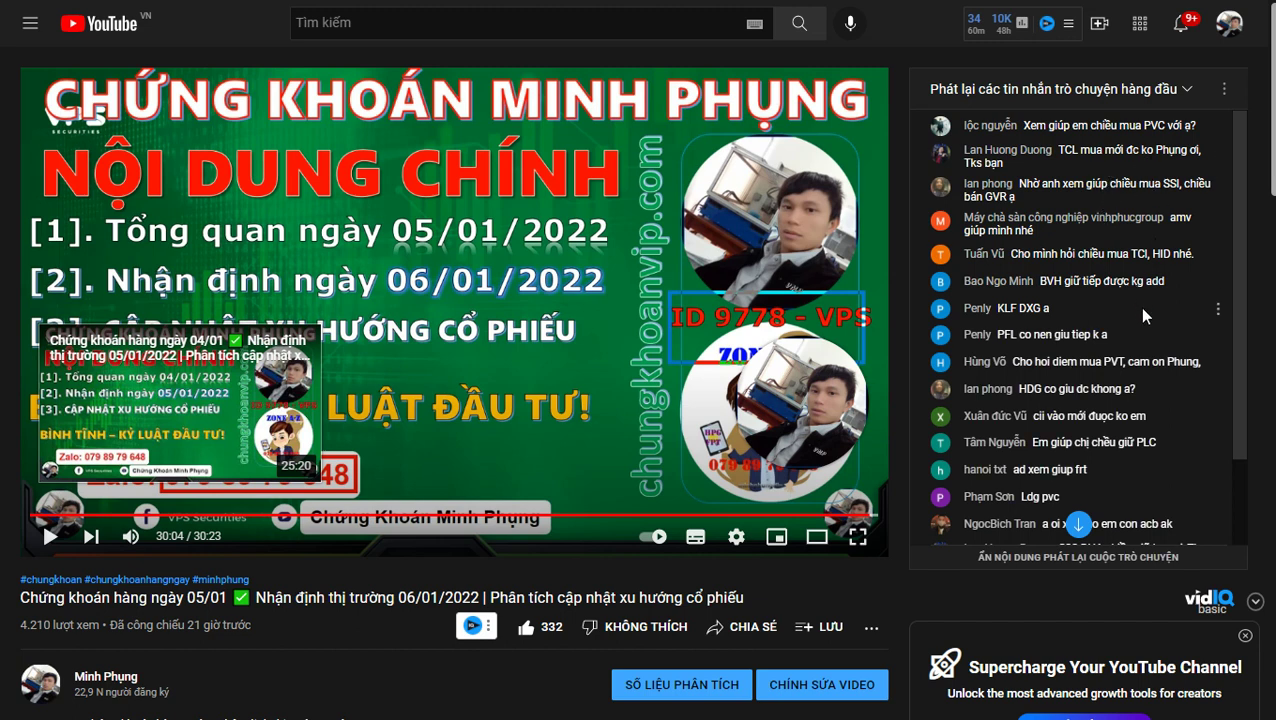
scroll(1143, 316, "down", 2)
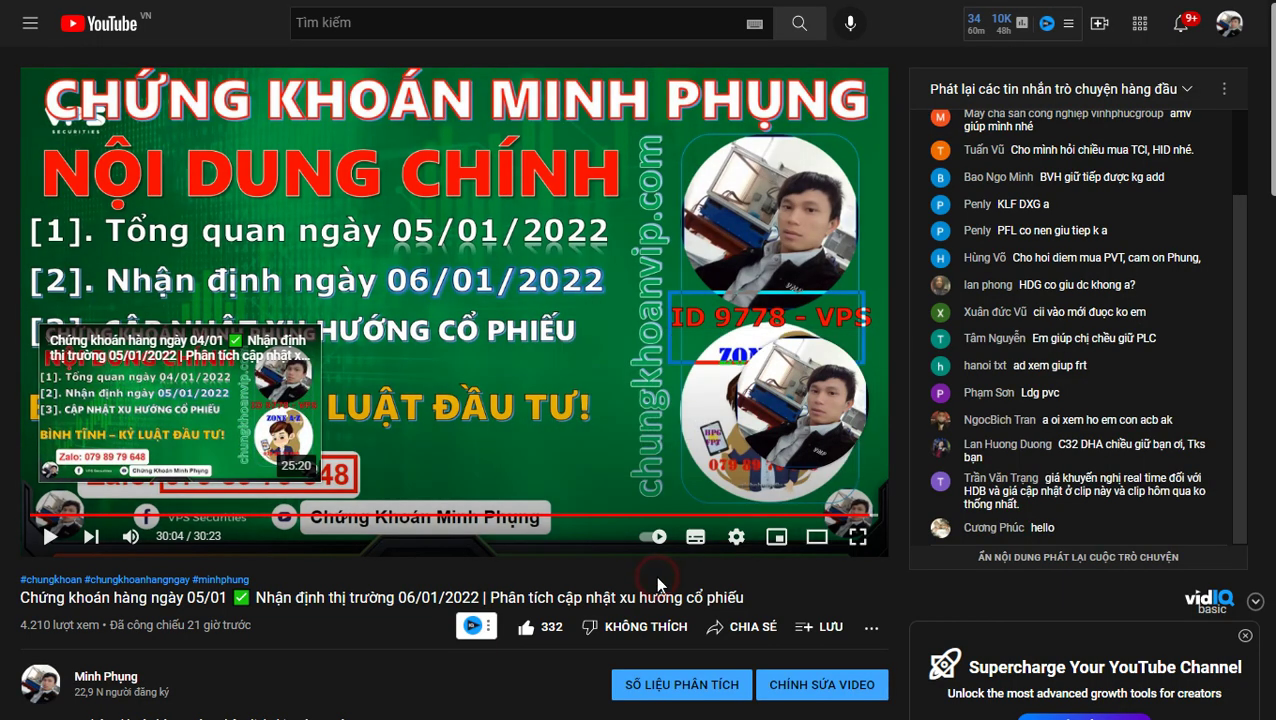
key("alt+Tab")
key("Tab")
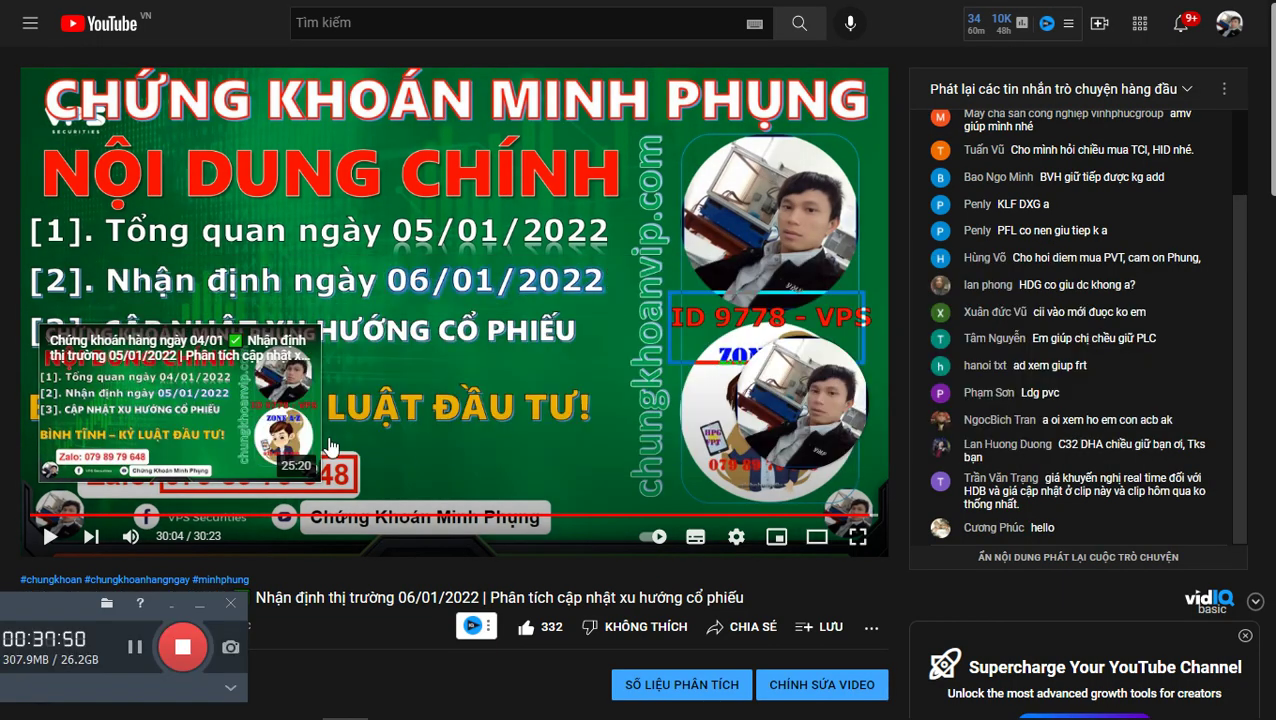